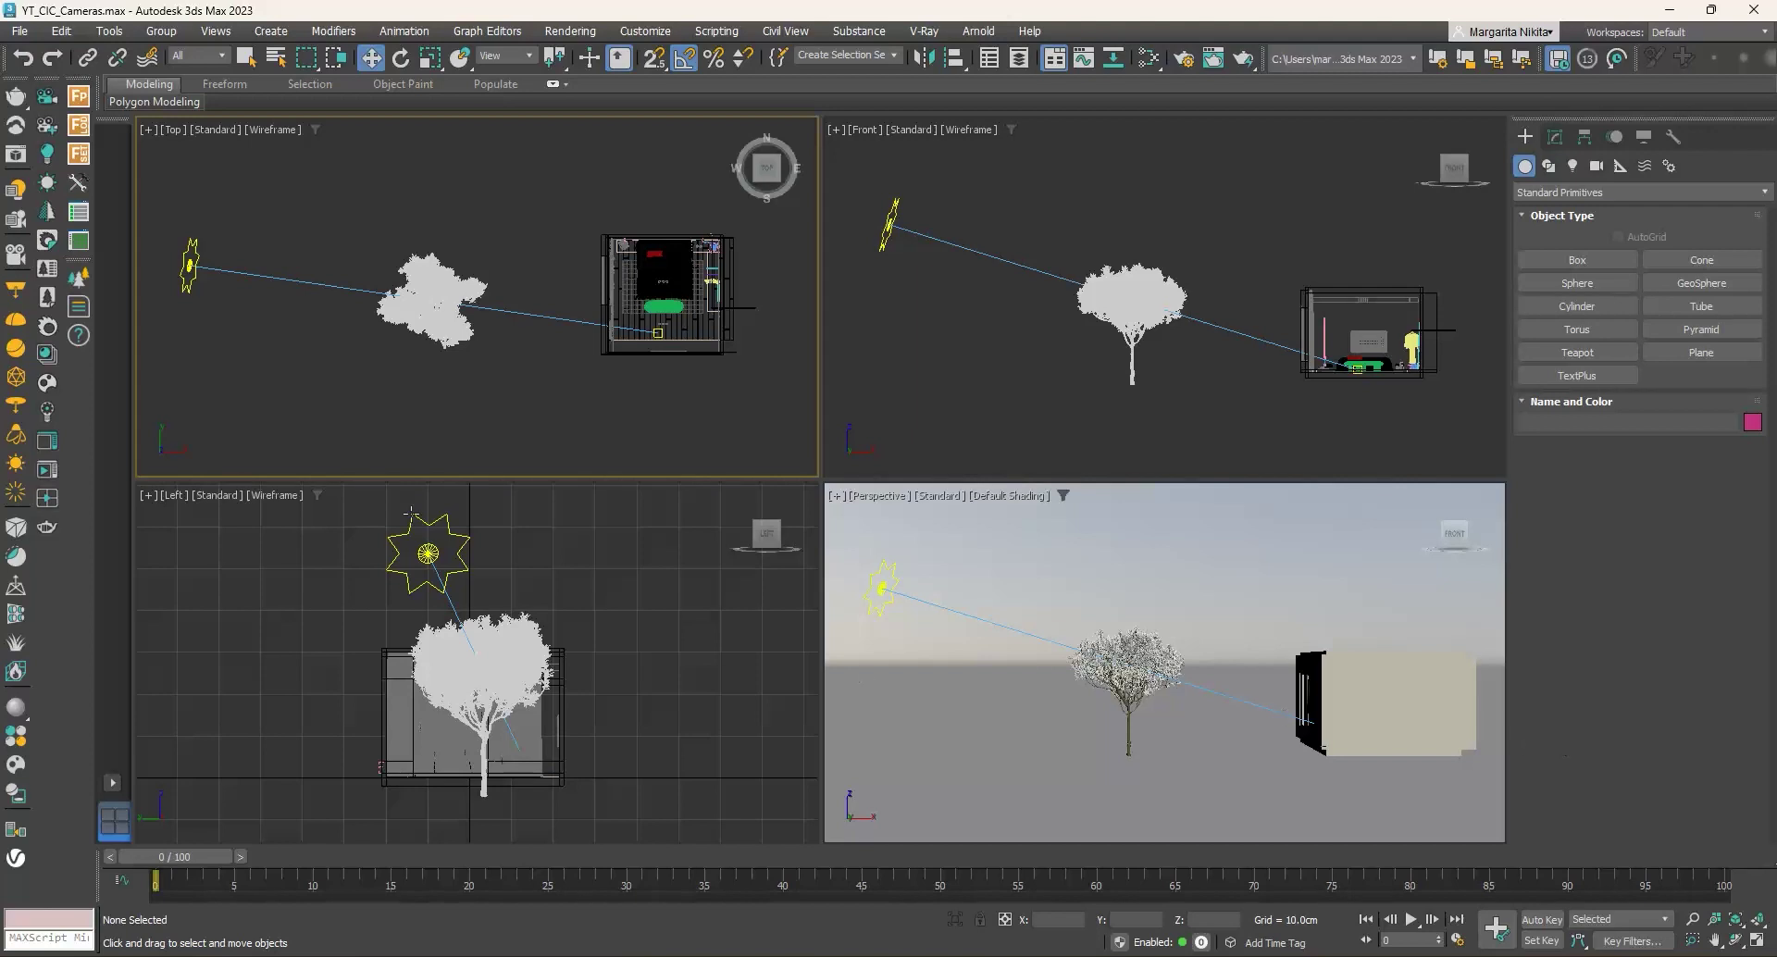
Step: Create a targeted Corona camera in the top view, looking from the foot of the room to the headboard wall, target distance about 379 cm
click(48, 100)
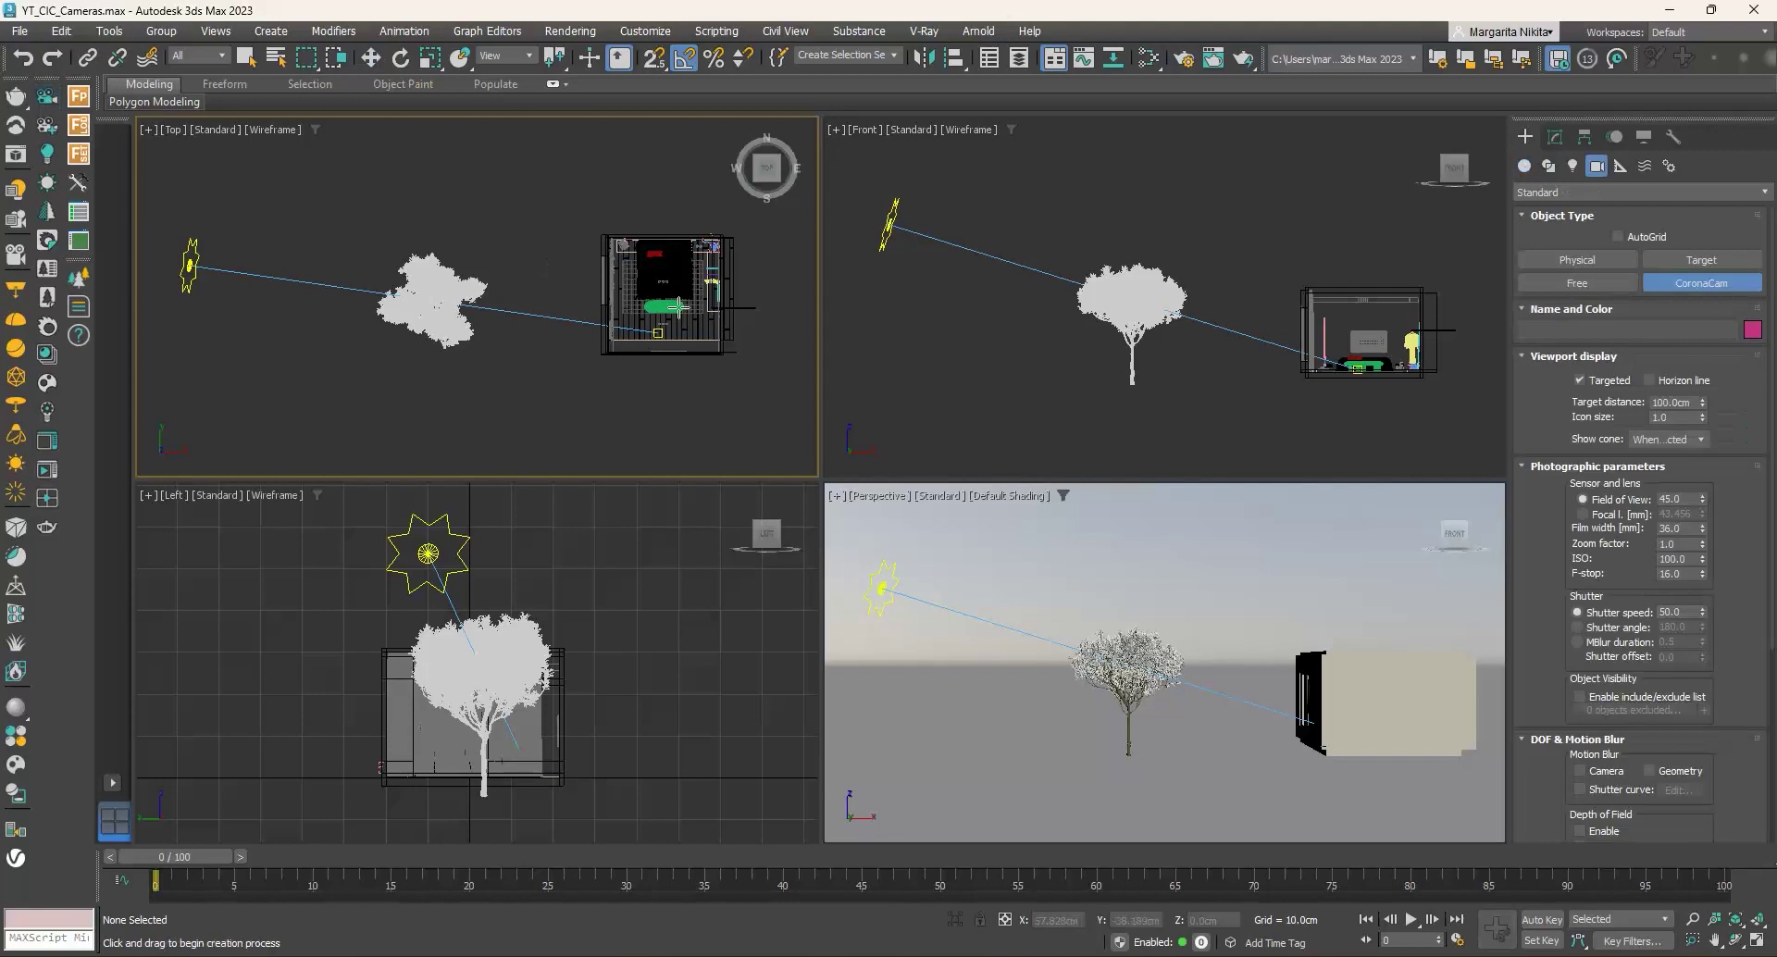
scroll(736, 326, up, 4)
scroll(694, 193, up, 2)
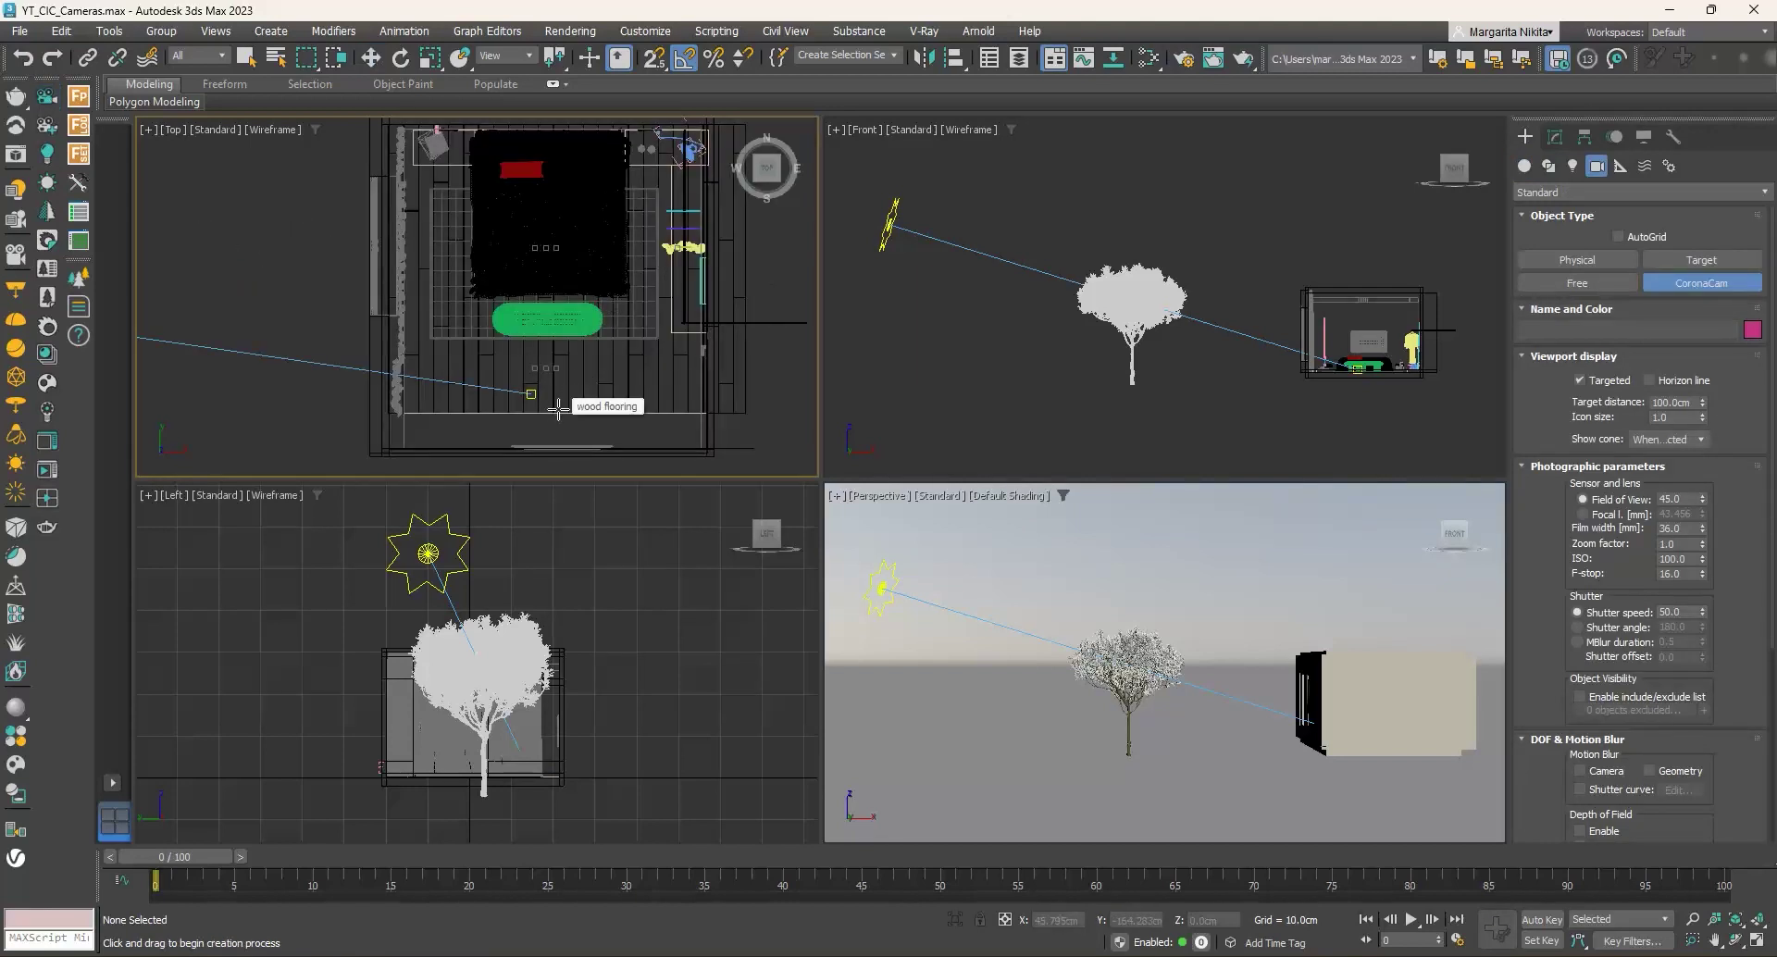
drag(555, 441, 554, 147)
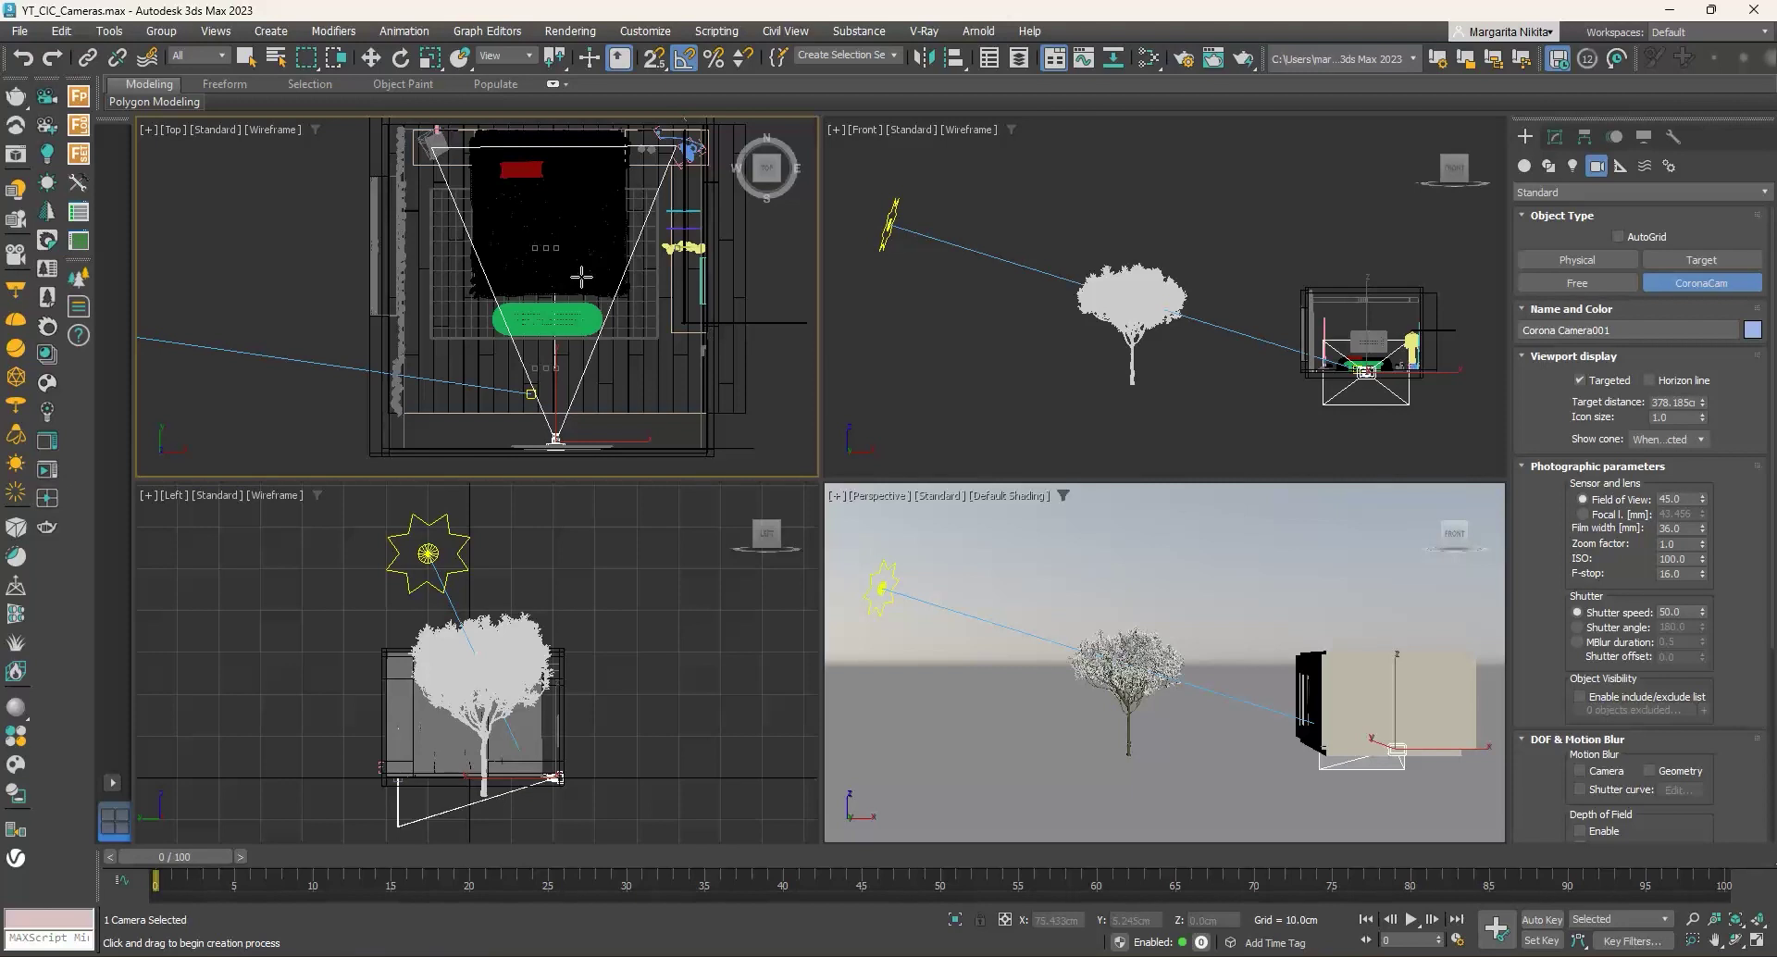
key(ctrl+z)
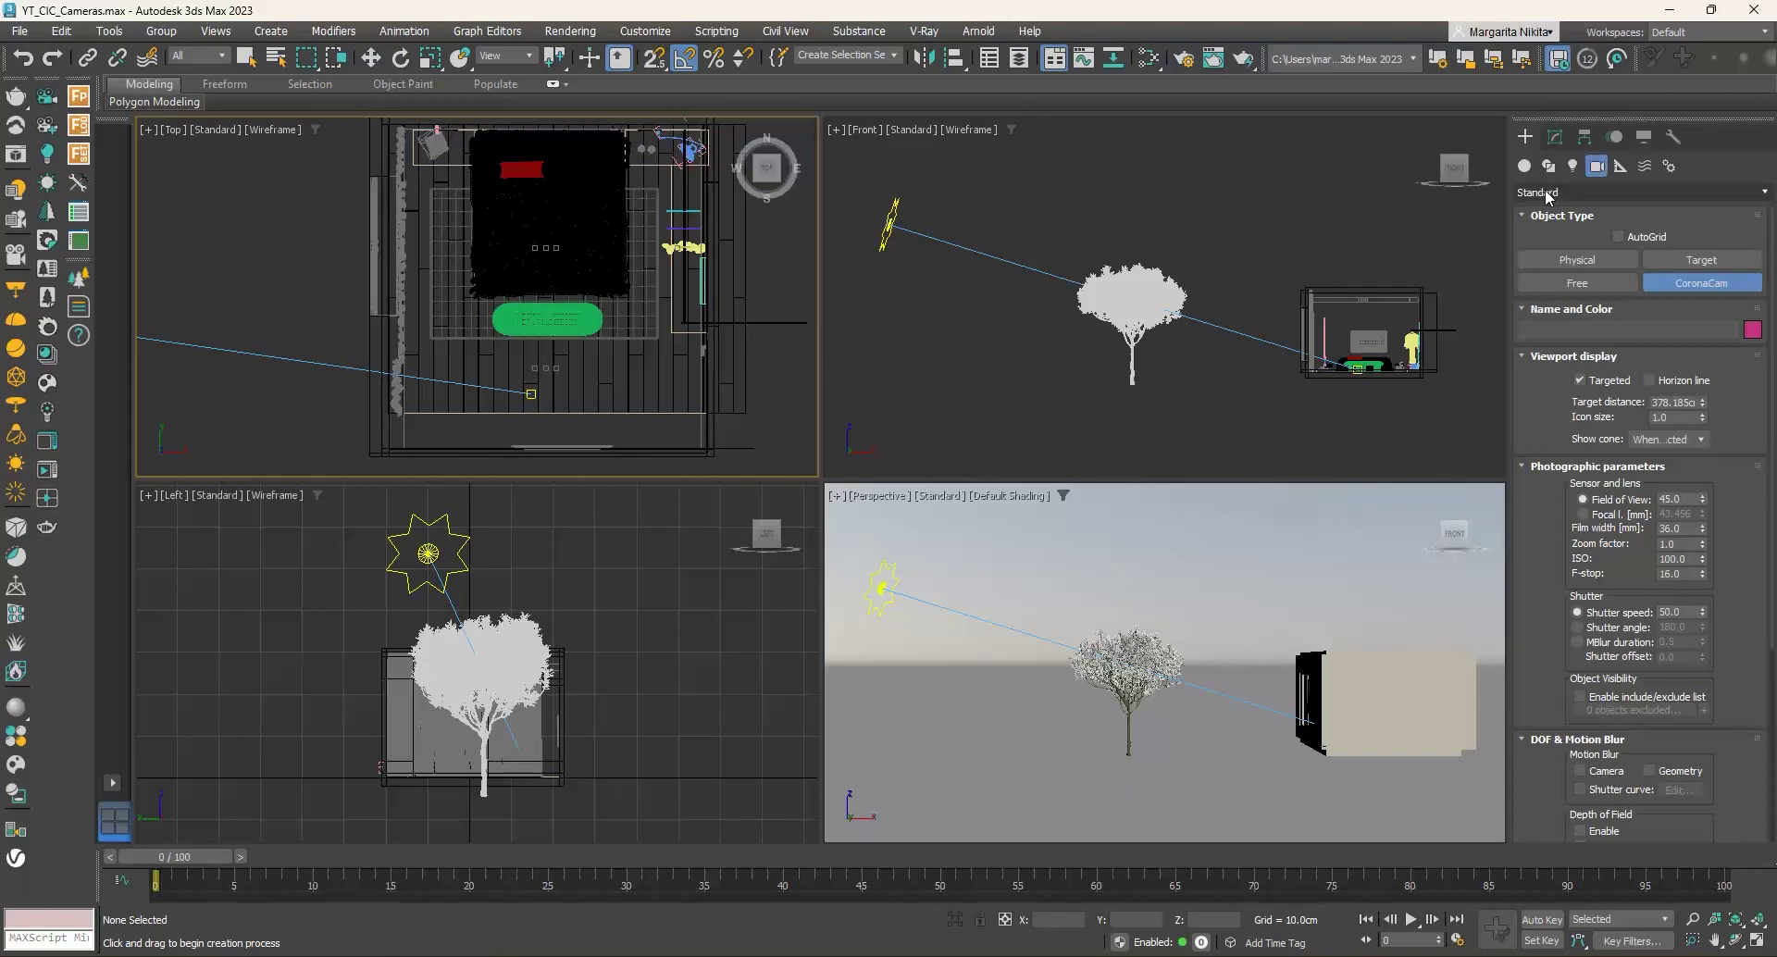
click(1699, 284)
click(1699, 284)
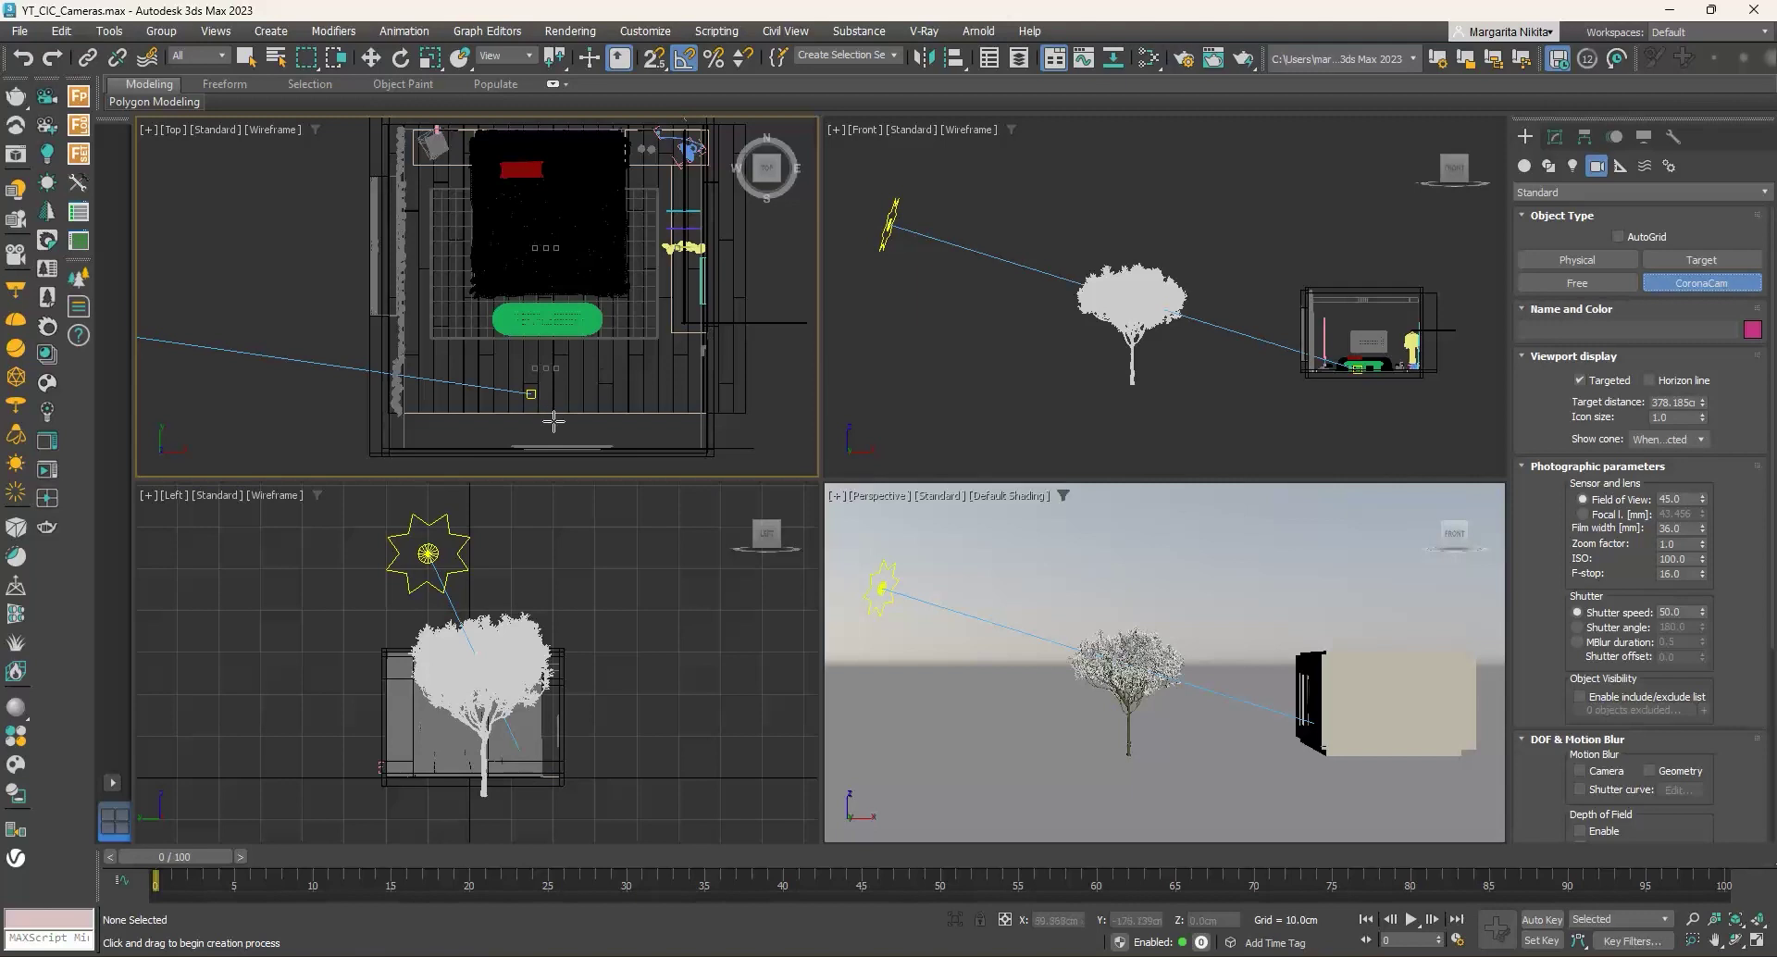
drag(554, 438, 552, 140)
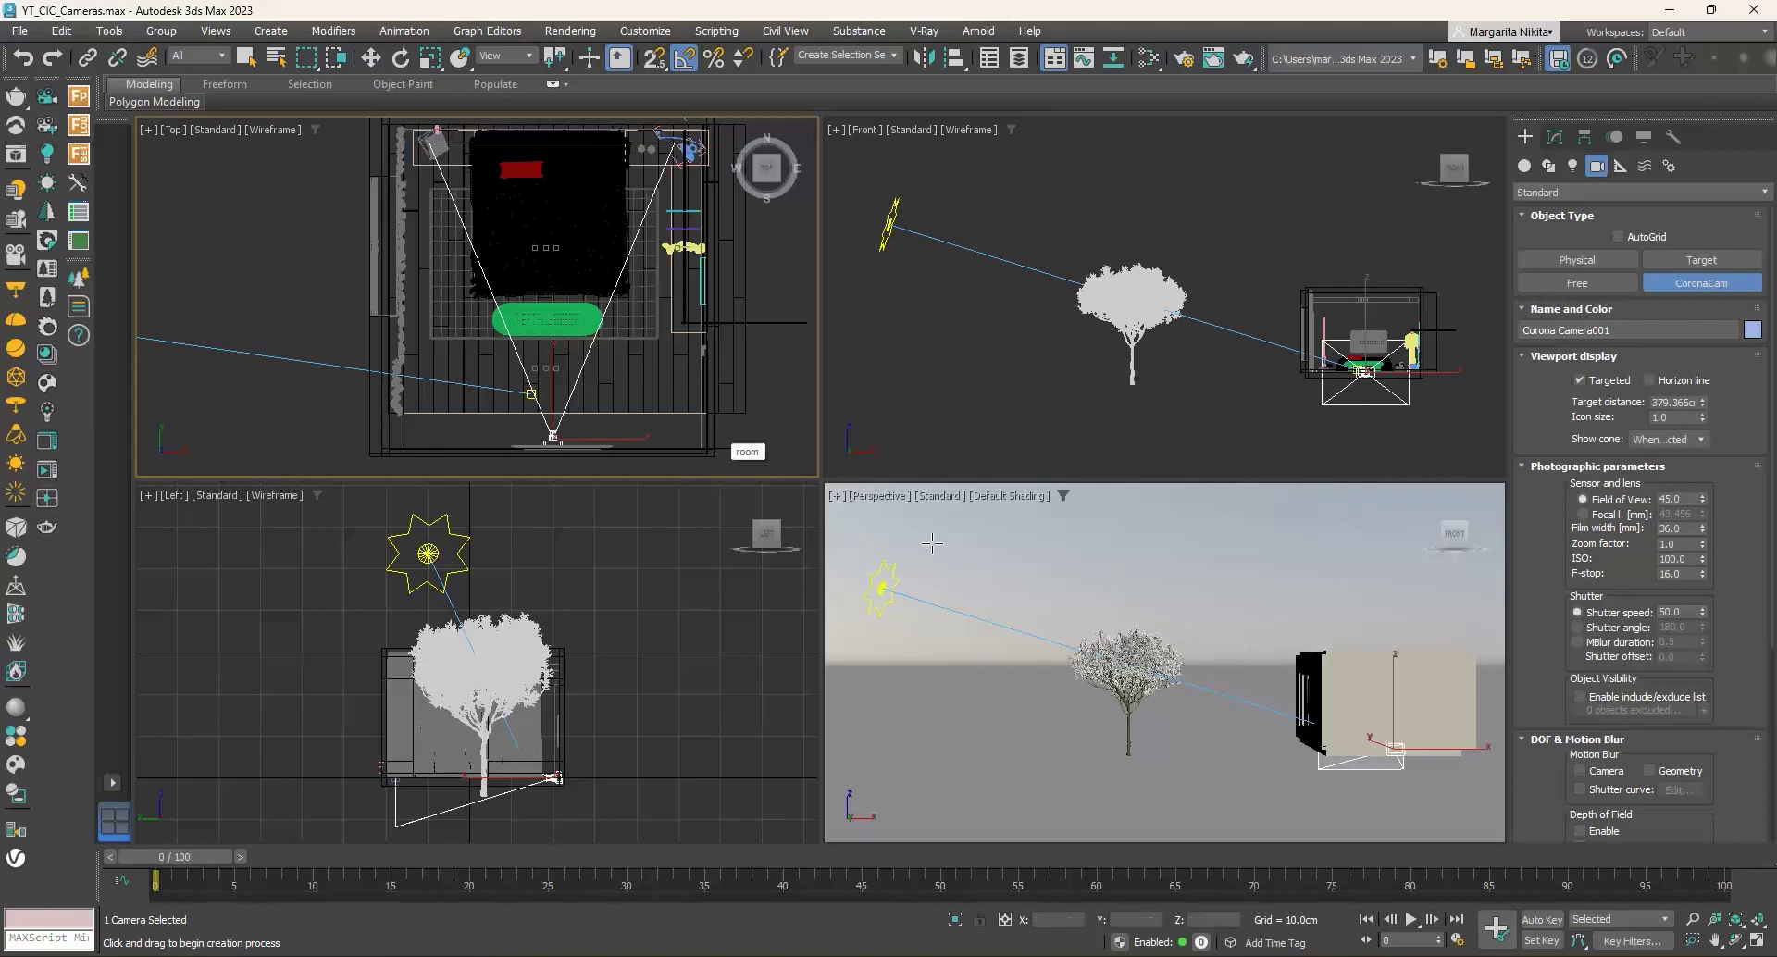
Step: Switch the perspective viewport to the view through Corona Camera001
click(979, 551)
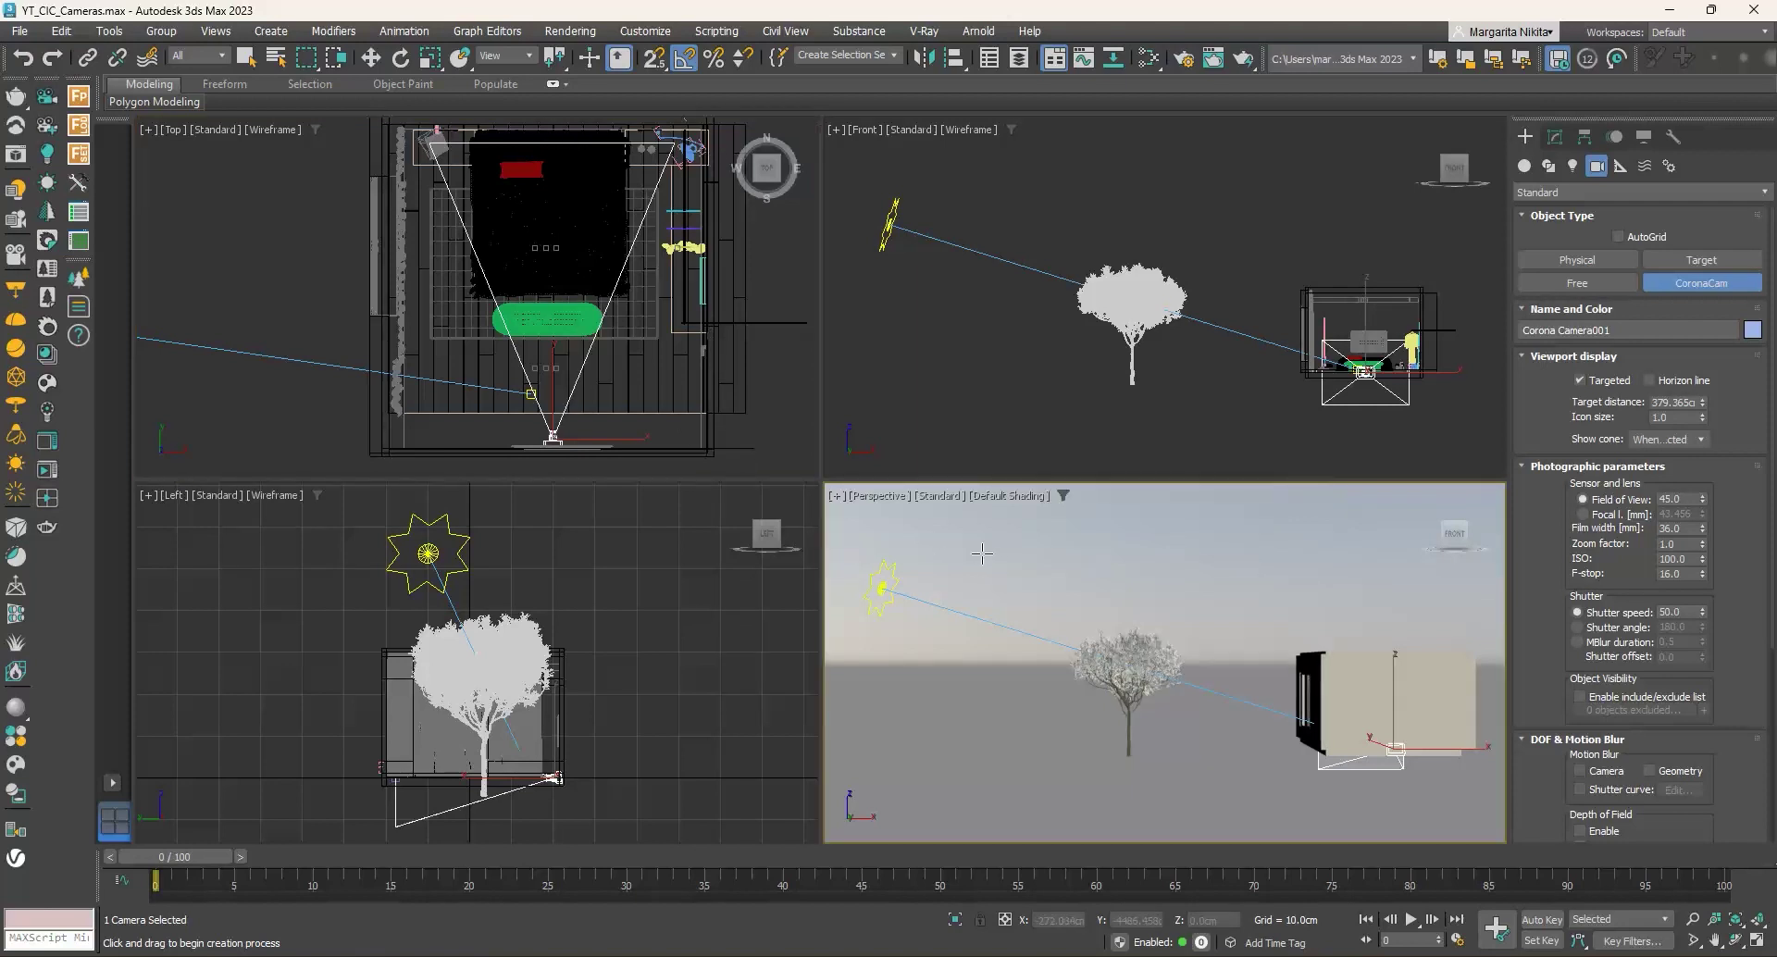
click(894, 497)
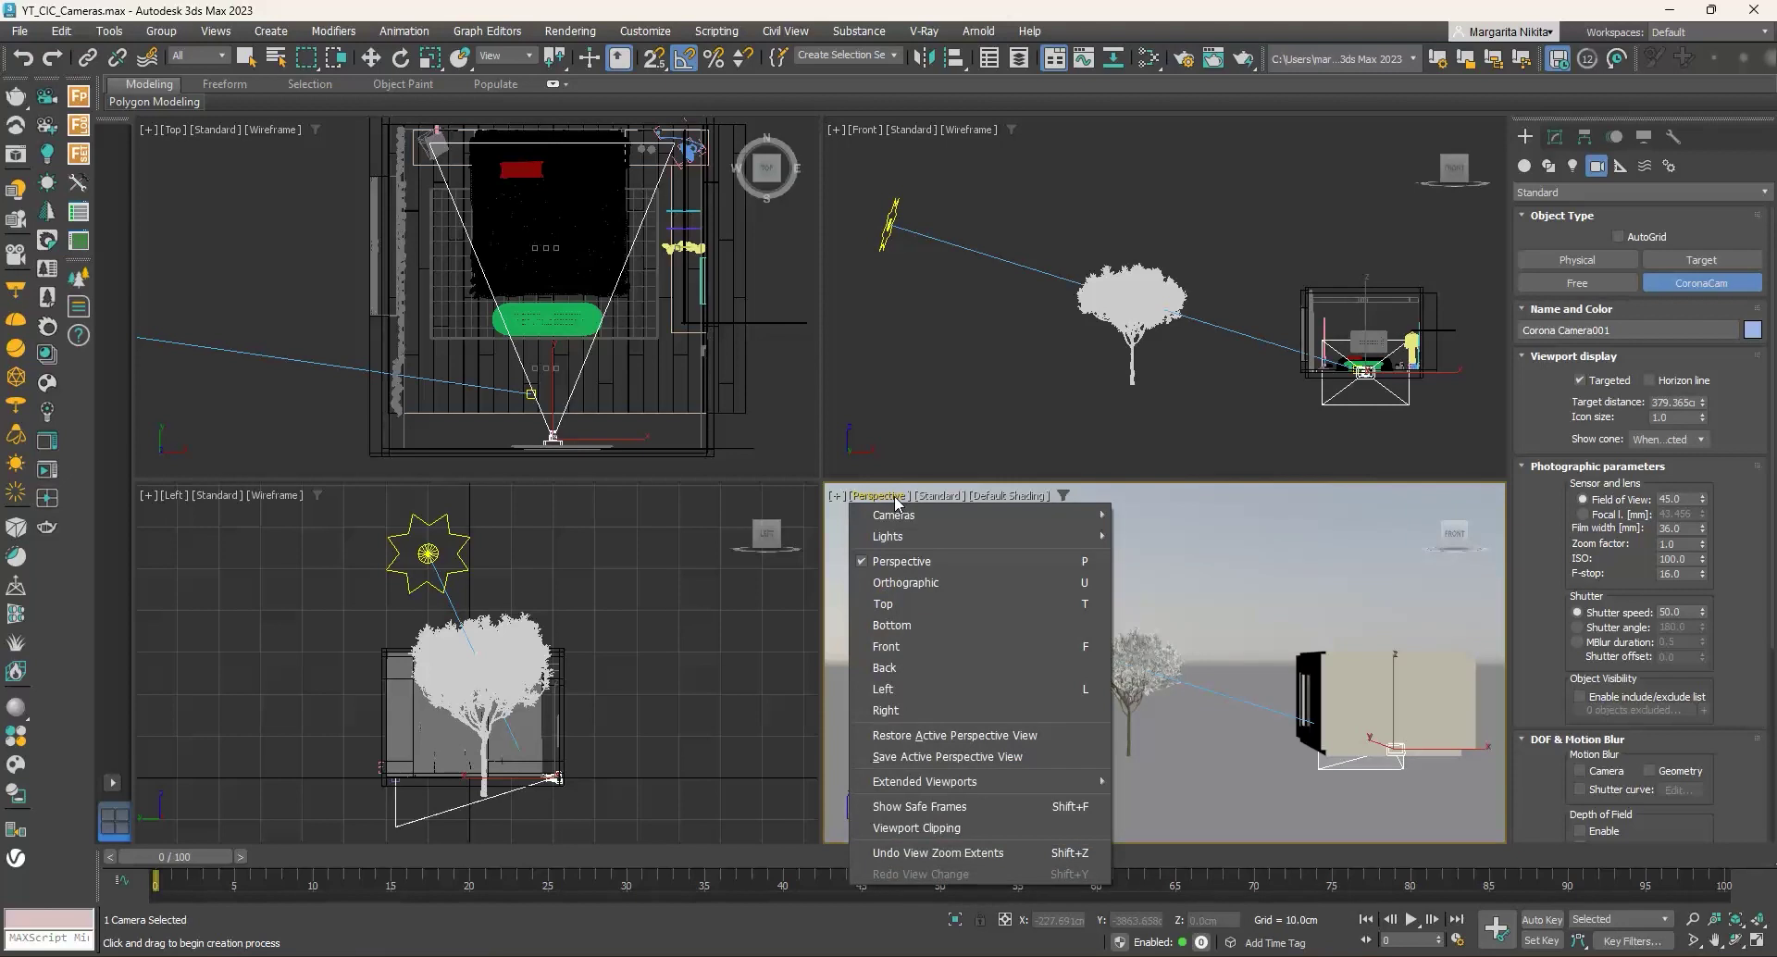
mouse_move(963, 514)
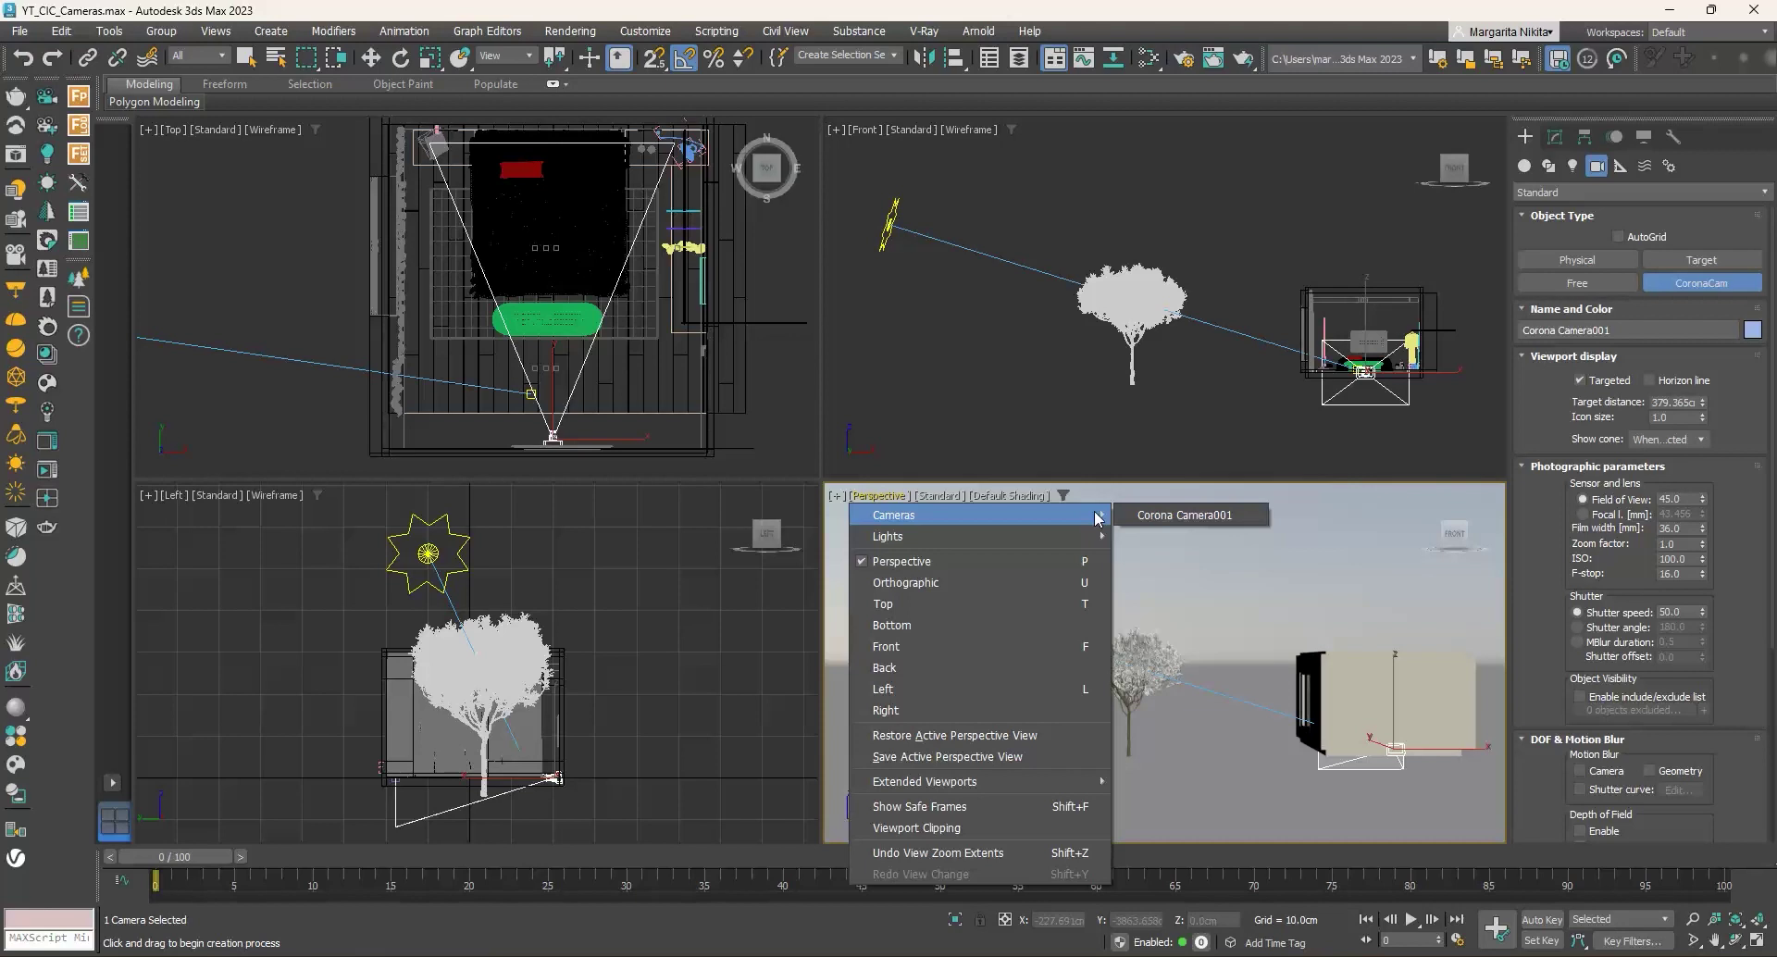
click(1247, 524)
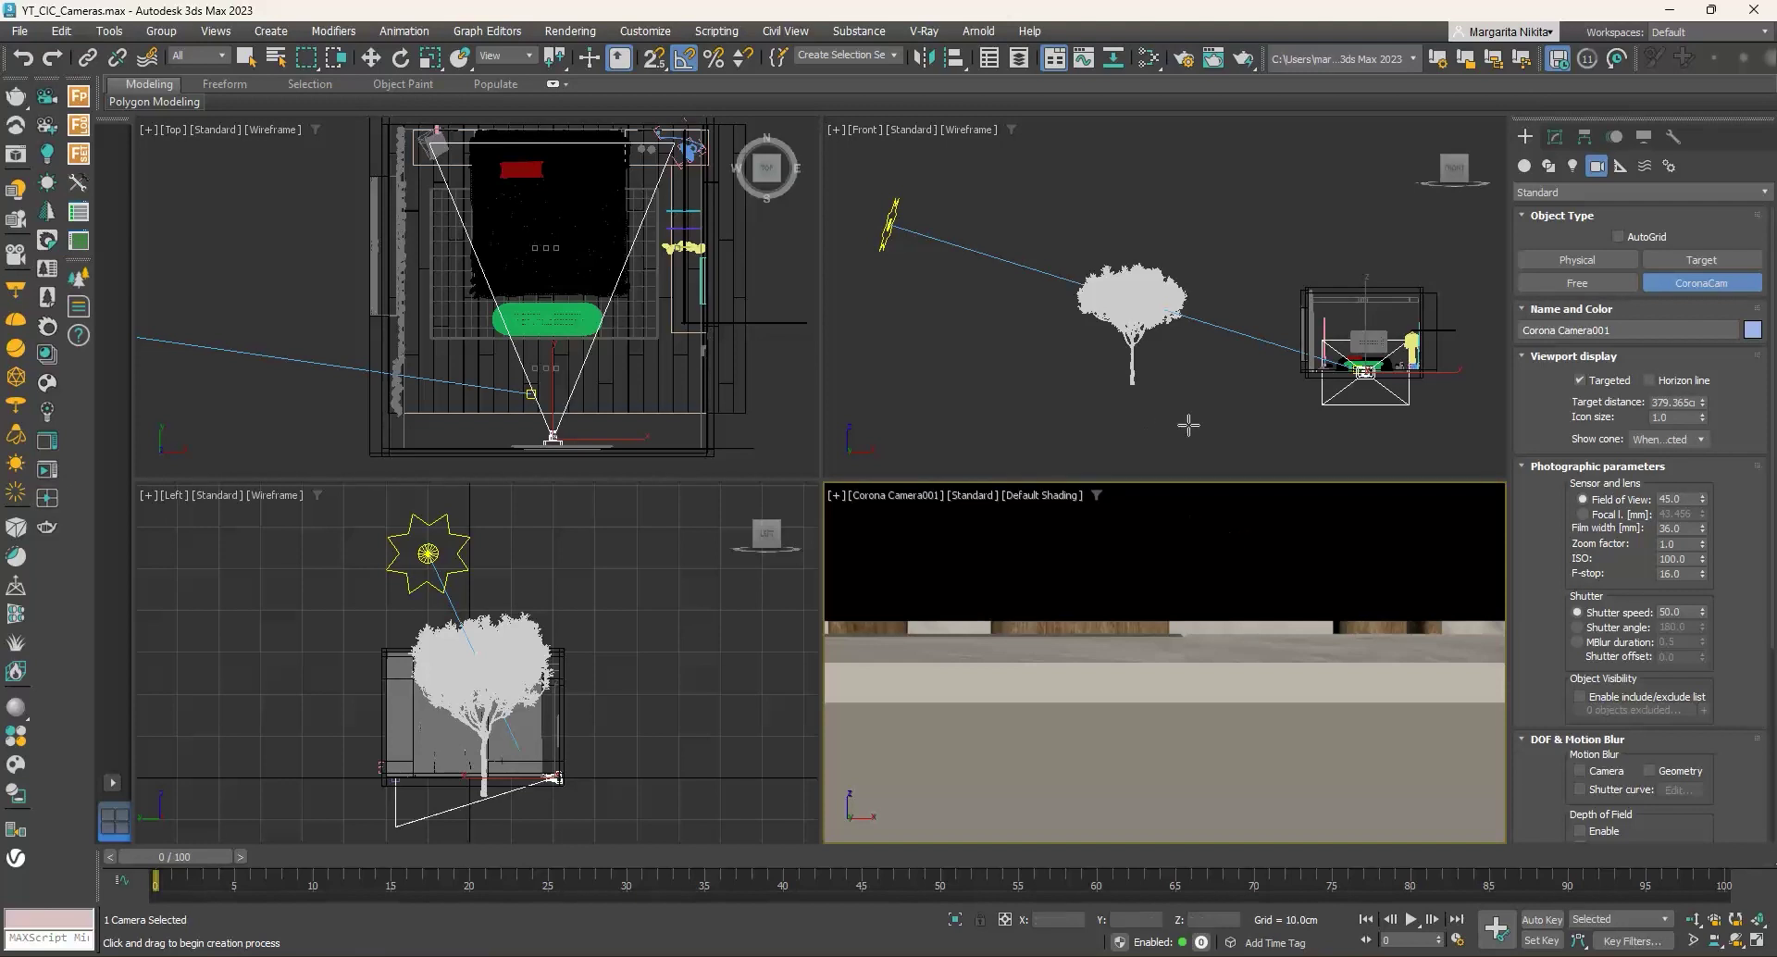
Step: Examine the new camera's height relative to the floor in the front and left views
scroll(1379, 388, up, 10)
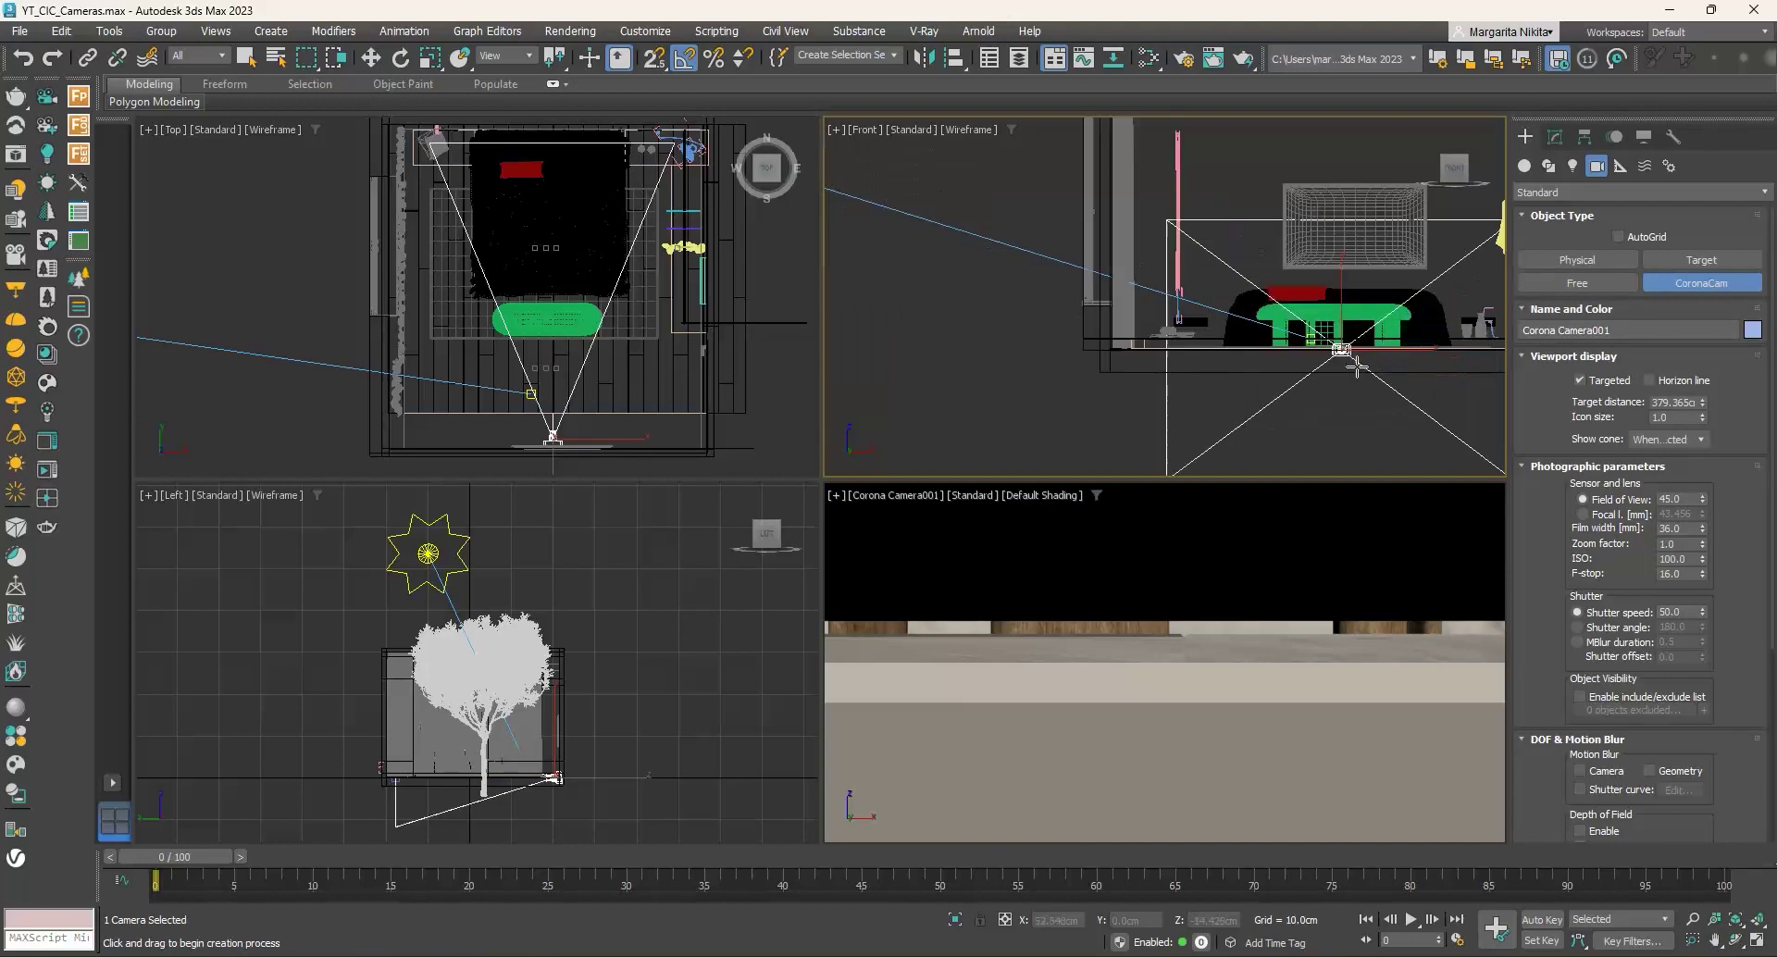
scroll(559, 782, up, 10)
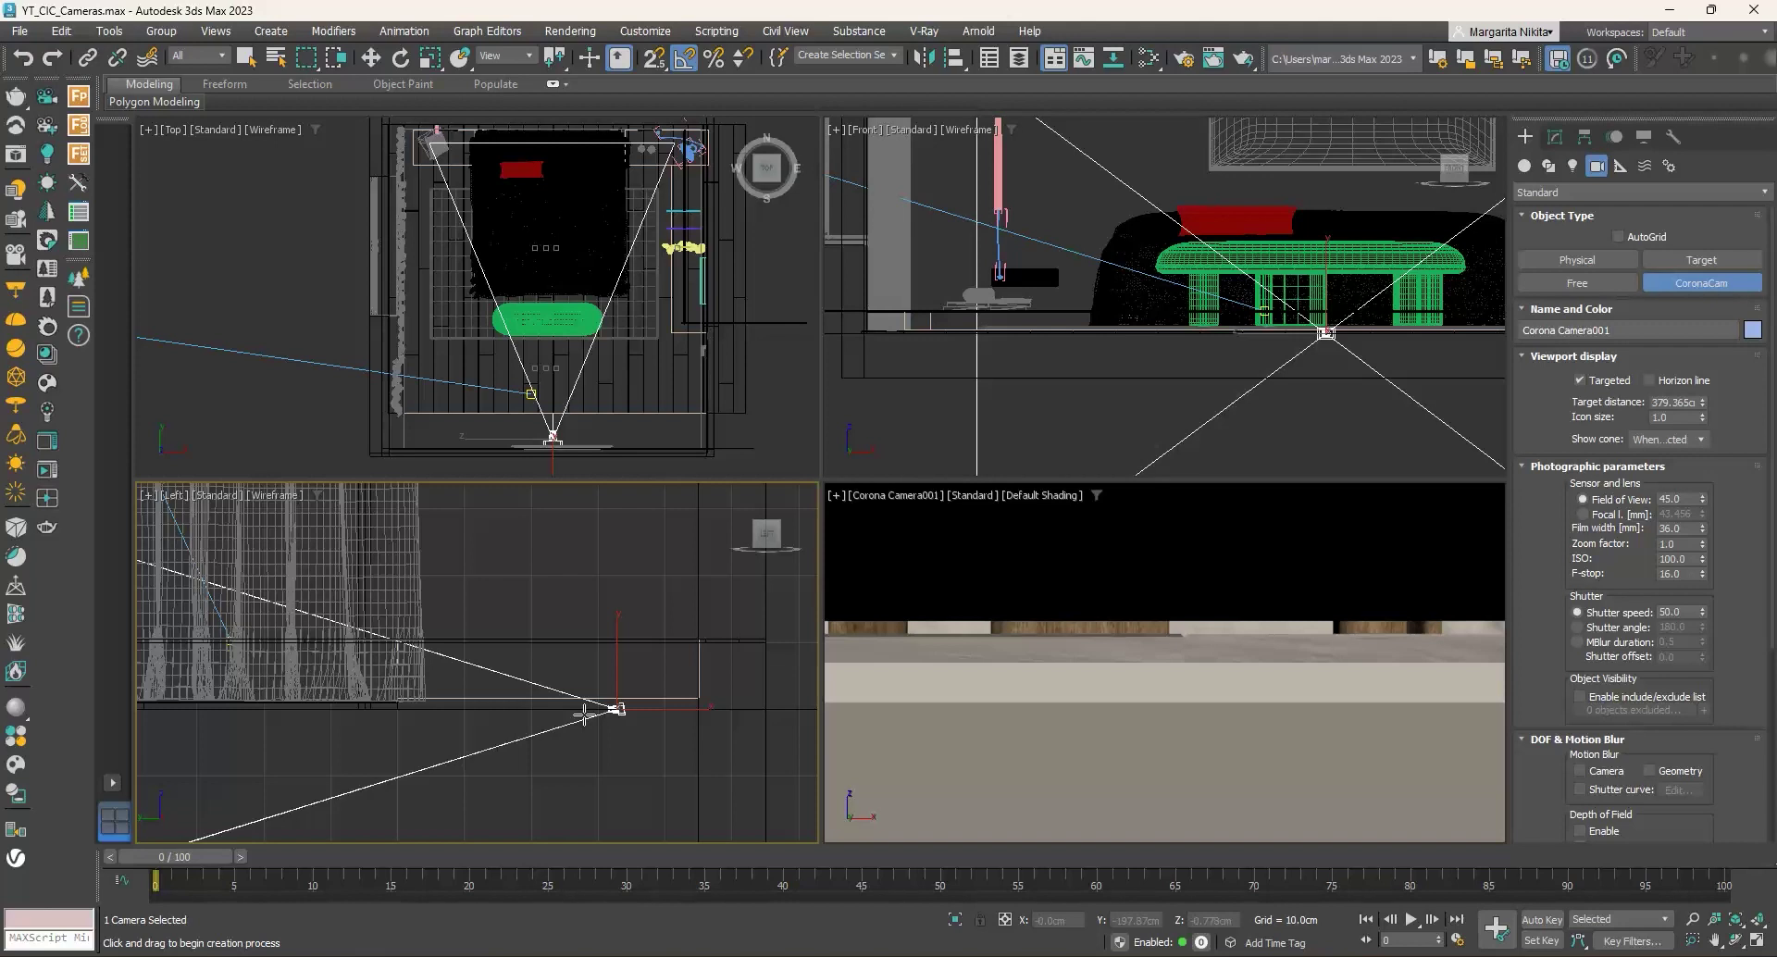
right_click(790, 447)
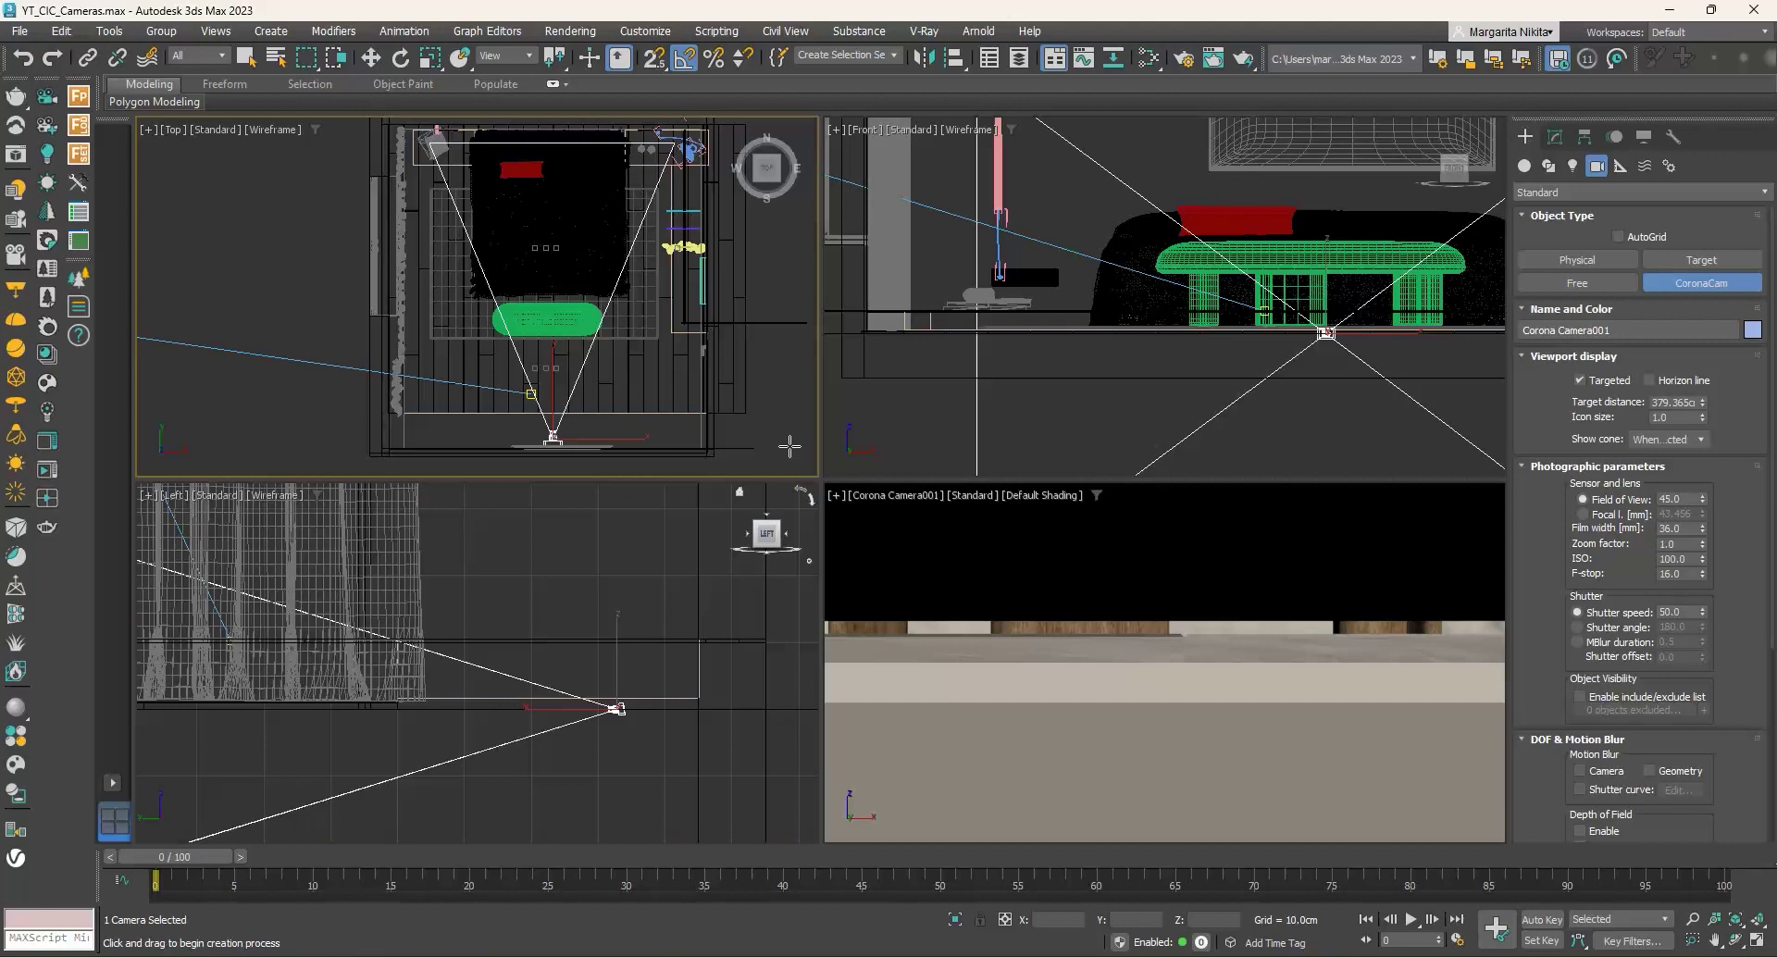
right_click(920, 448)
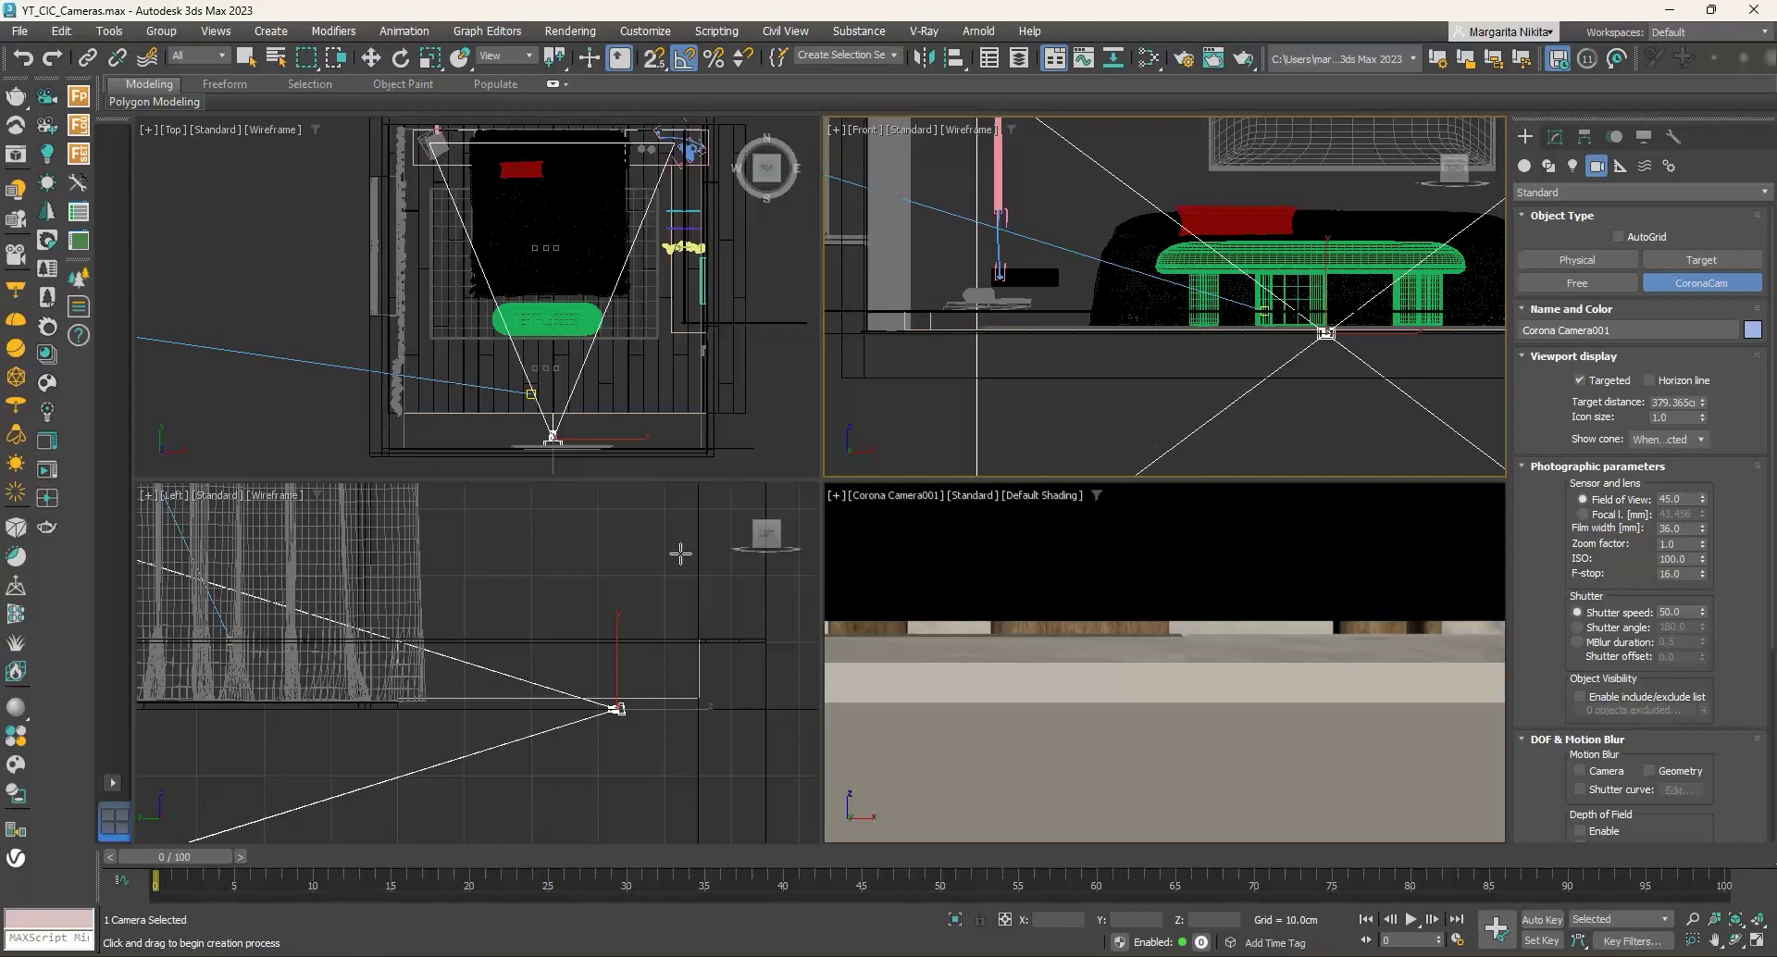
click(680, 553)
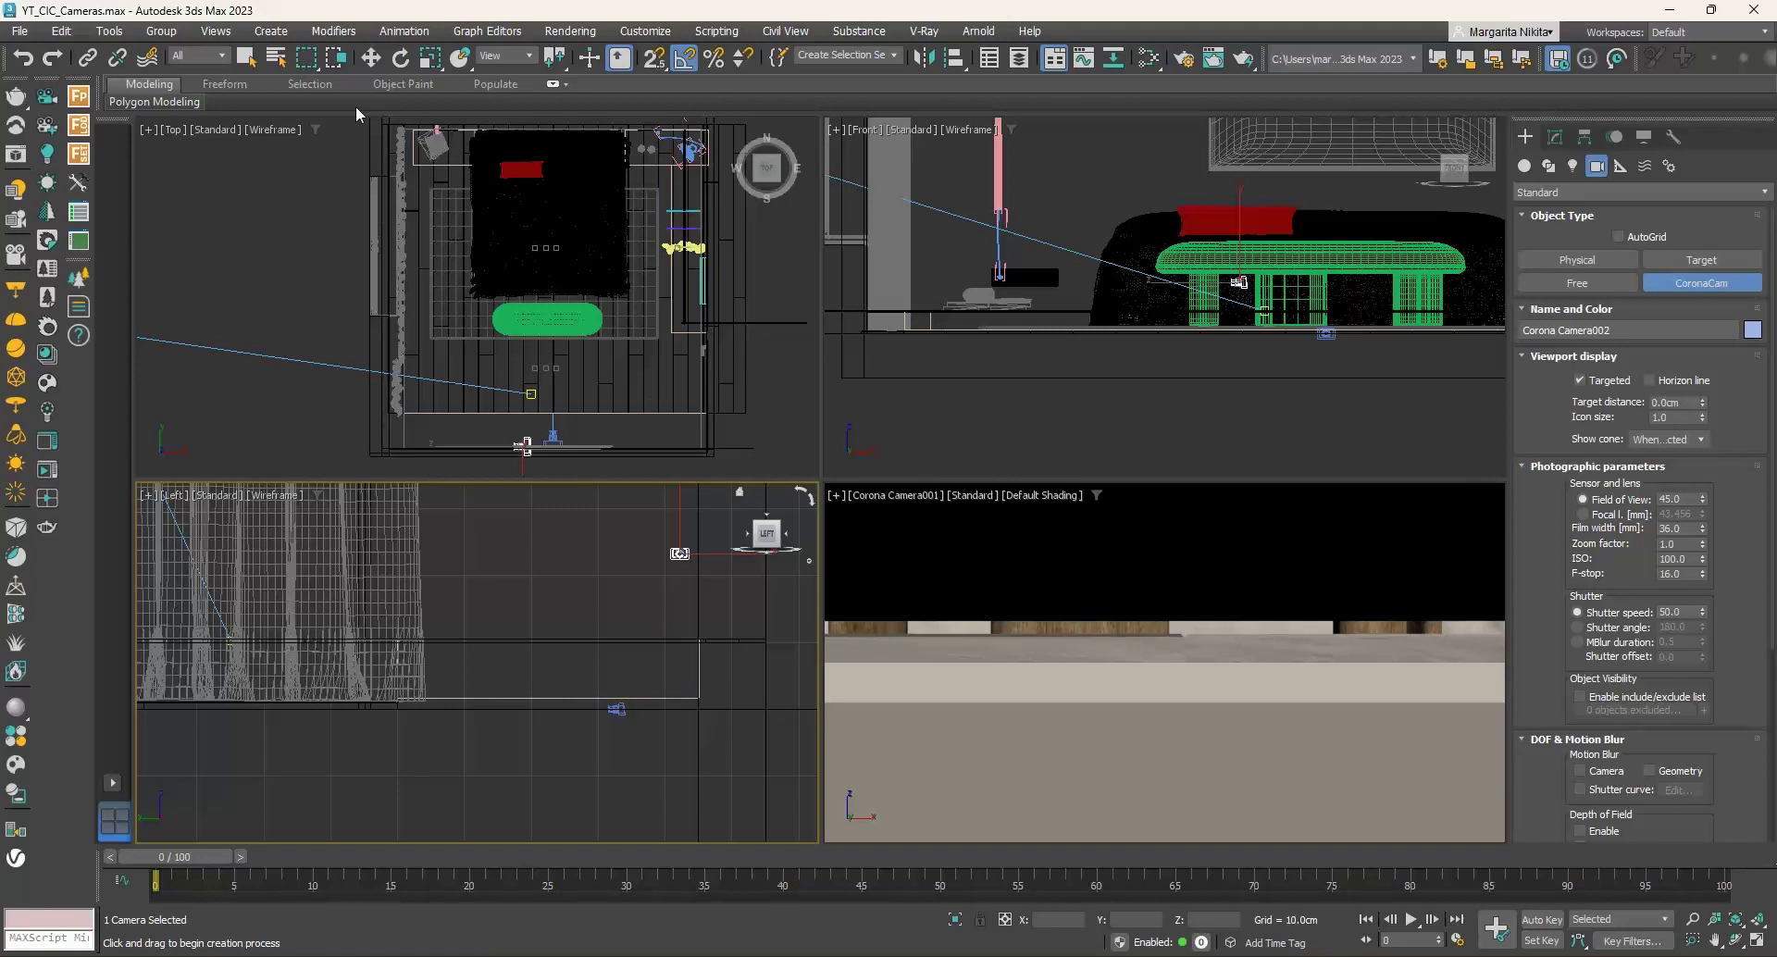
Step: Activate the Move tool, select Corona Camera001 in the top view and clear the selection again
click(370, 57)
click(522, 445)
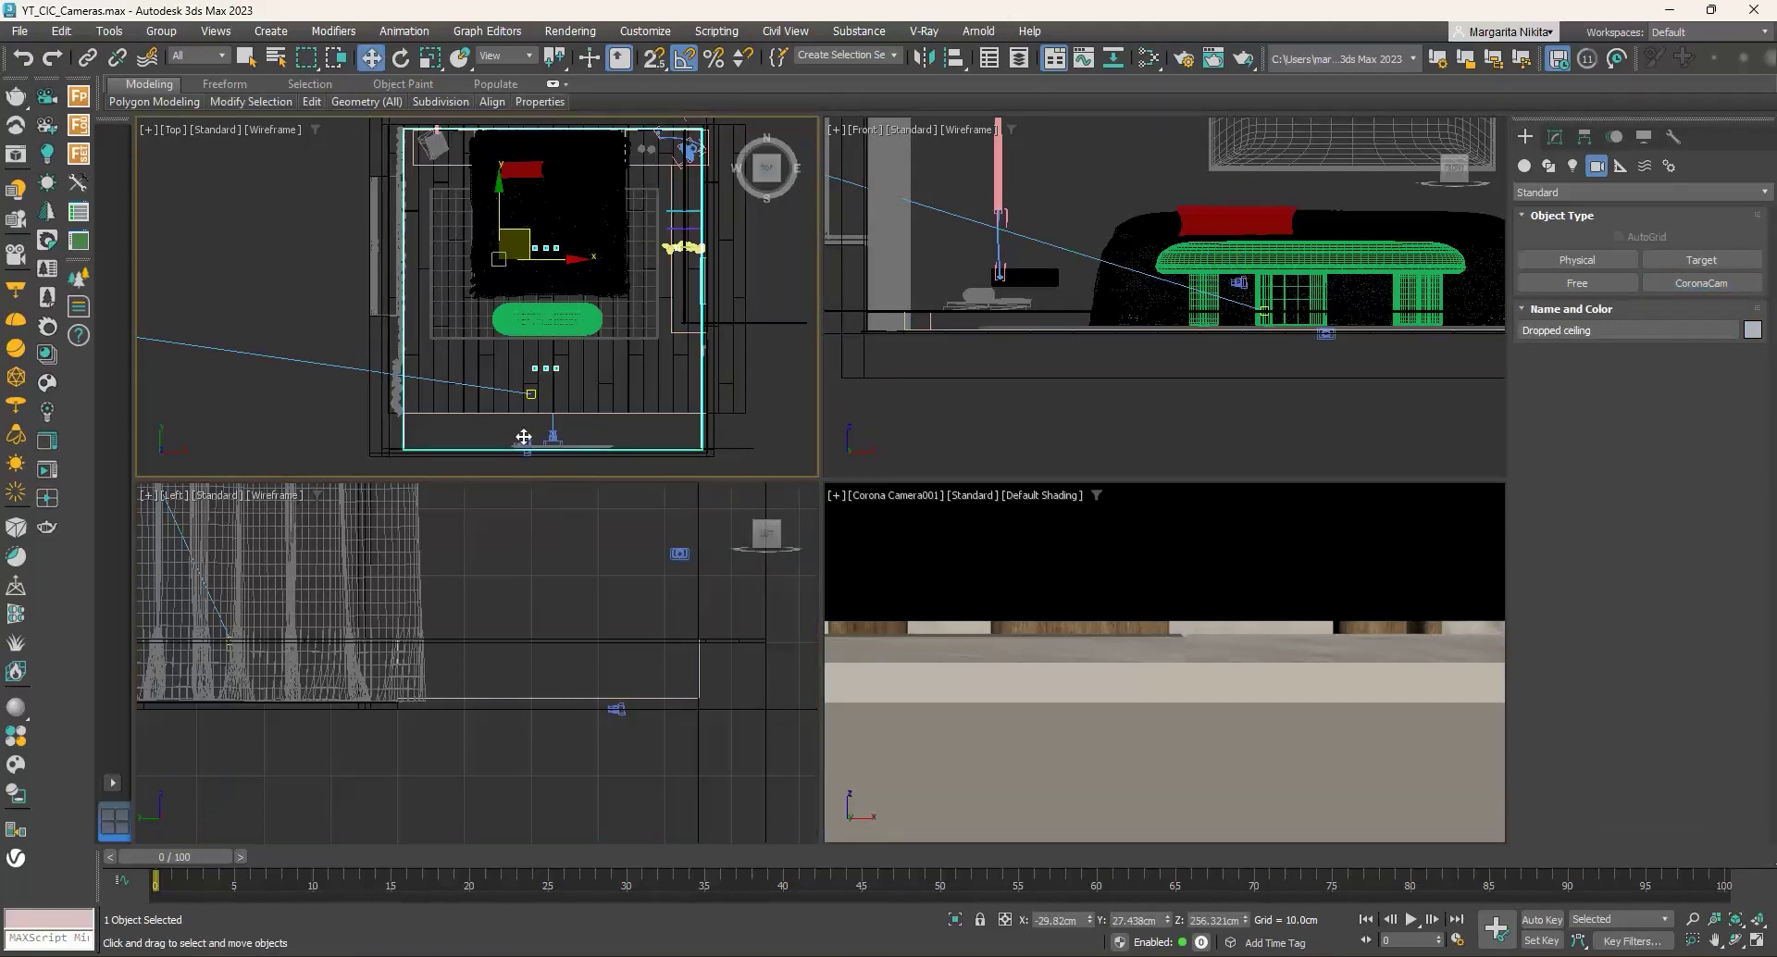
middle_drag(524, 436, 527, 424)
click(556, 422)
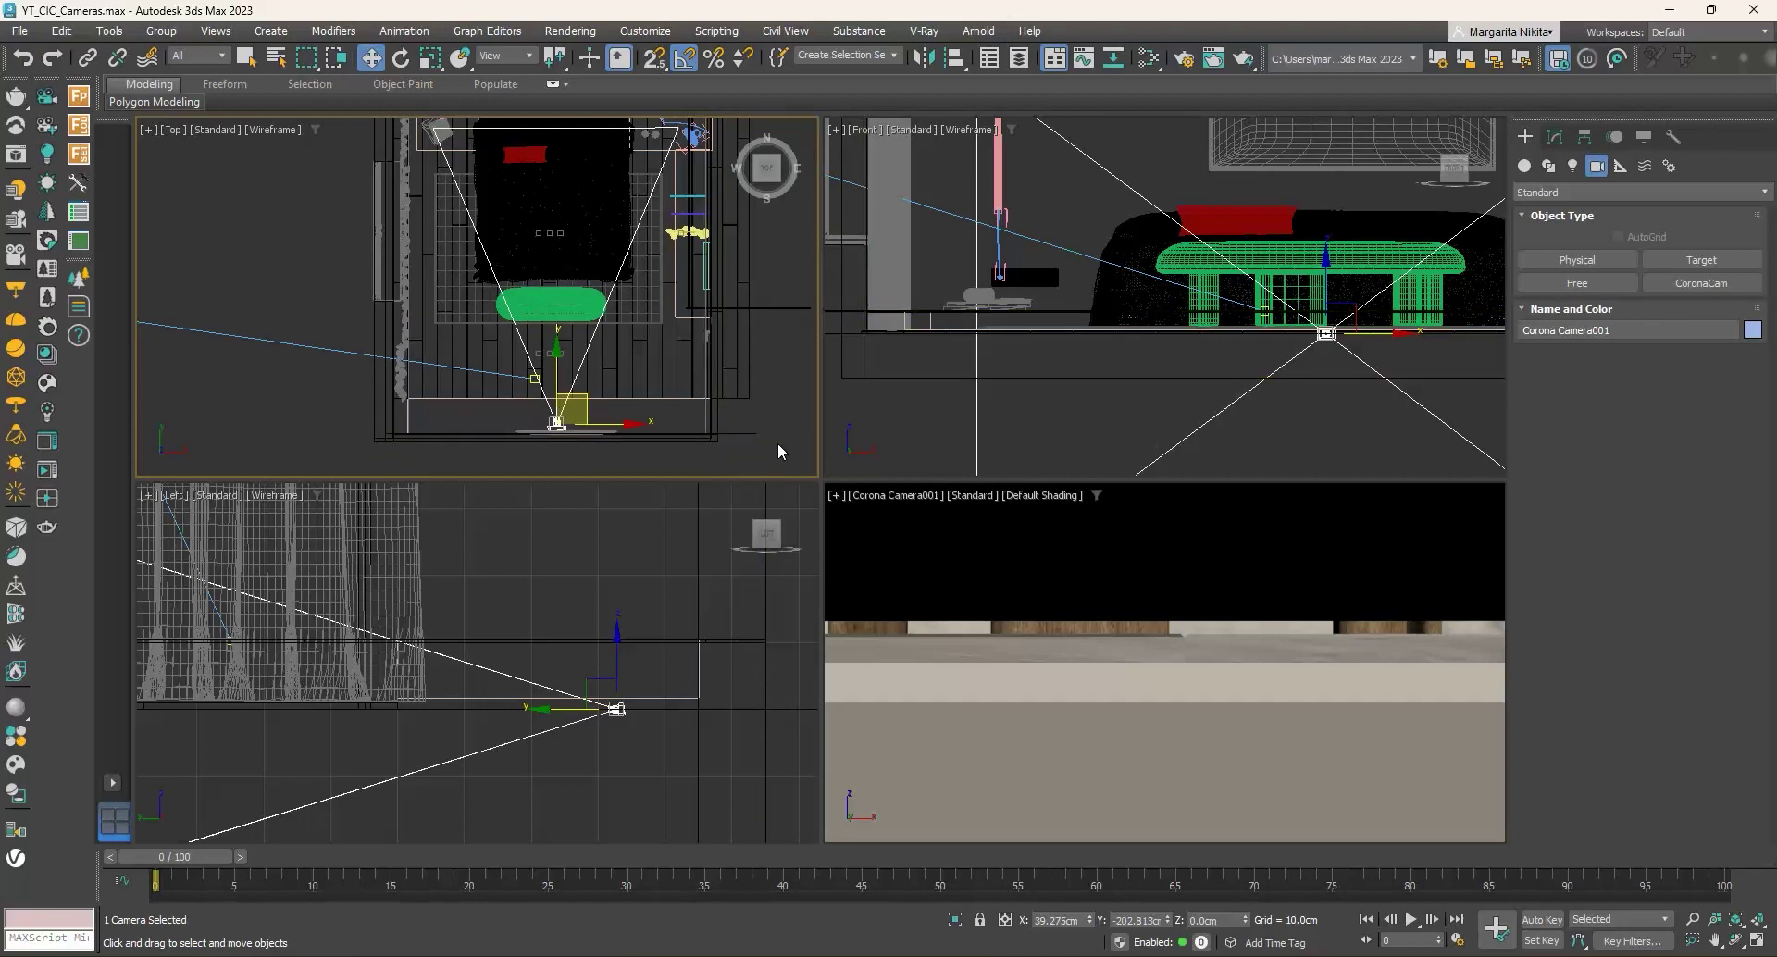
scroll(613, 375, down, 2)
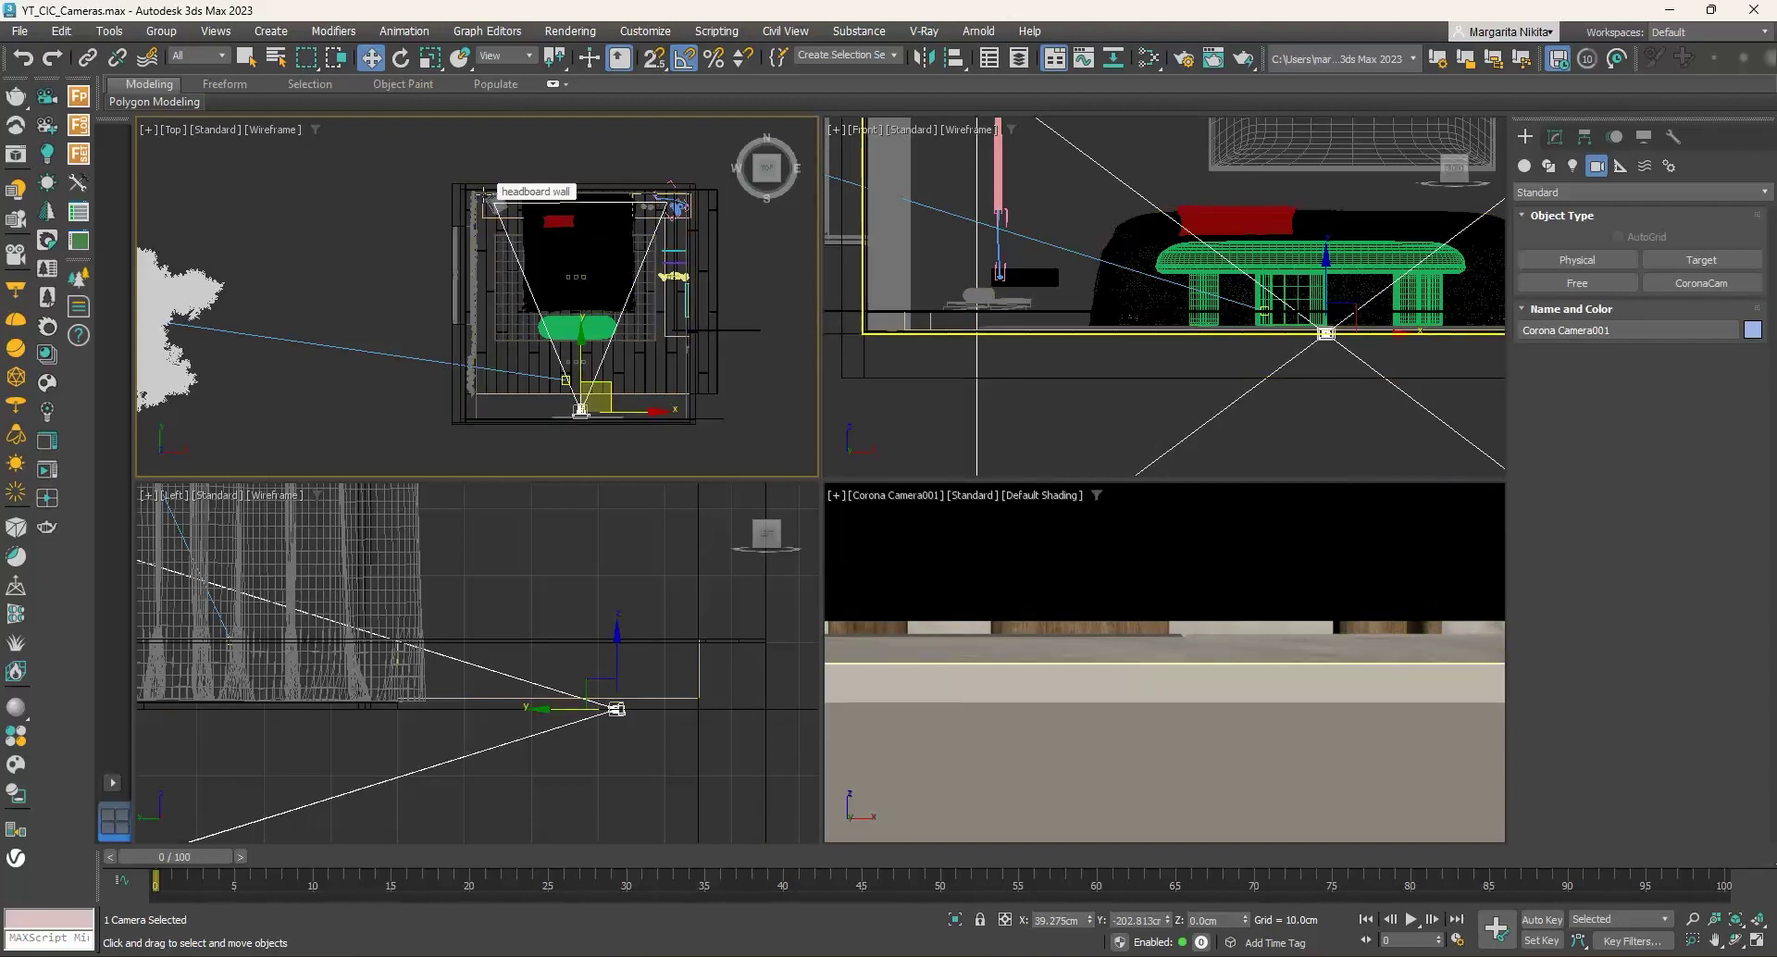
click(765, 407)
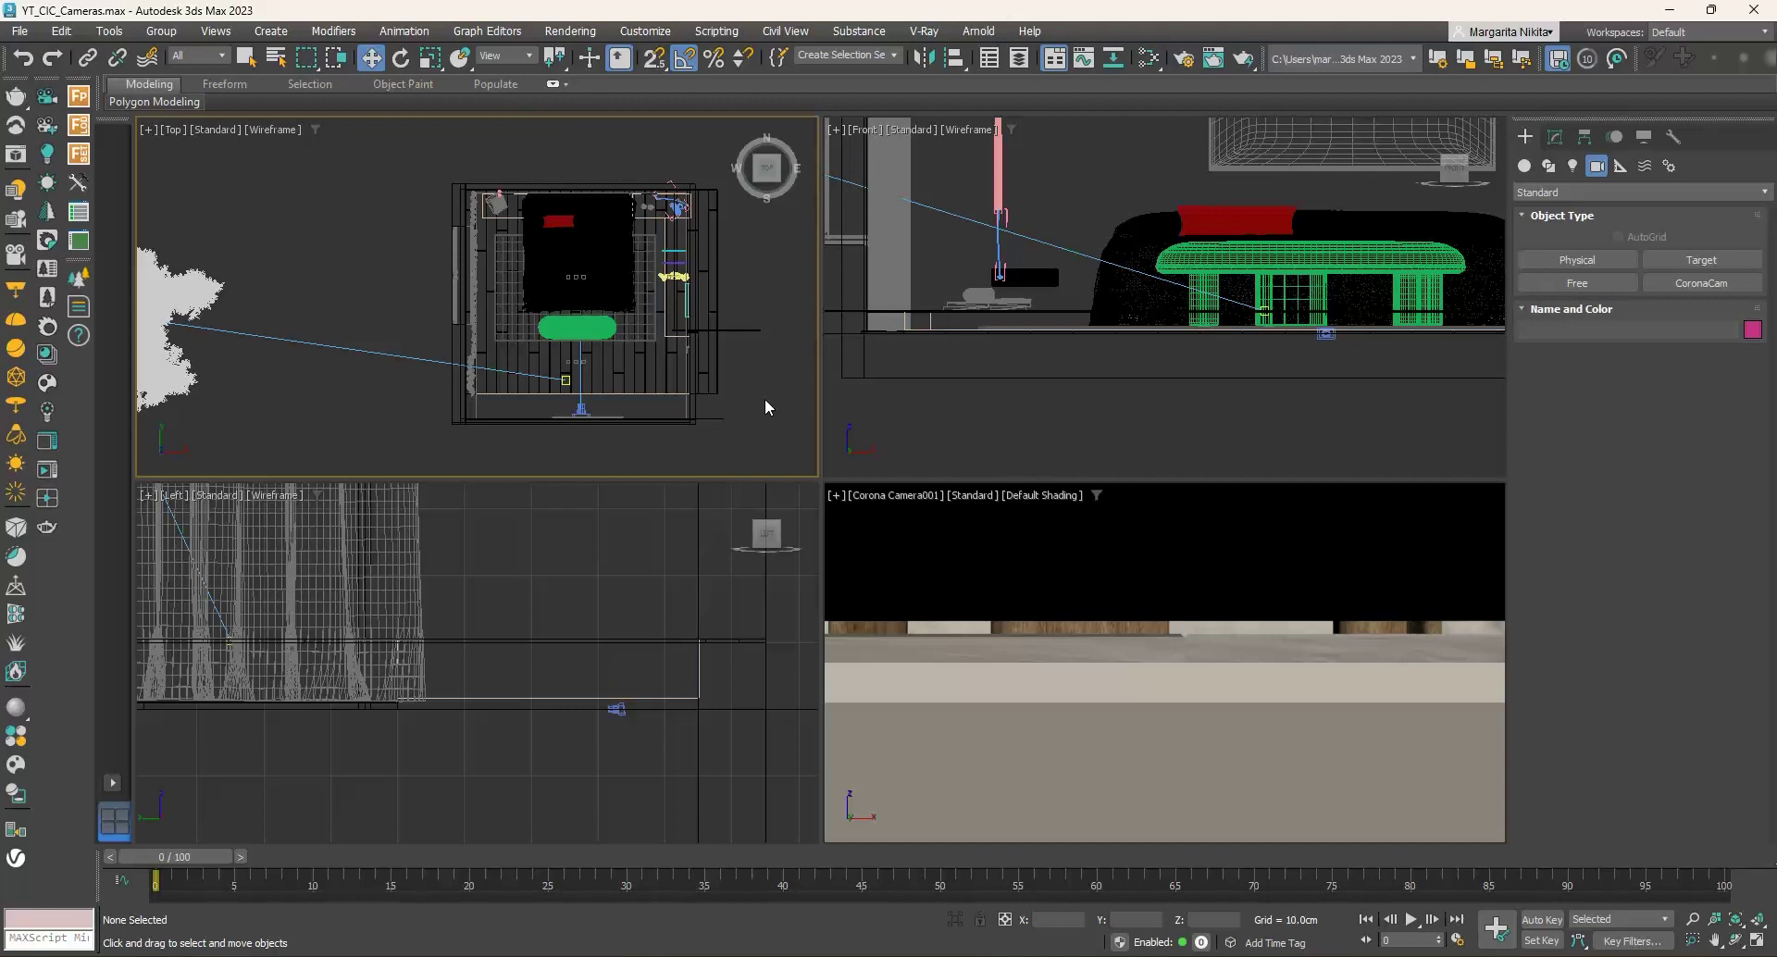
Step: Select Corona Camera001 together with Corona Camera001.Target by name from the scene's object list
key(h)
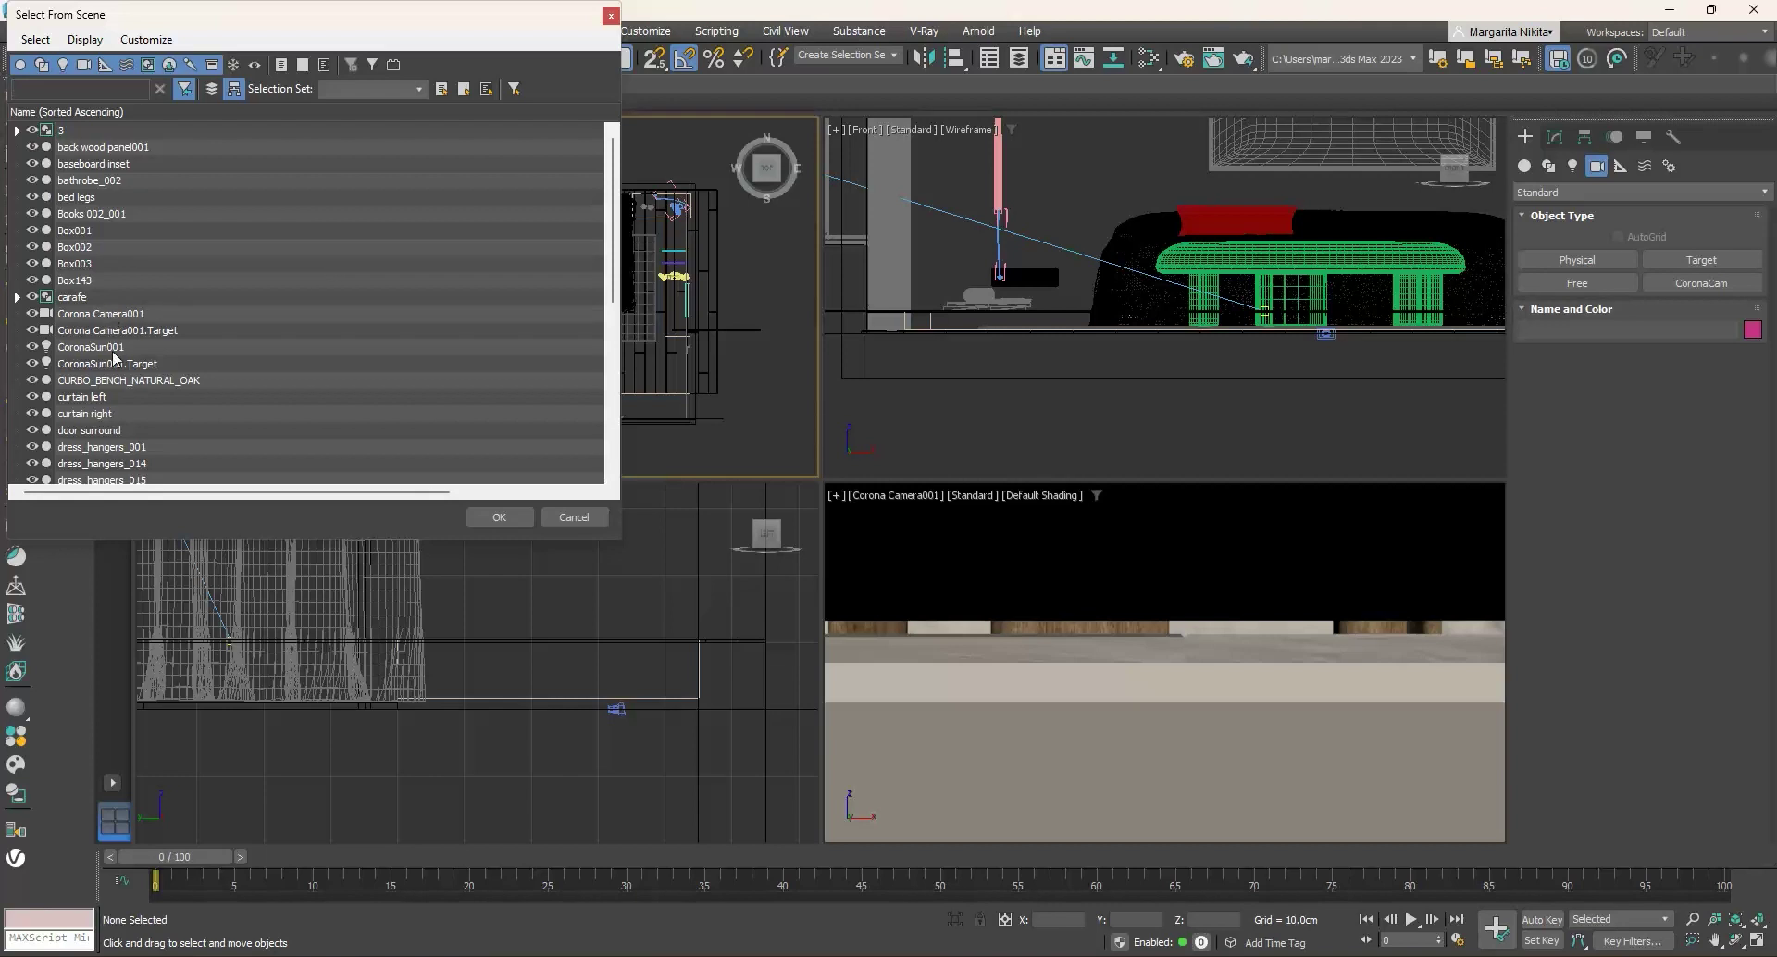
scroll(114, 361, down, 2)
scroll(114, 361, up, 1)
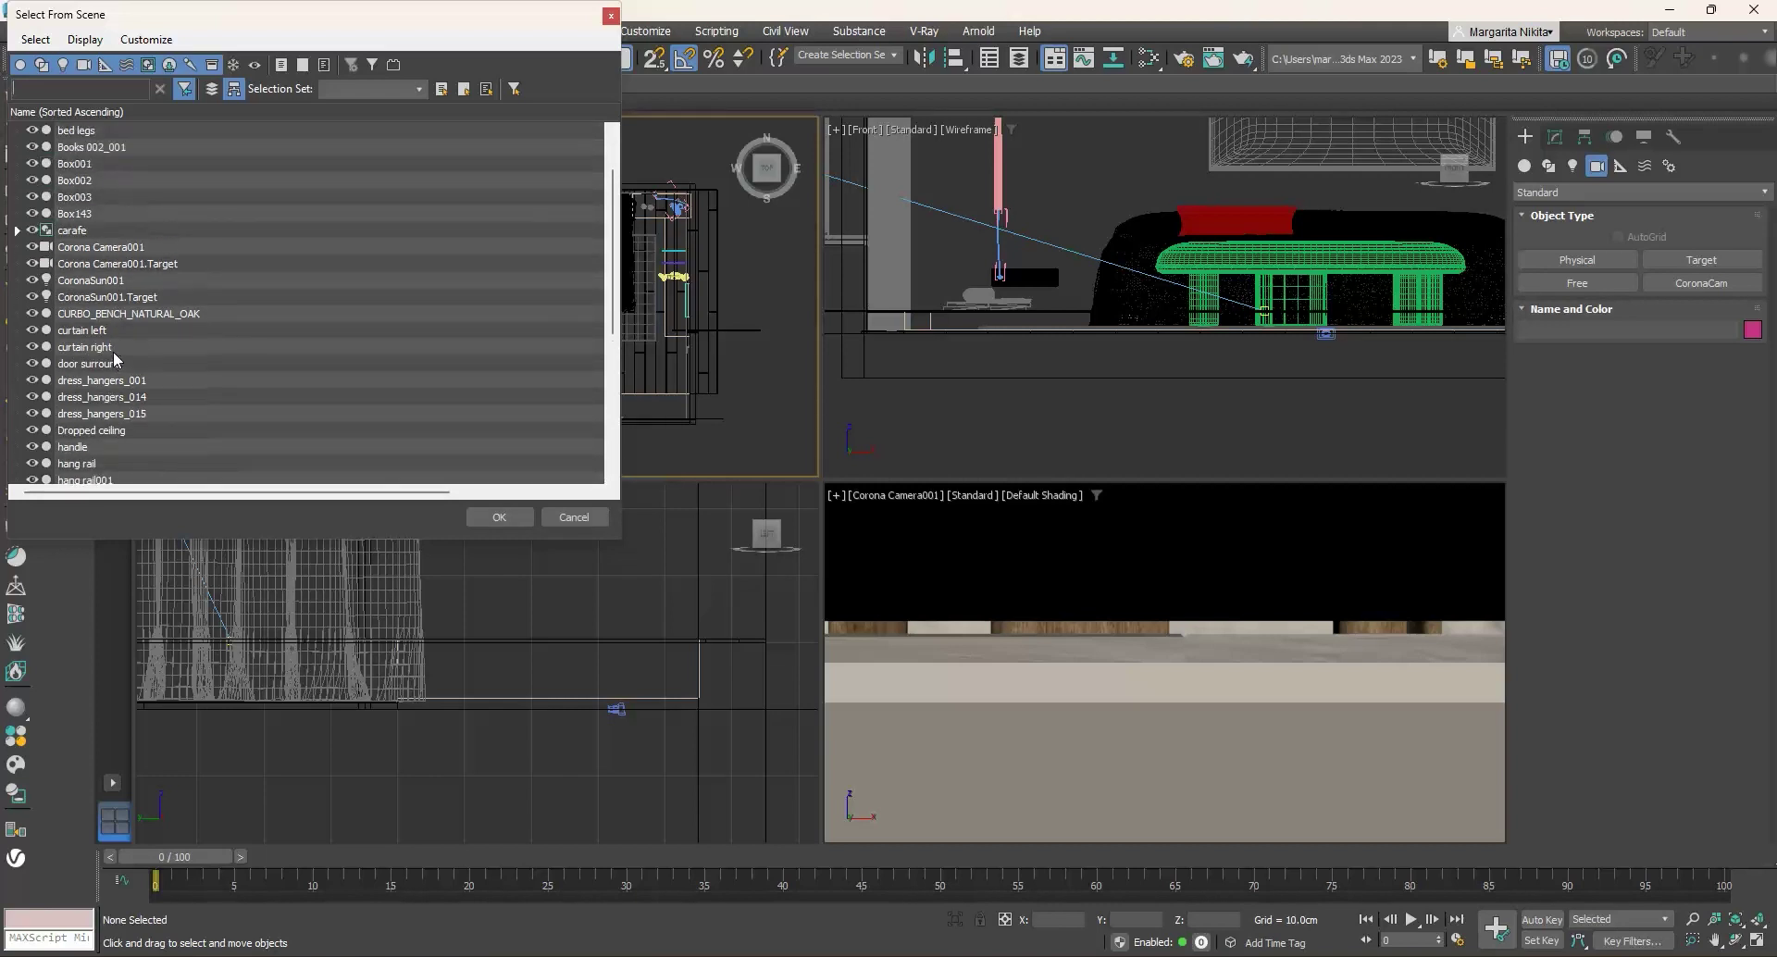
click(84, 248)
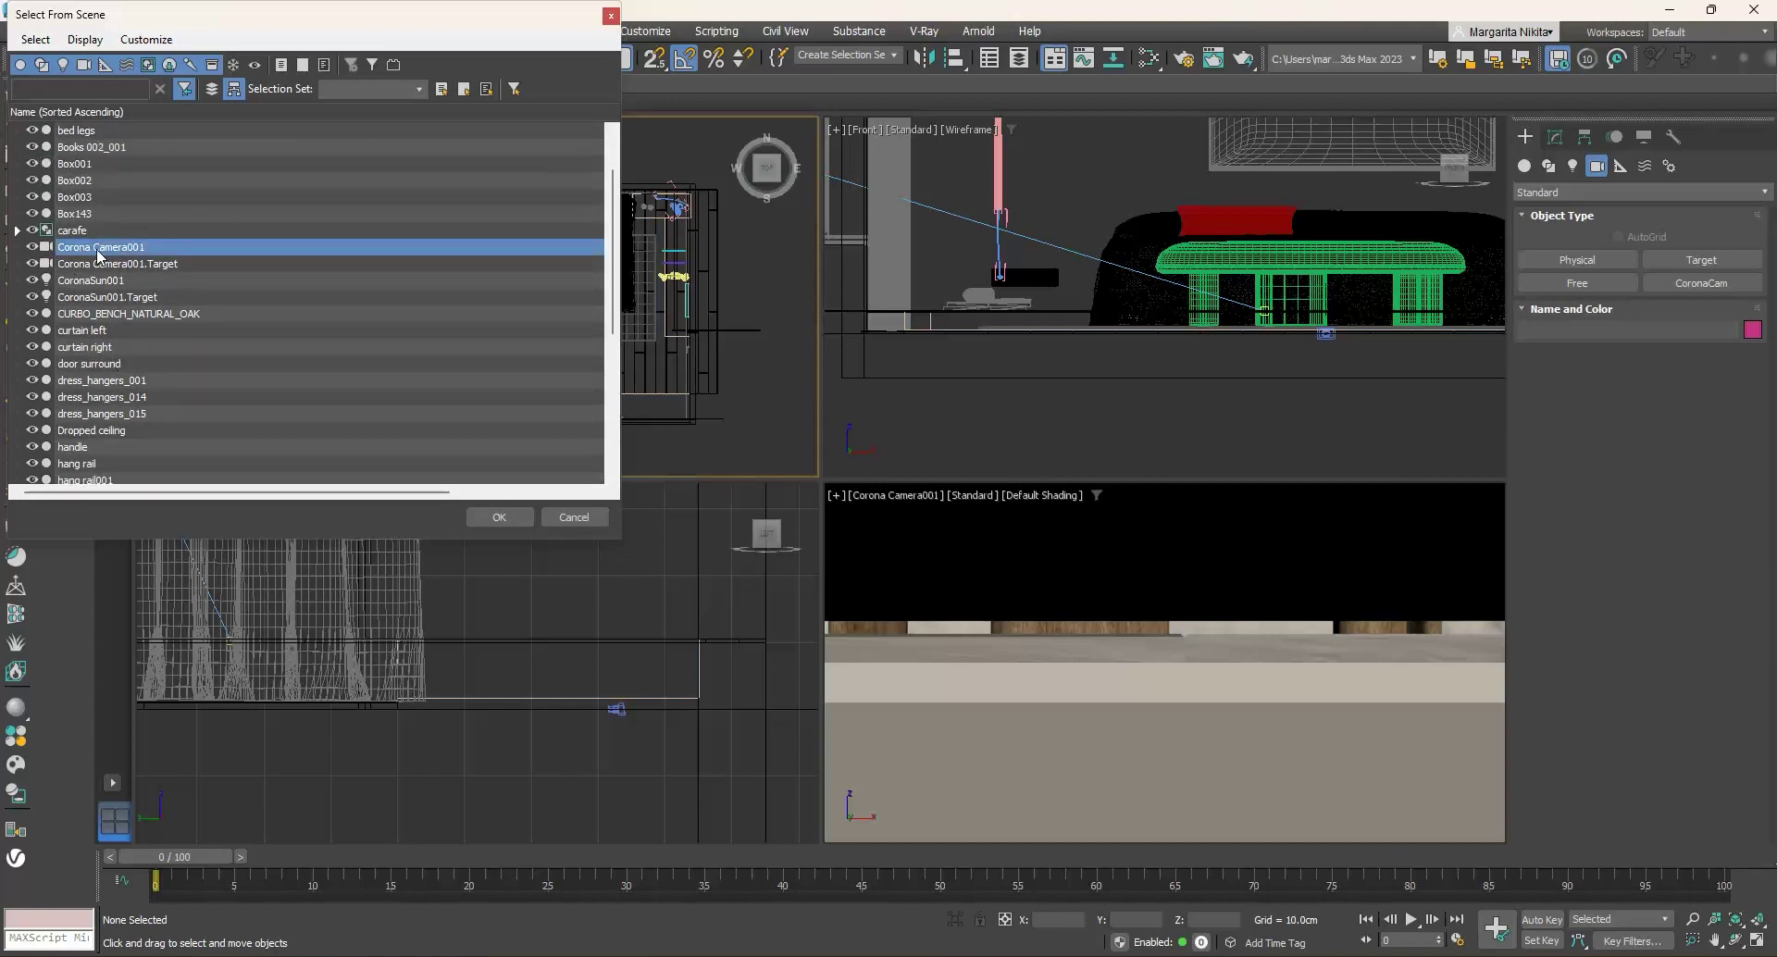
click(165, 266)
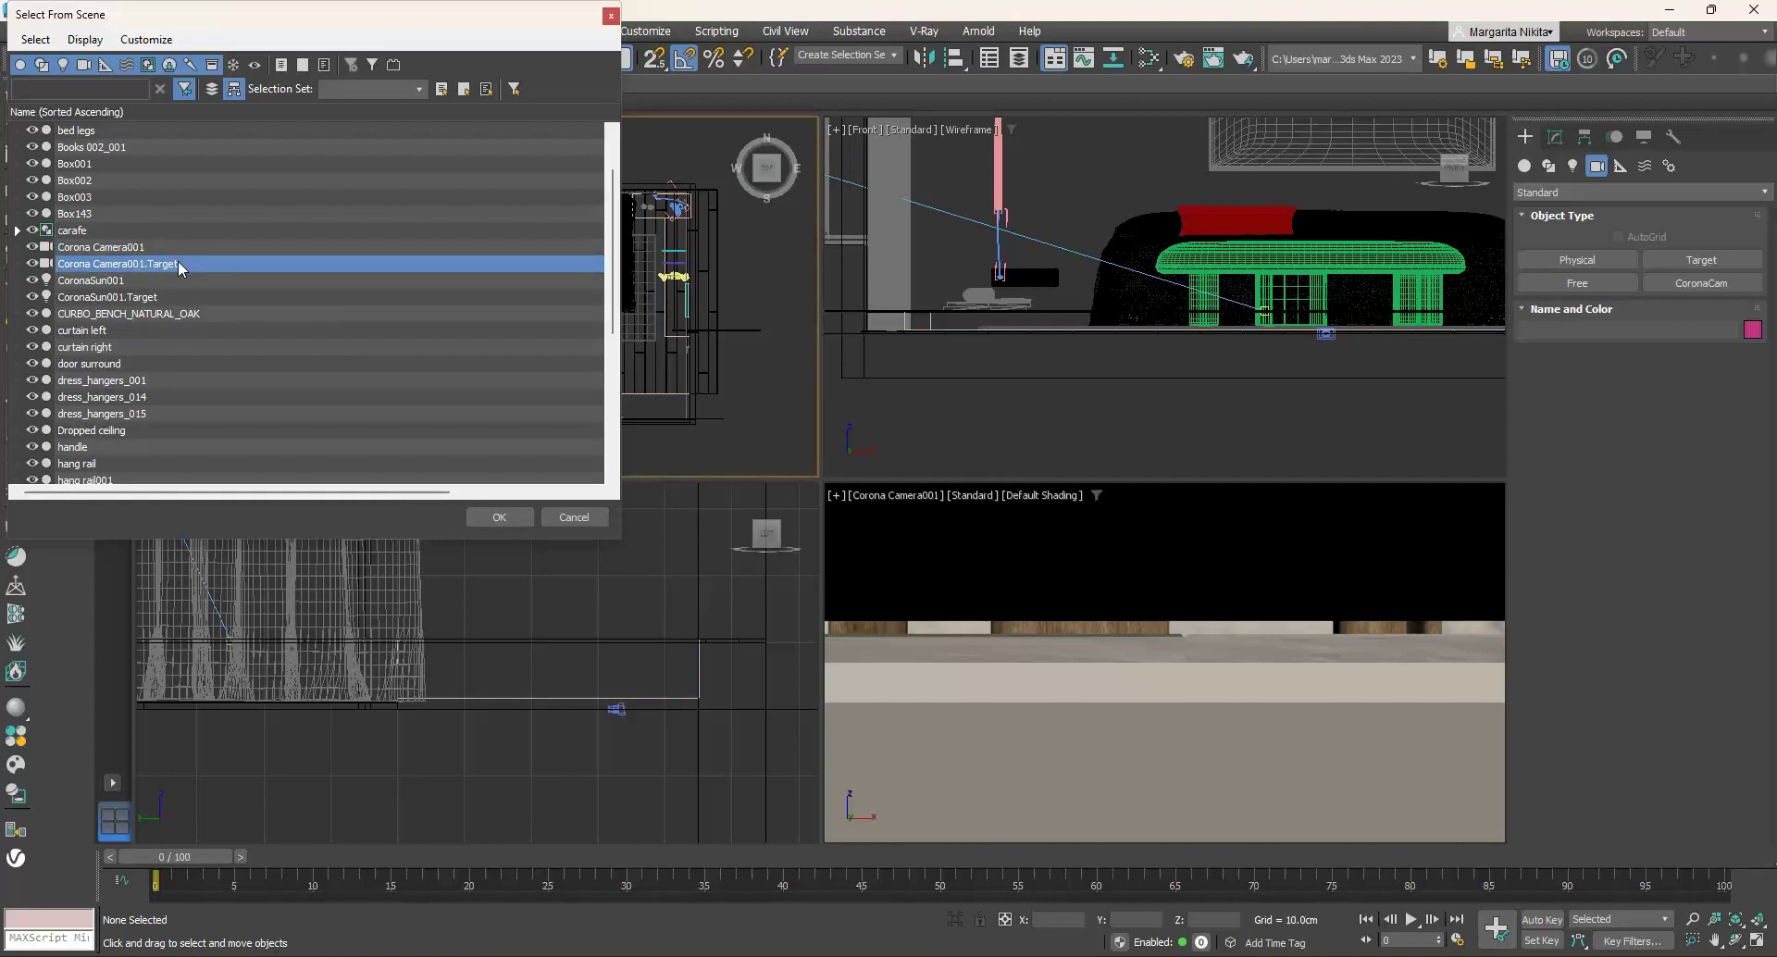
scroll(180, 268, up, 1)
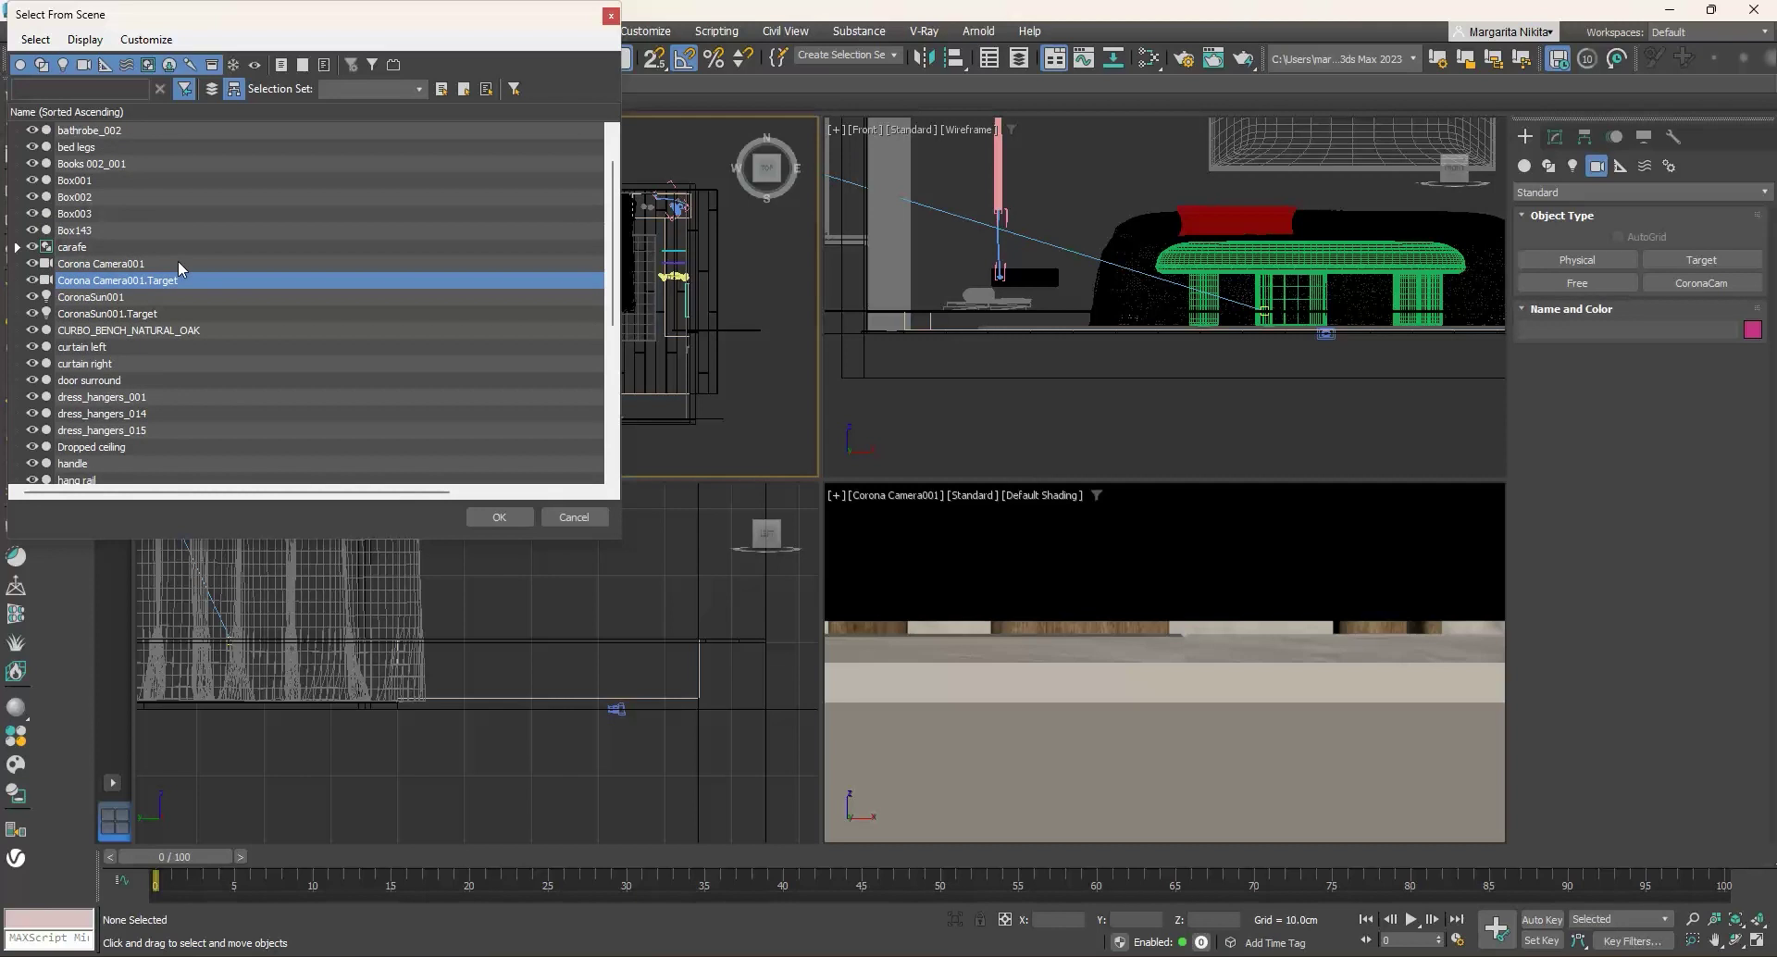
ctrl+click(180, 264)
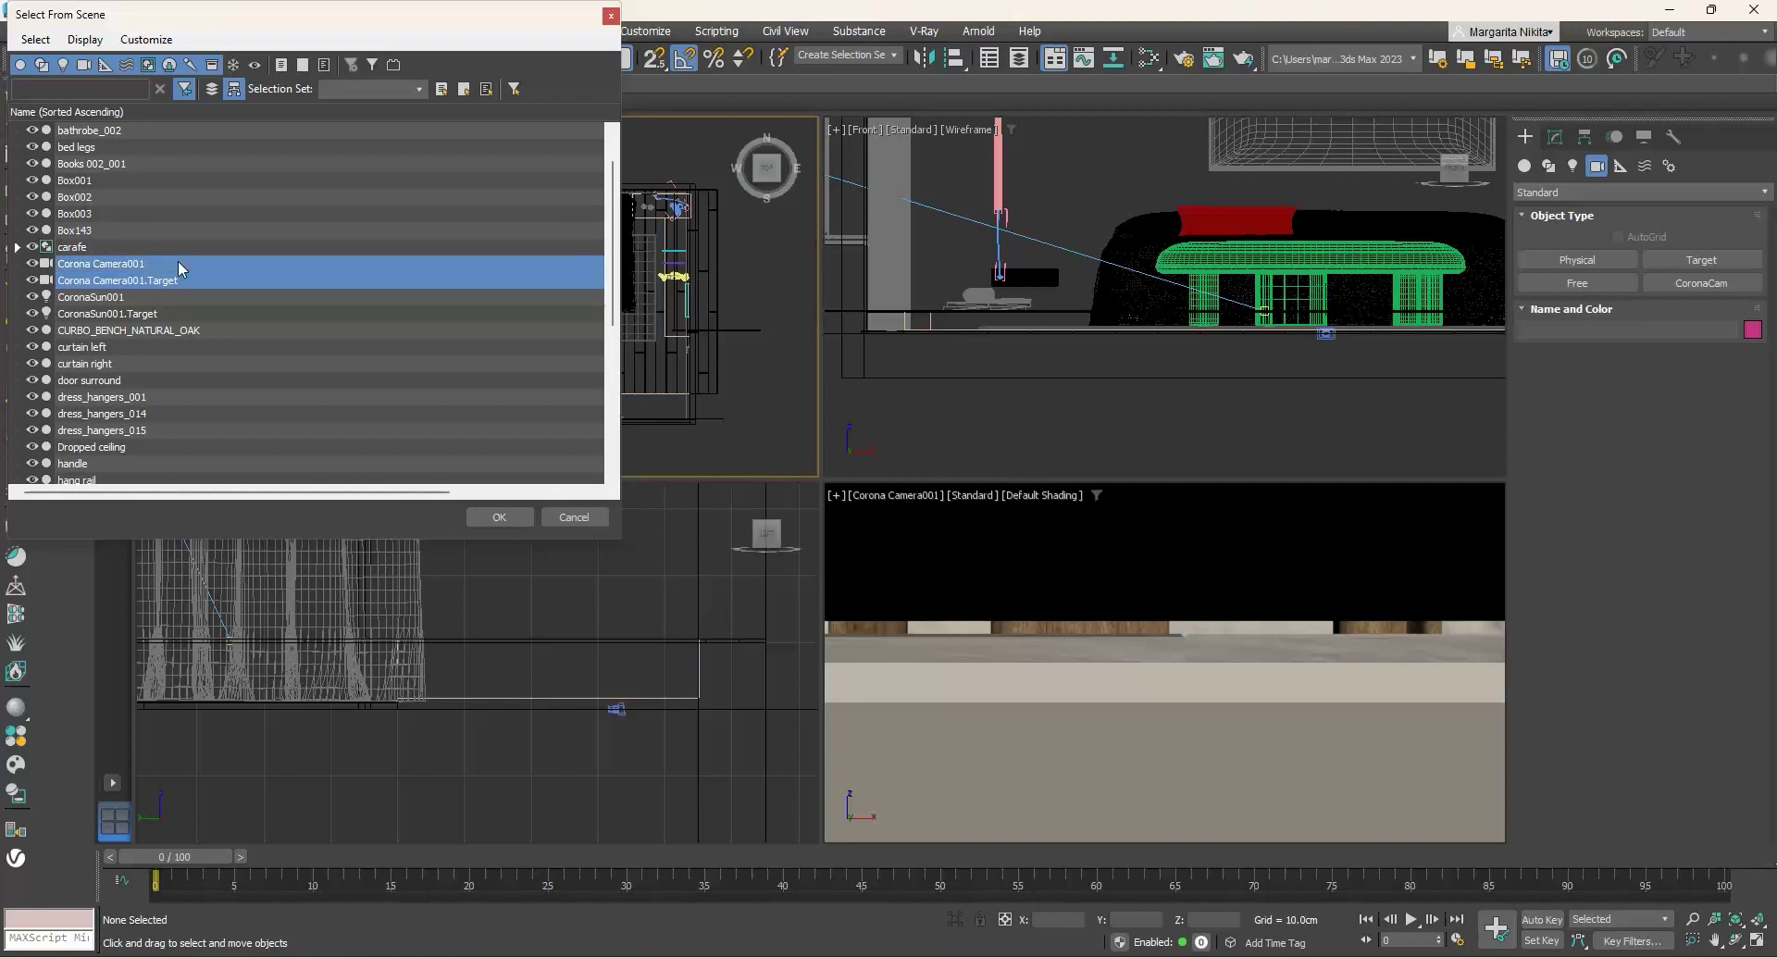
click(498, 516)
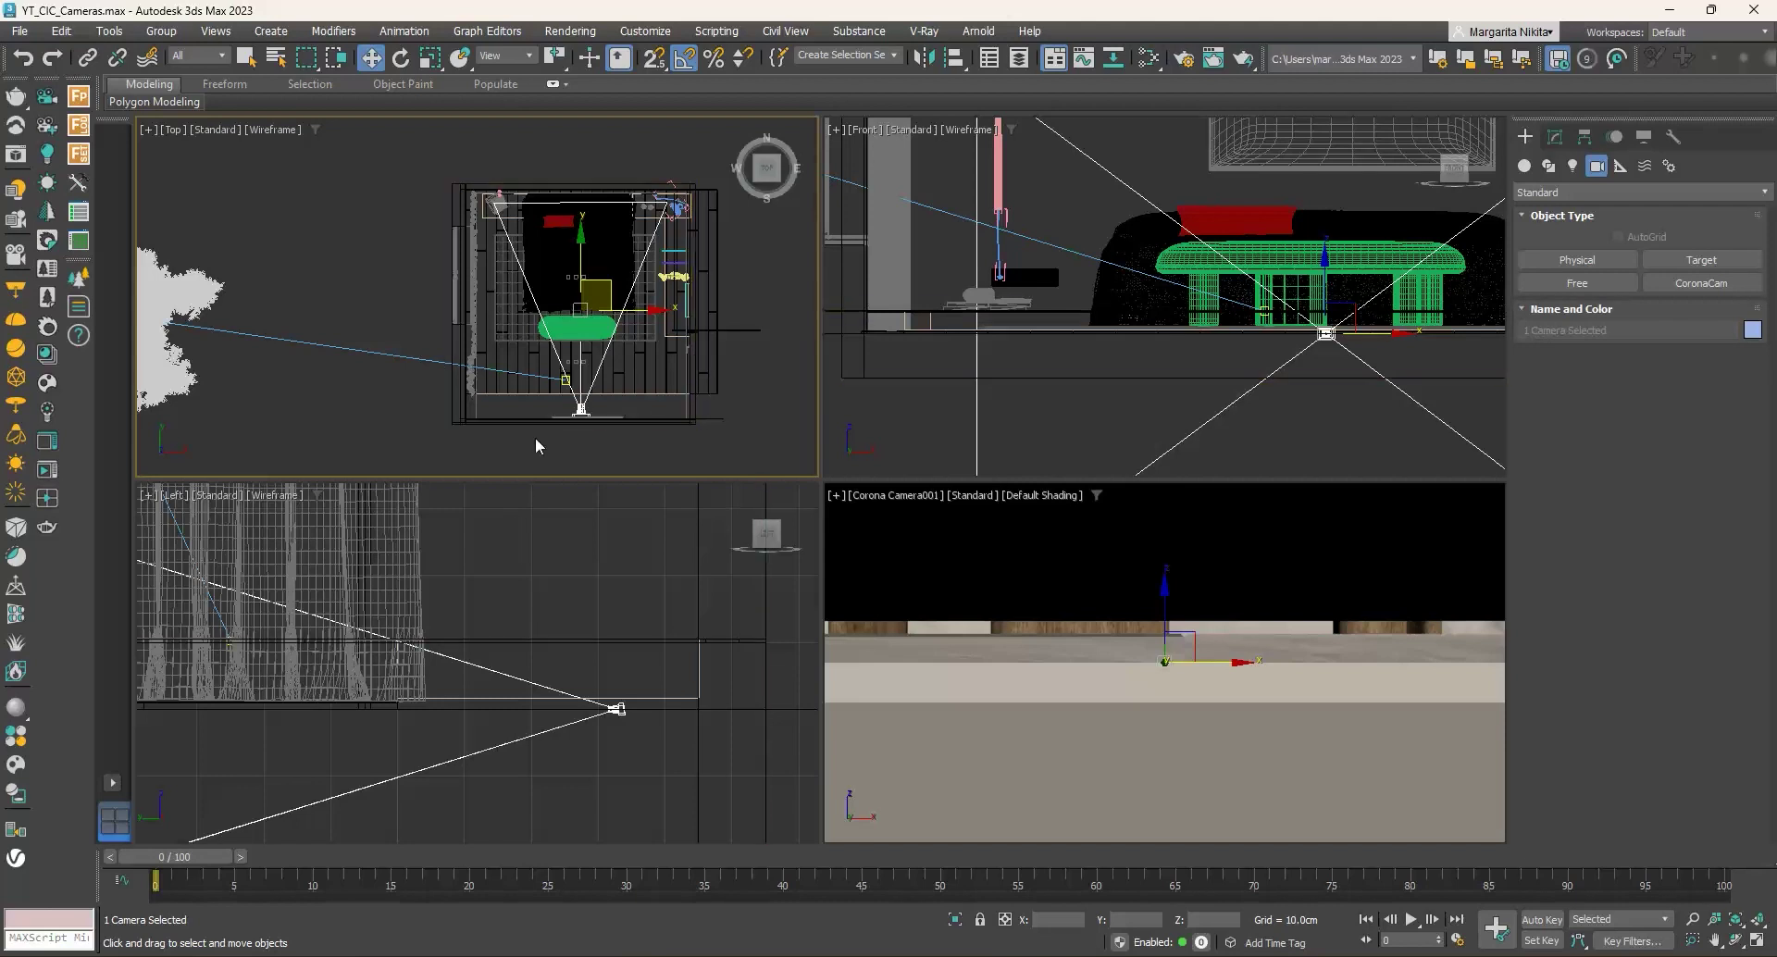
Step: Select Corona Camera001 through its own viewport's options, and switch the selection to its target alone
middle_click(904, 573)
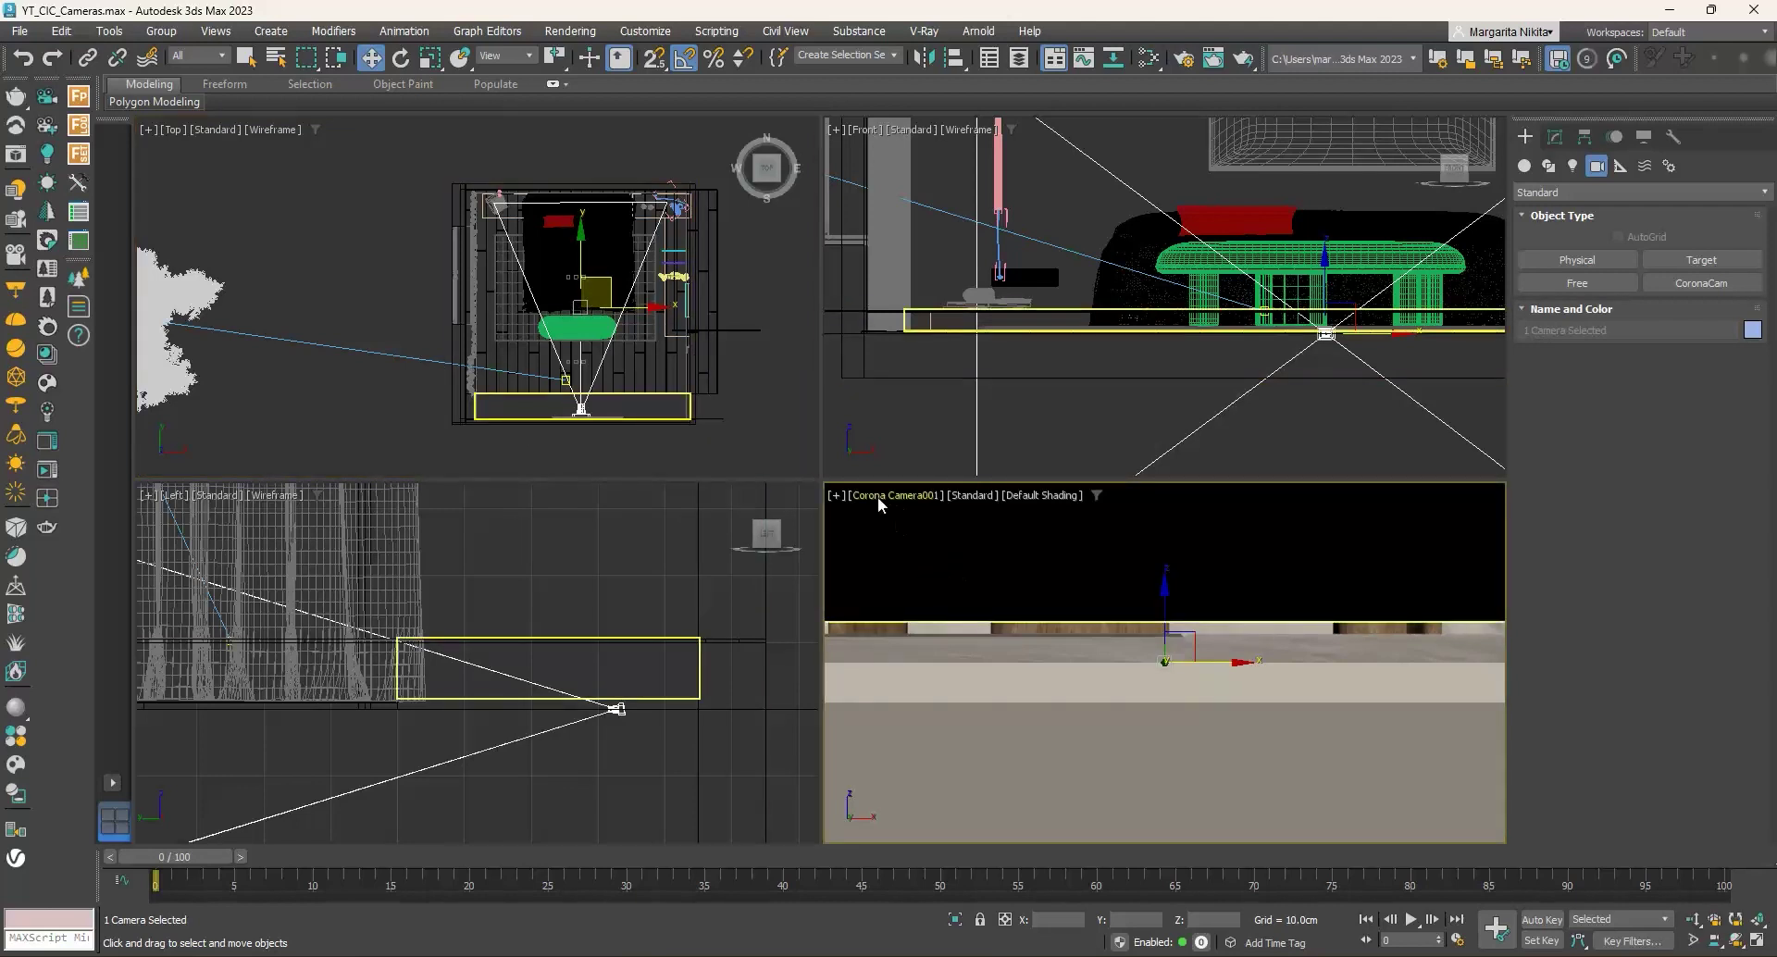
click(912, 497)
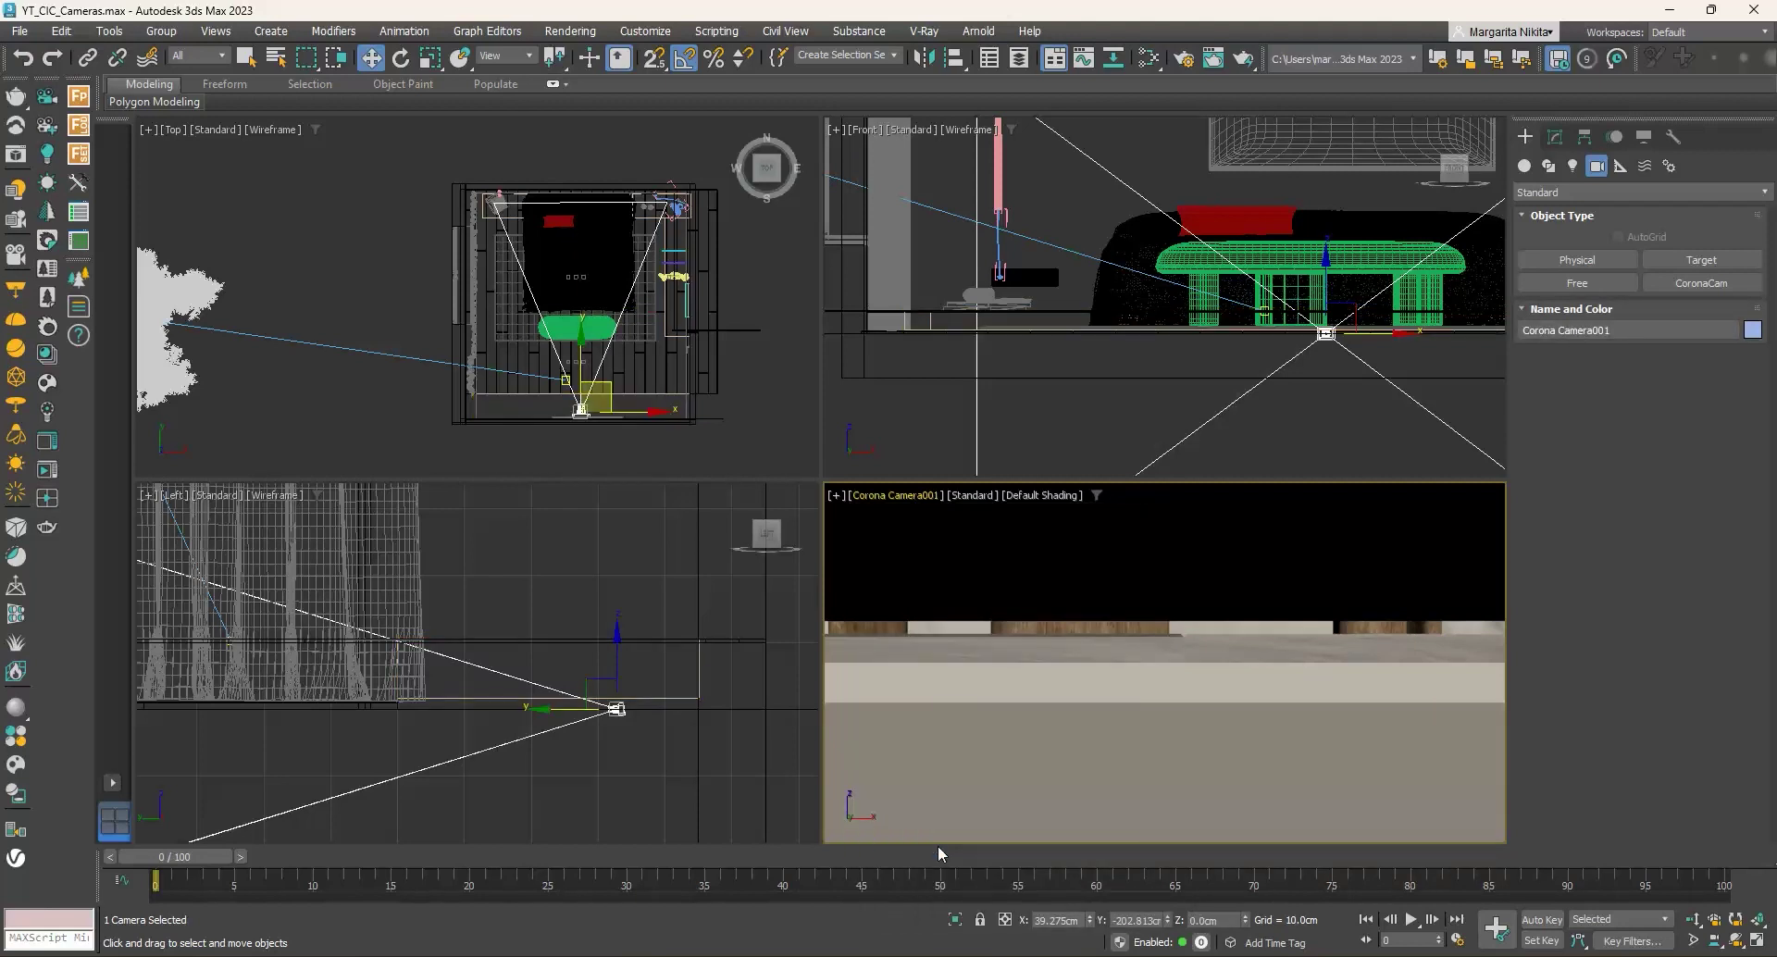
click(916, 496)
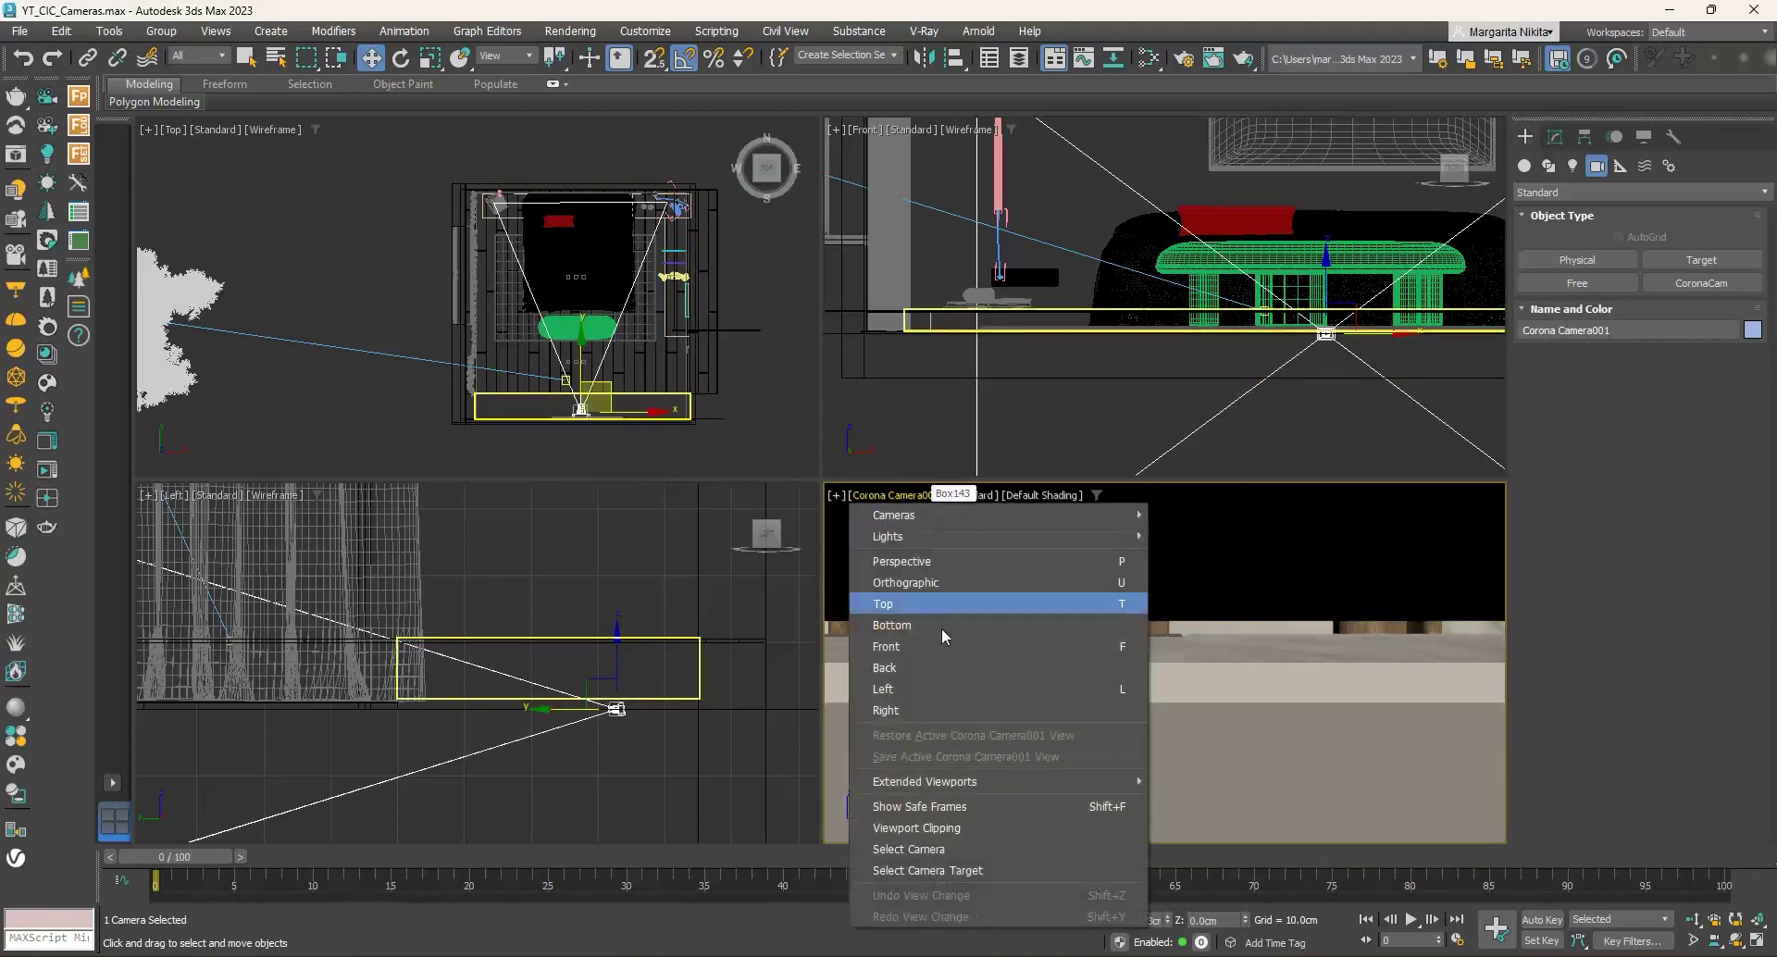
click(962, 870)
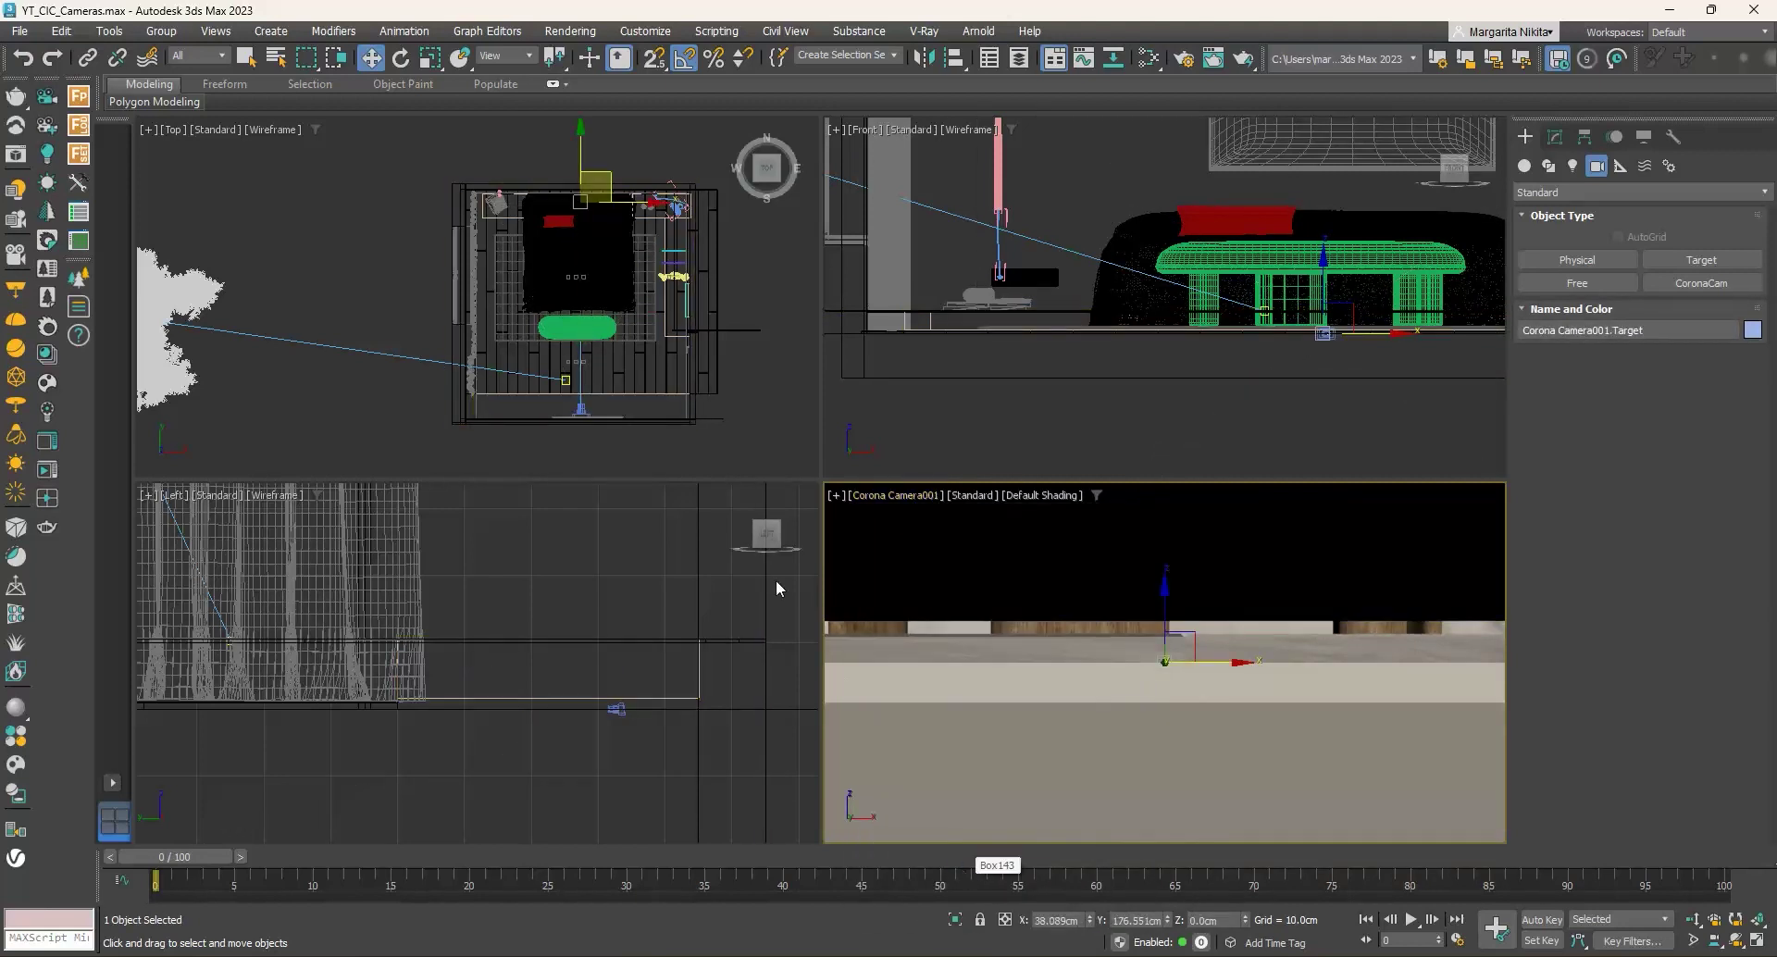
Step: Select the camera alone in the top view, and reselect it together with its target using the line connecting them
scroll(590, 410, up, 2)
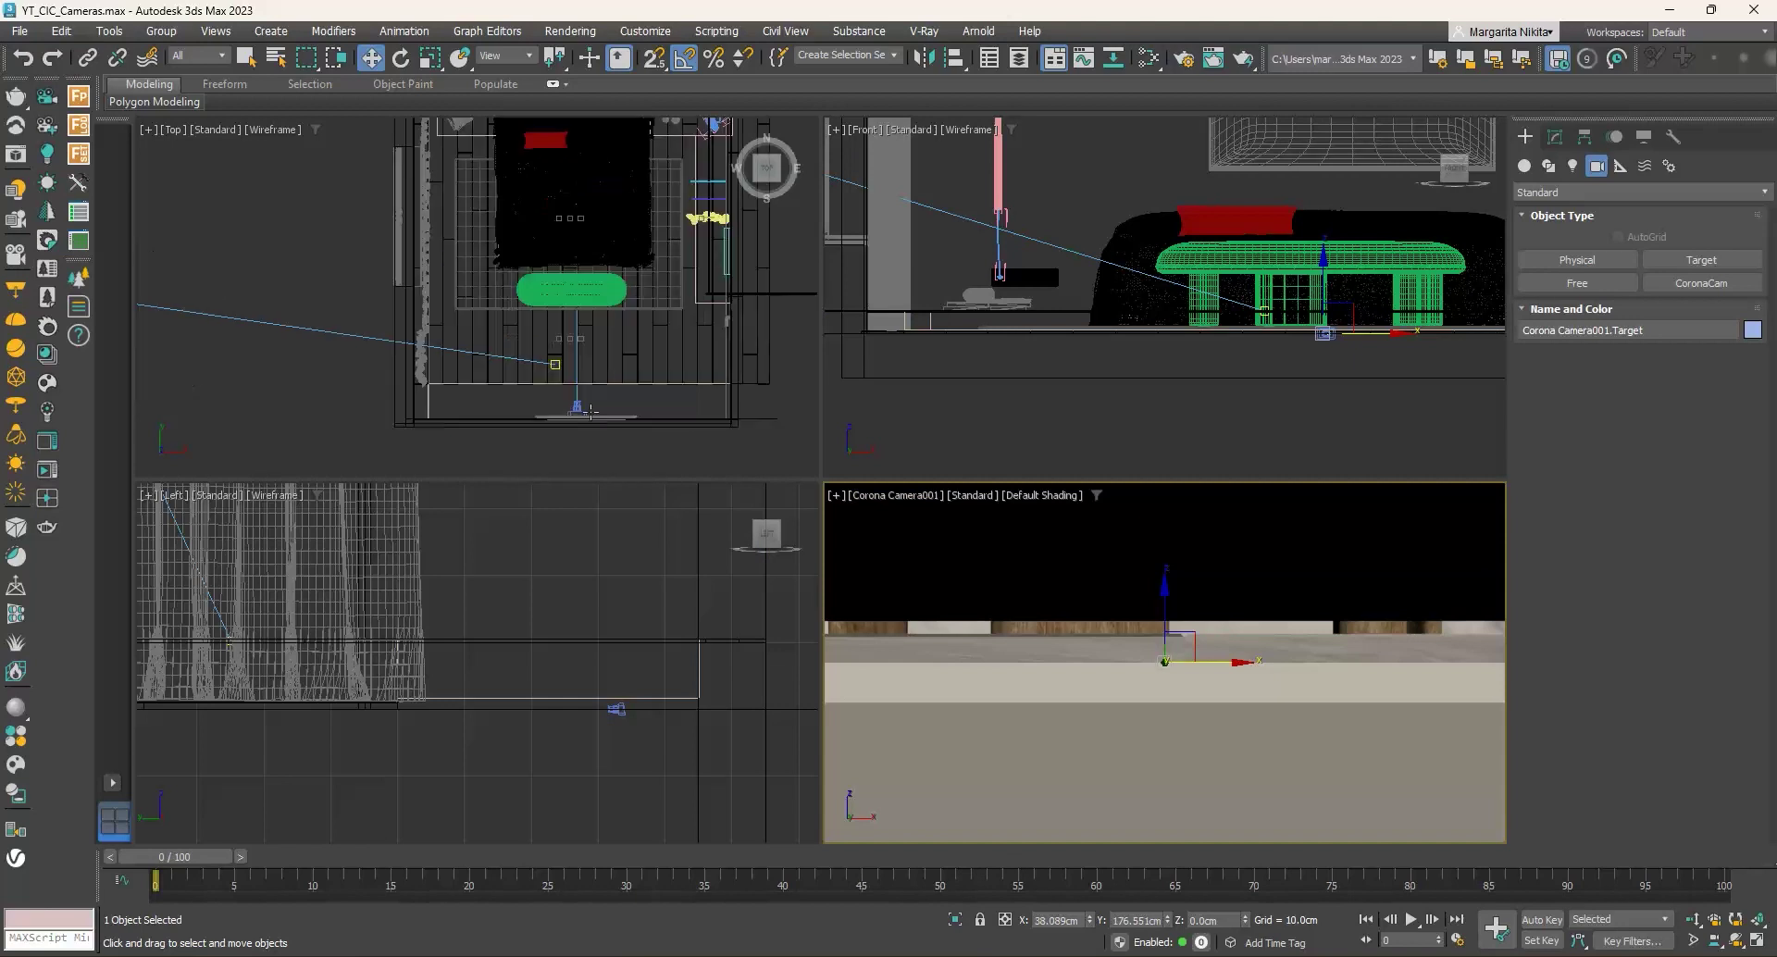
scroll(590, 410, up, 4)
click(574, 424)
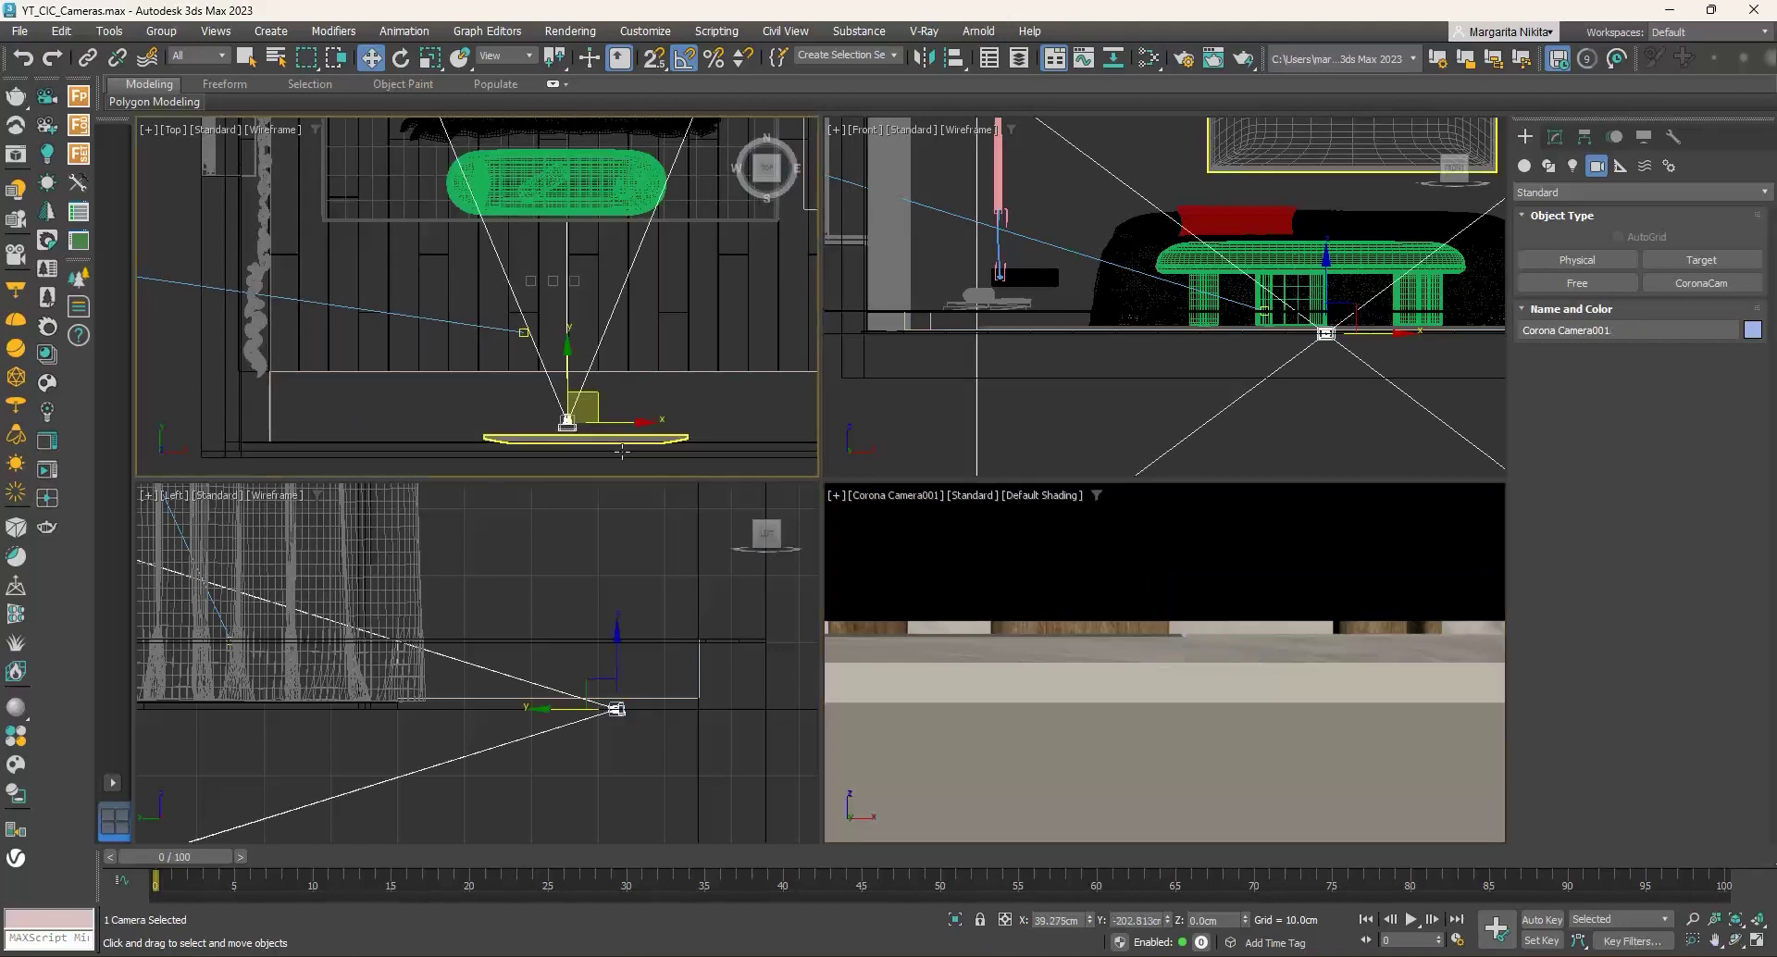
click(644, 411)
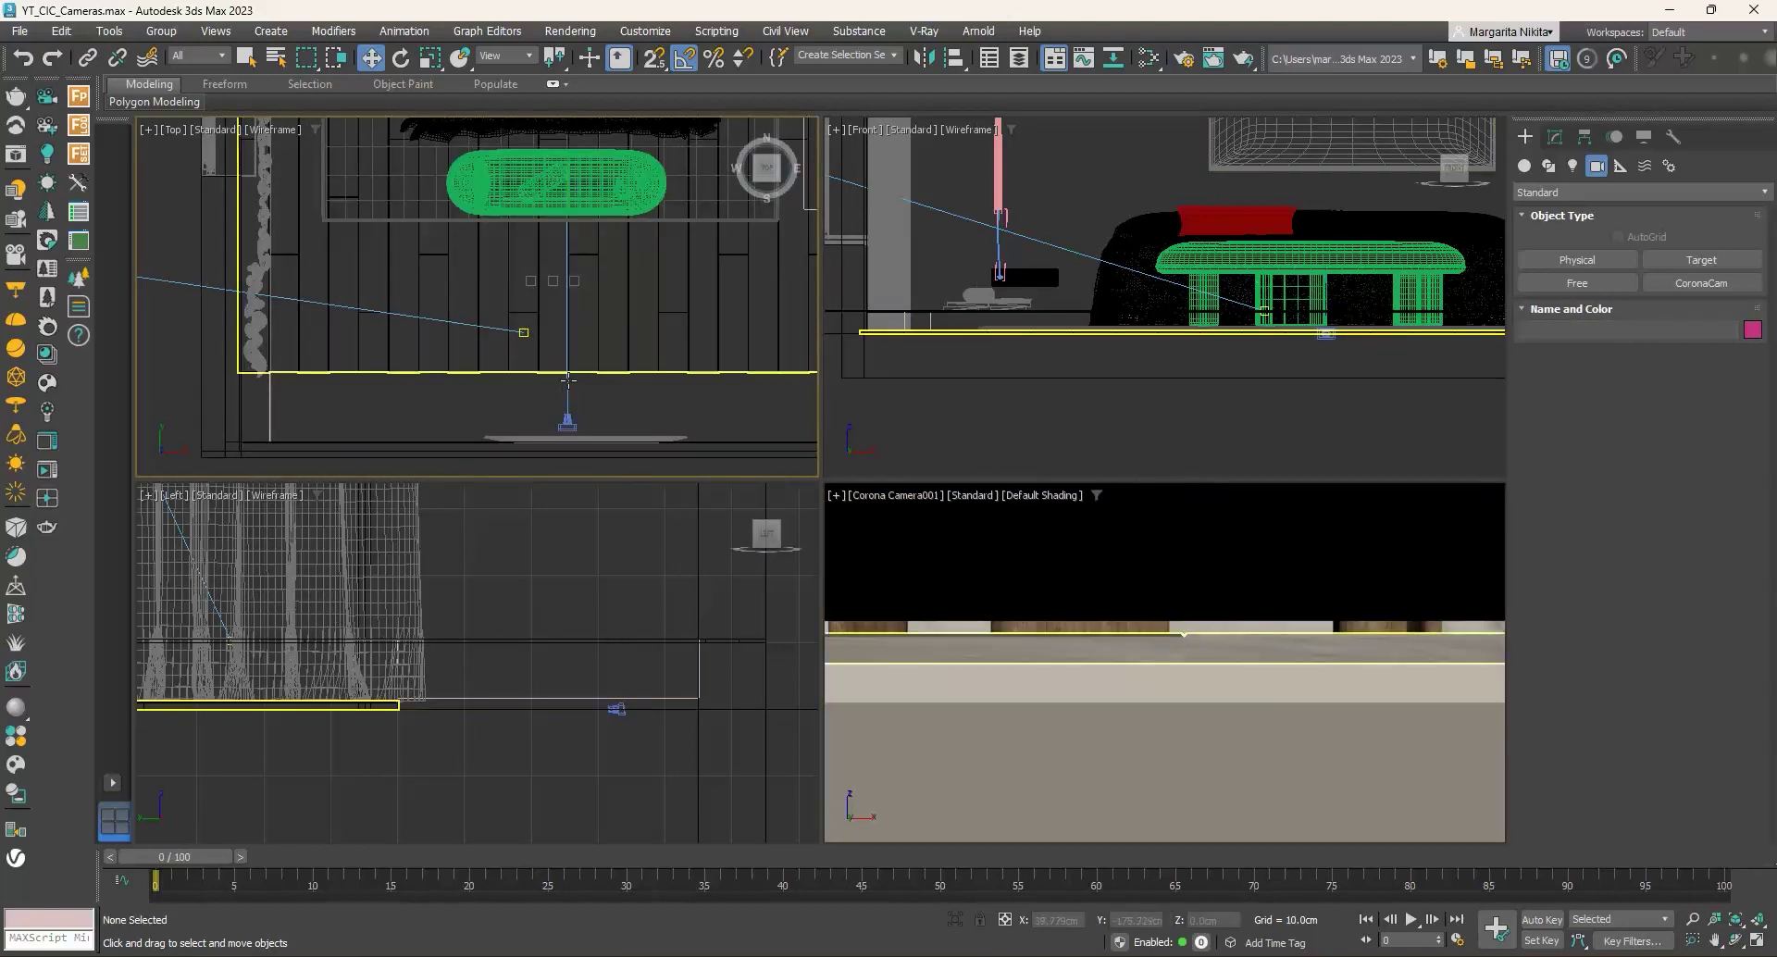
click(568, 386)
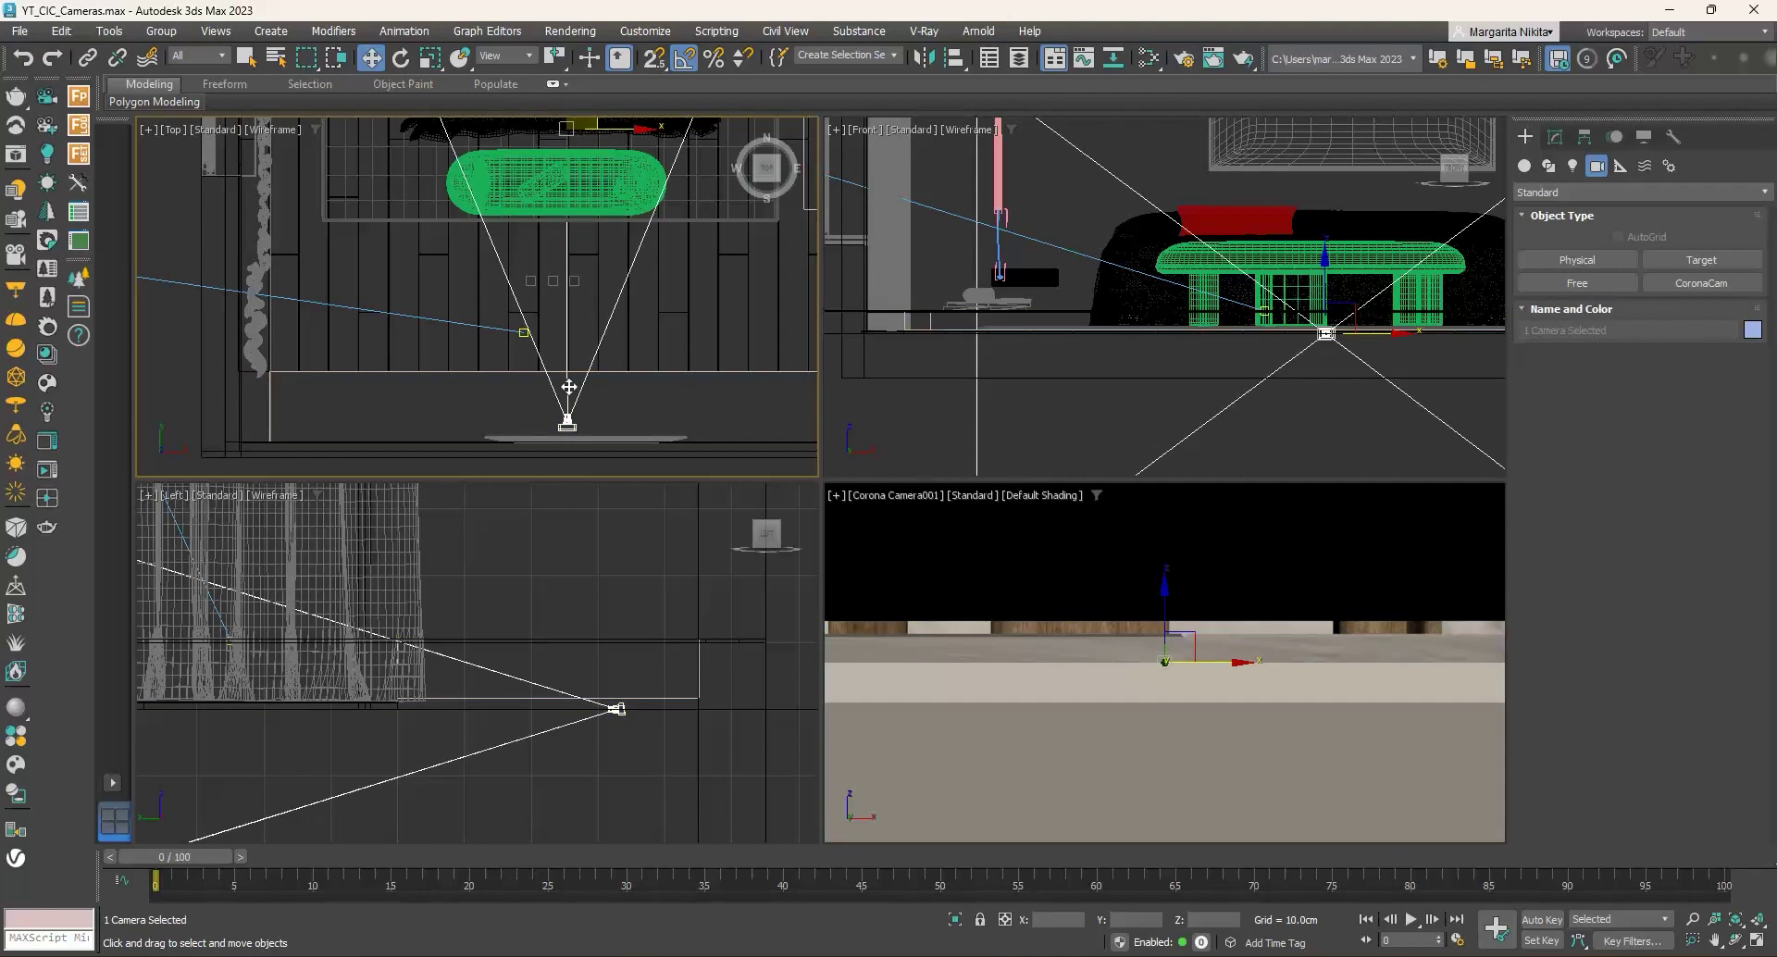
scroll(568, 389, down, 5)
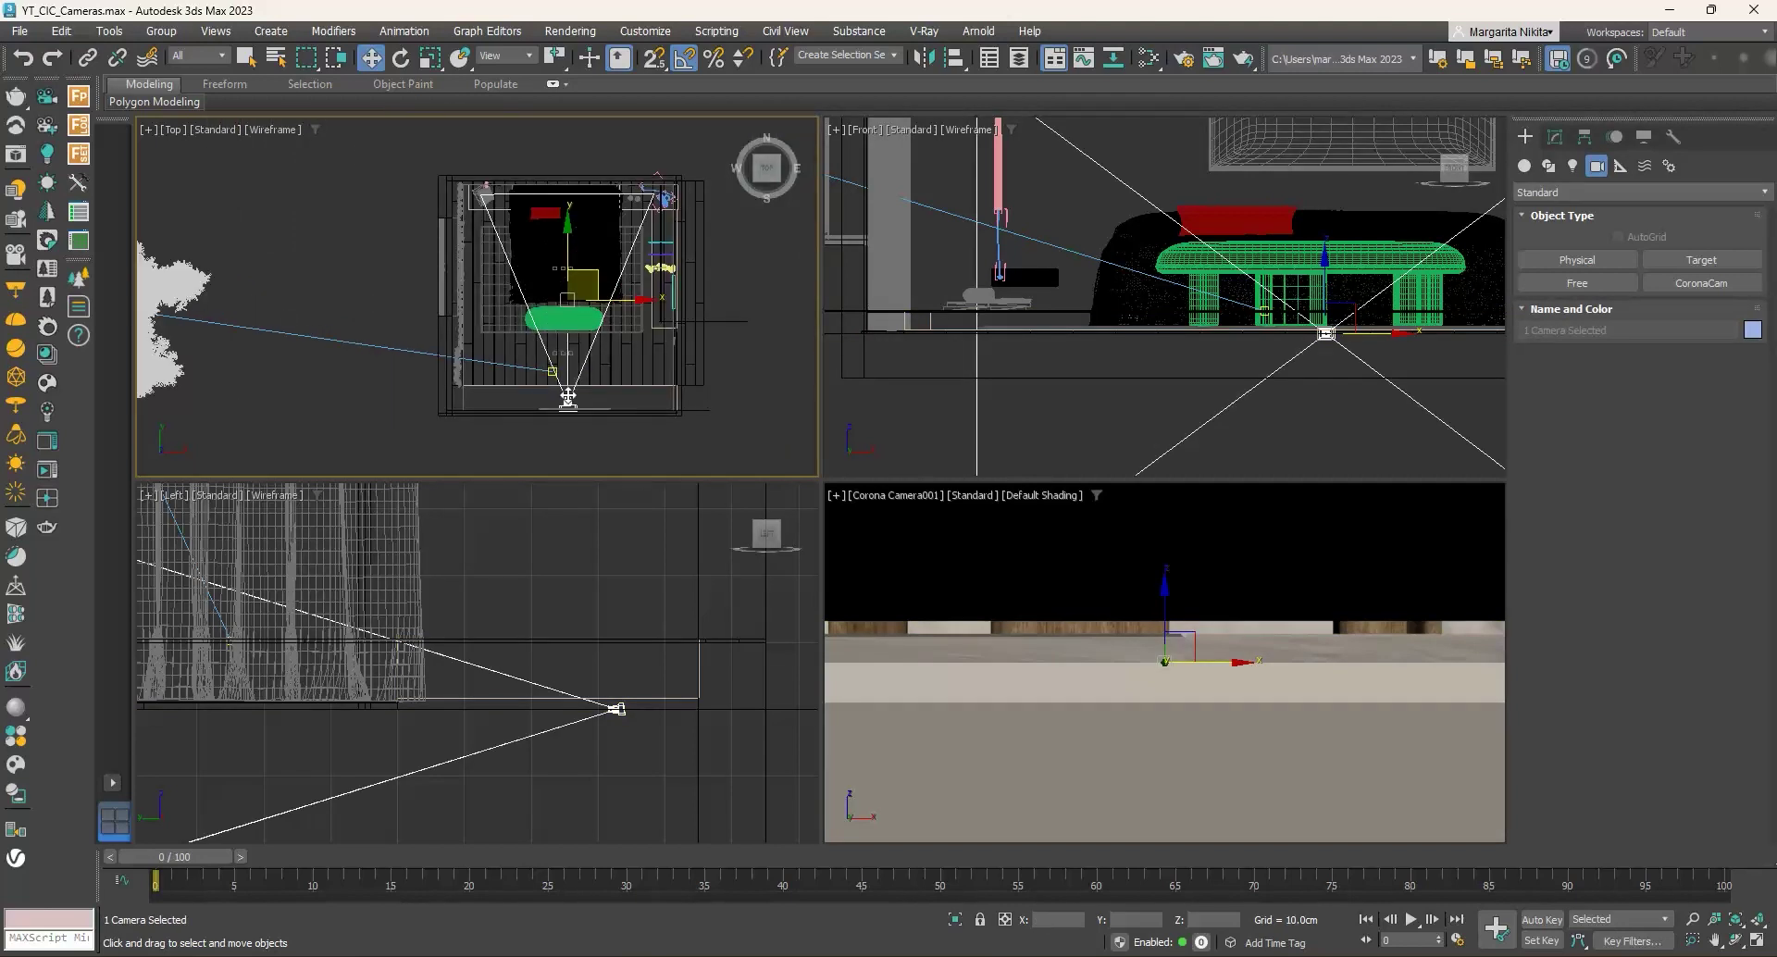
Step: Cycle through the overlapping objects at the camera's position in the top view until Corona Camera001 alone is selected
click(569, 399)
click(571, 401)
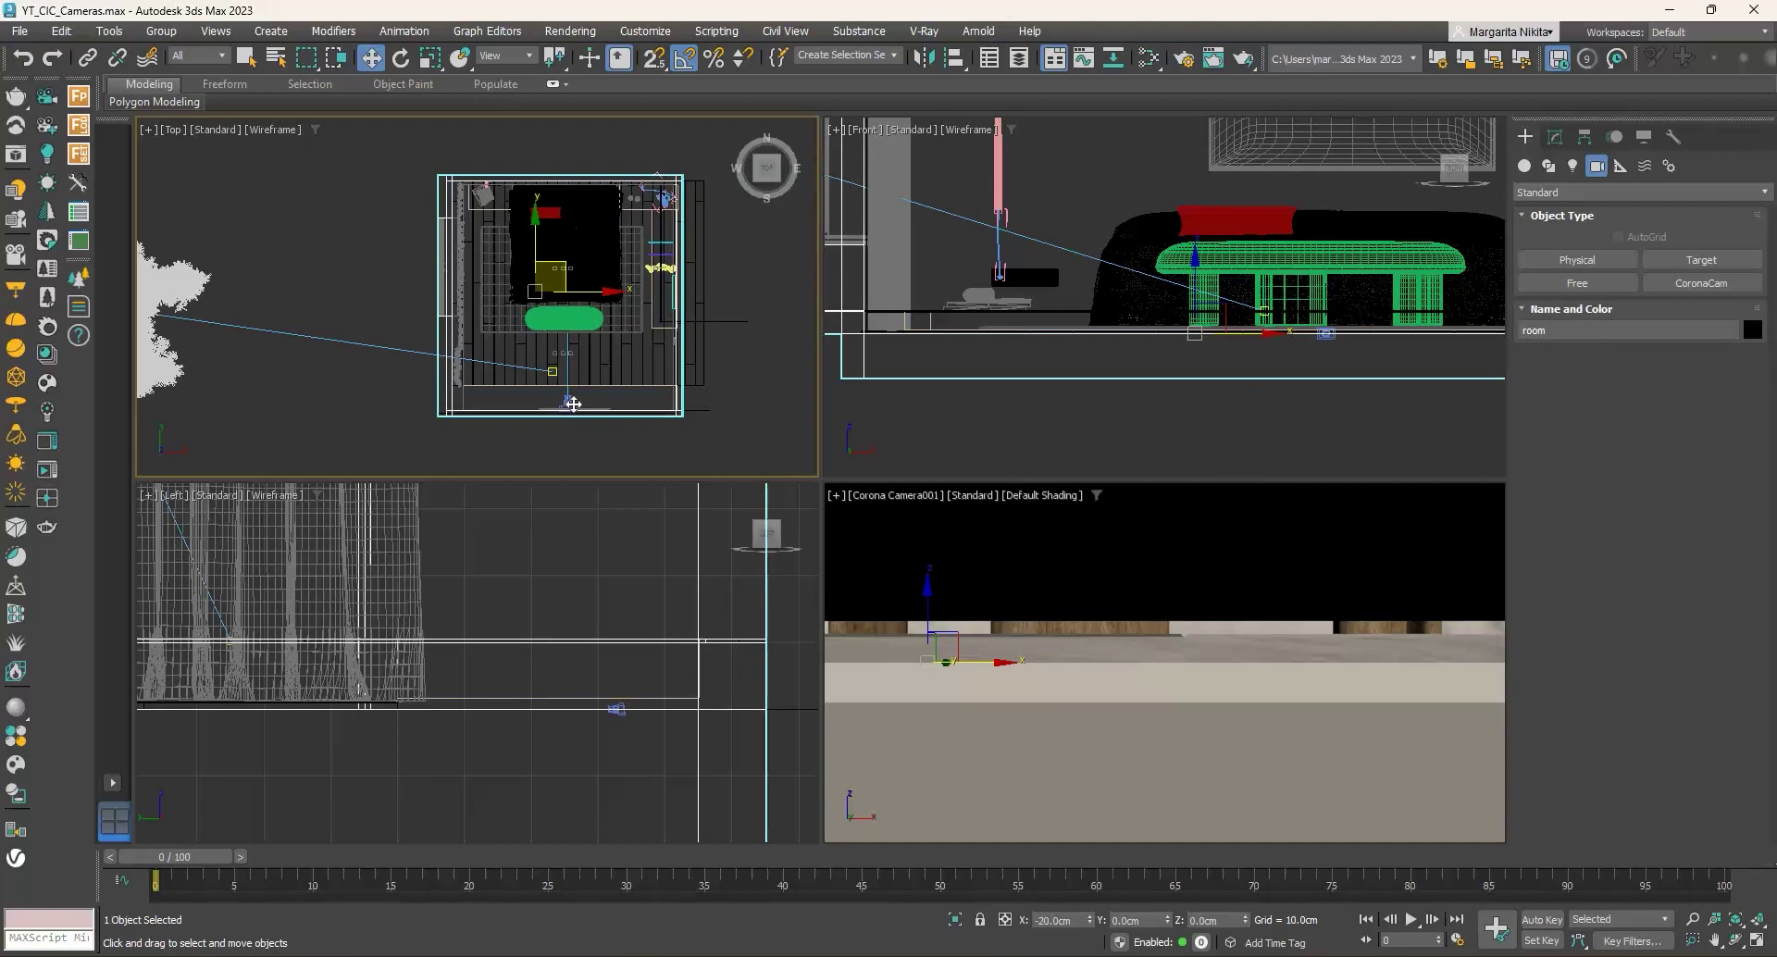
click(572, 402)
click(570, 400)
click(570, 397)
click(570, 395)
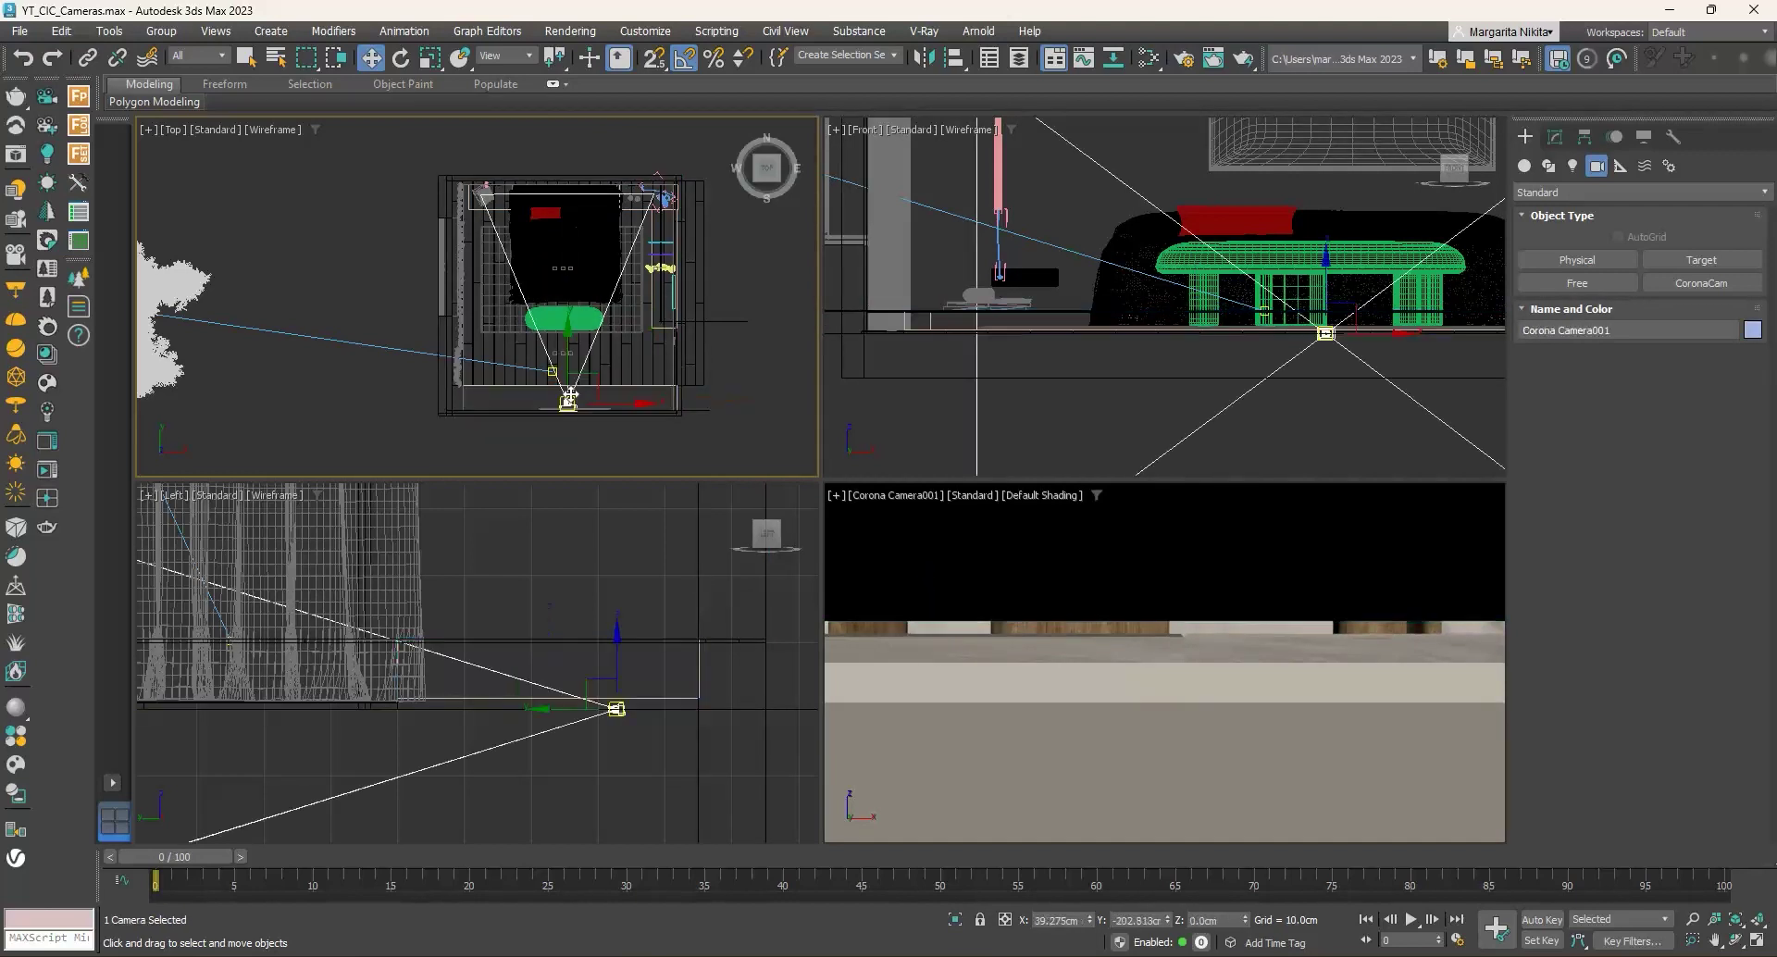
Step: Restrict the selection filter to Cameras, and select the camera, its target and their connecting line in turn in the top view
click(223, 57)
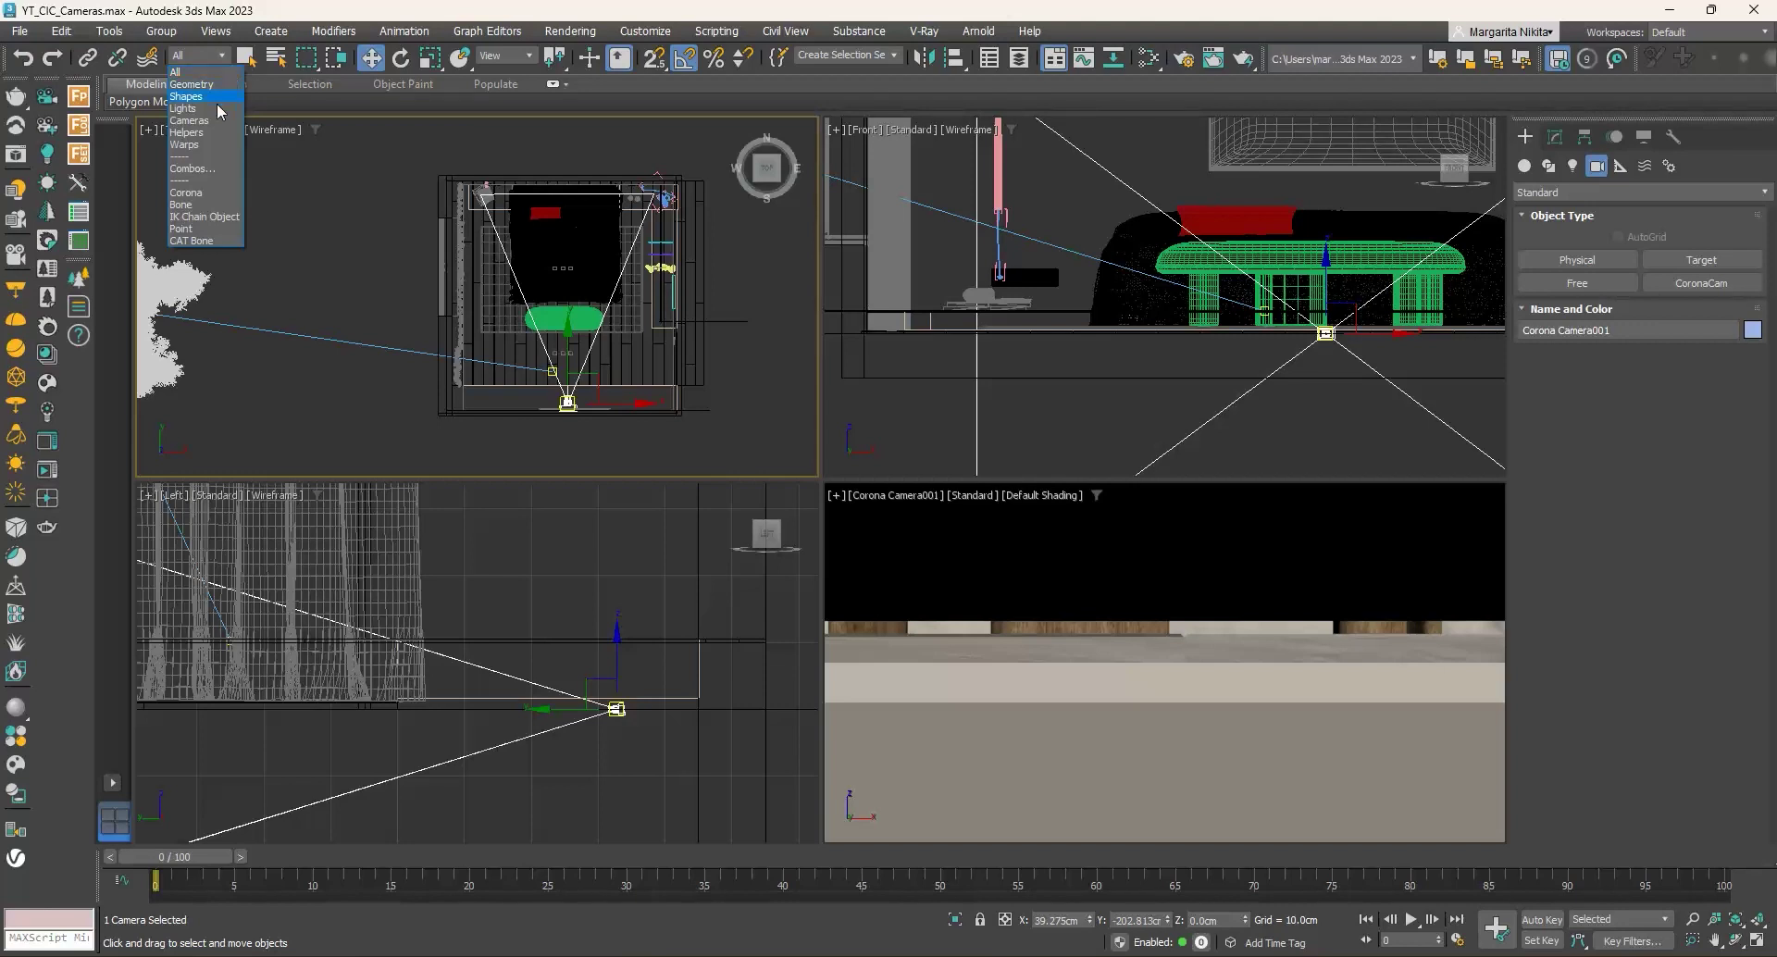
click(198, 121)
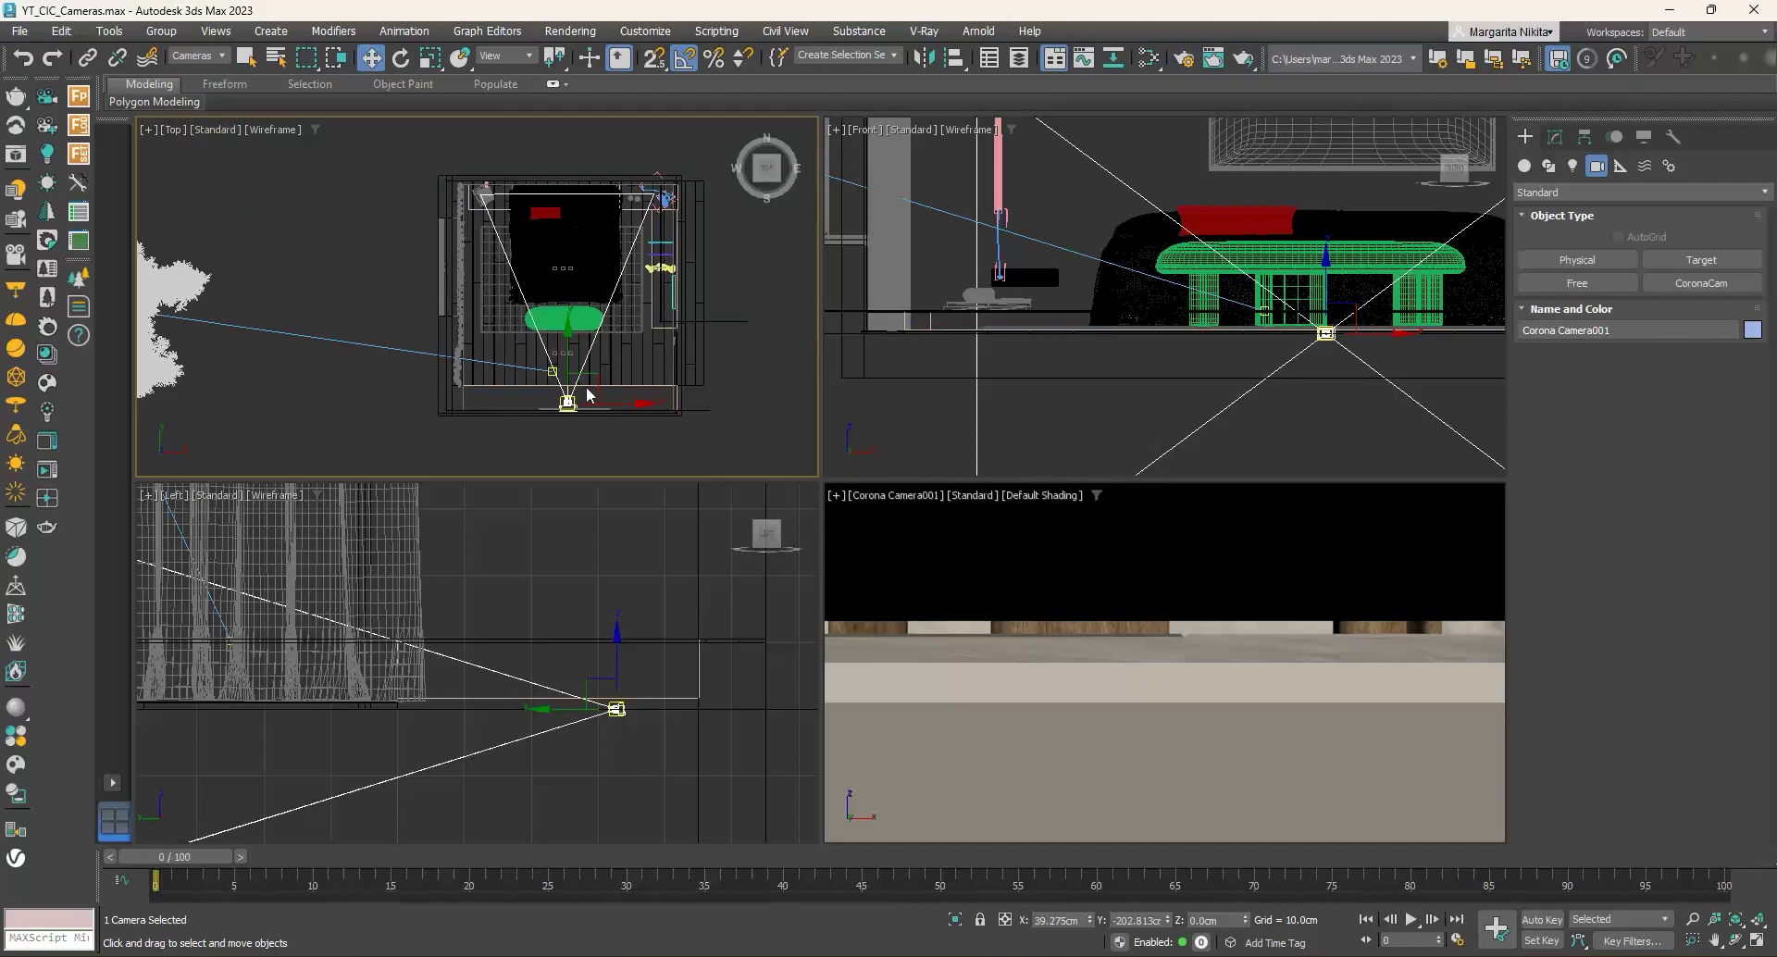
click(566, 202)
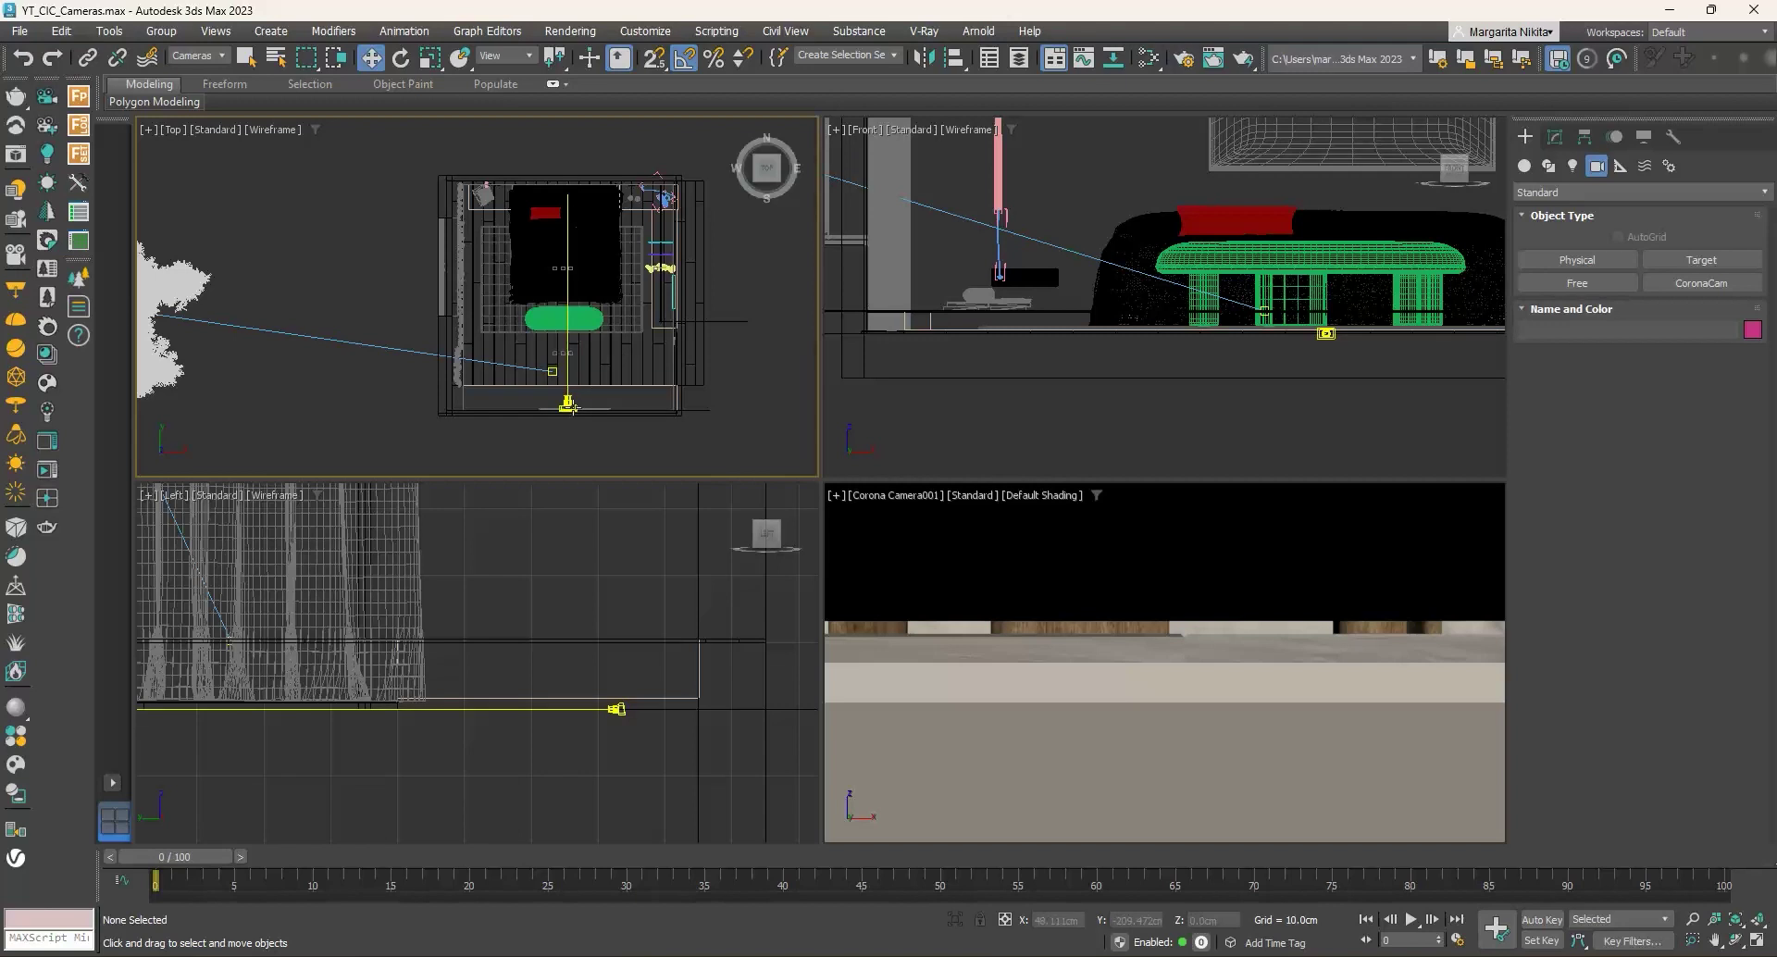
click(568, 404)
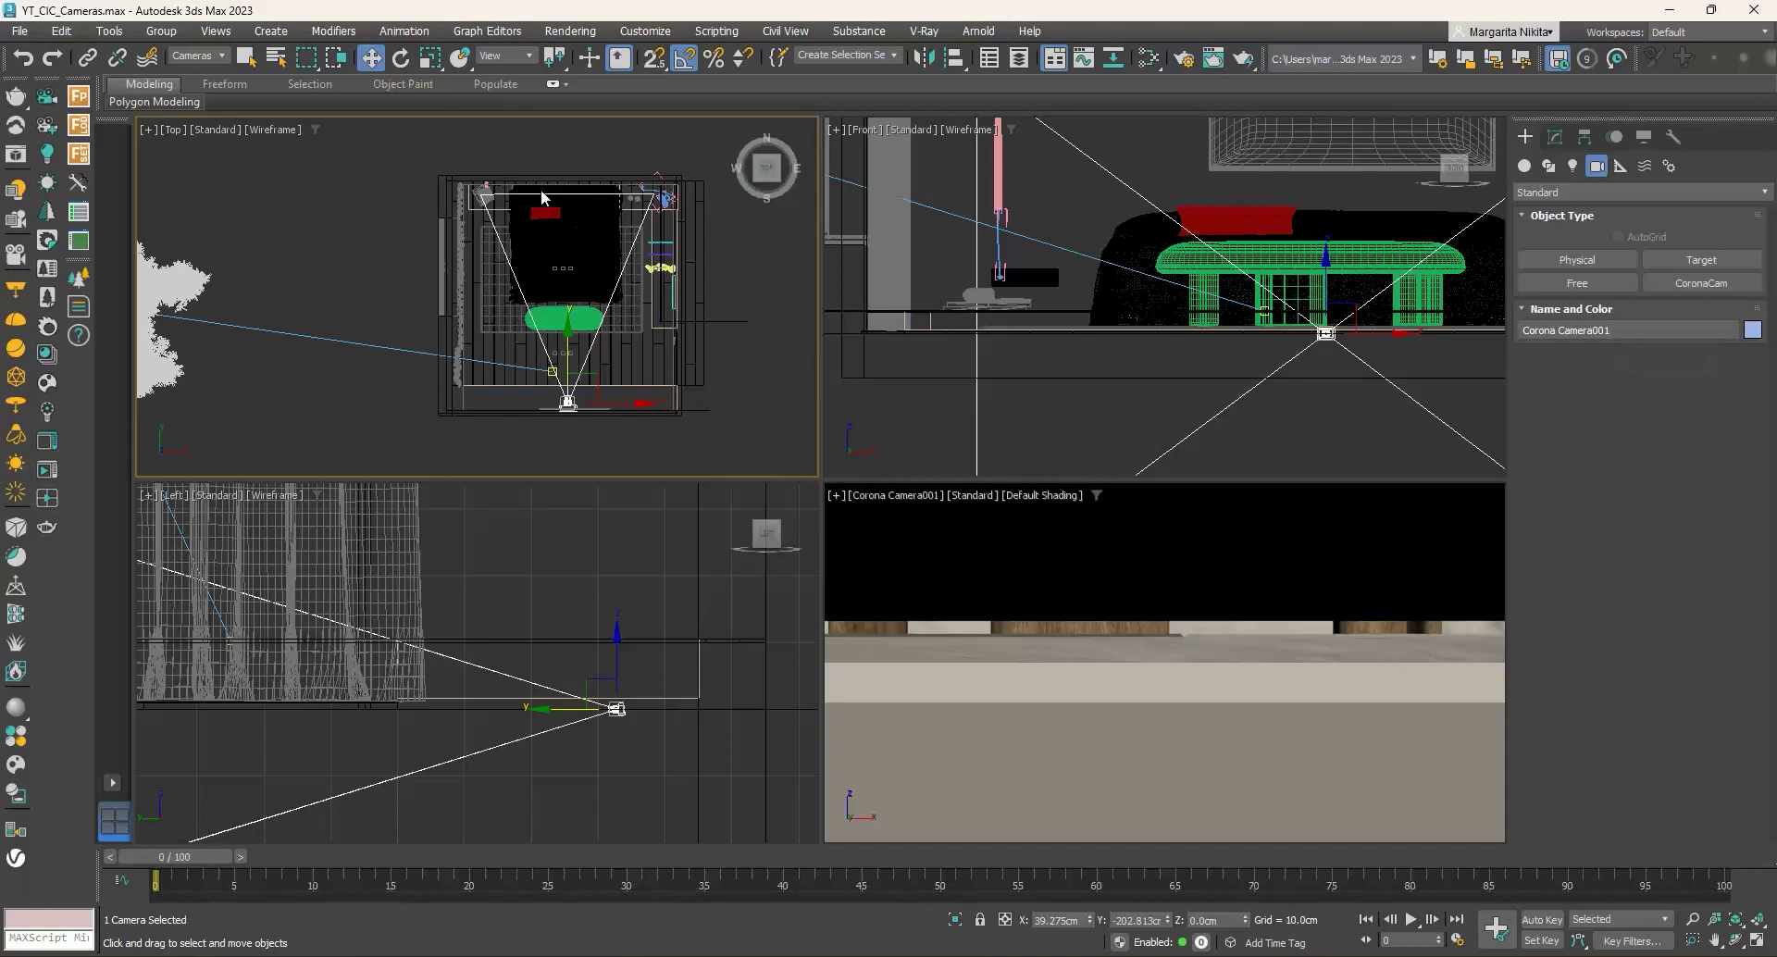
click(568, 193)
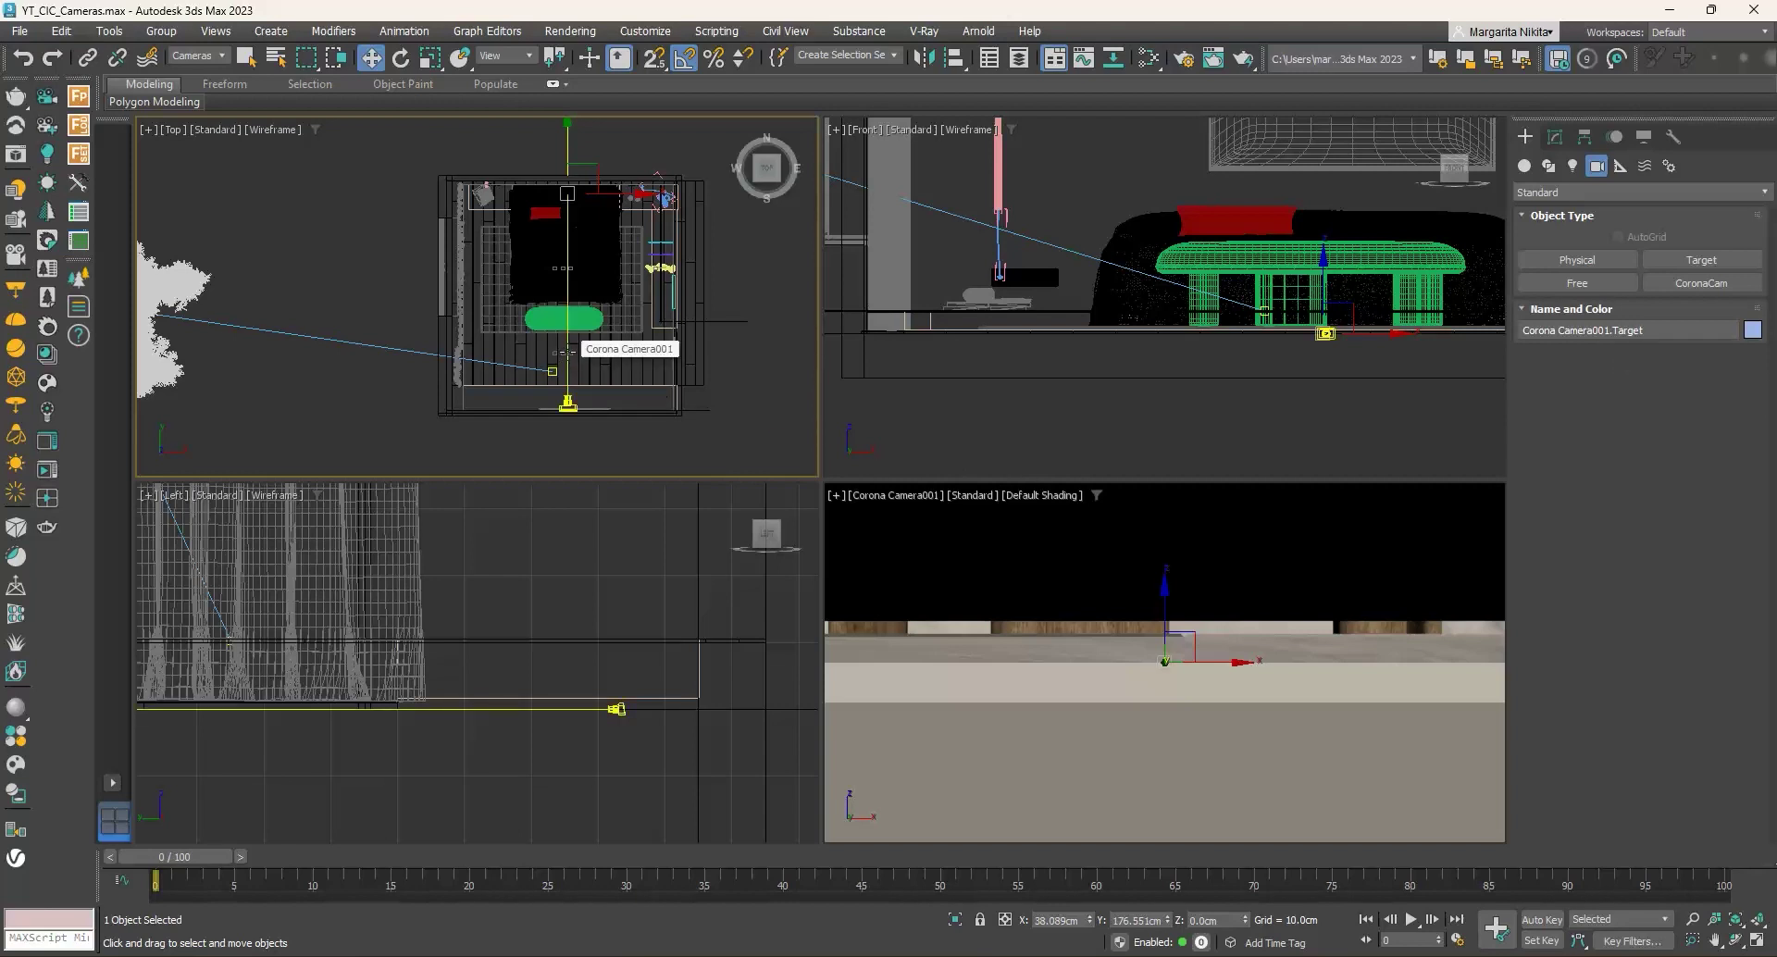
click(566, 353)
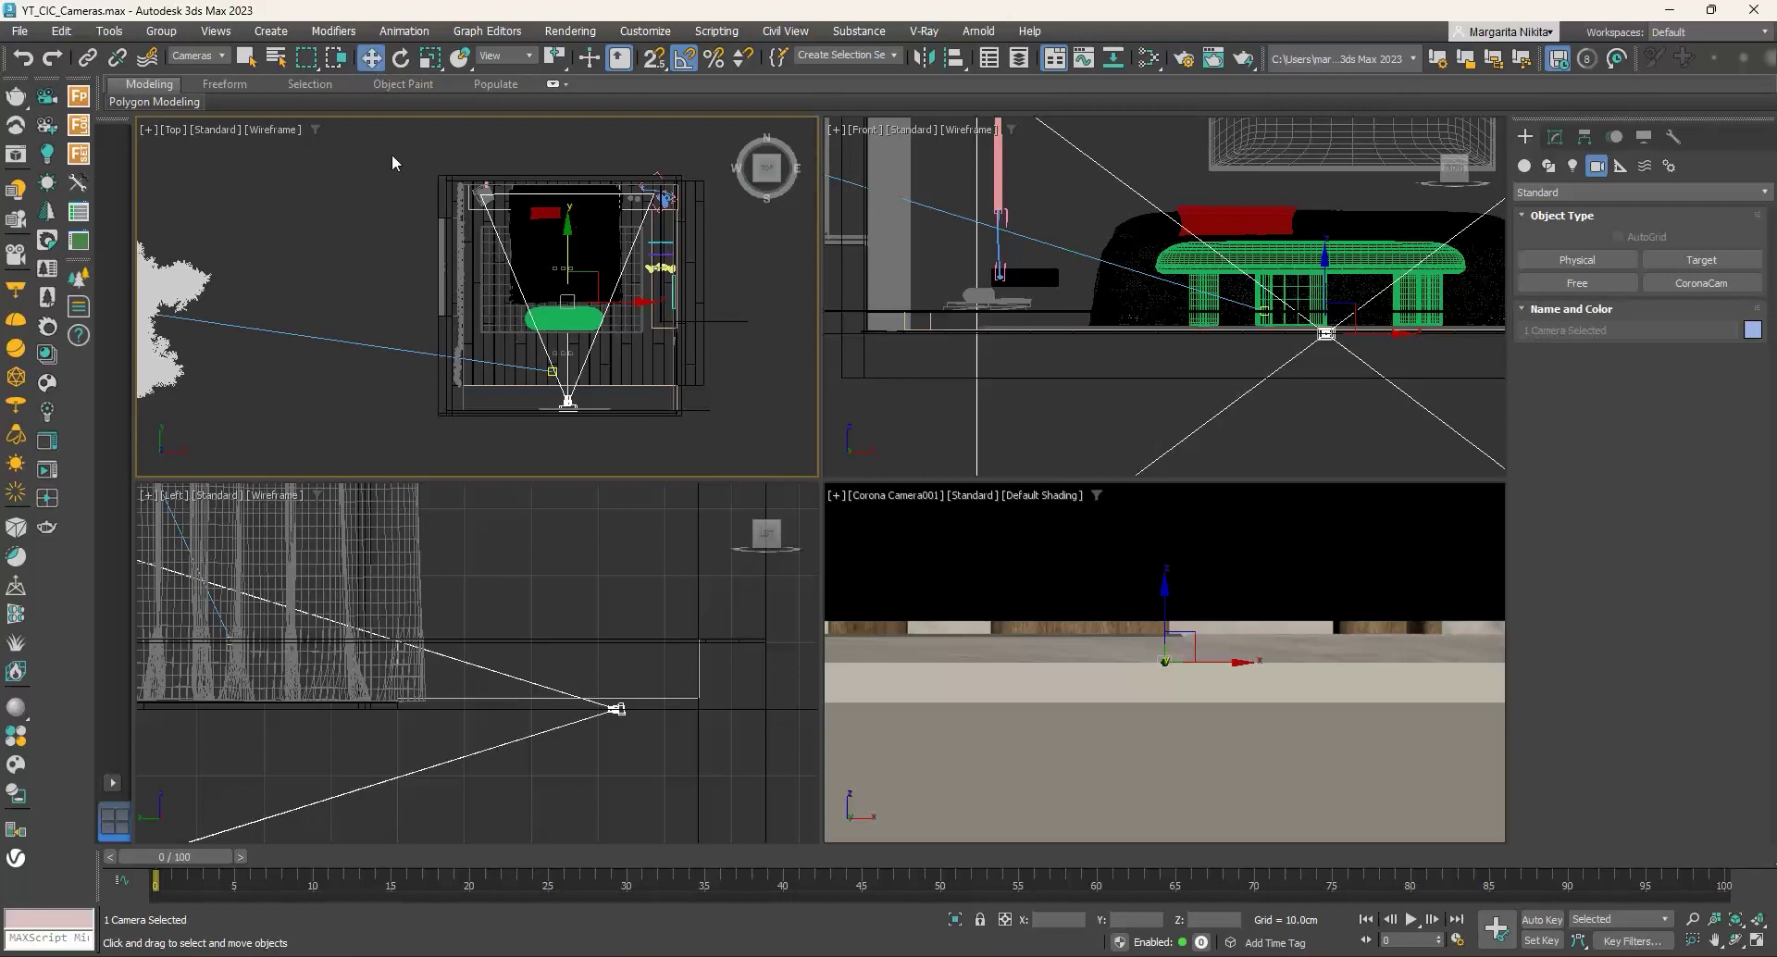
Step: Raise the camera and its target together in the front view to a height of about 94 cm
right_click(393, 185)
click(419, 209)
middle_click(1147, 296)
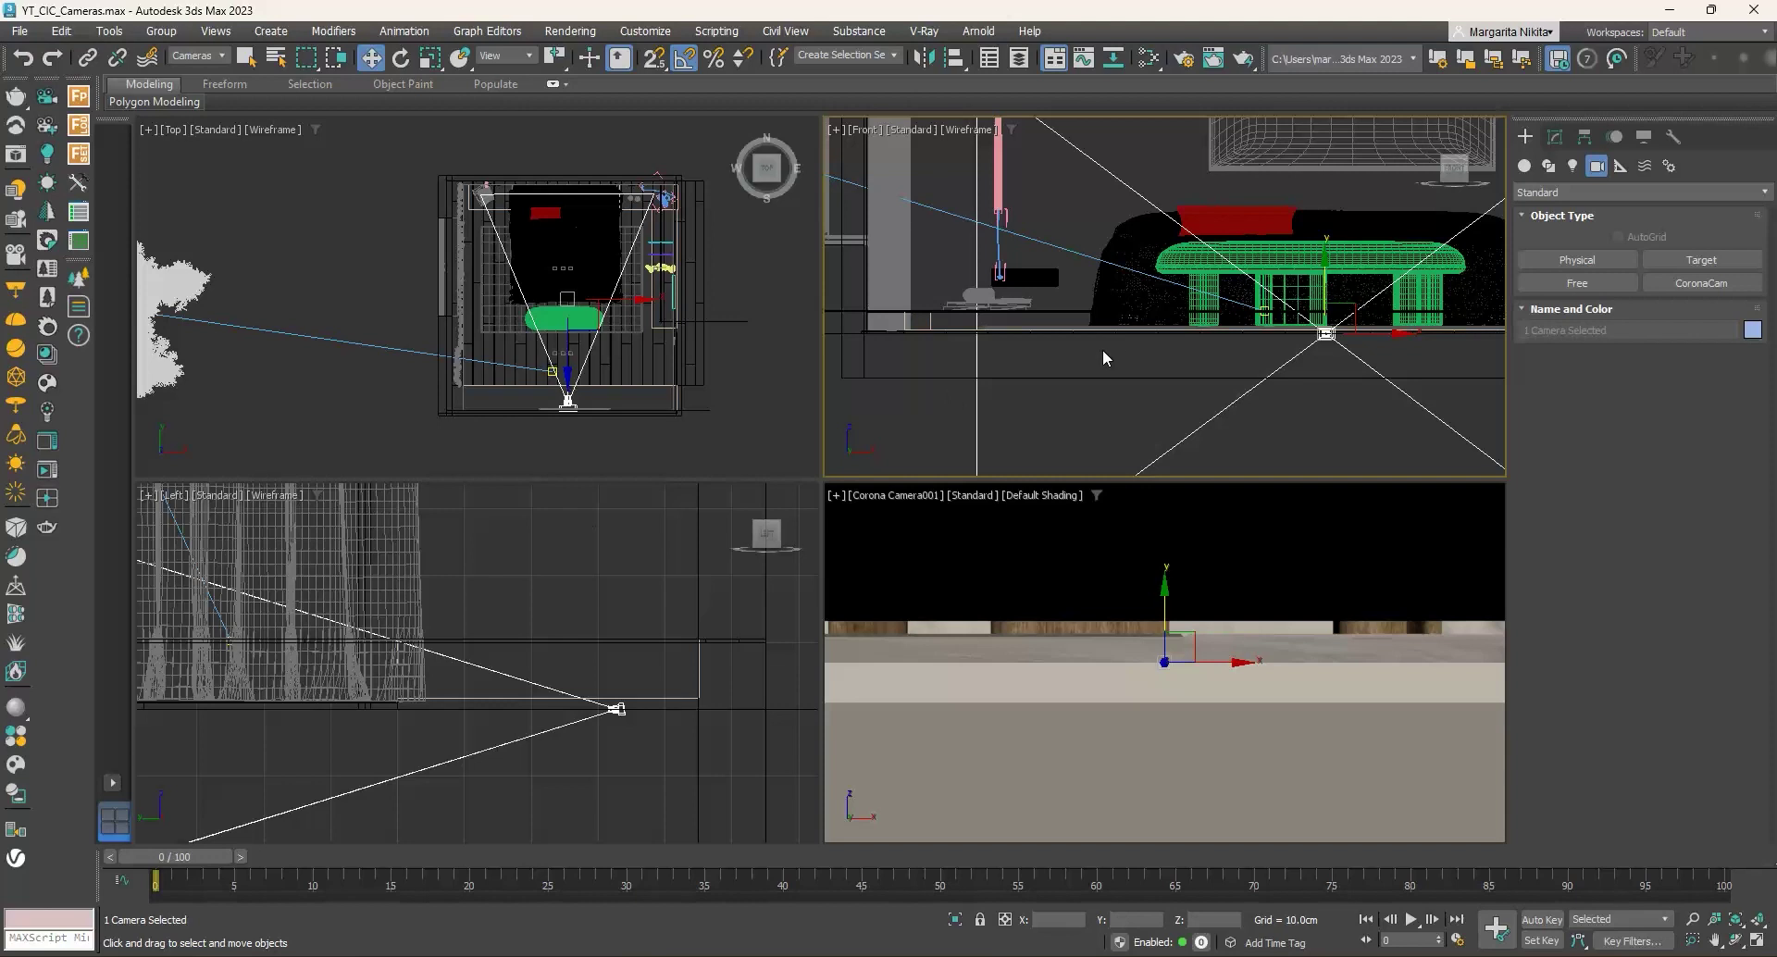
scroll(1086, 363, down, 2)
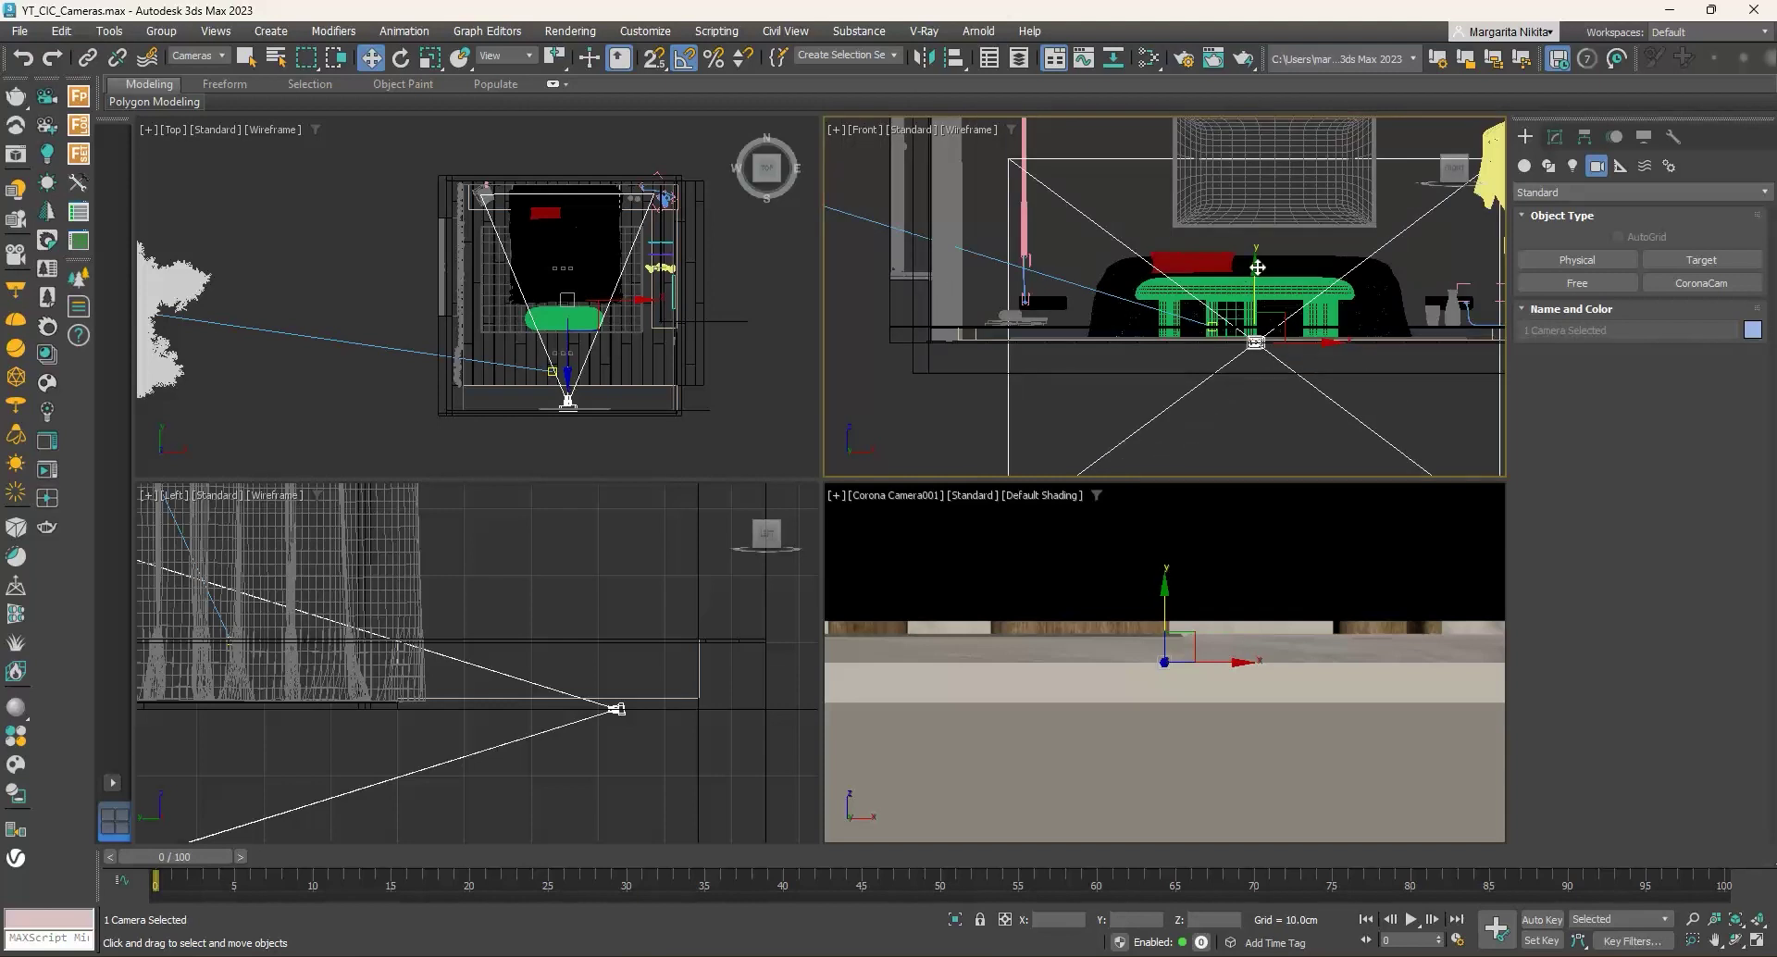
drag(1256, 267, 1249, 120)
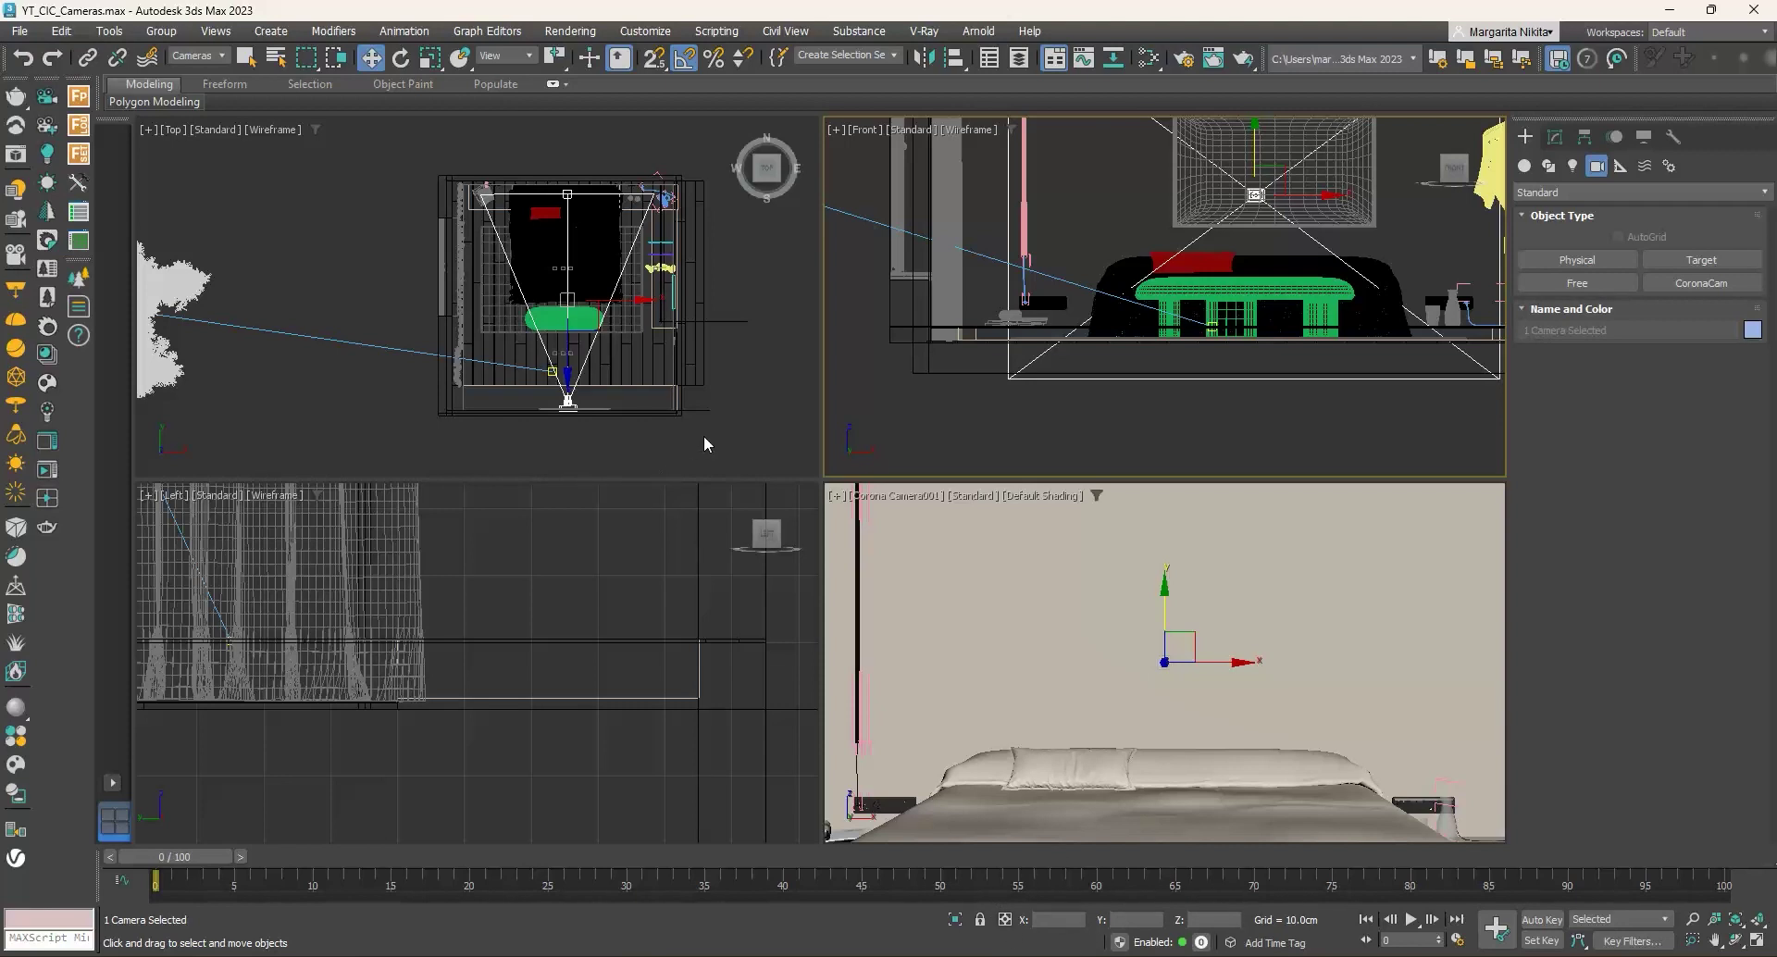
Step: Select Corona Camera001 alone in the top view and set its Z position to 120 cm
click(631, 431)
click(567, 400)
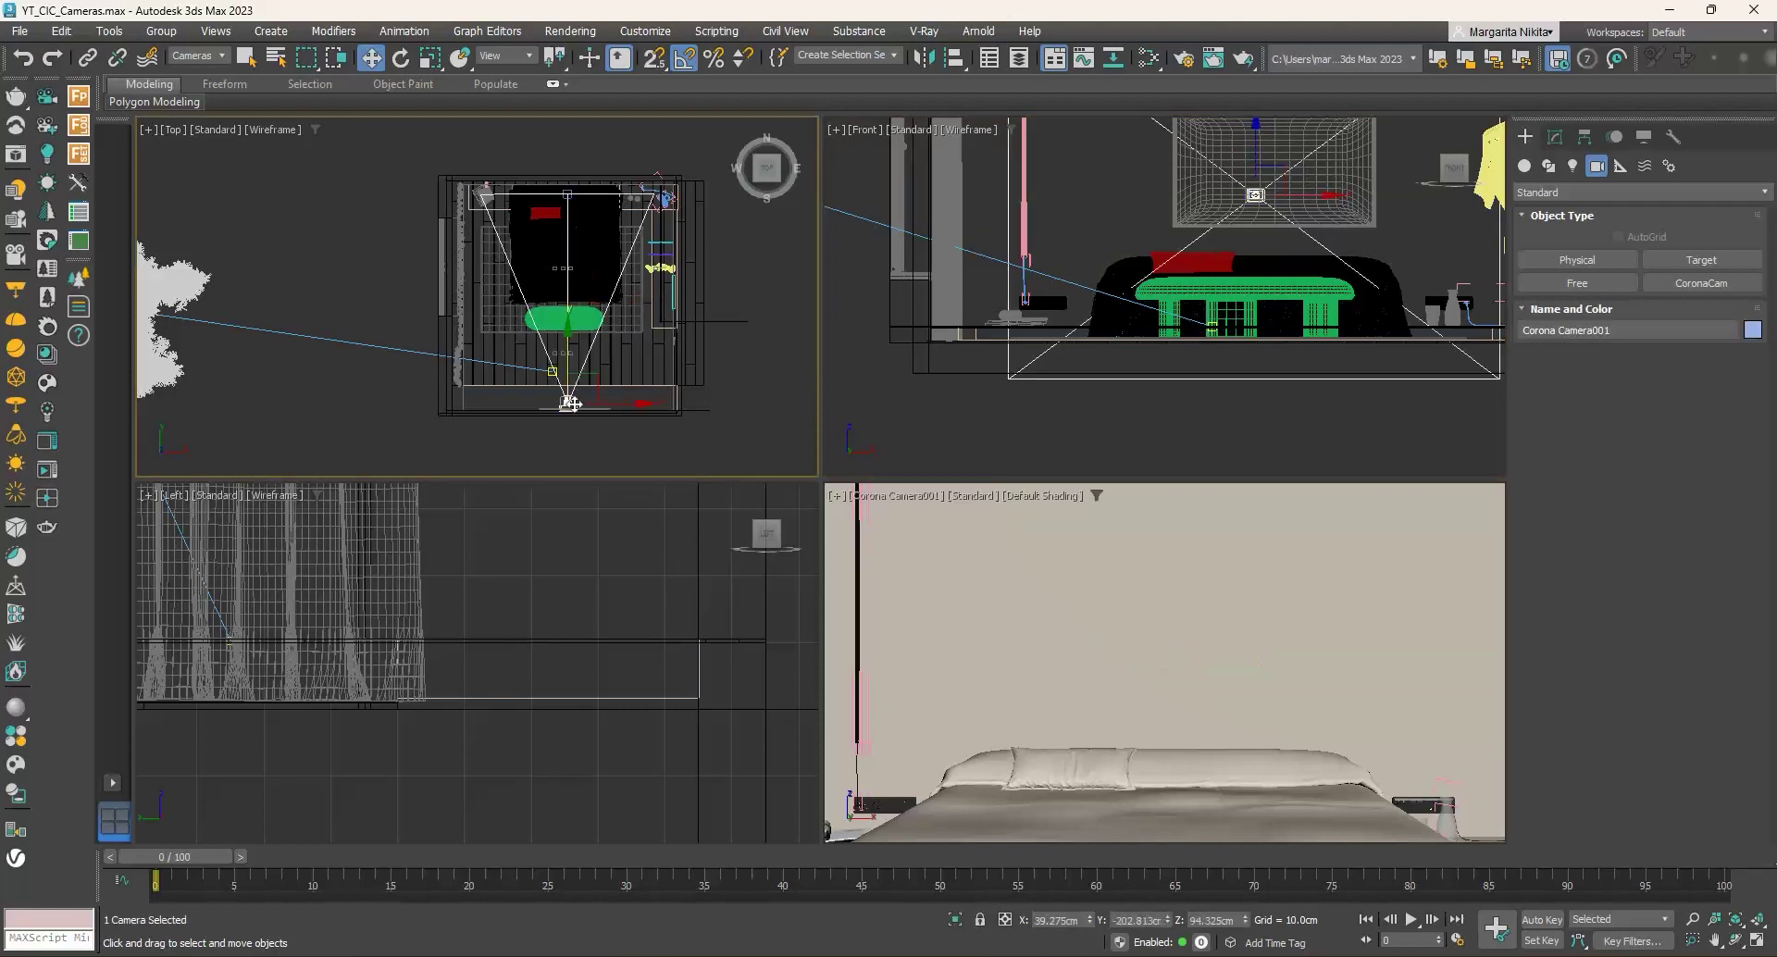
double_click(1238, 921)
text(120)
key(Return)
Step: Select the target of Corona Camera001 through the camera viewport's options and set its Z position to 120 cm
click(895, 500)
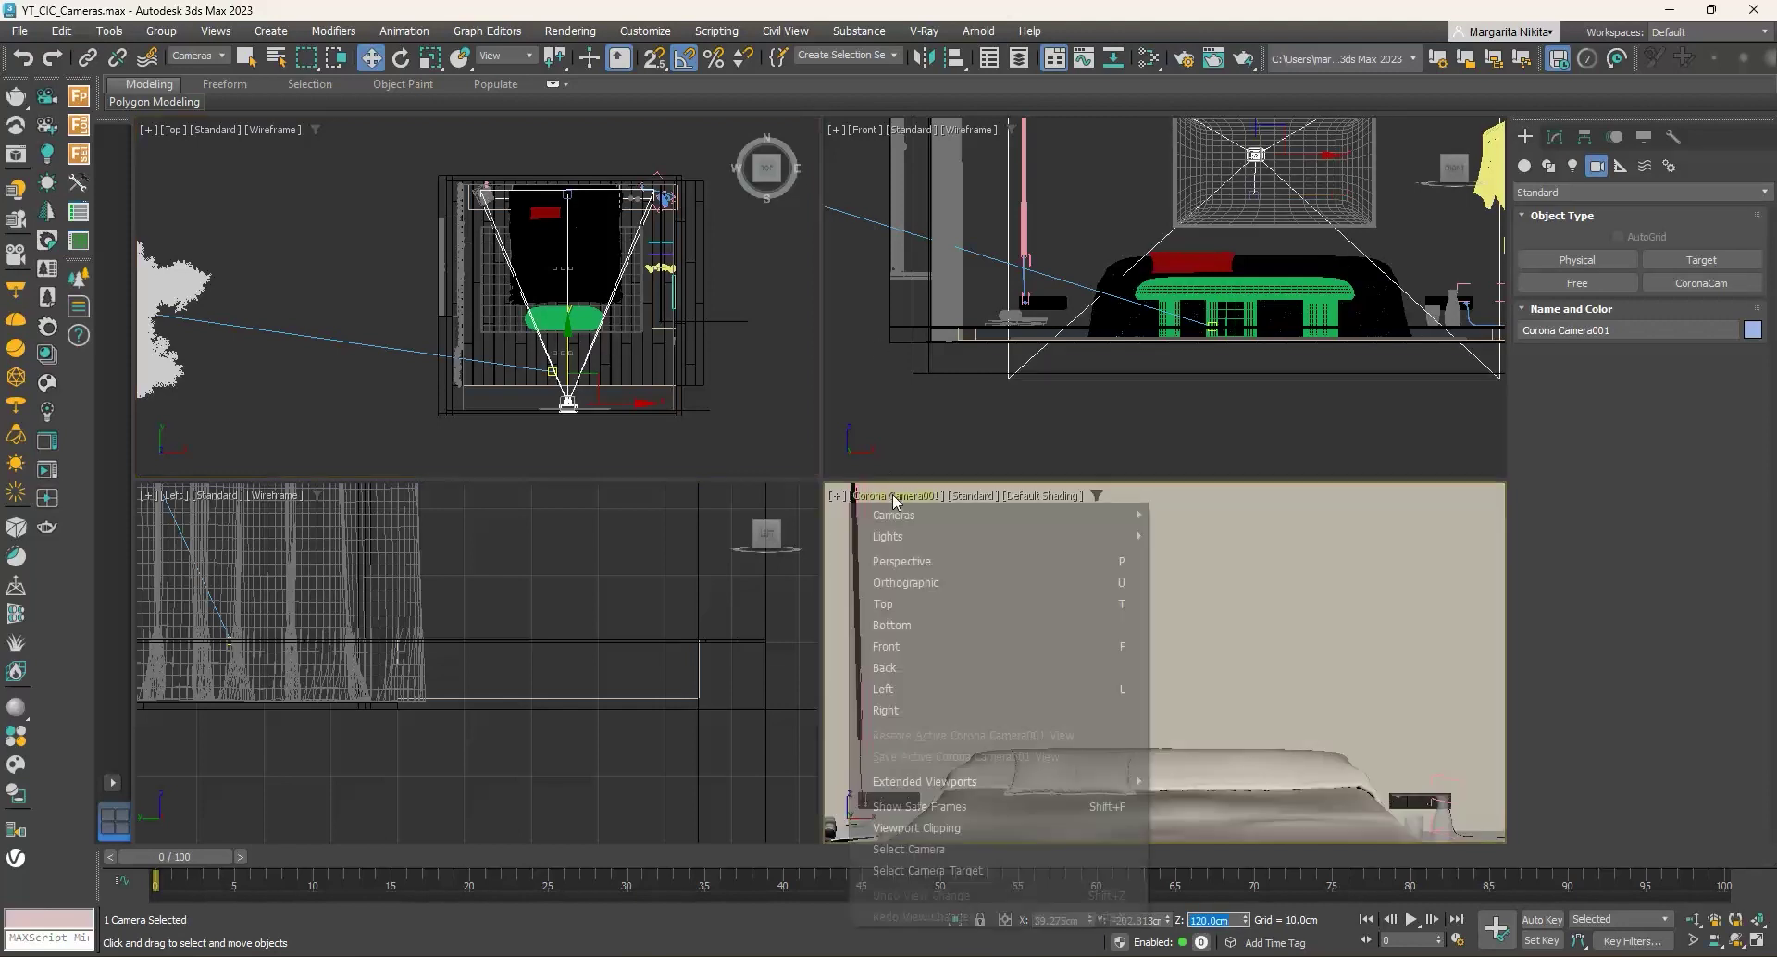
click(996, 865)
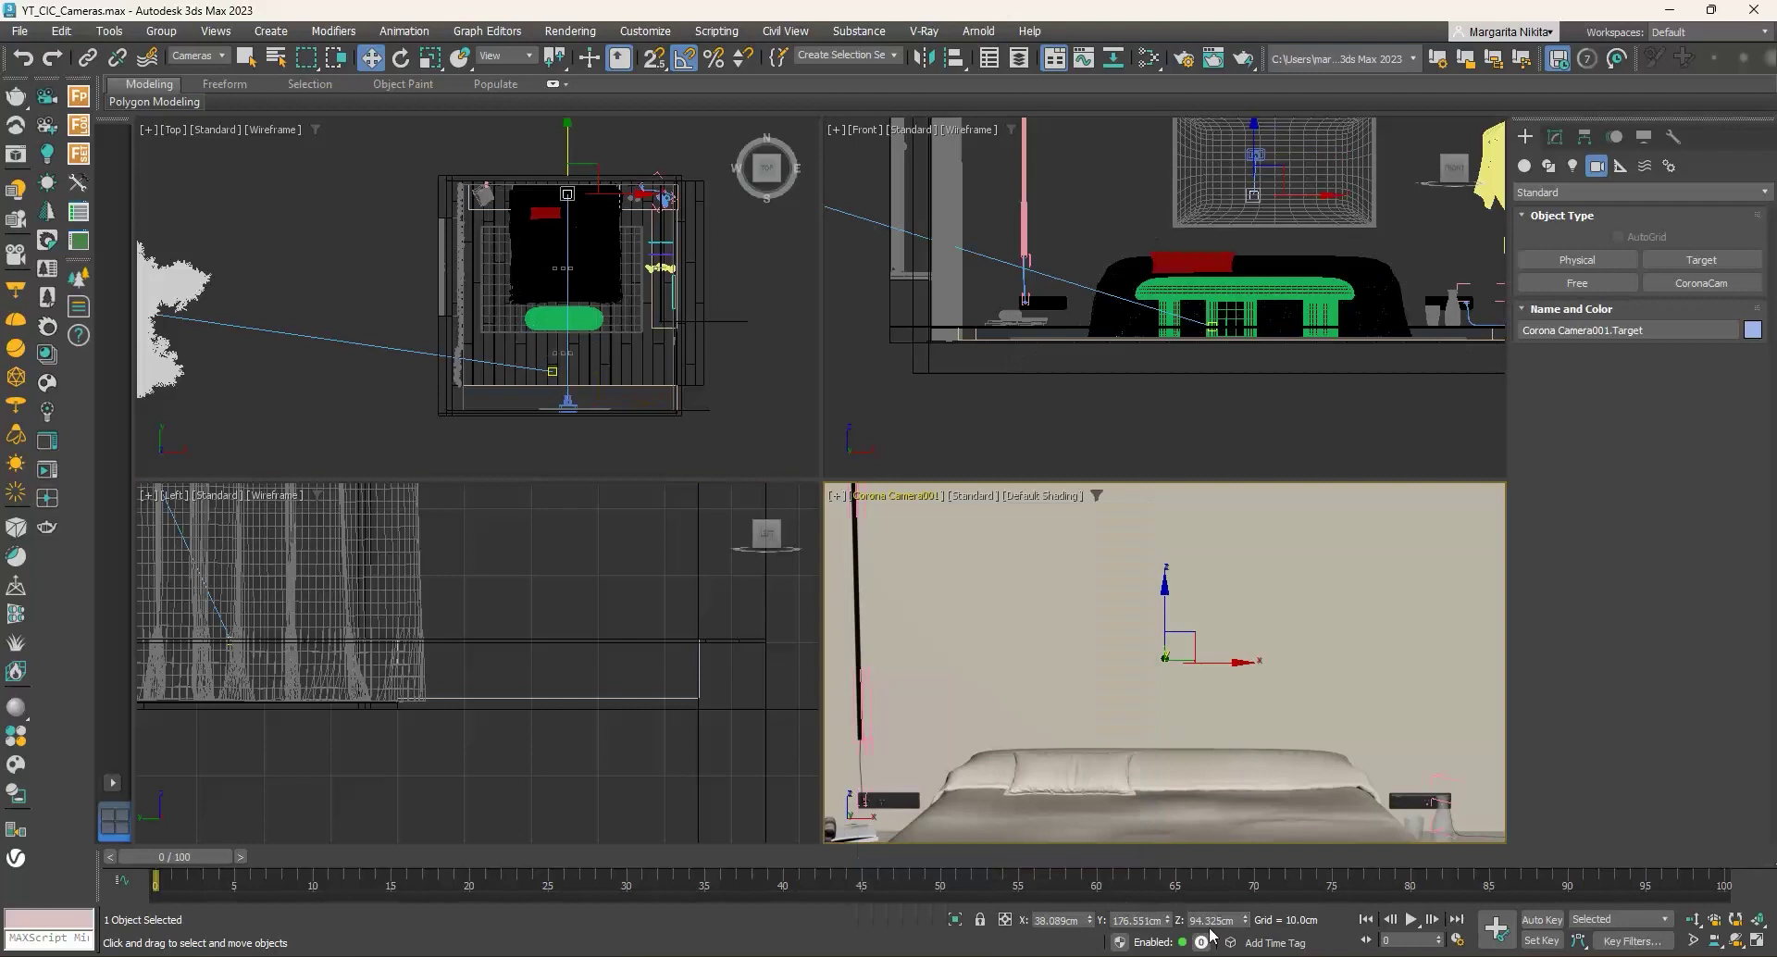
click(1215, 918)
text(120)
key(Return)
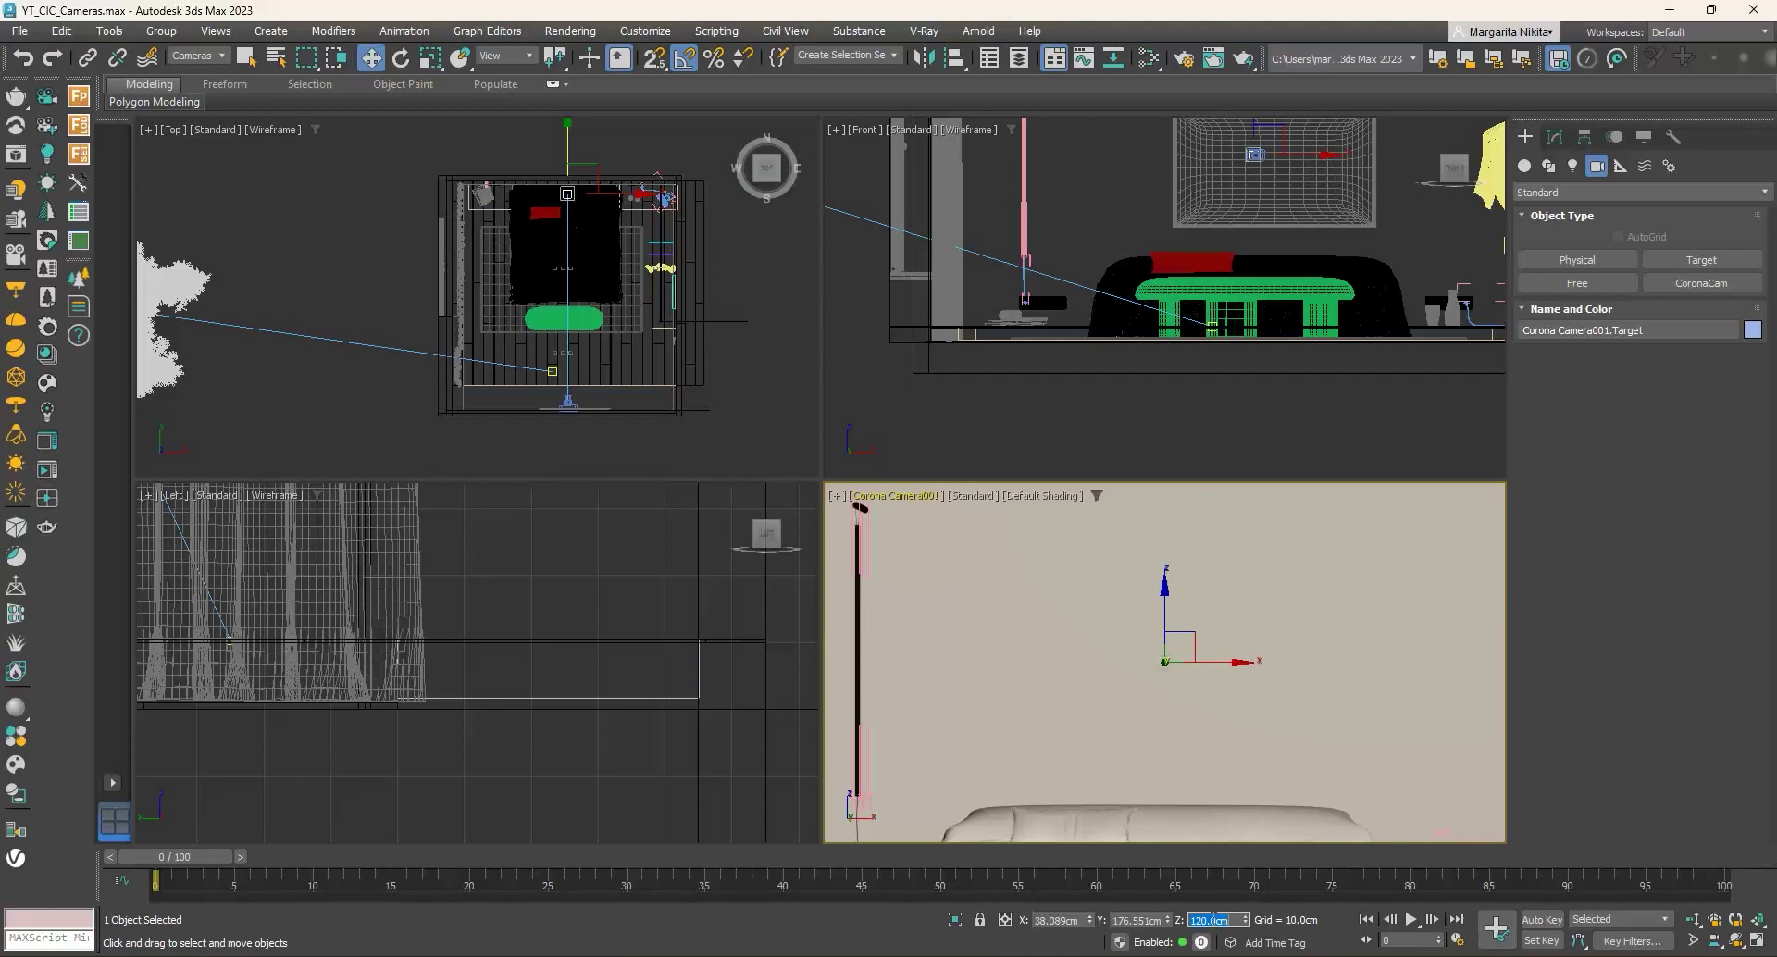
Step: Show safe frames in the Corona Camera001 viewport
click(925, 497)
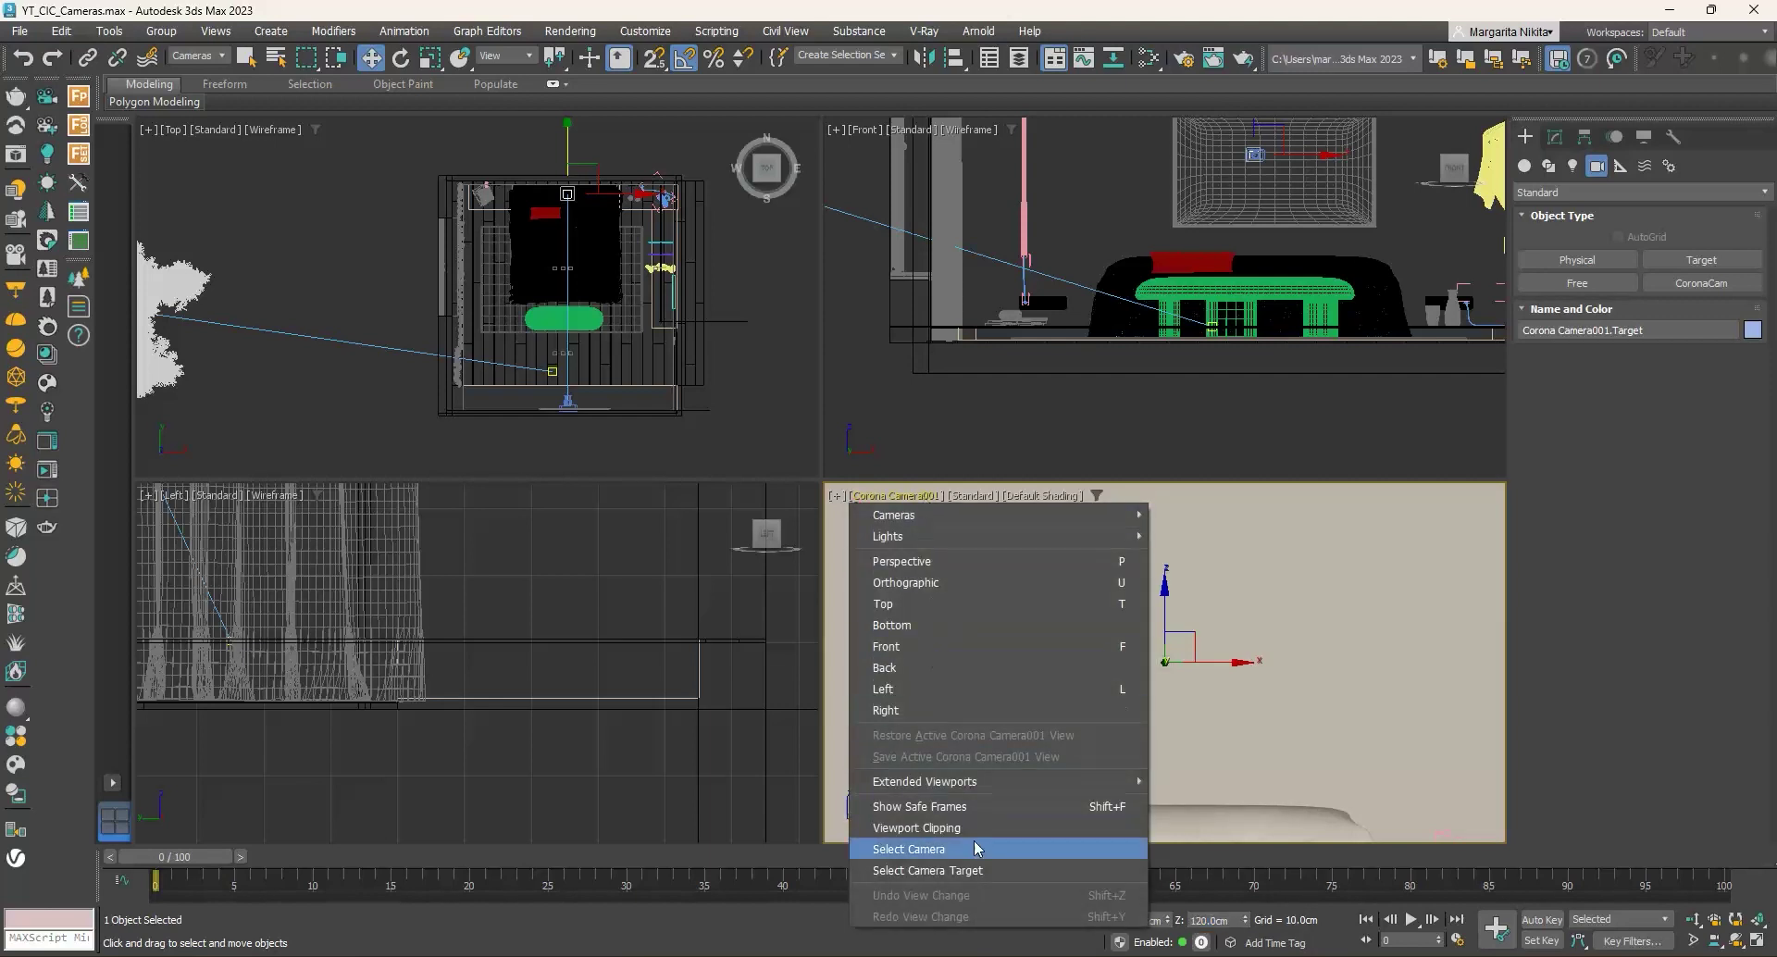
click(905, 807)
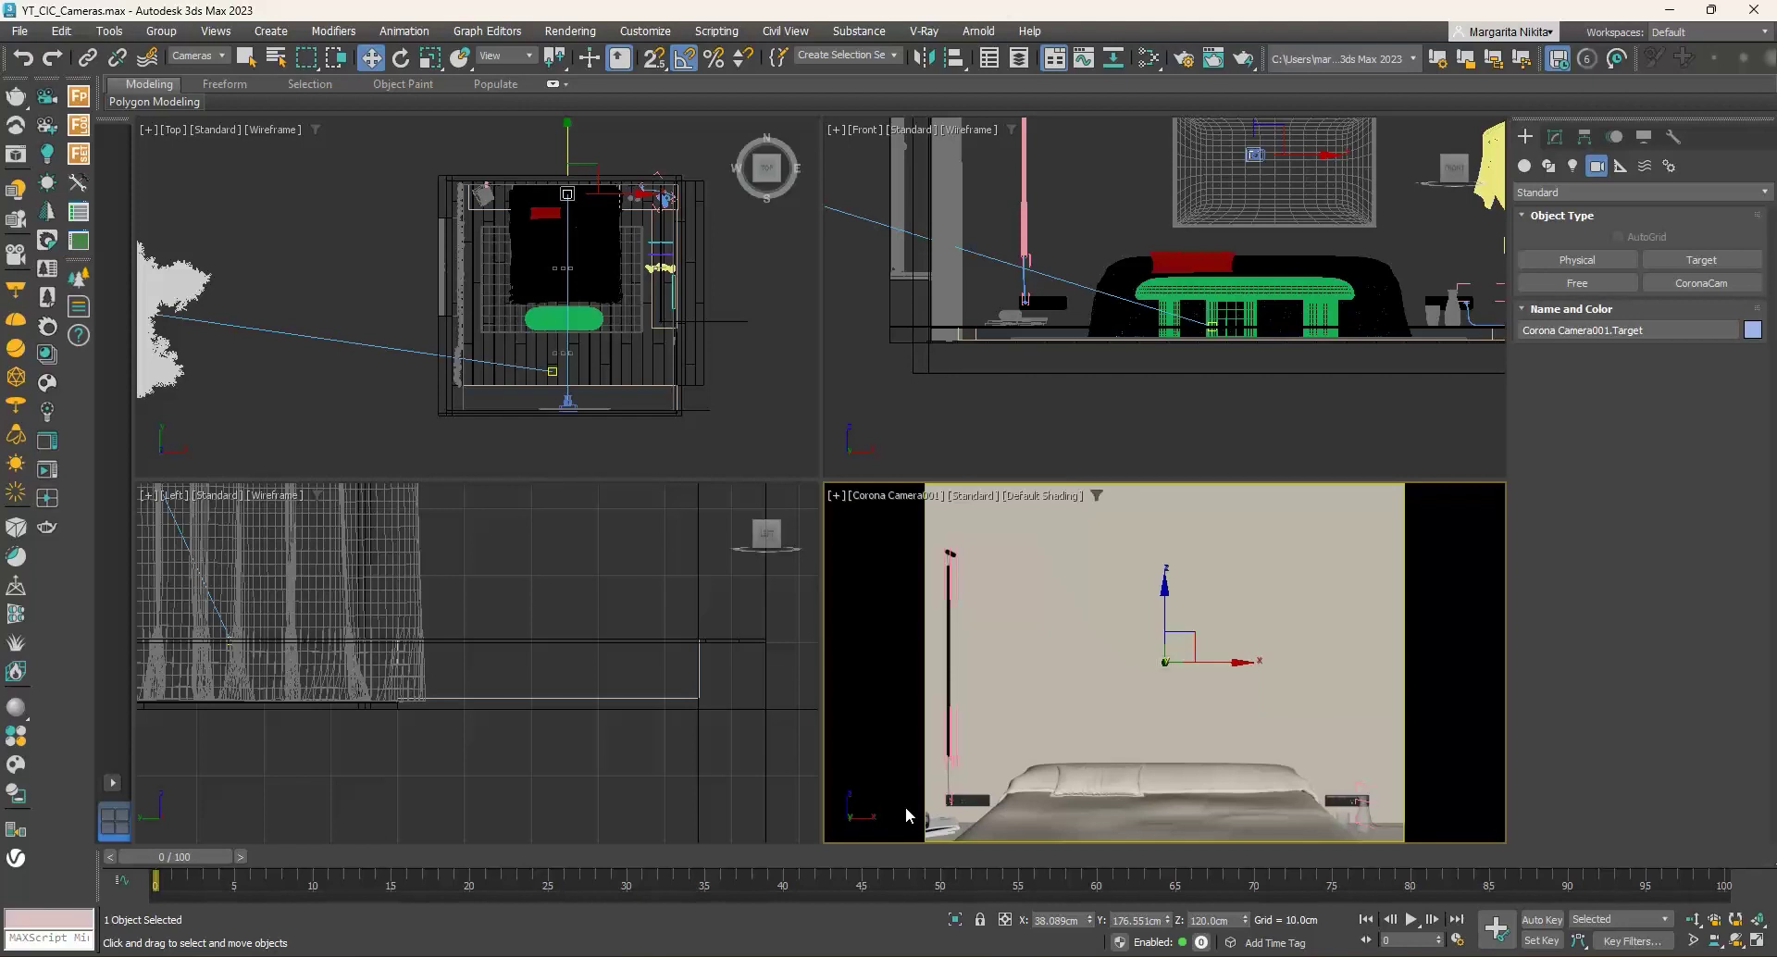
Step: Delete Corona Camera001 and create a new targeted CoronaCam in the top view, facing the bed with a target distance of about 396 cm
click(569, 399)
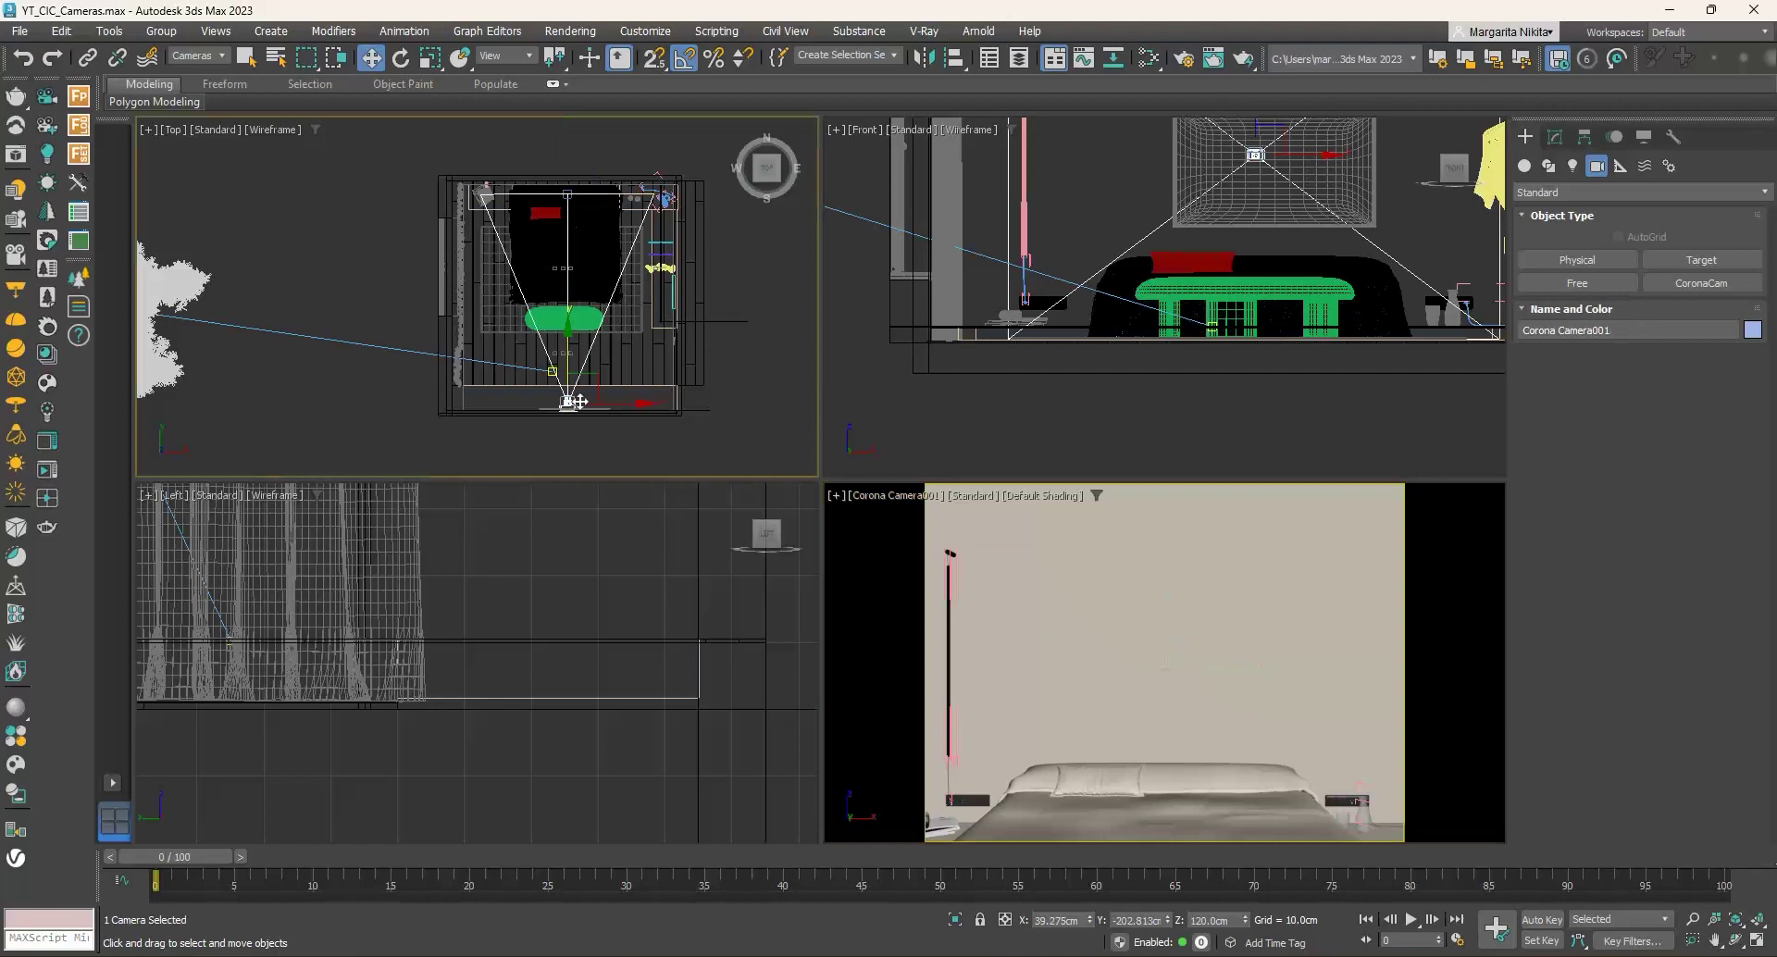
key(Delete)
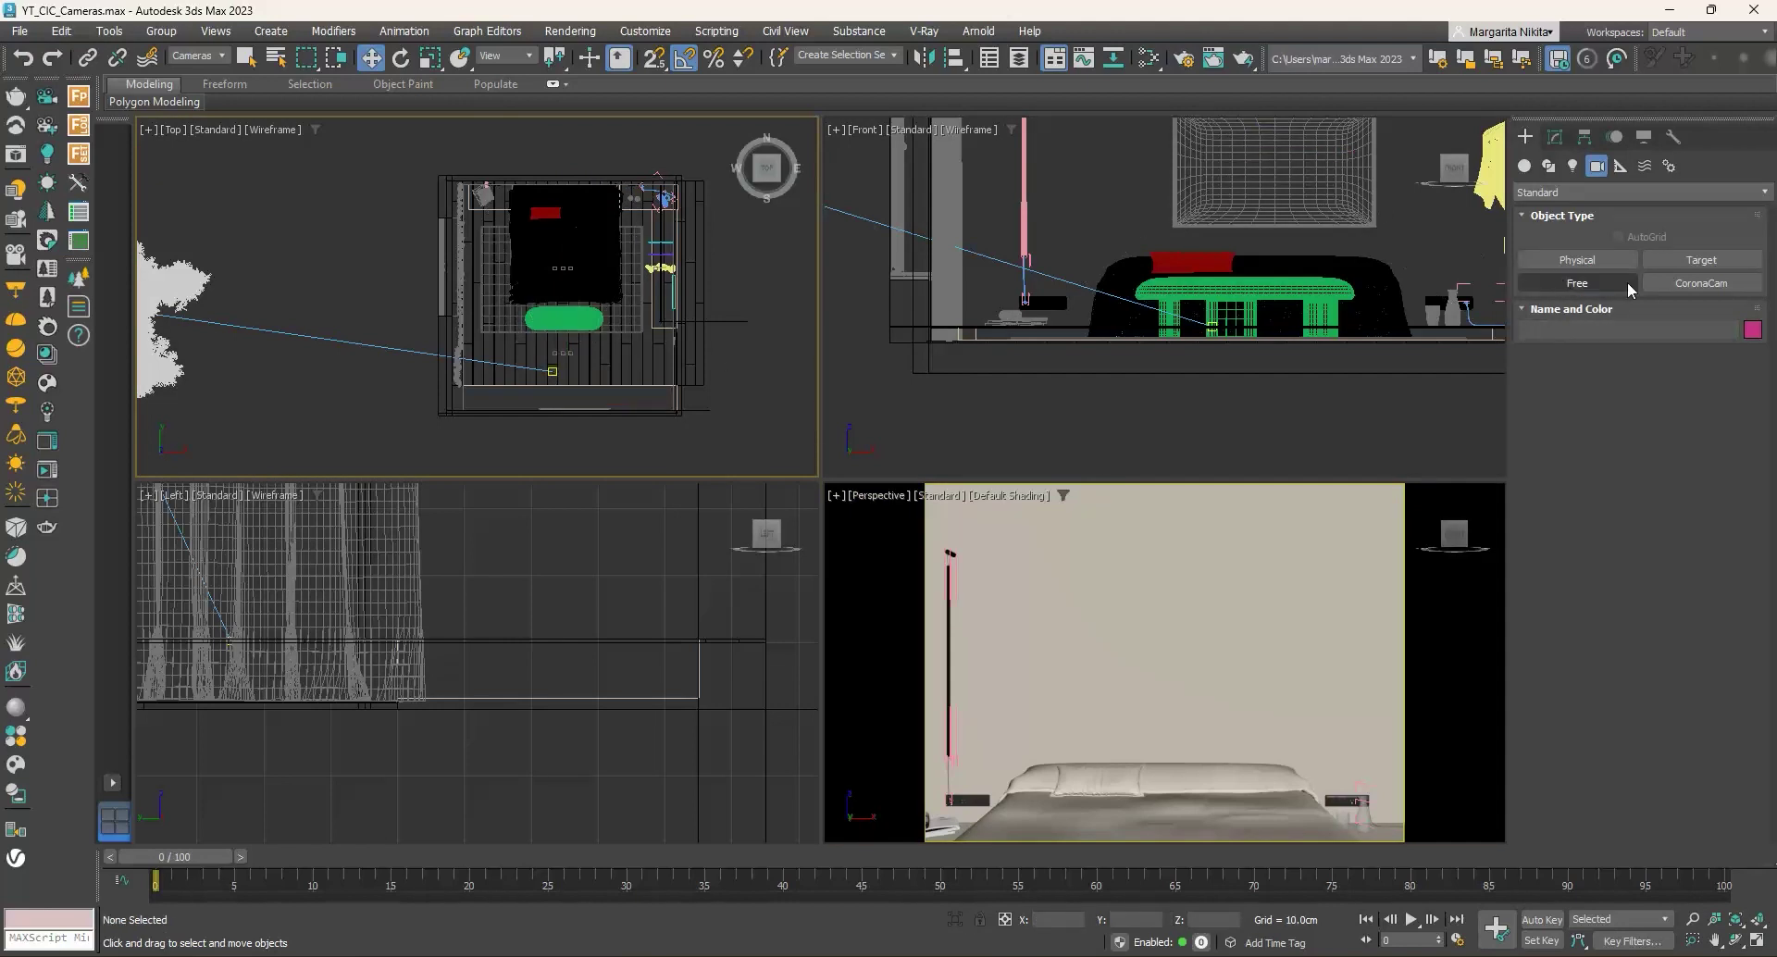
click(1688, 284)
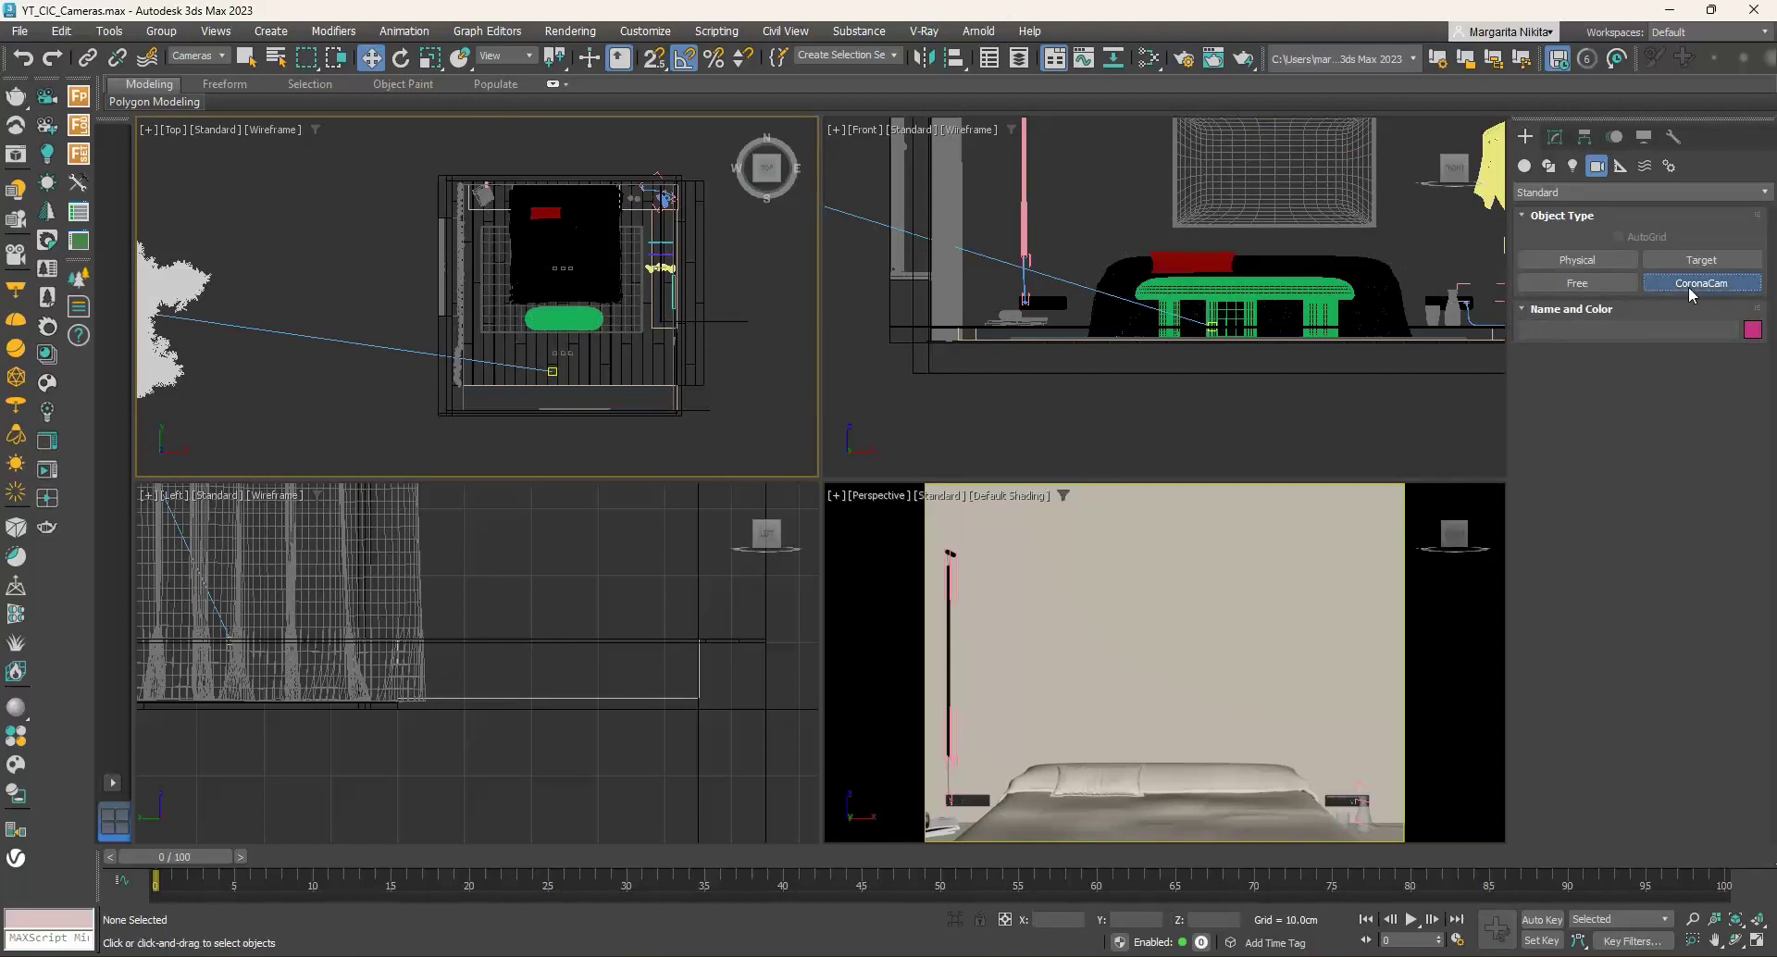
drag(571, 406, 563, 187)
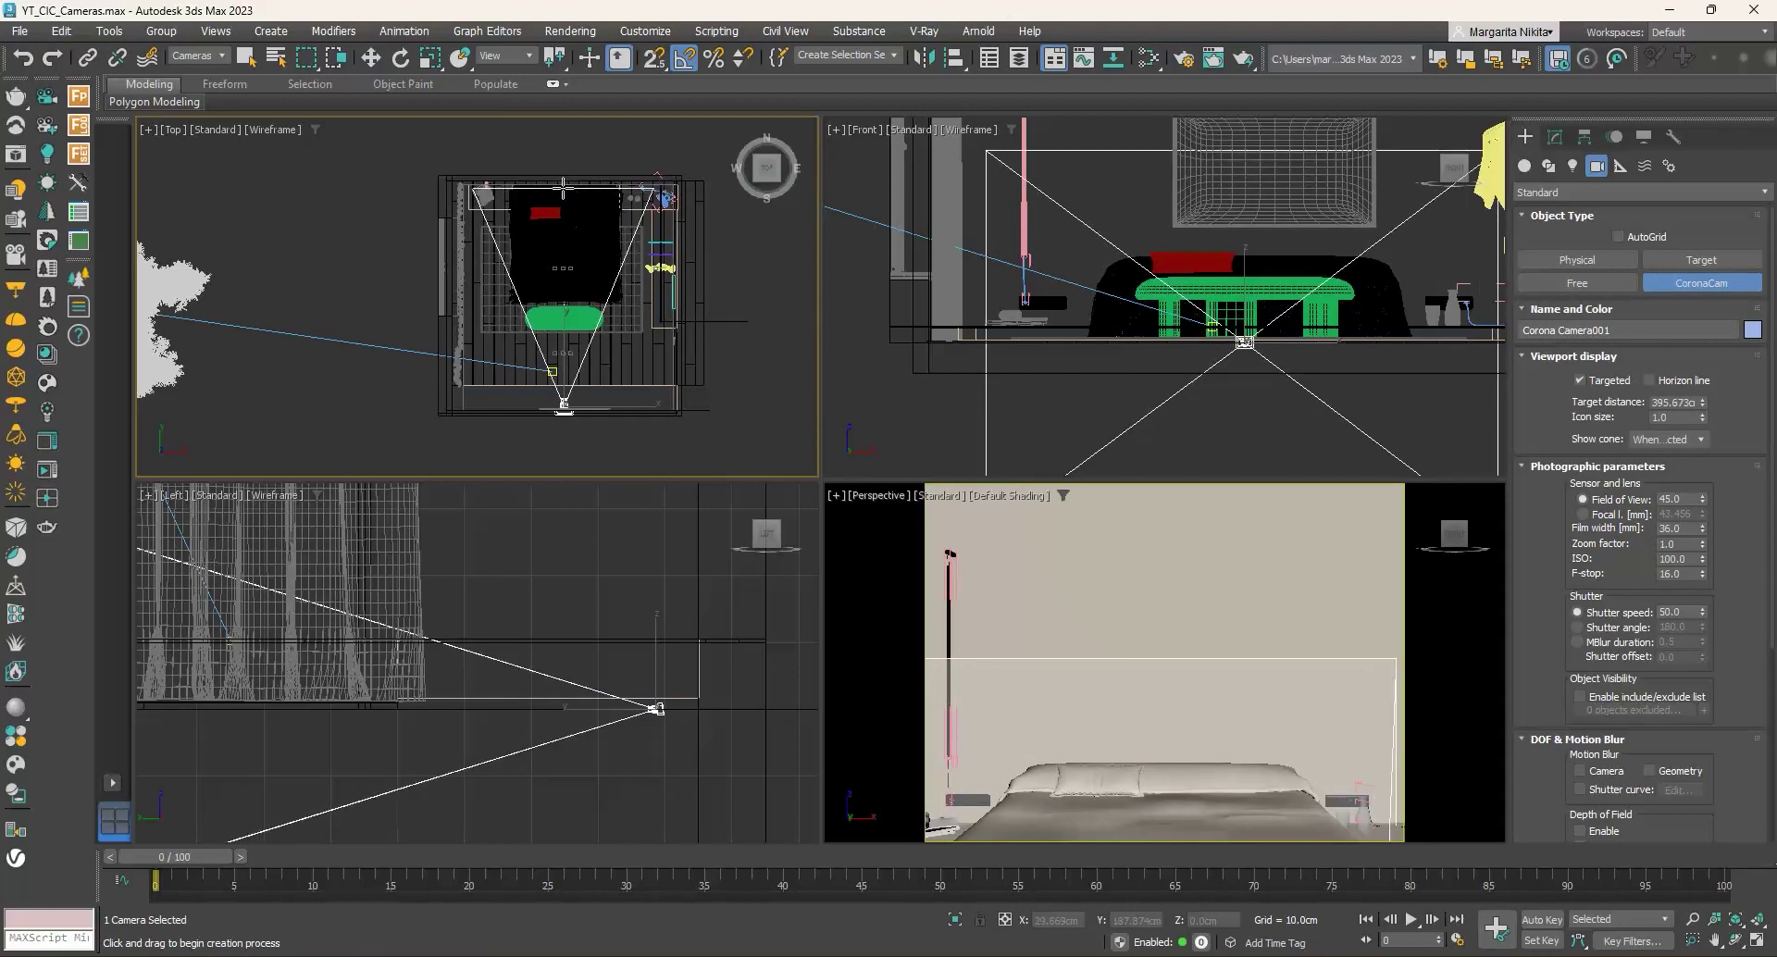
Step: Finish creating the camera, switch the perspective viewport to look through Corona Camera001, and keep that viewport active
right_click(888, 561)
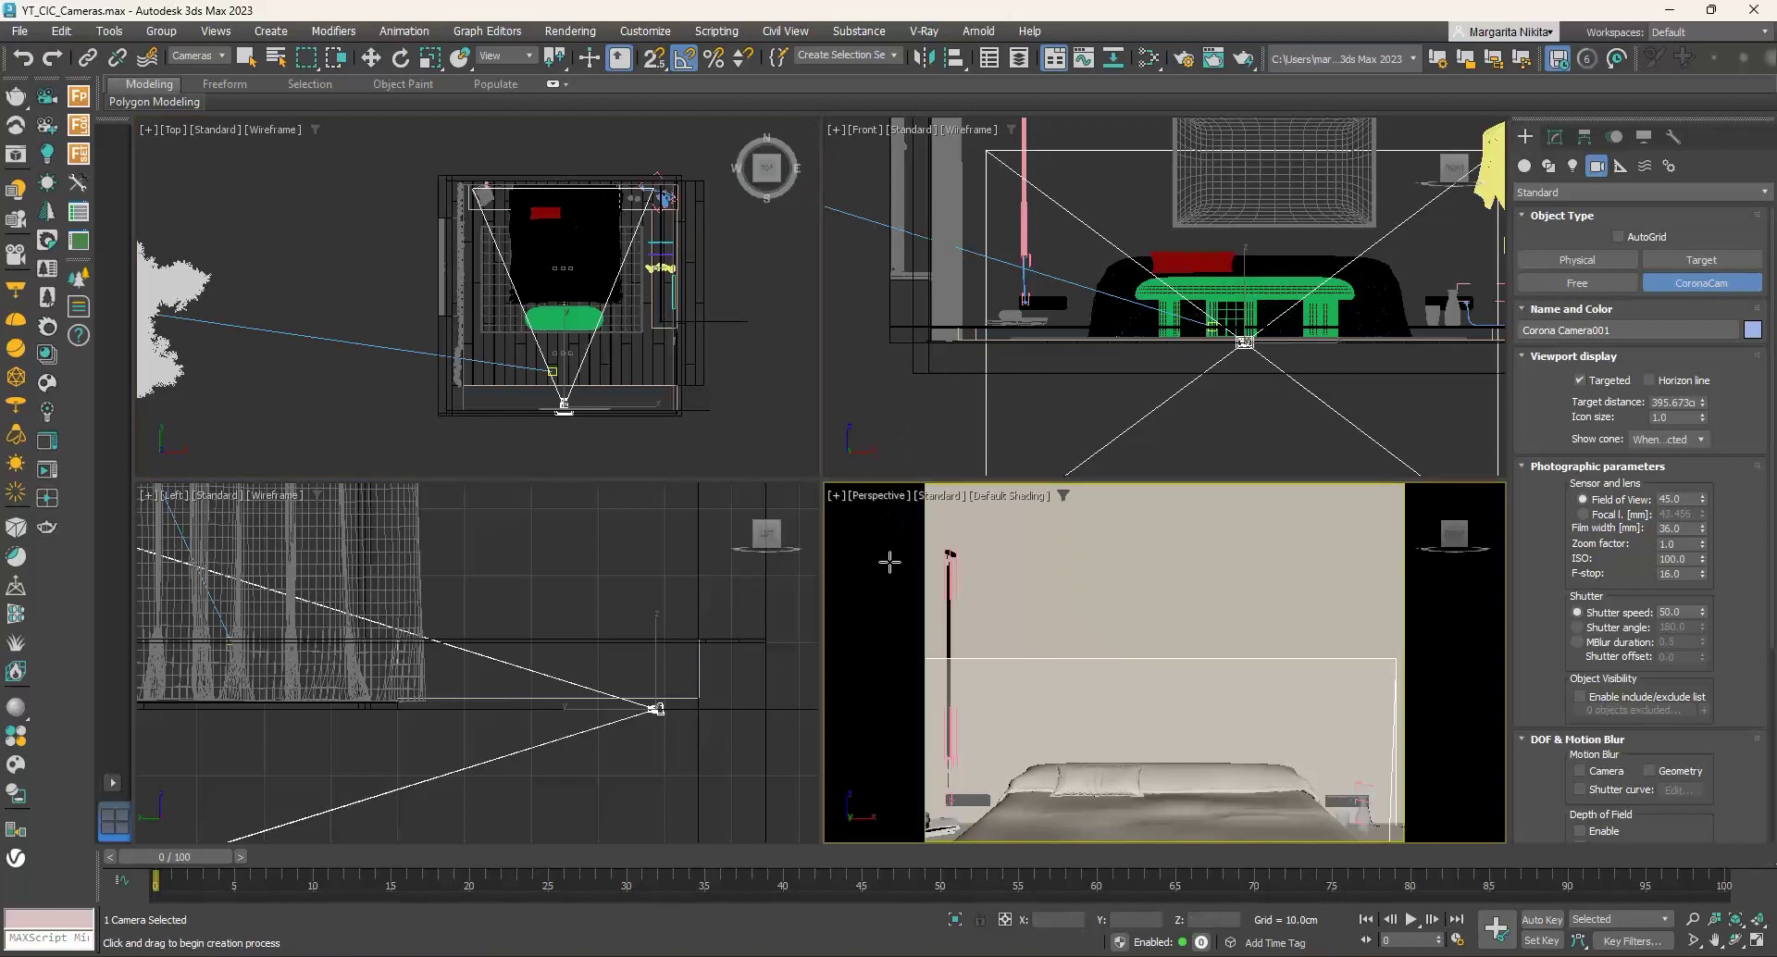
click(875, 497)
mouse_move(892, 512)
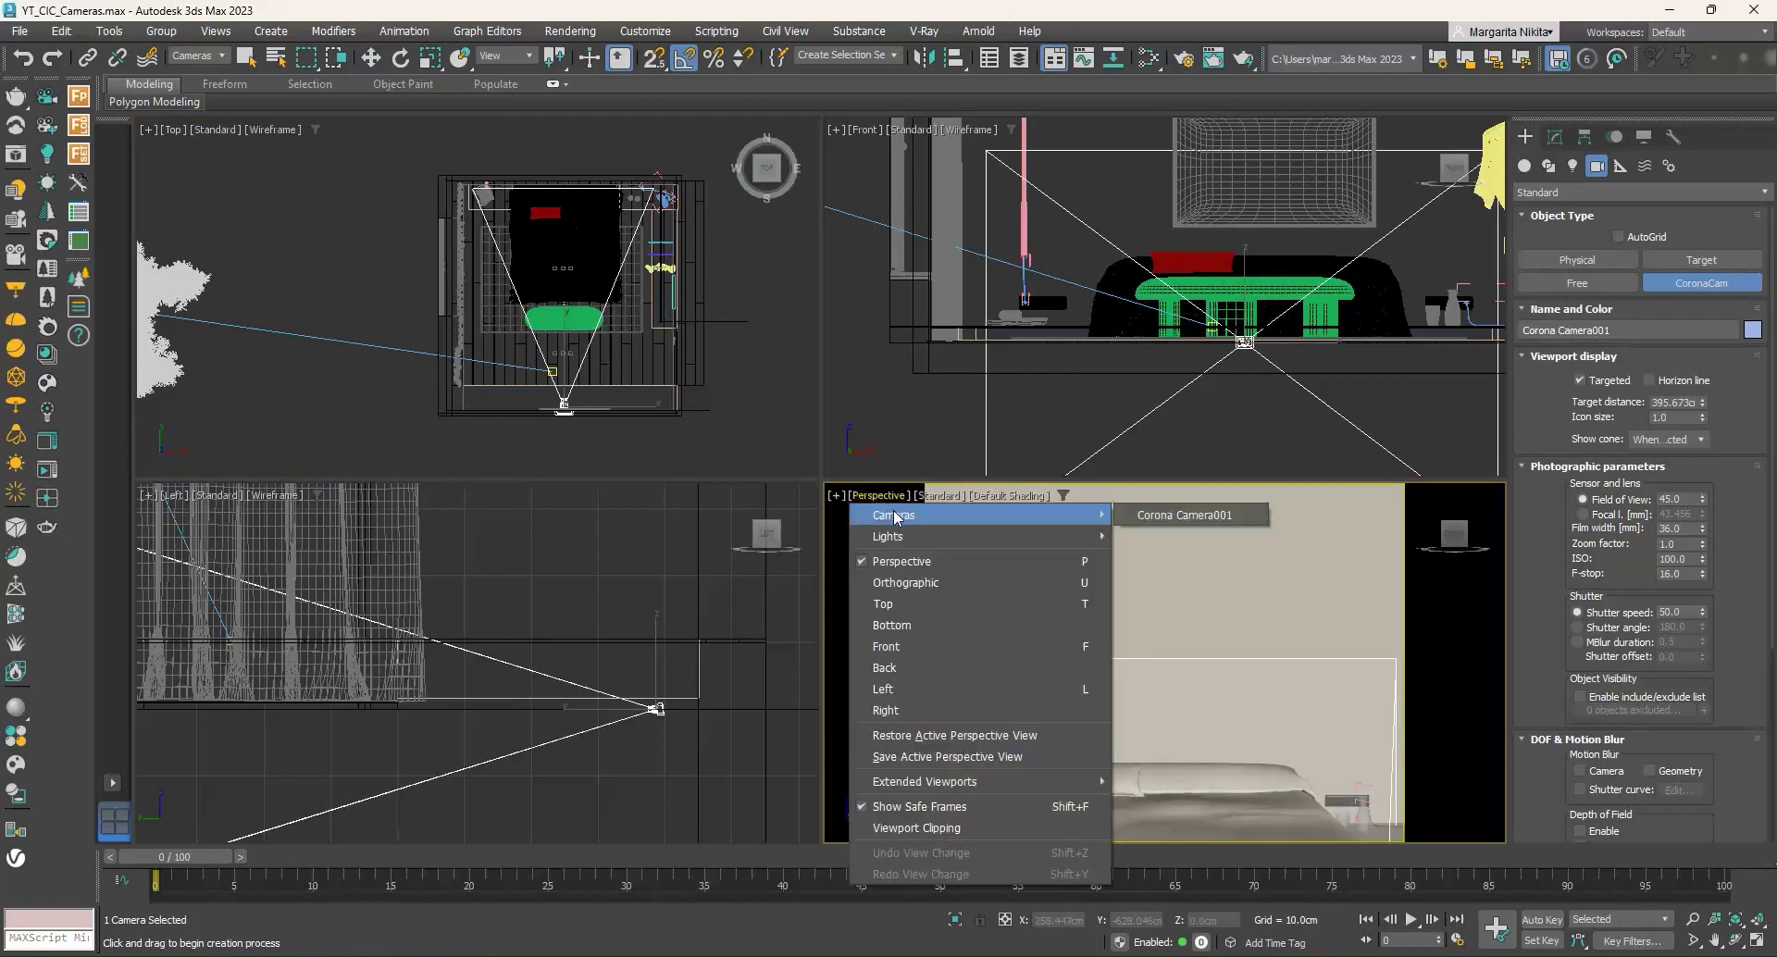
click(1155, 521)
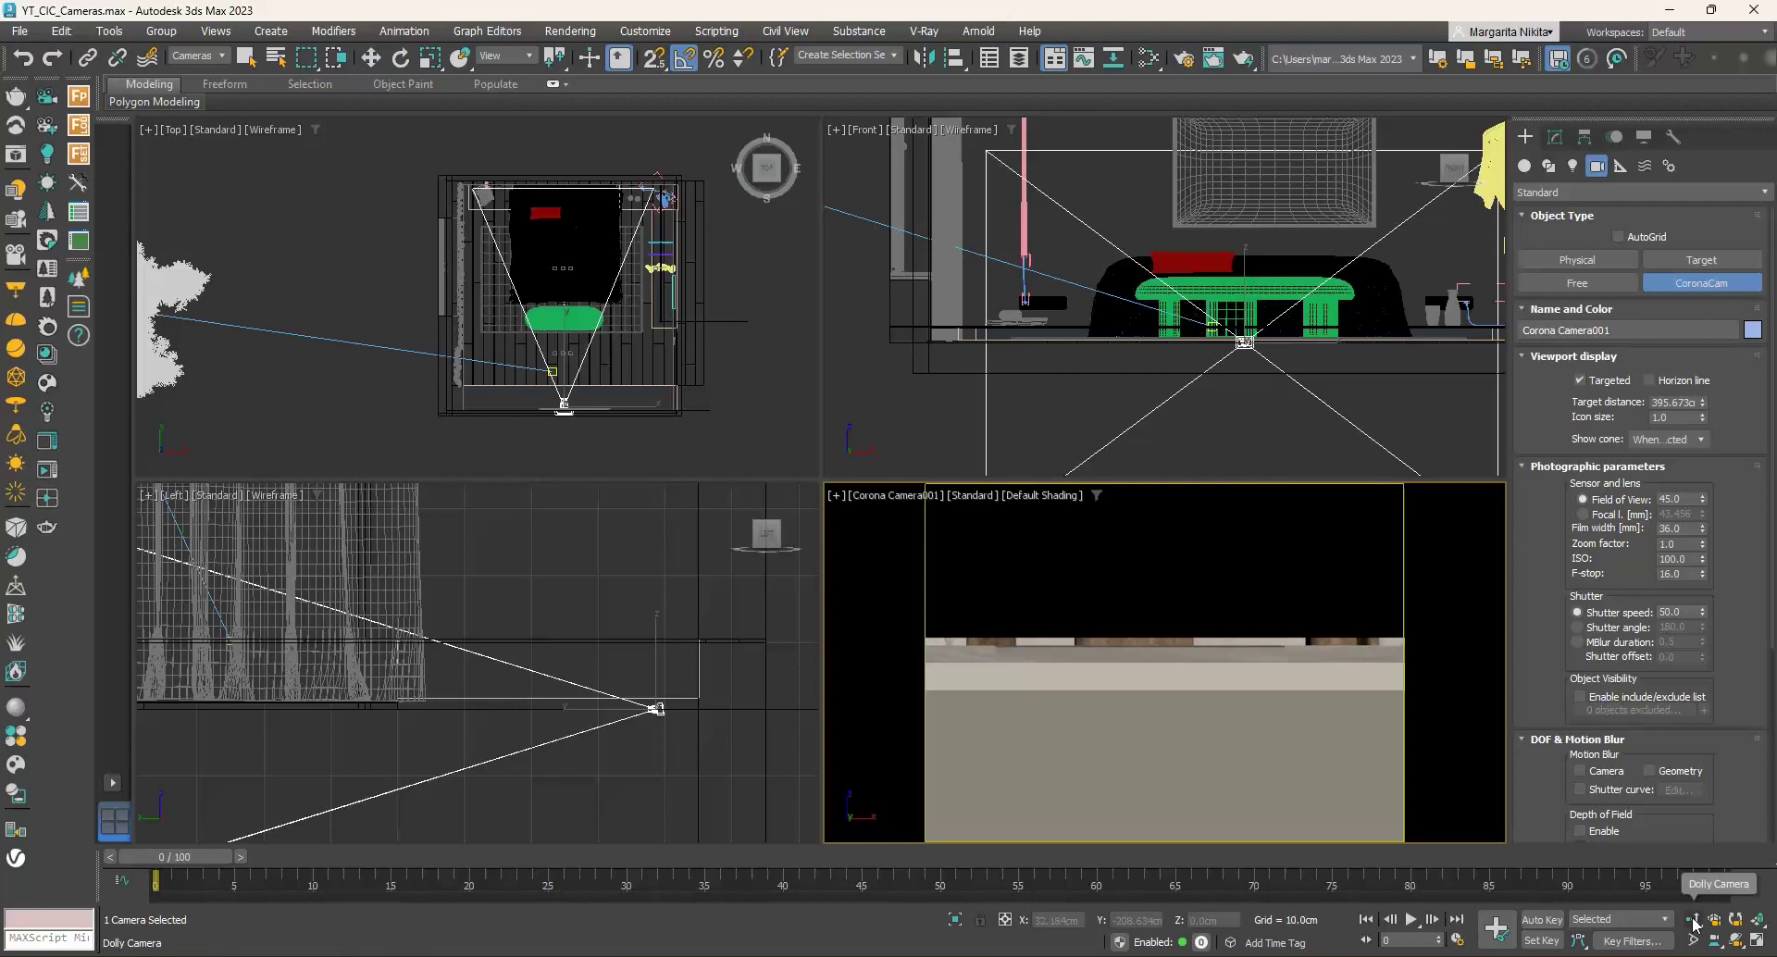
click(793, 671)
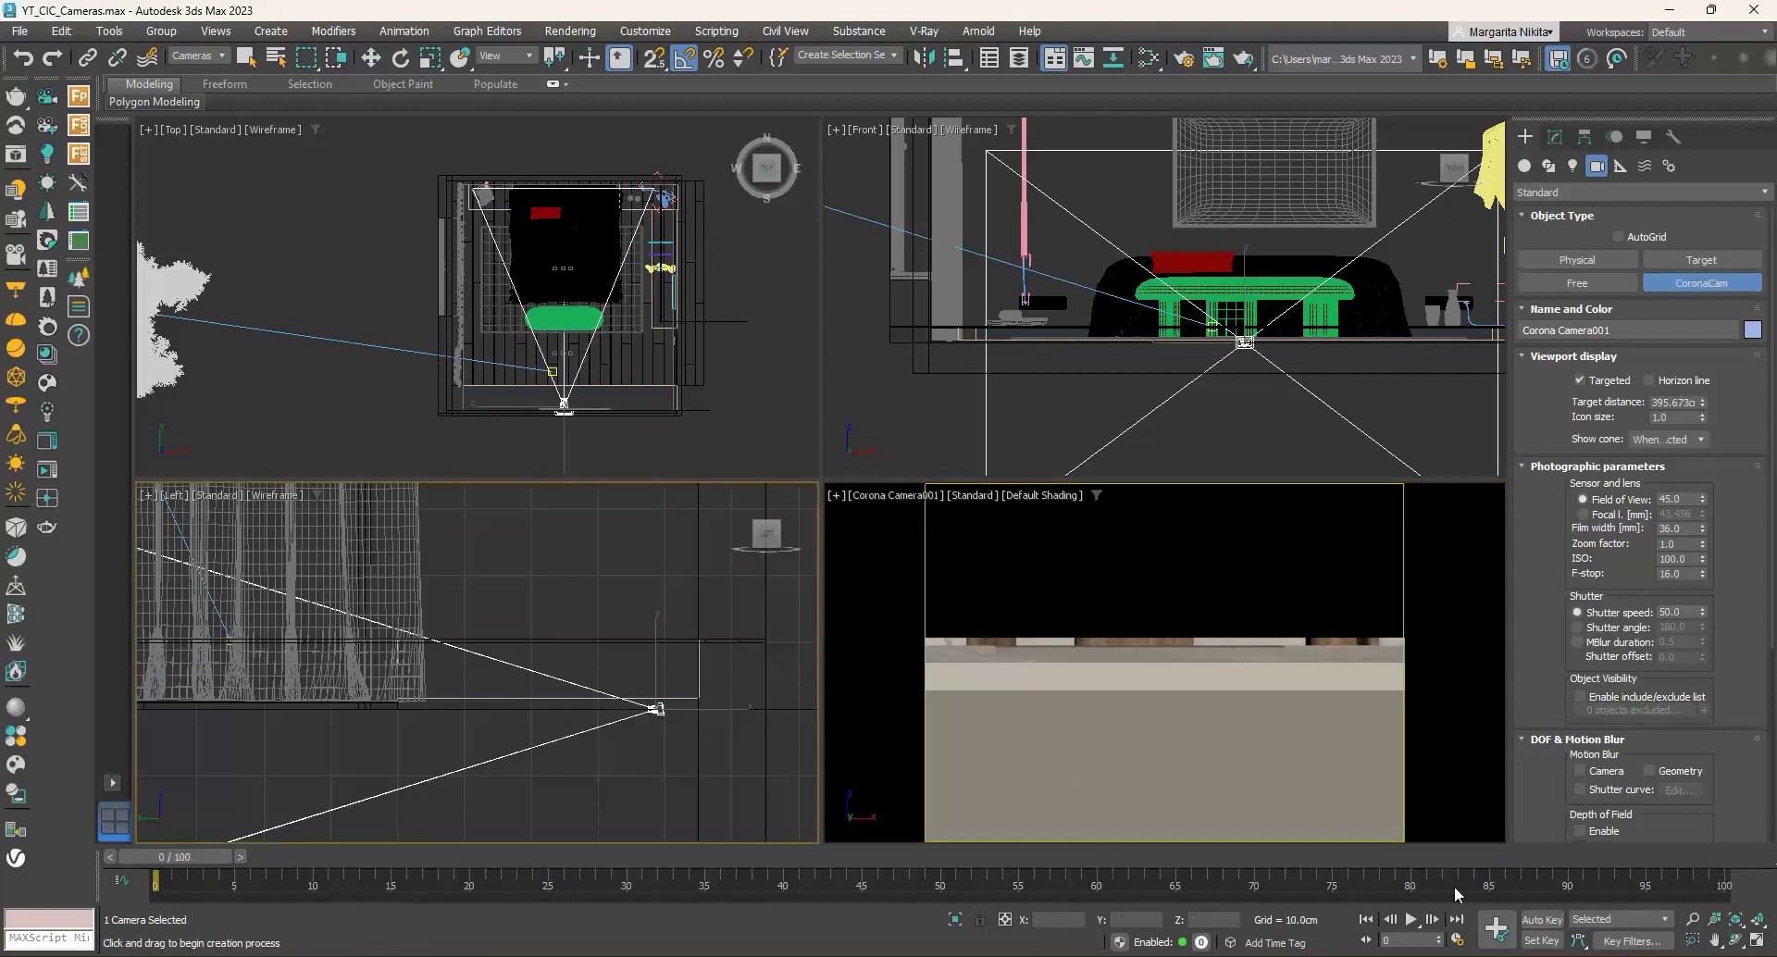
click(1387, 798)
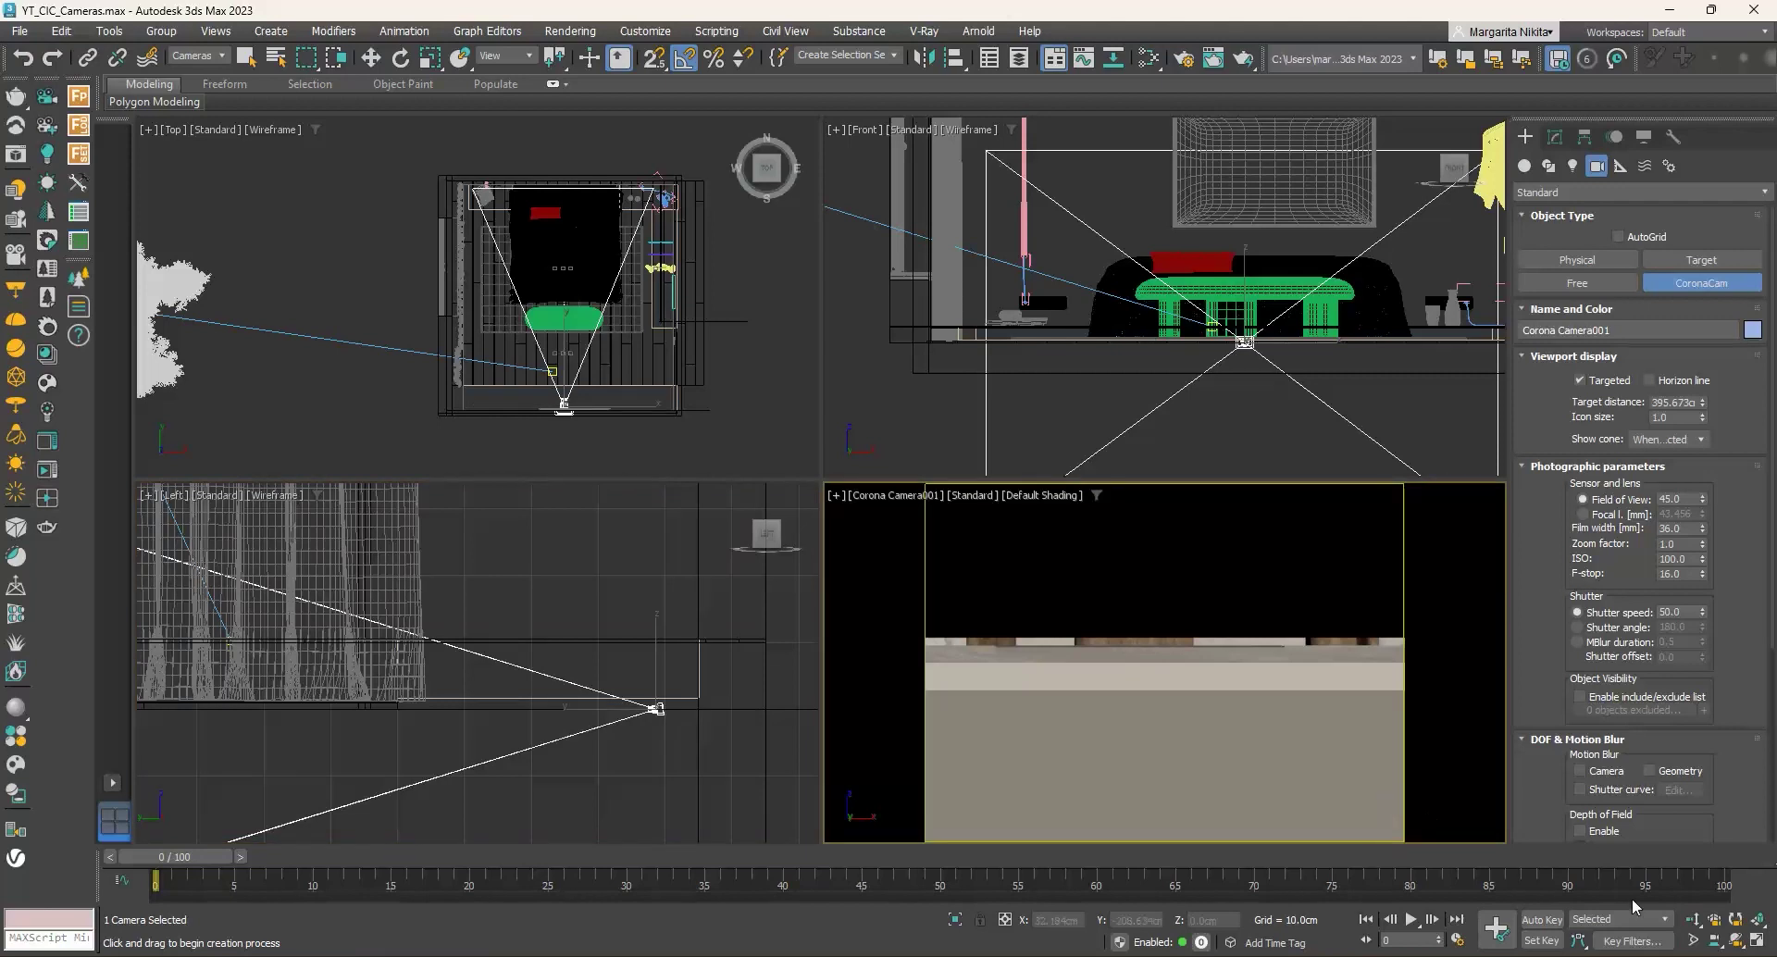
Step: Truck the camera upward in its own viewport until the bed and the wall above it are framed
click(1716, 942)
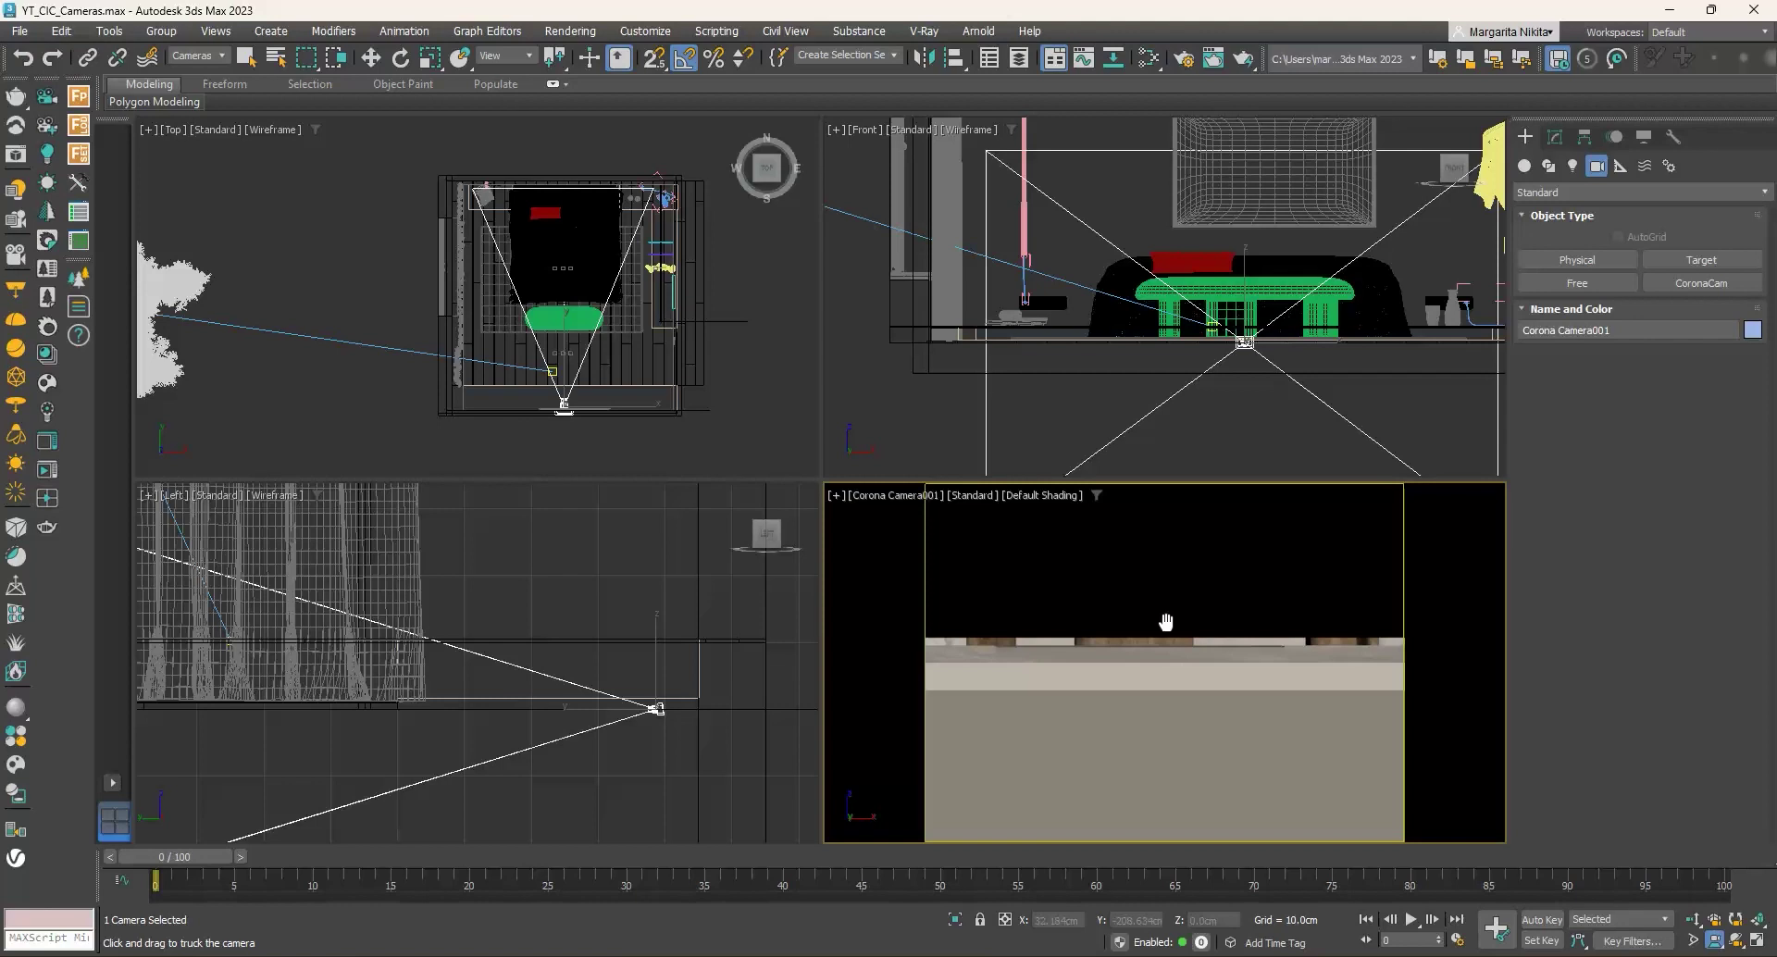
drag(1165, 622, 1164, 760)
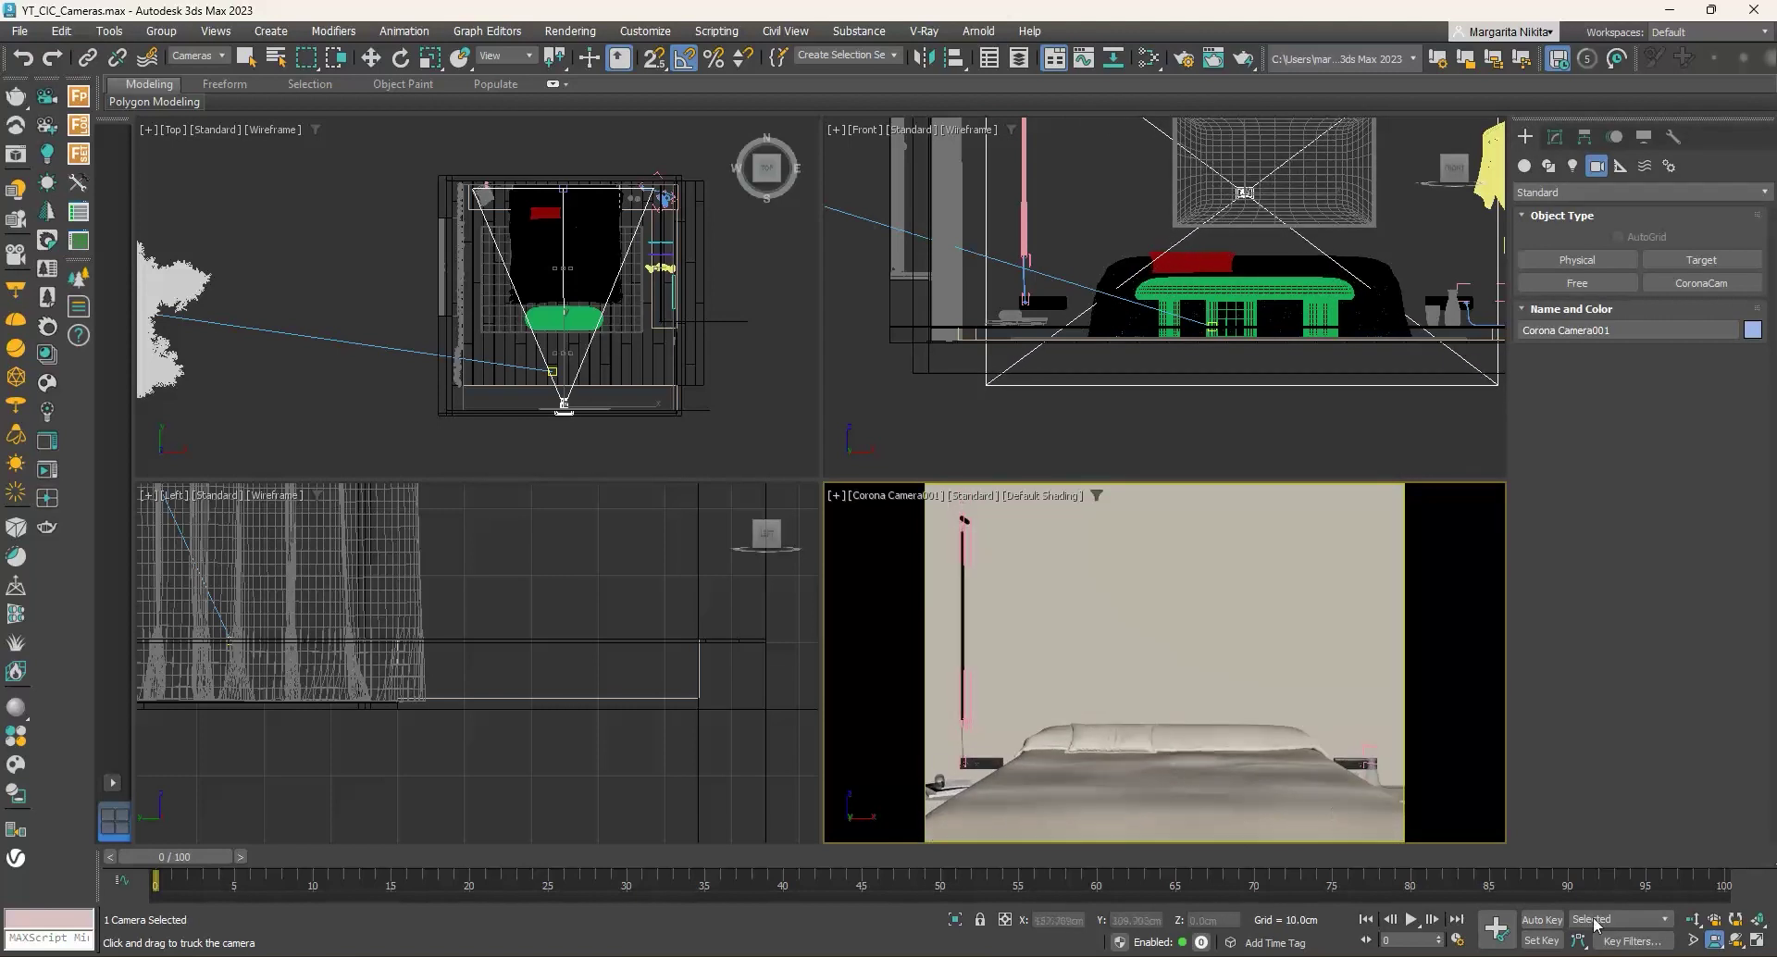
click(1717, 942)
drag(1717, 944, 1719, 894)
Step: Dolly the camera slightly toward the bed and leave the dolly tool
click(1692, 919)
drag(1166, 711, 1173, 701)
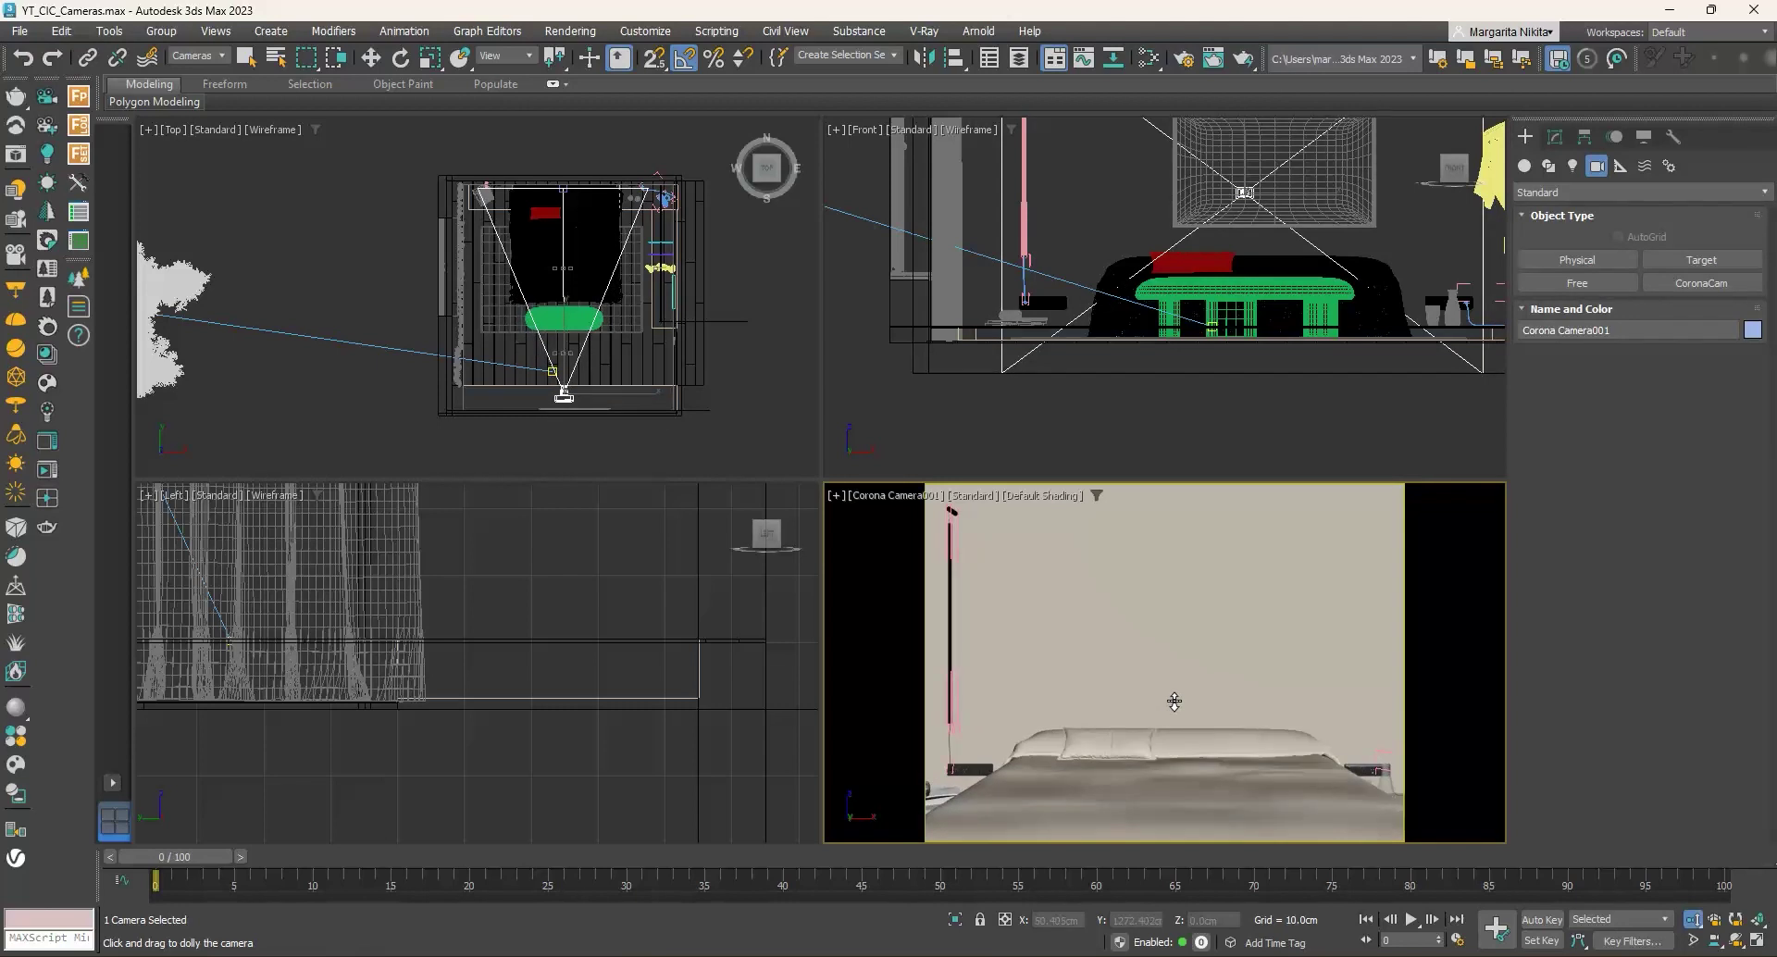
right_click(1174, 702)
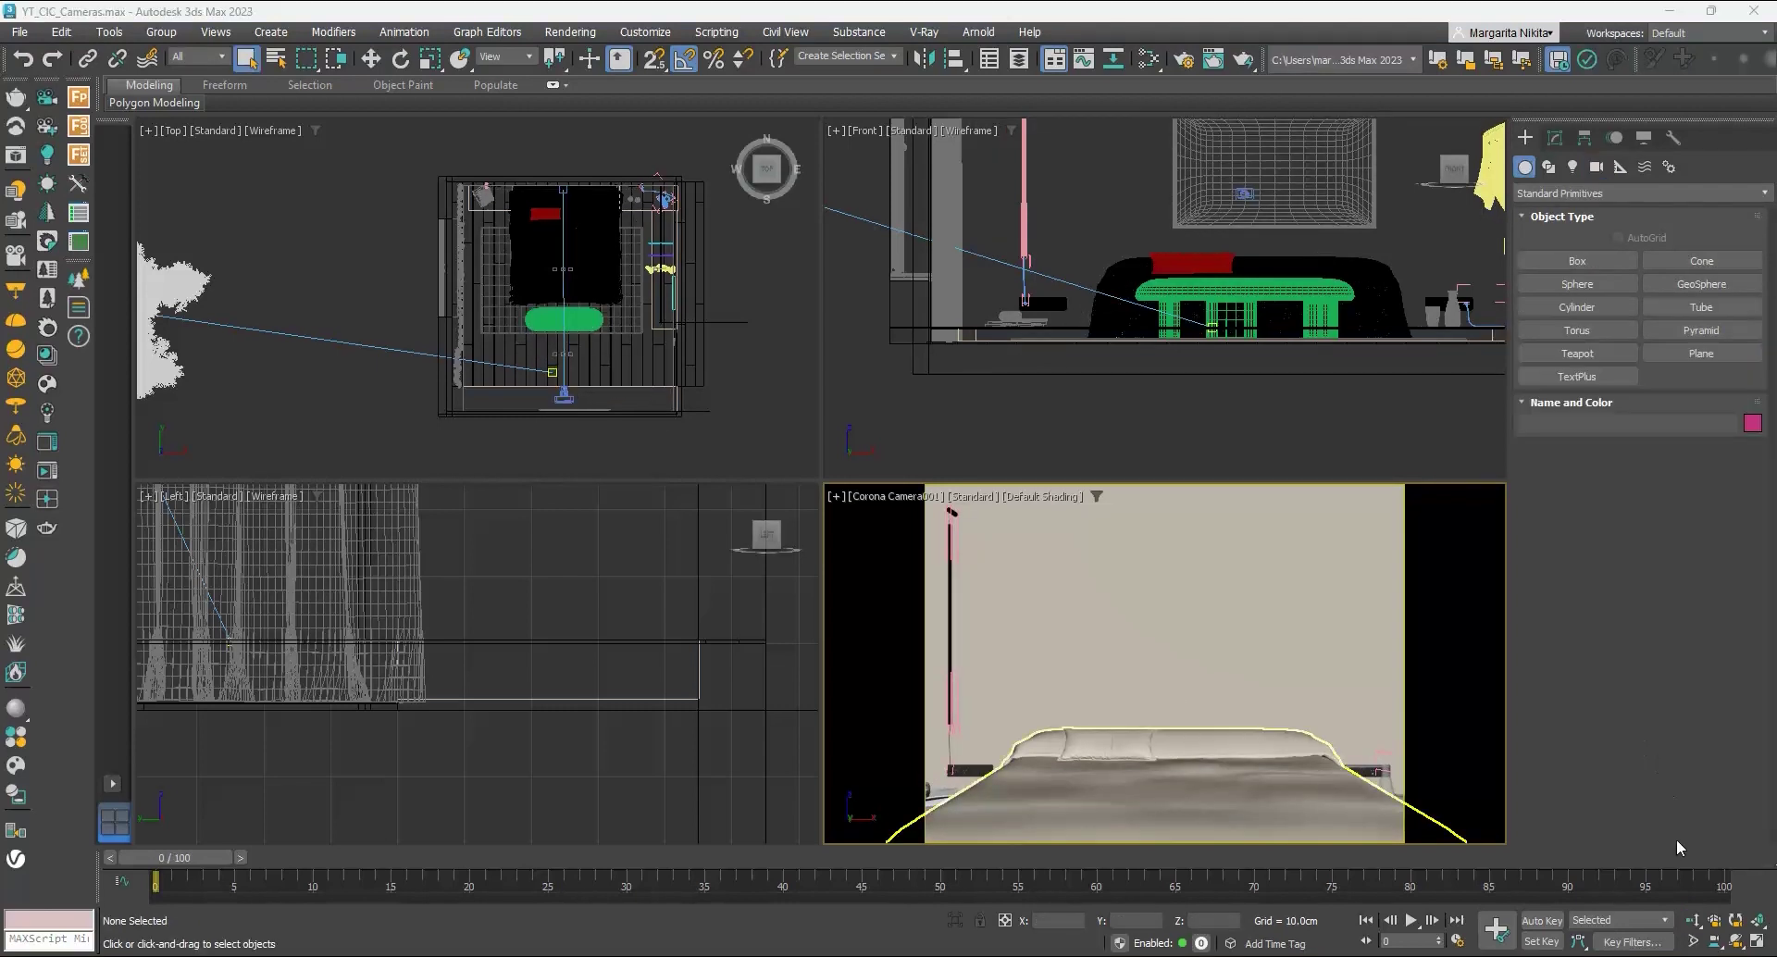
click(1694, 920)
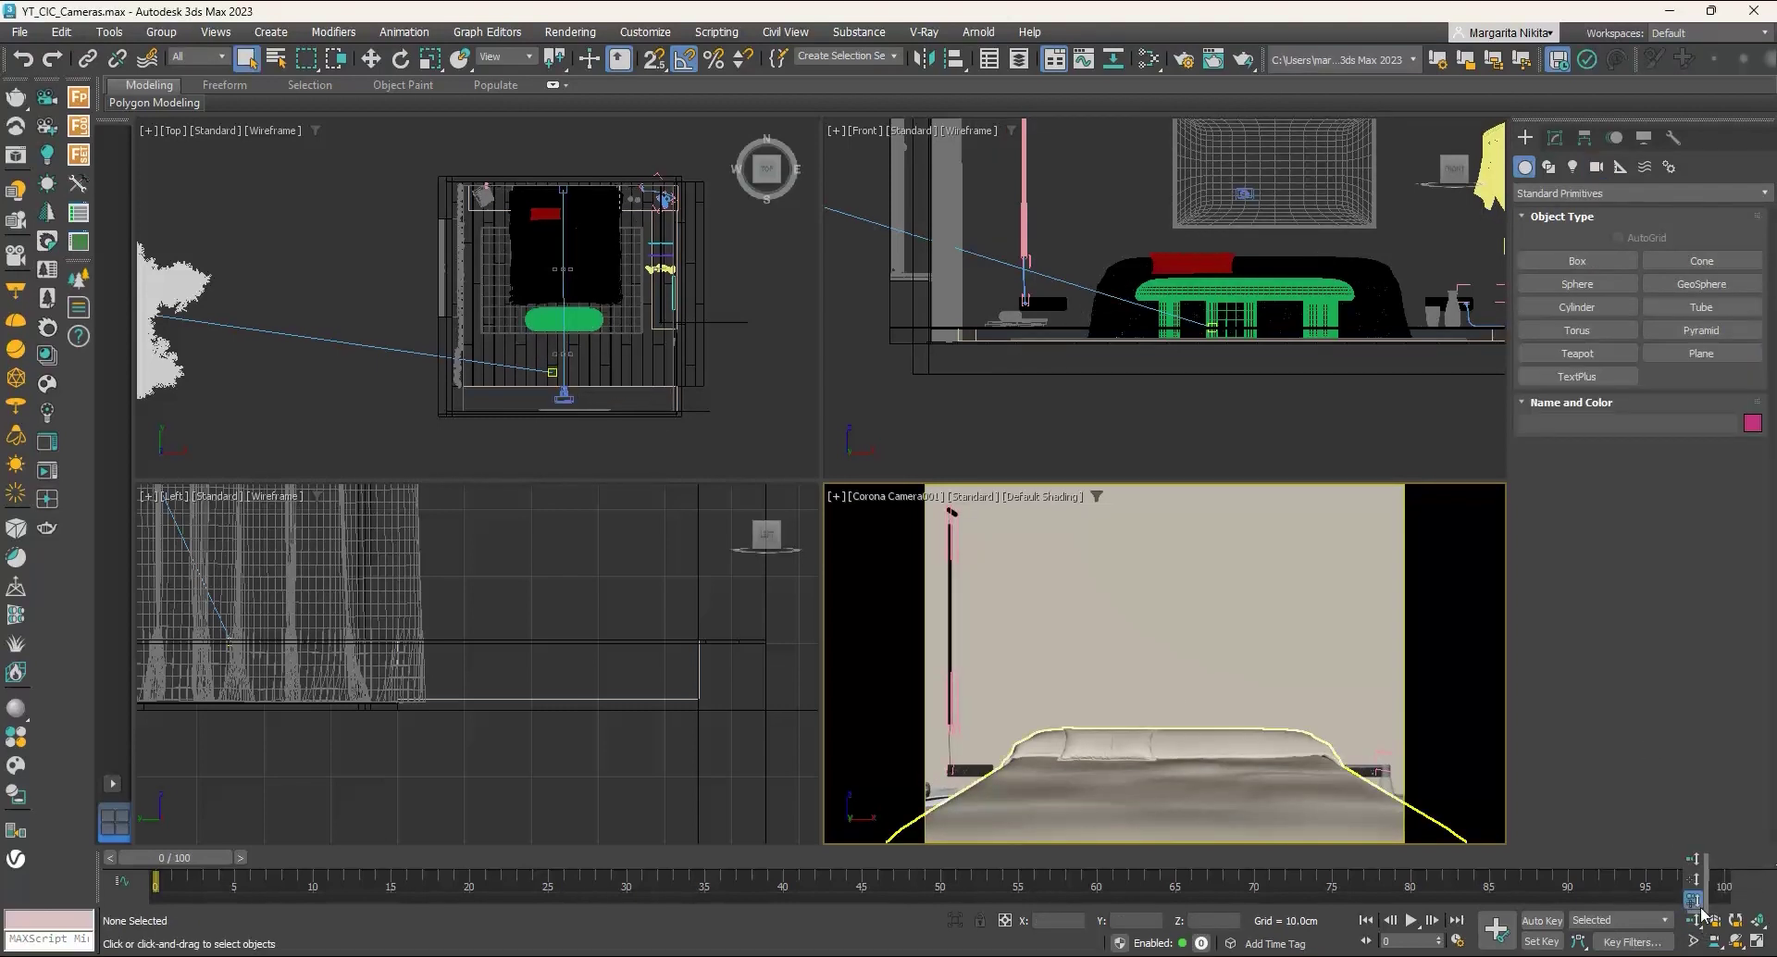
click(1693, 898)
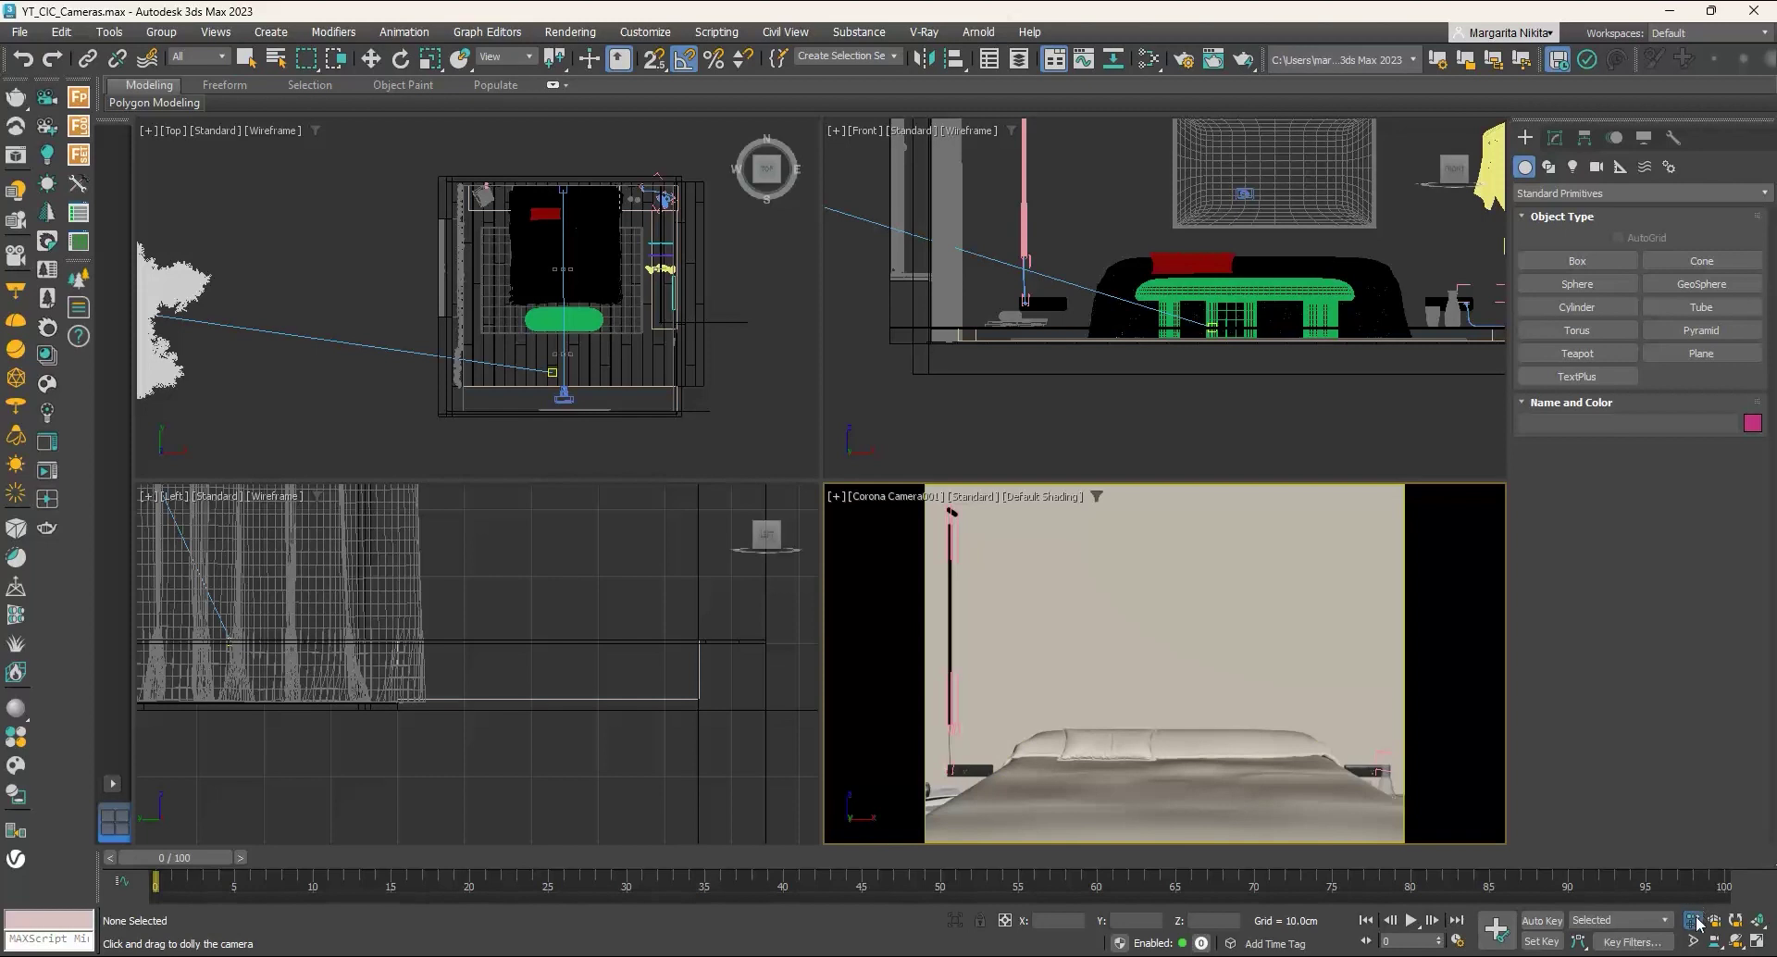
drag(1693, 921, 1698, 879)
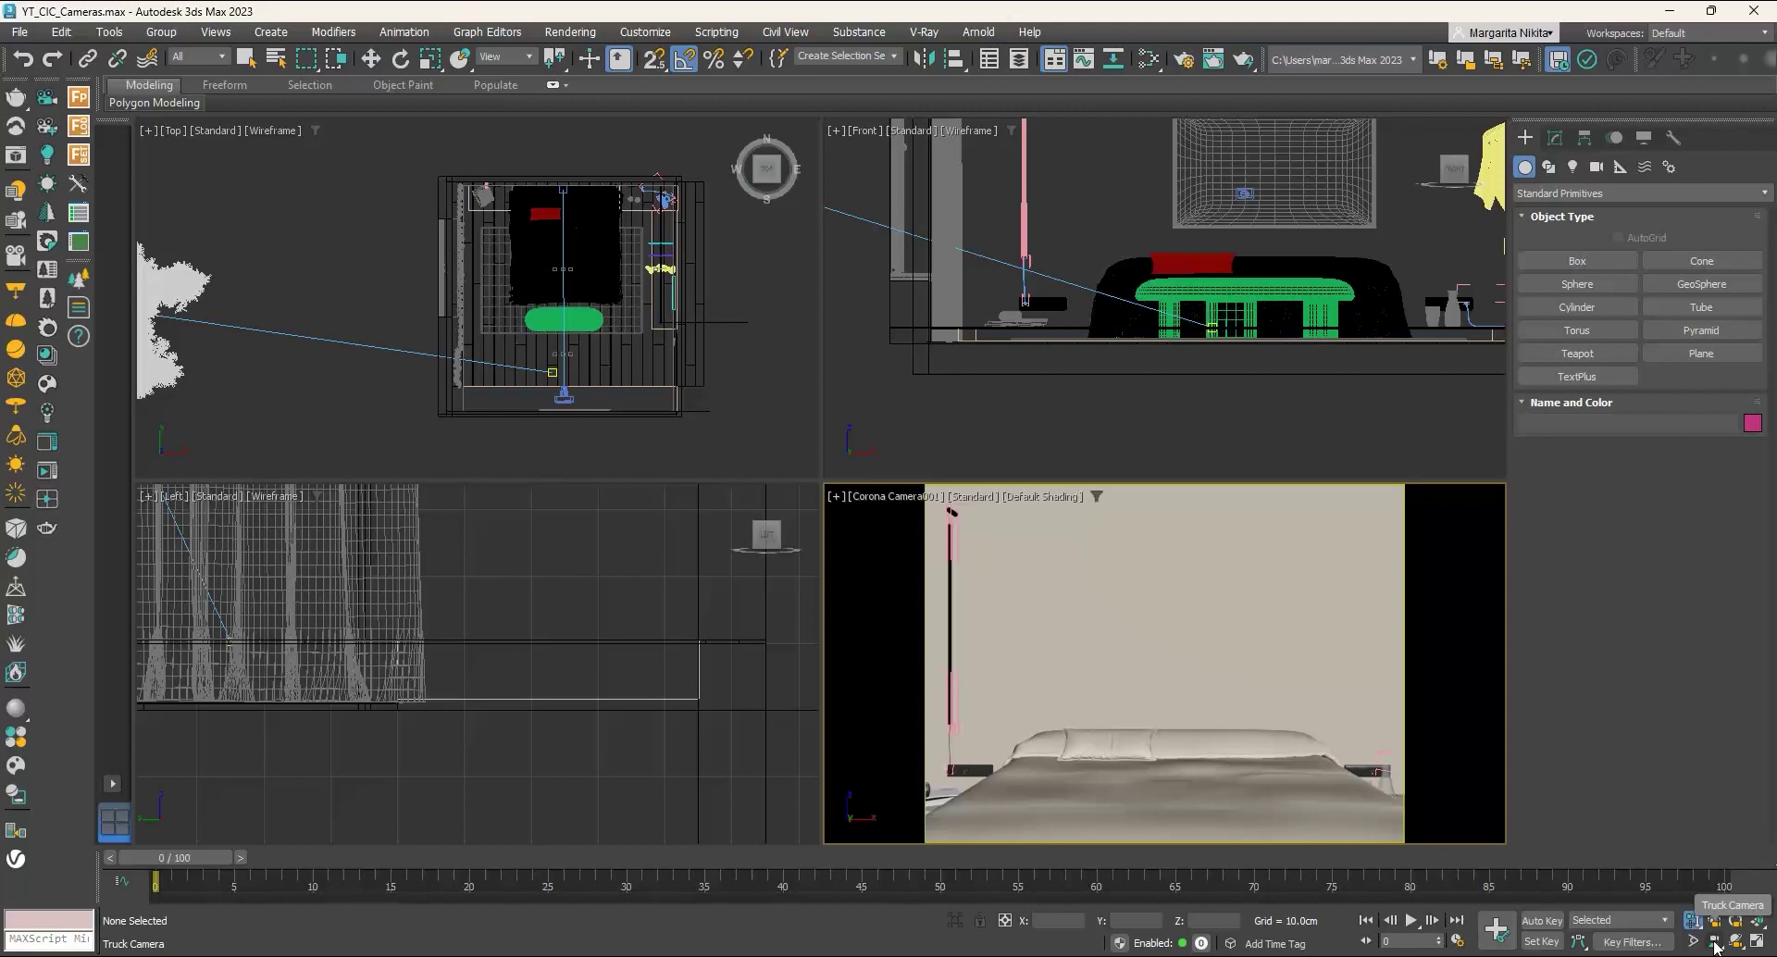
Step: Leave the dolly tool and maximize the Corona Camera001 viewport
right_click(1464, 805)
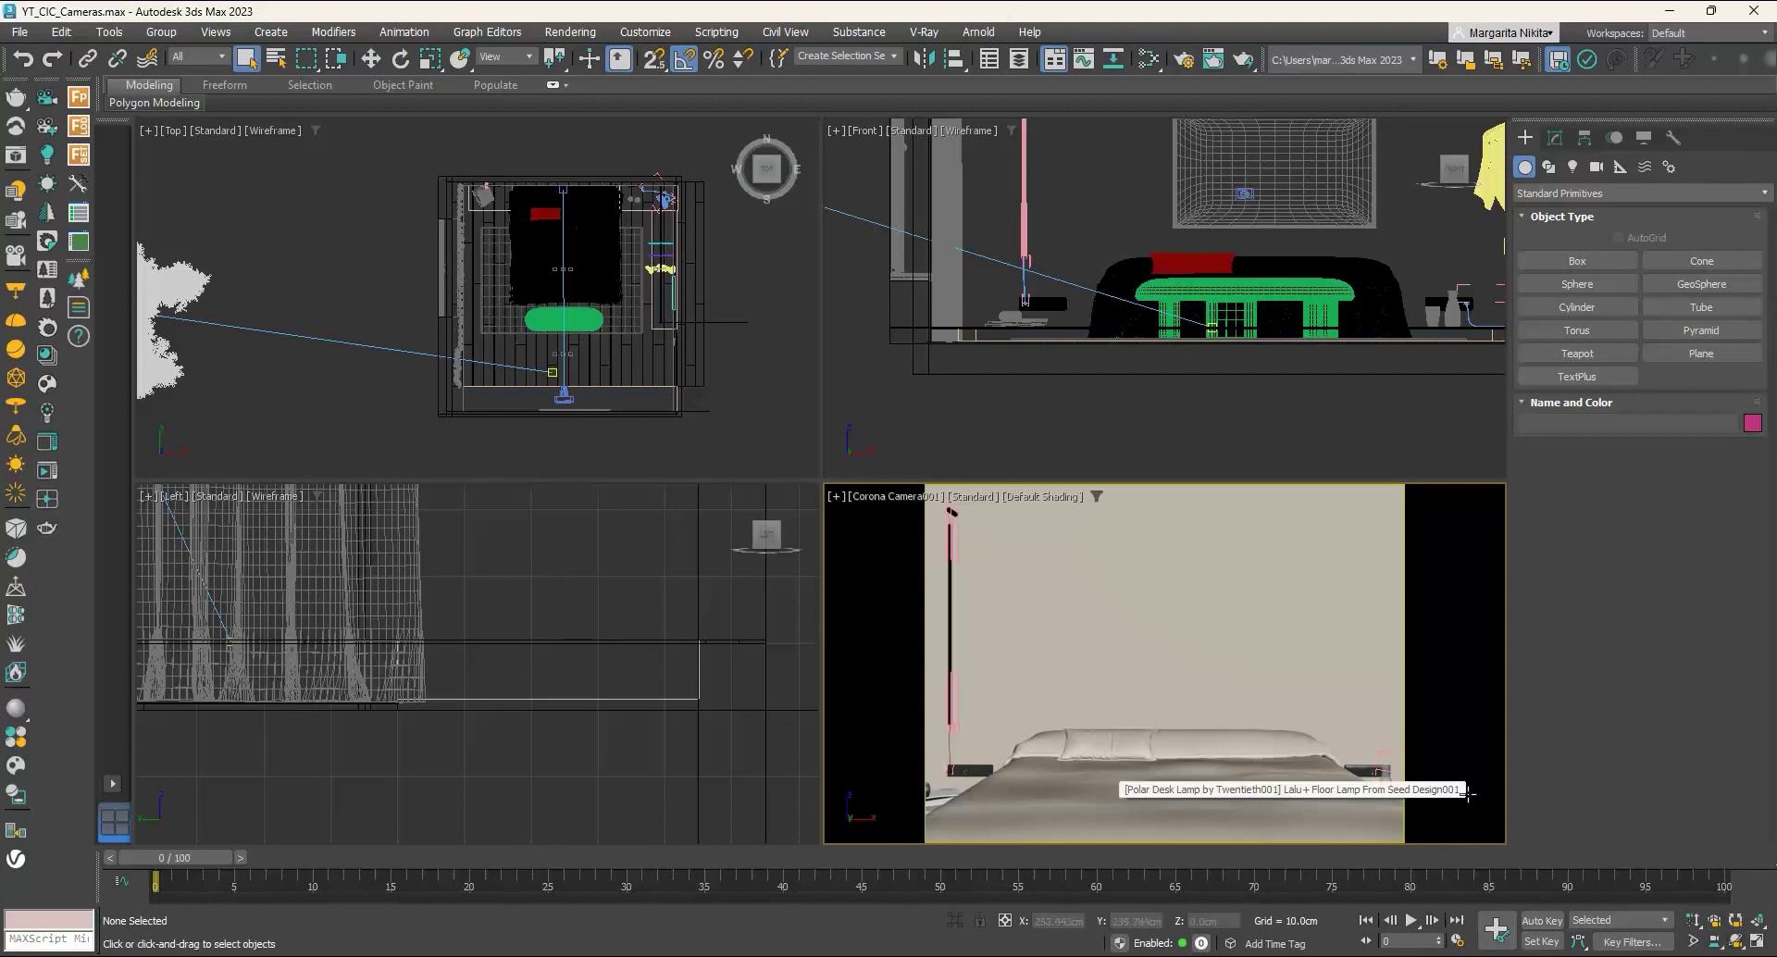
click(1757, 942)
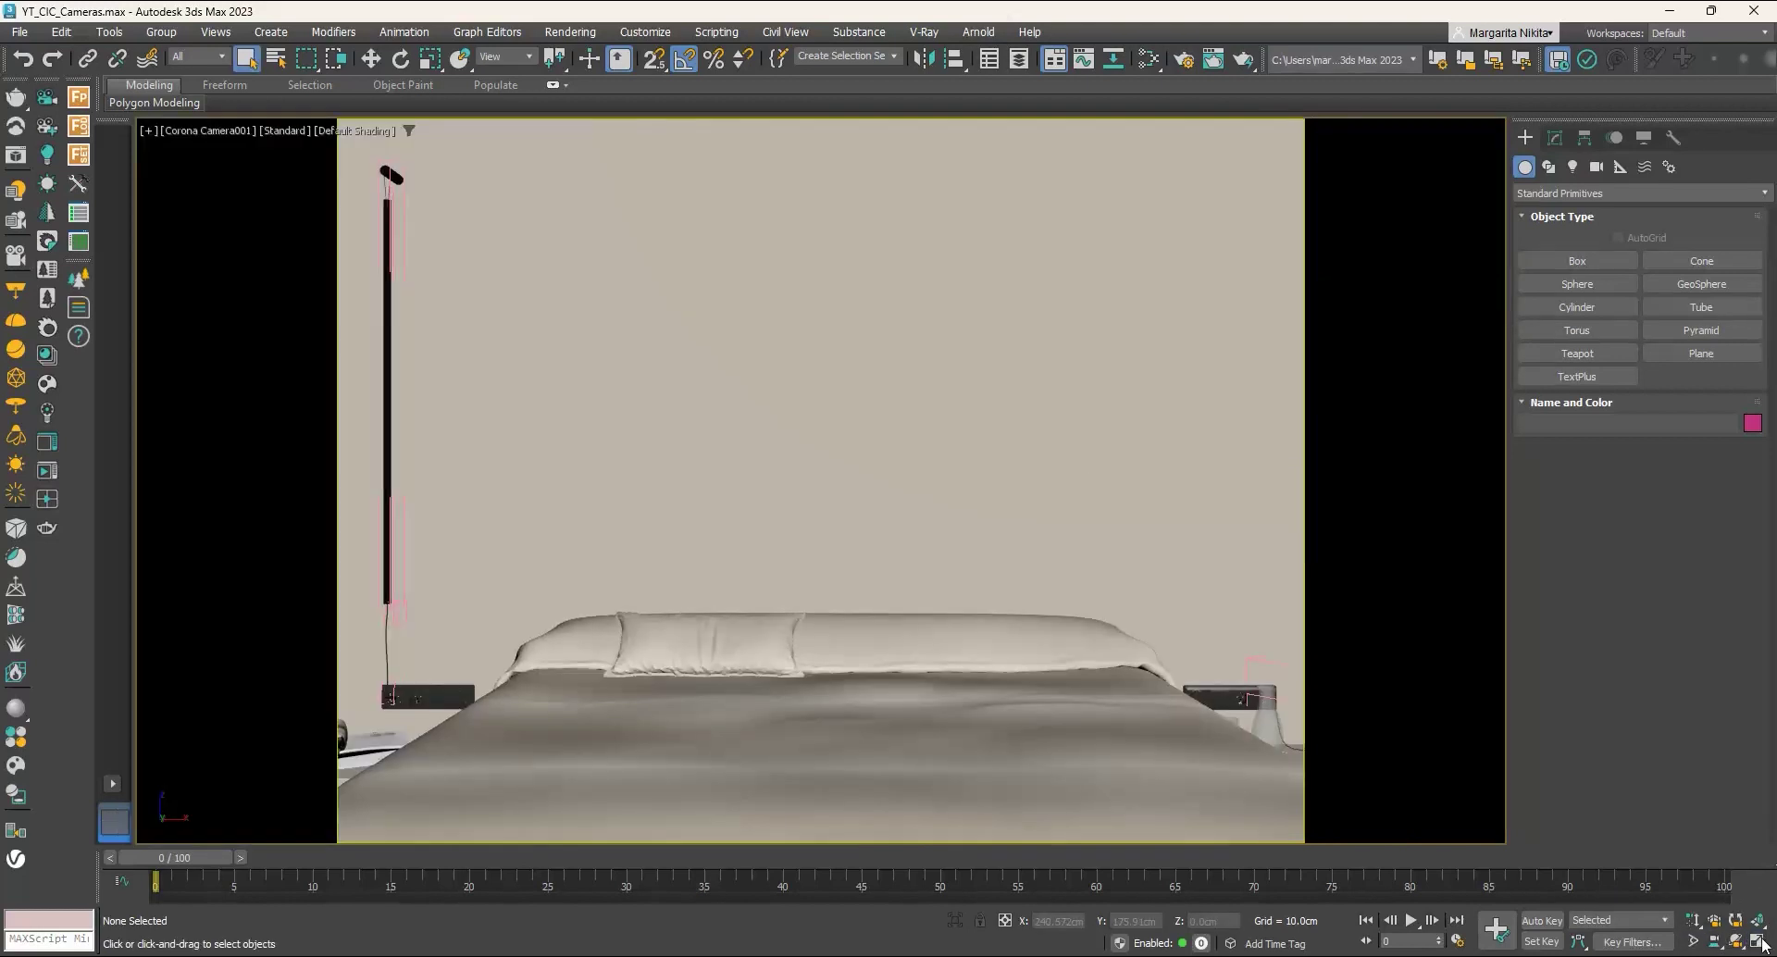
Step: Restore the four-viewport layout and zoom all viewports to the bed
click(1757, 941)
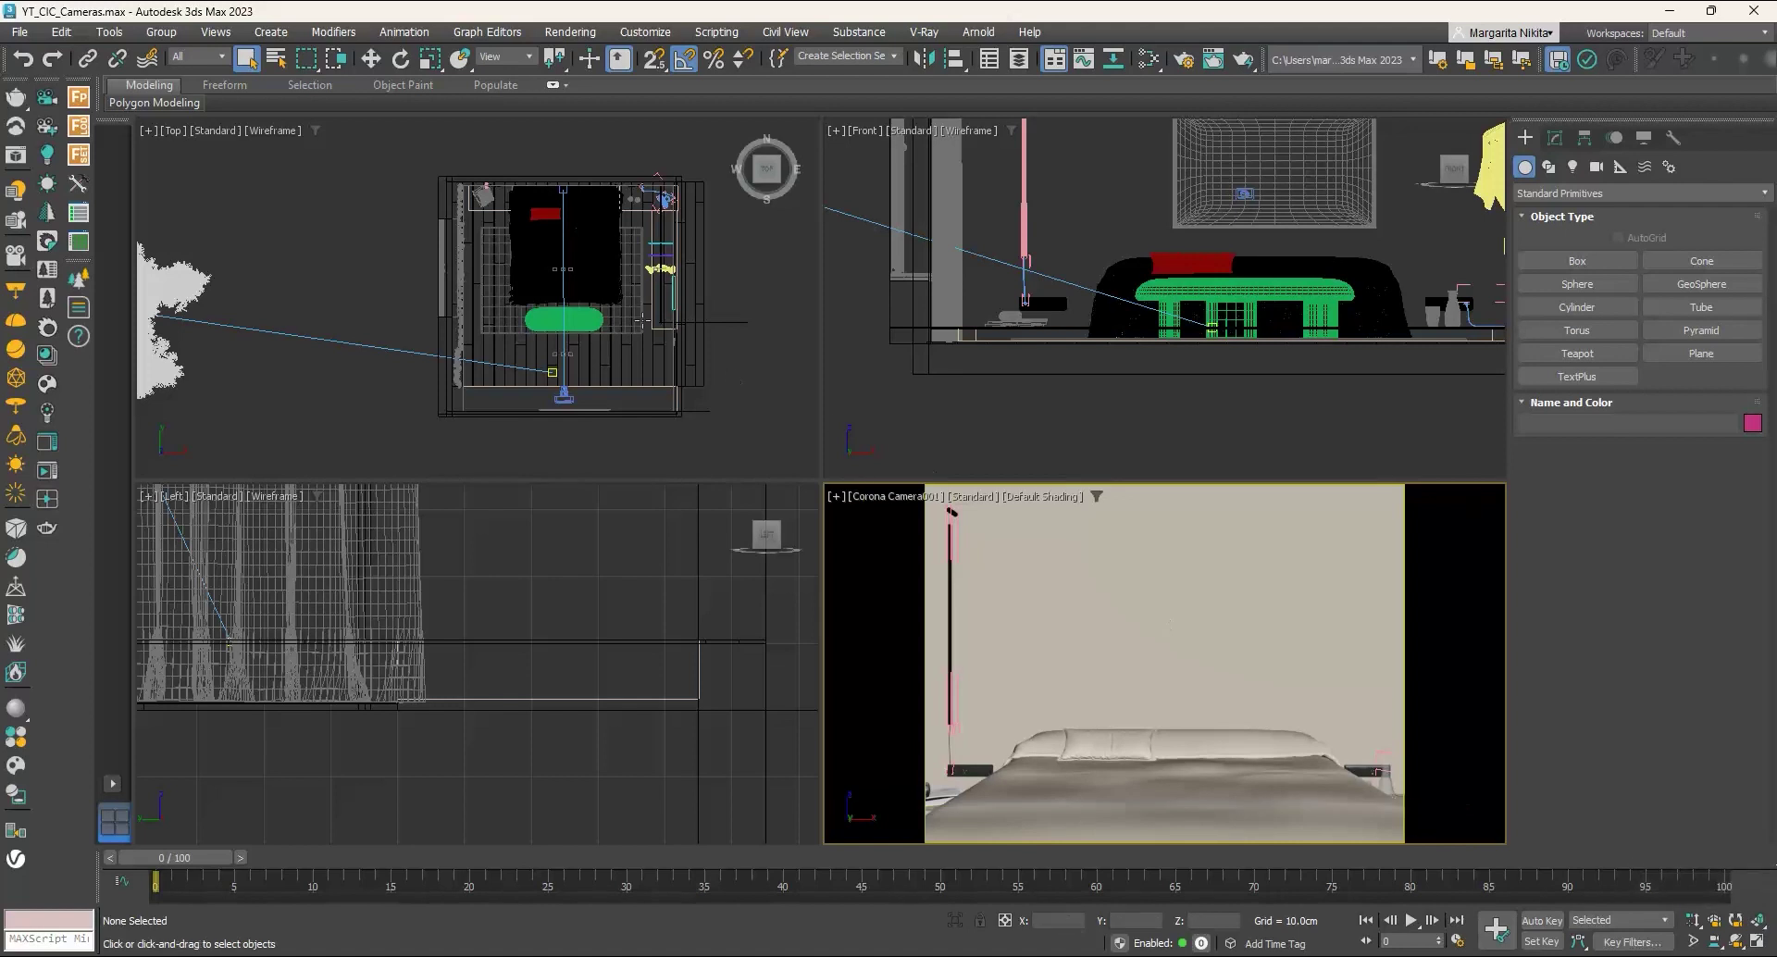
click(370, 58)
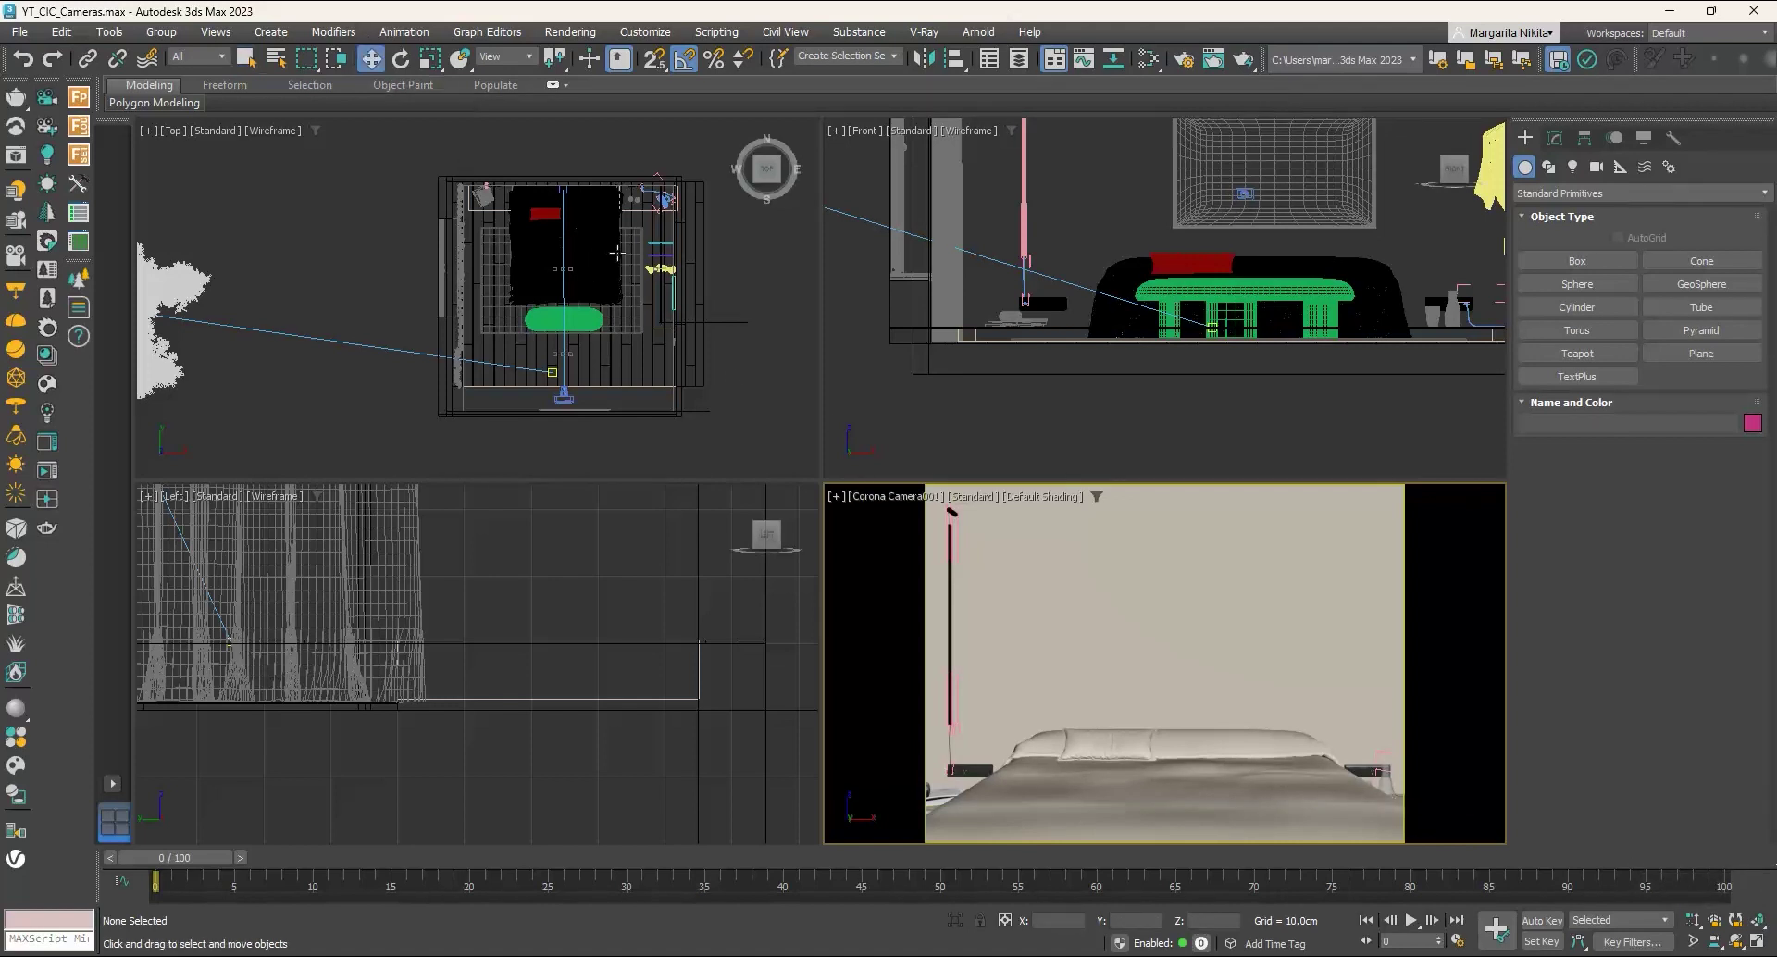
click(616, 253)
click(1758, 922)
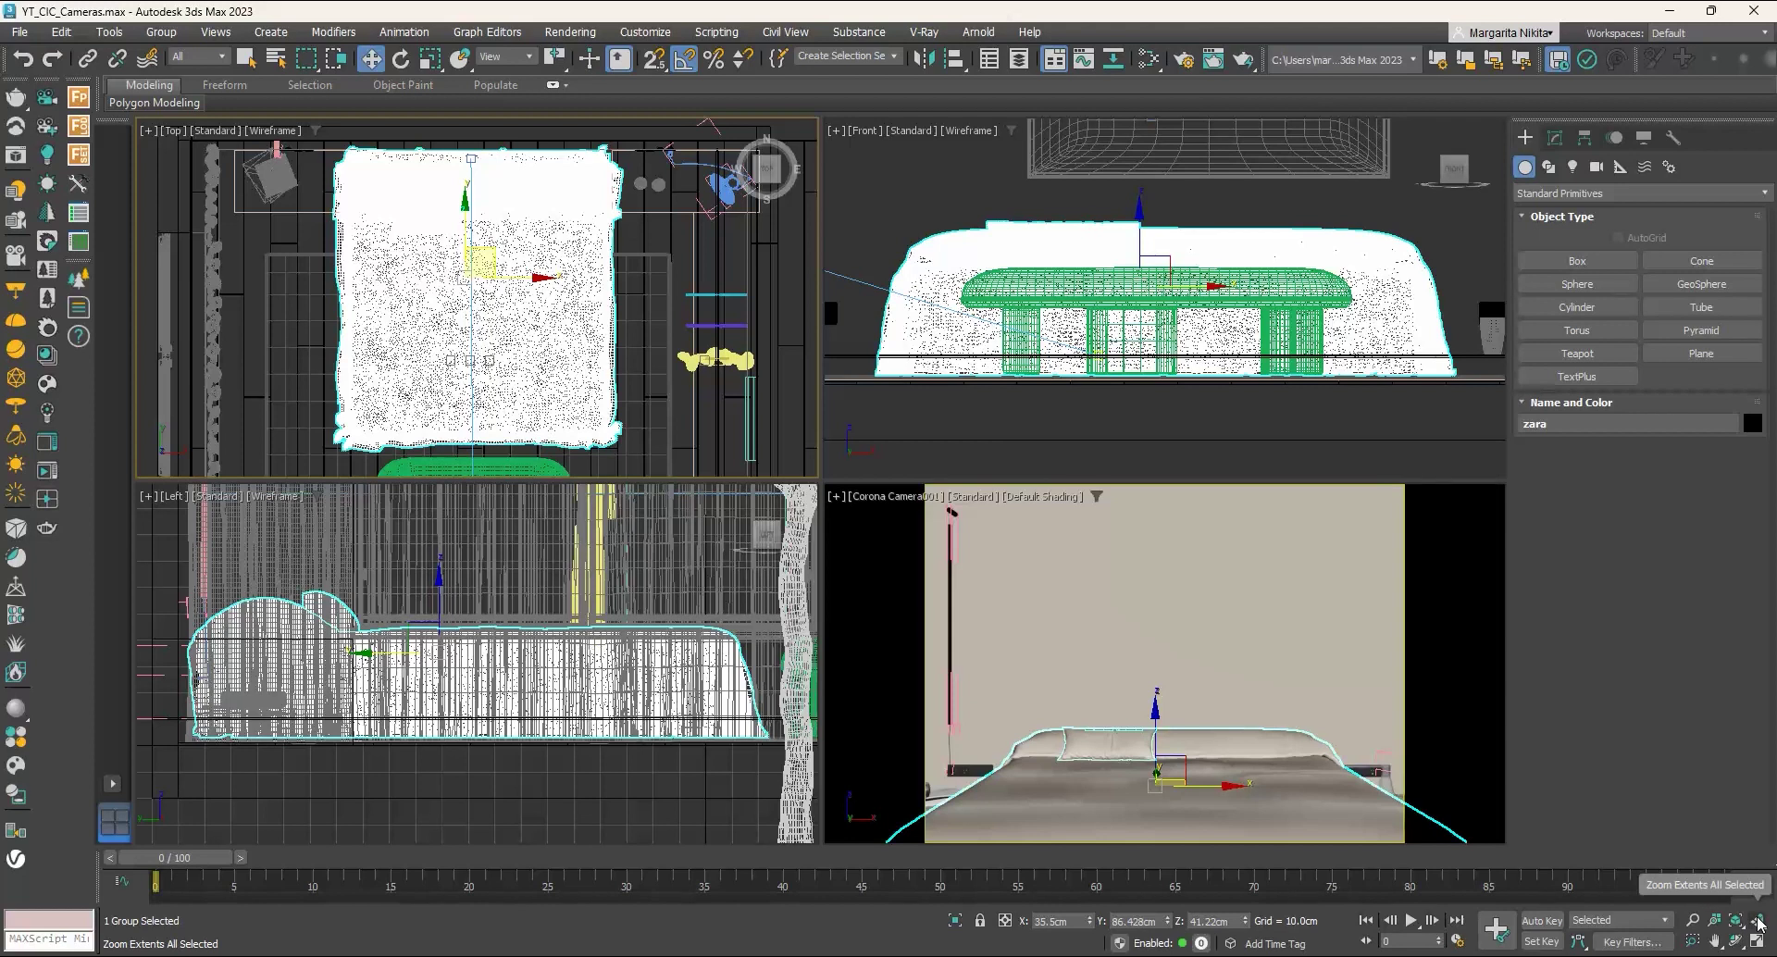
Step: Select Corona Camera001 at the foot end of the room in the Top view
right_click(553, 266)
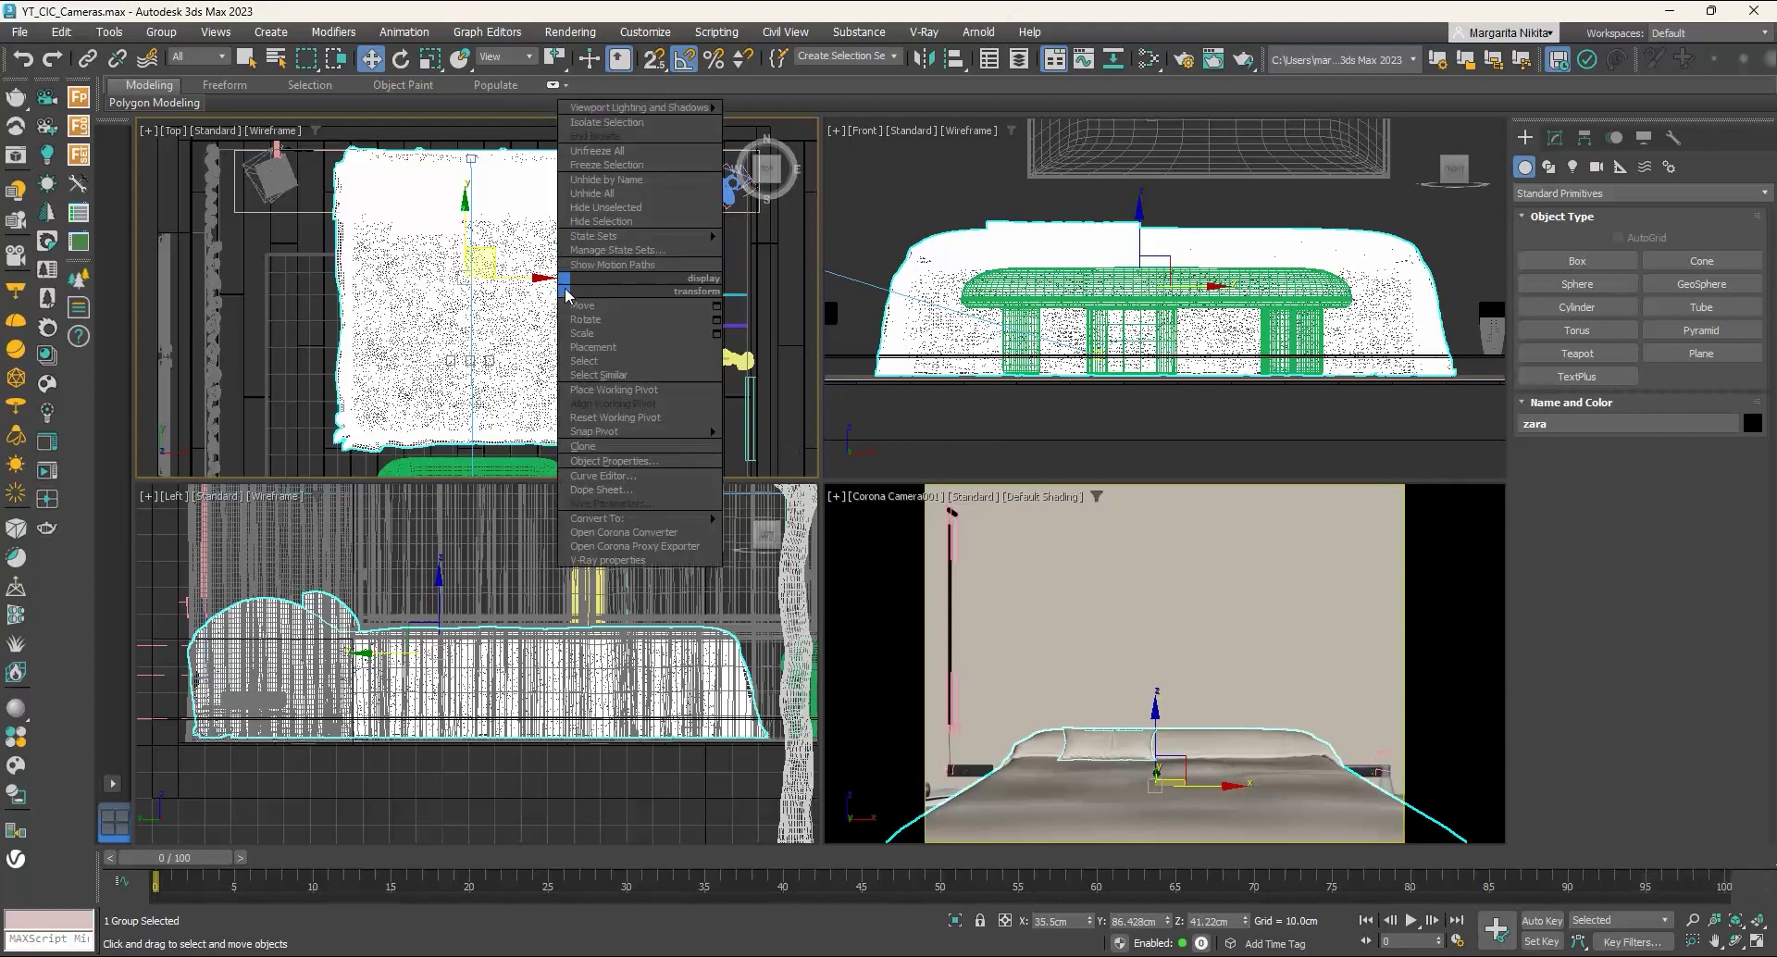
scroll(476, 242, down, 4)
scroll(474, 407, up, 5)
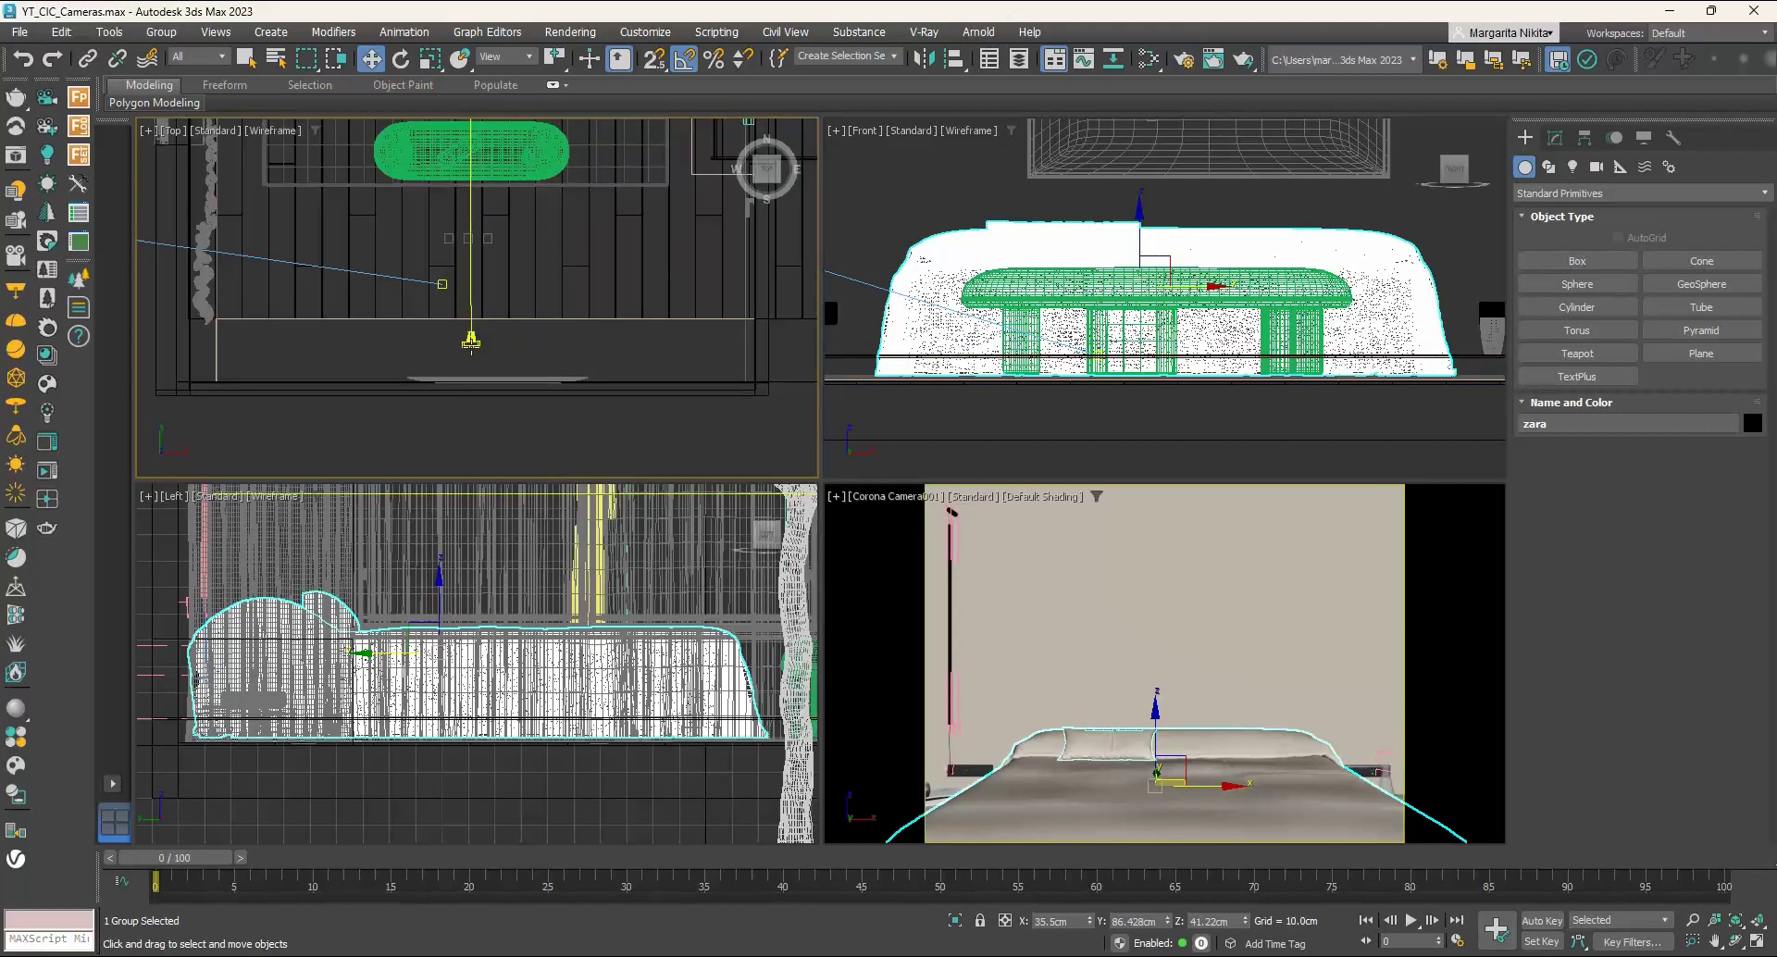
click(471, 341)
scroll(504, 350, down, 6)
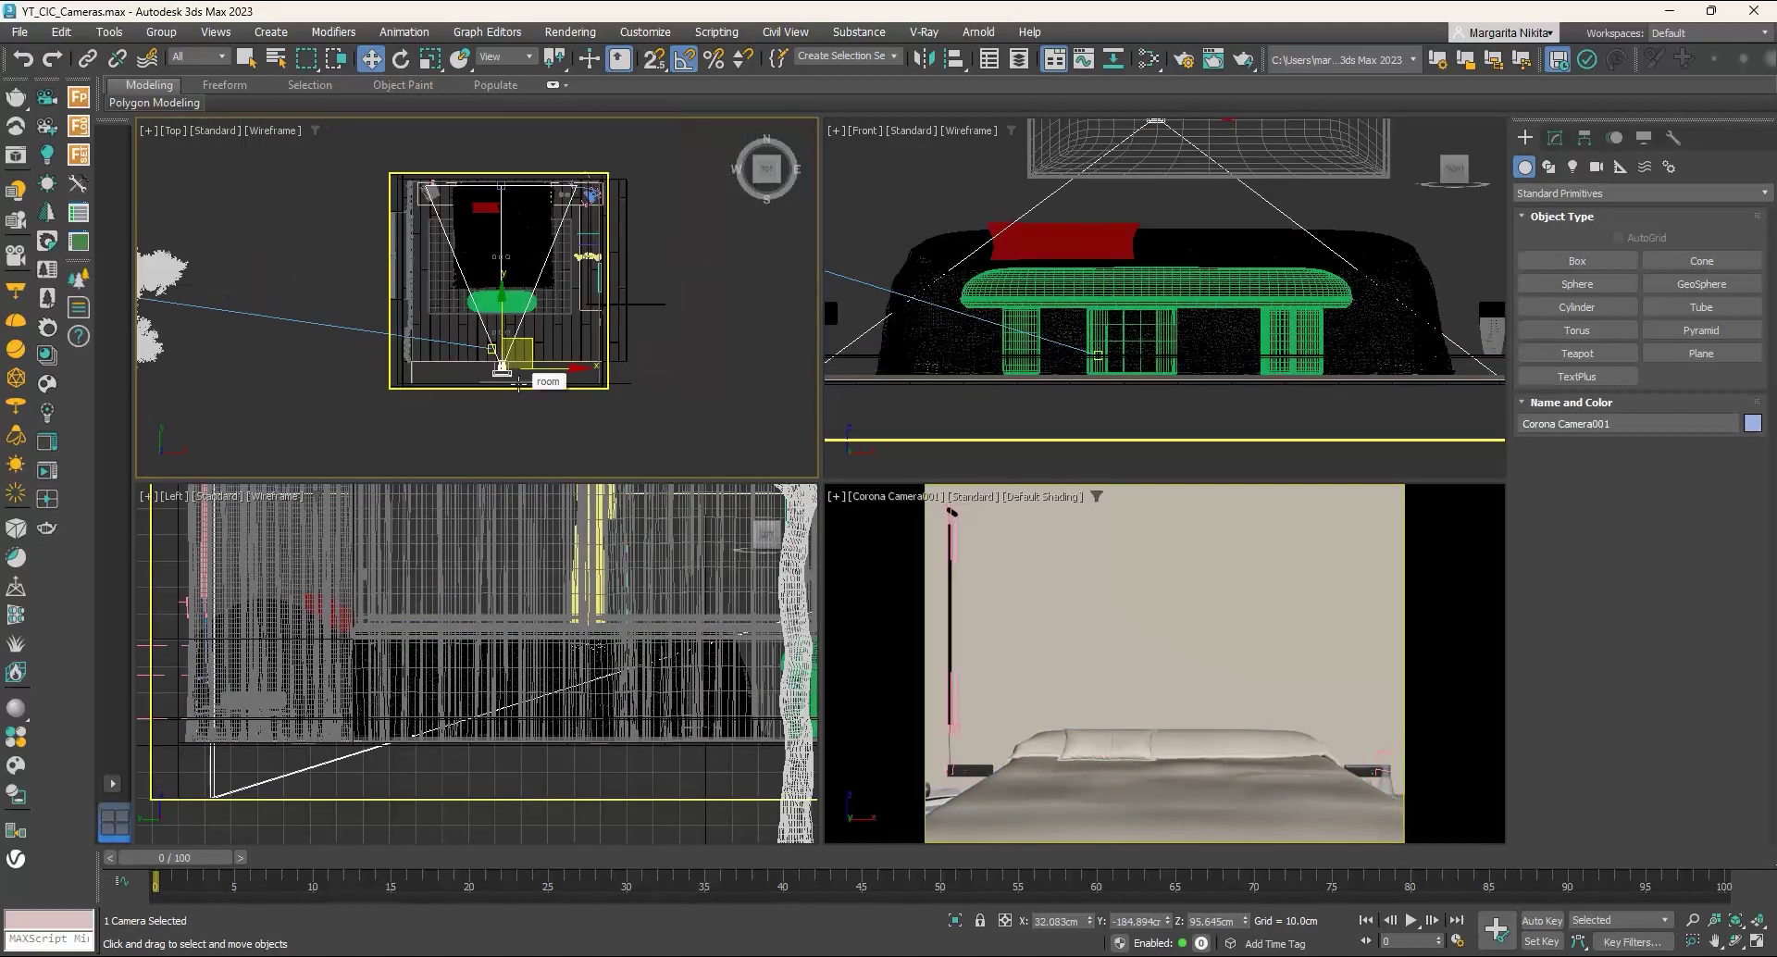
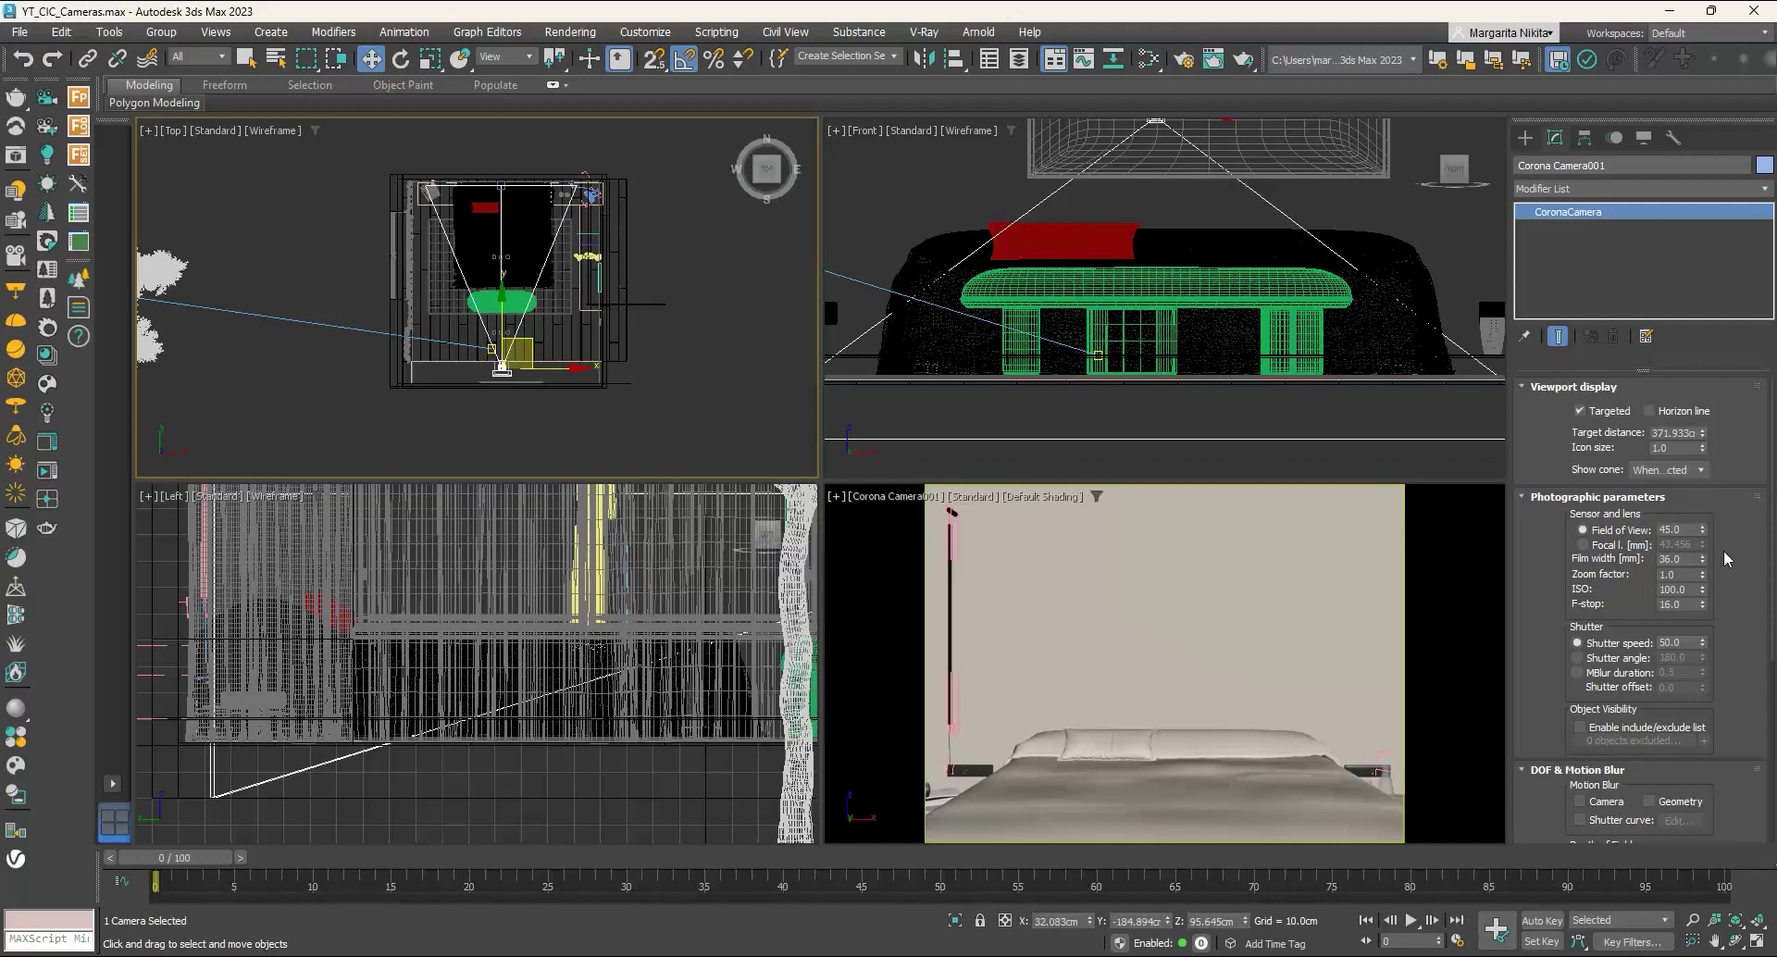
Step: Switch the camera lens control from field of view to focal length and set it to 30 mm
click(1585, 547)
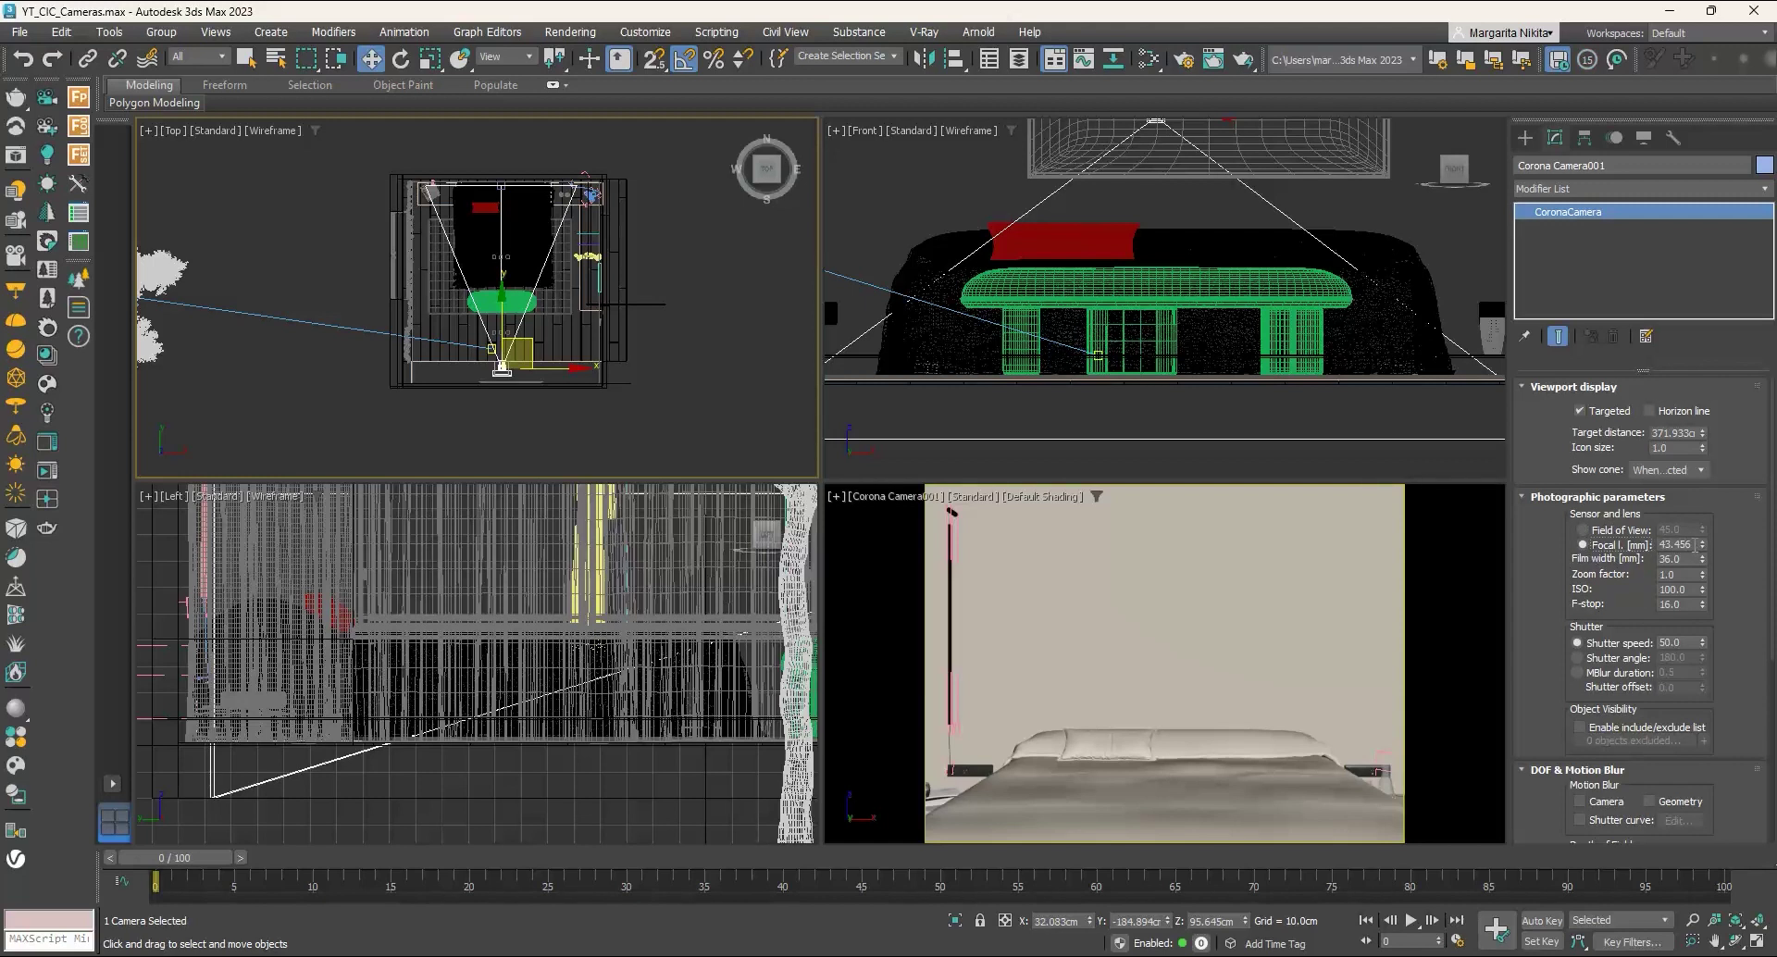
double_click(1693, 544)
text(30)
key(Return)
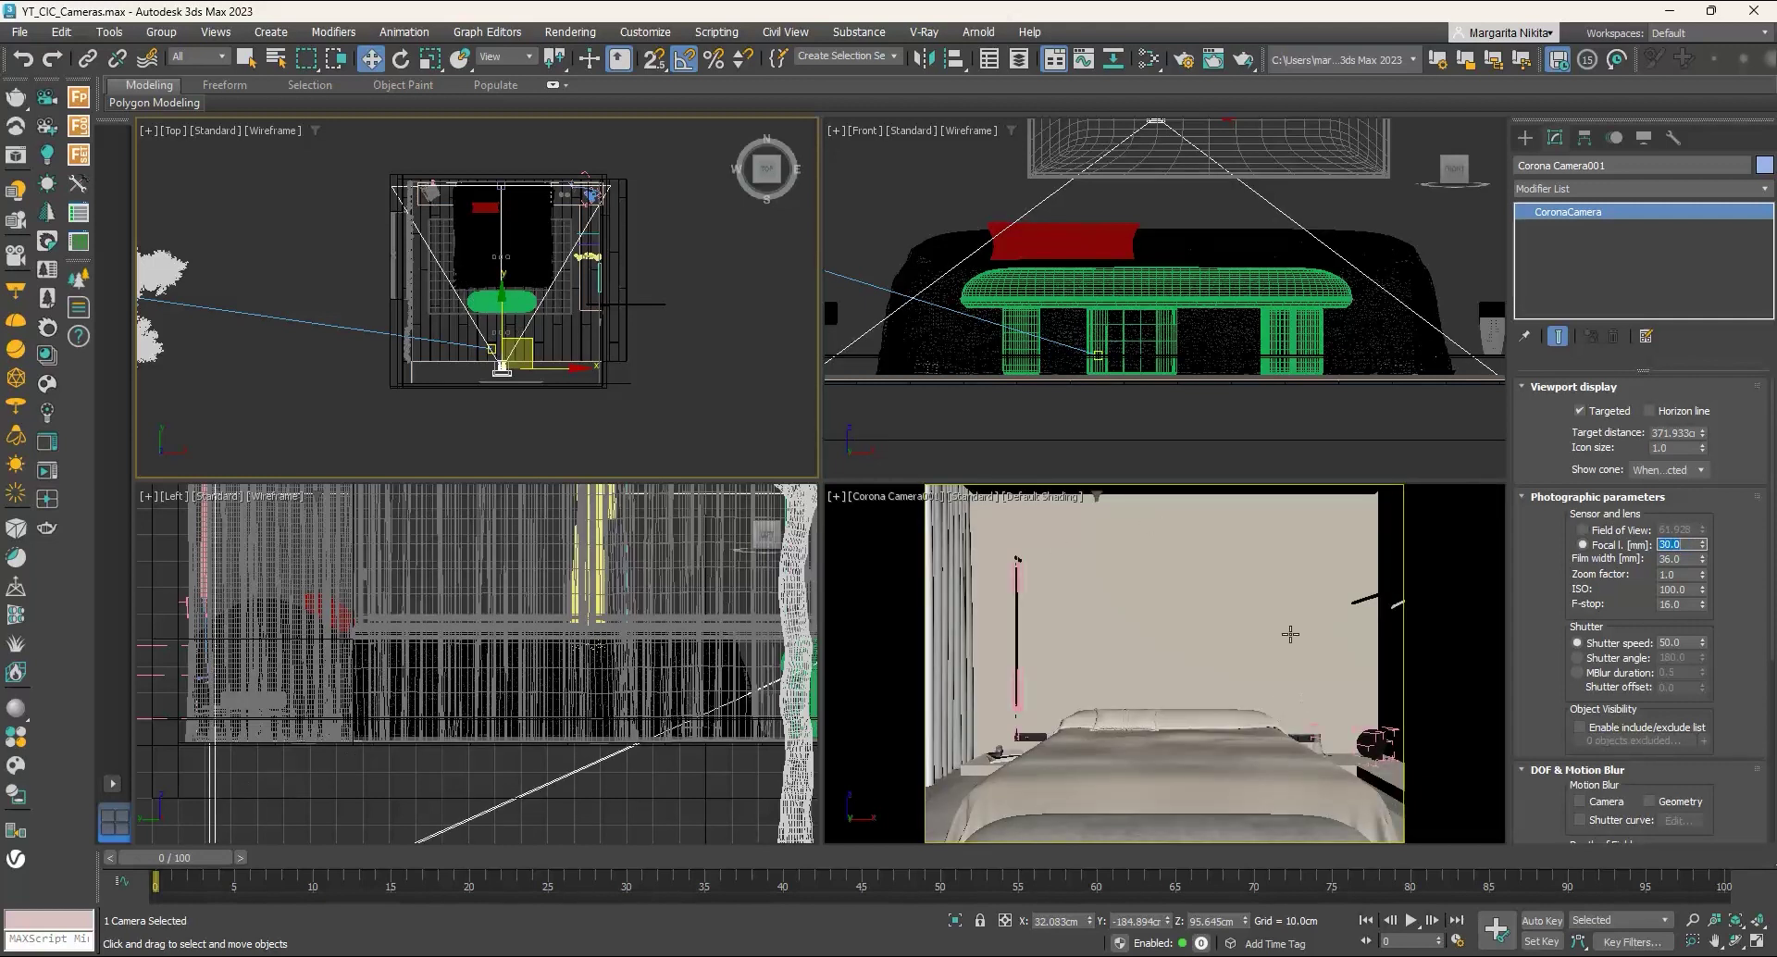
scroll(477, 370, up, 5)
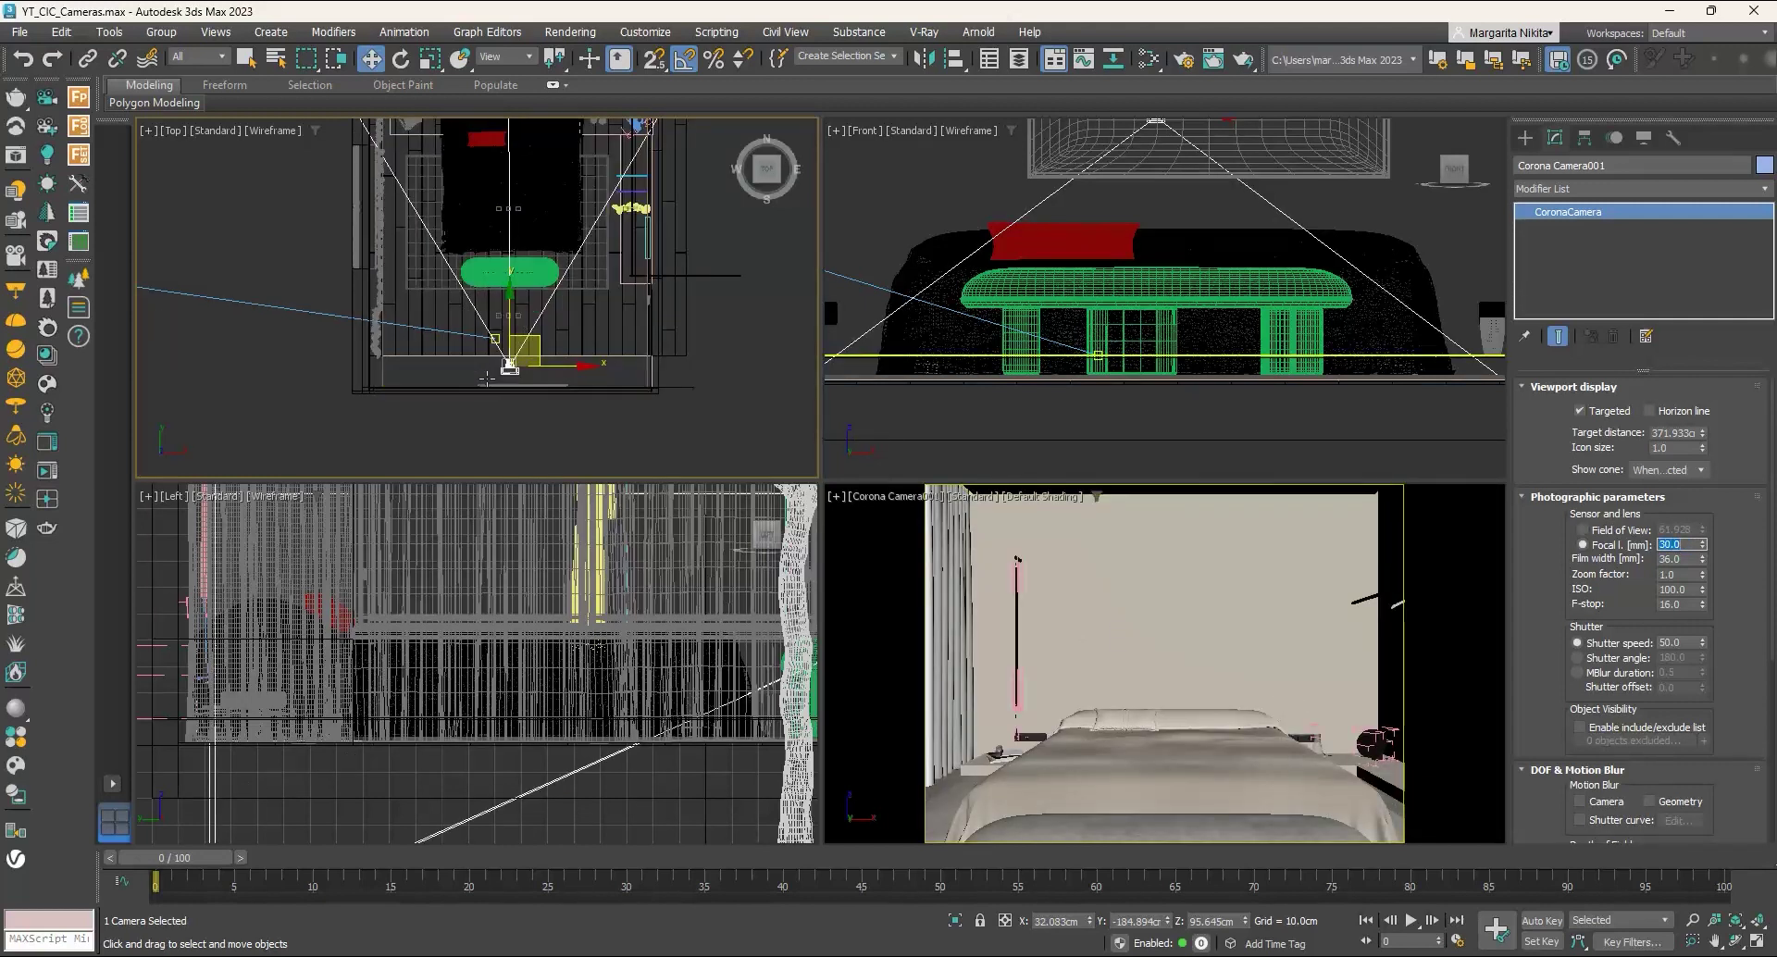
scroll(569, 420, down, 6)
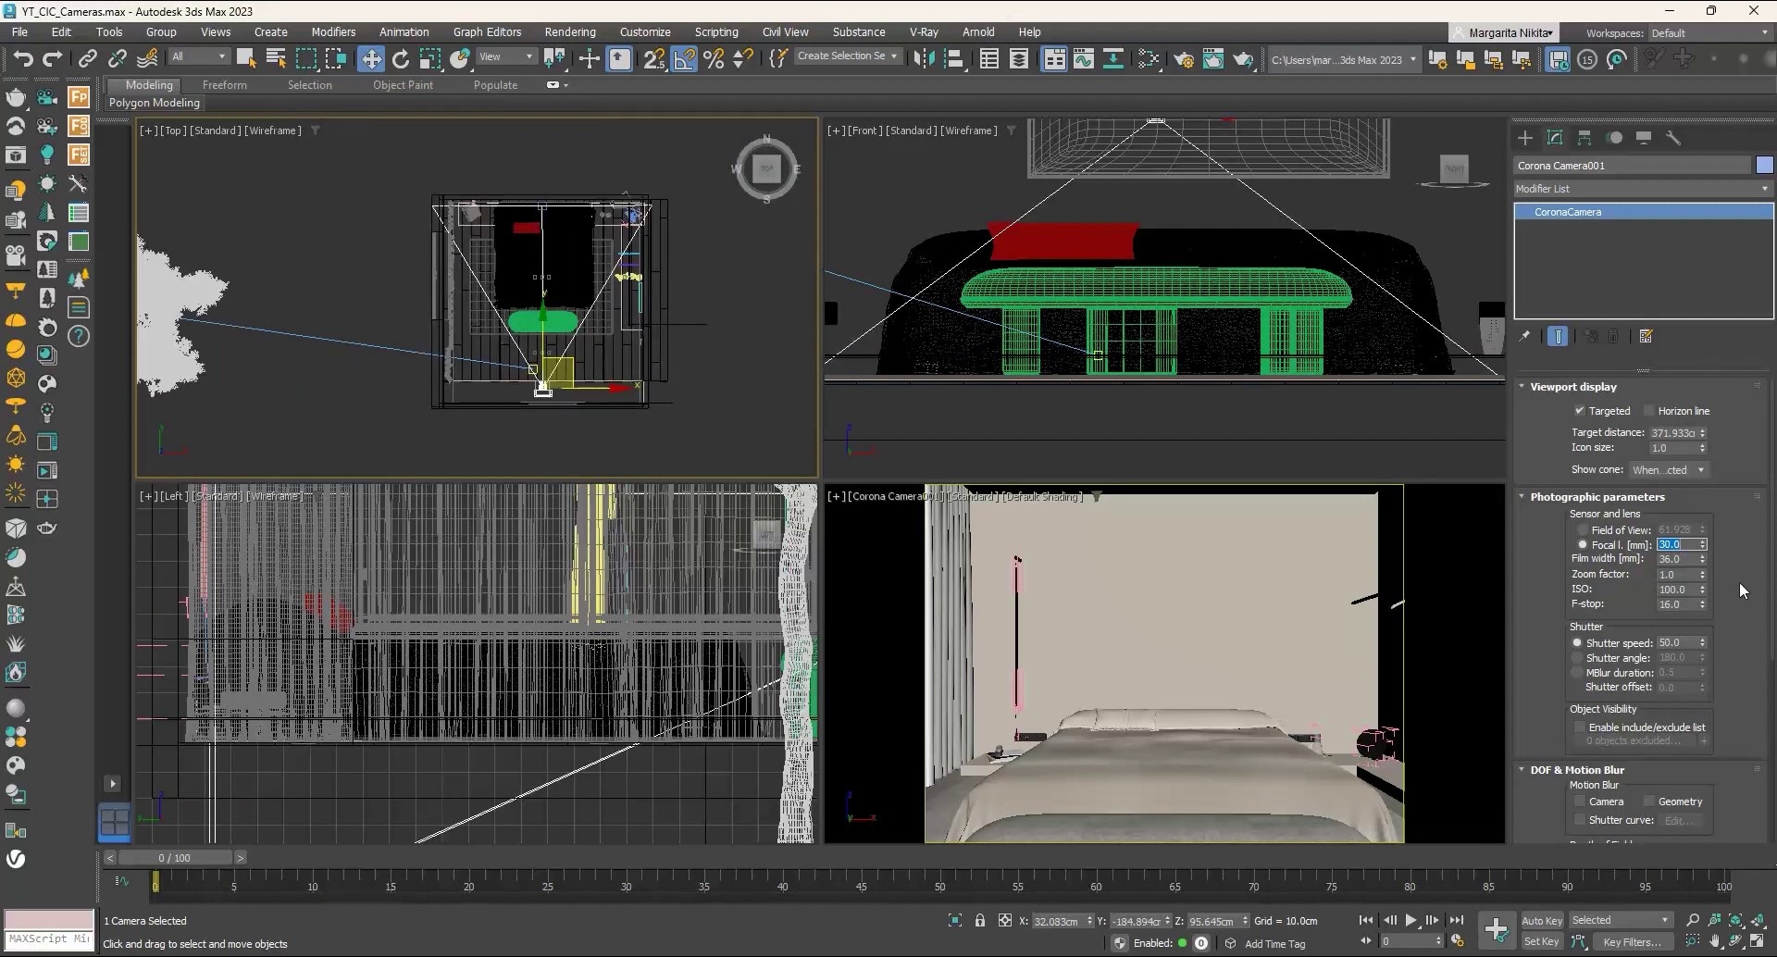
Step: Set the camera's focal length to 20 mm and reduce it further to 14.8 mm
text(20)
key(Return)
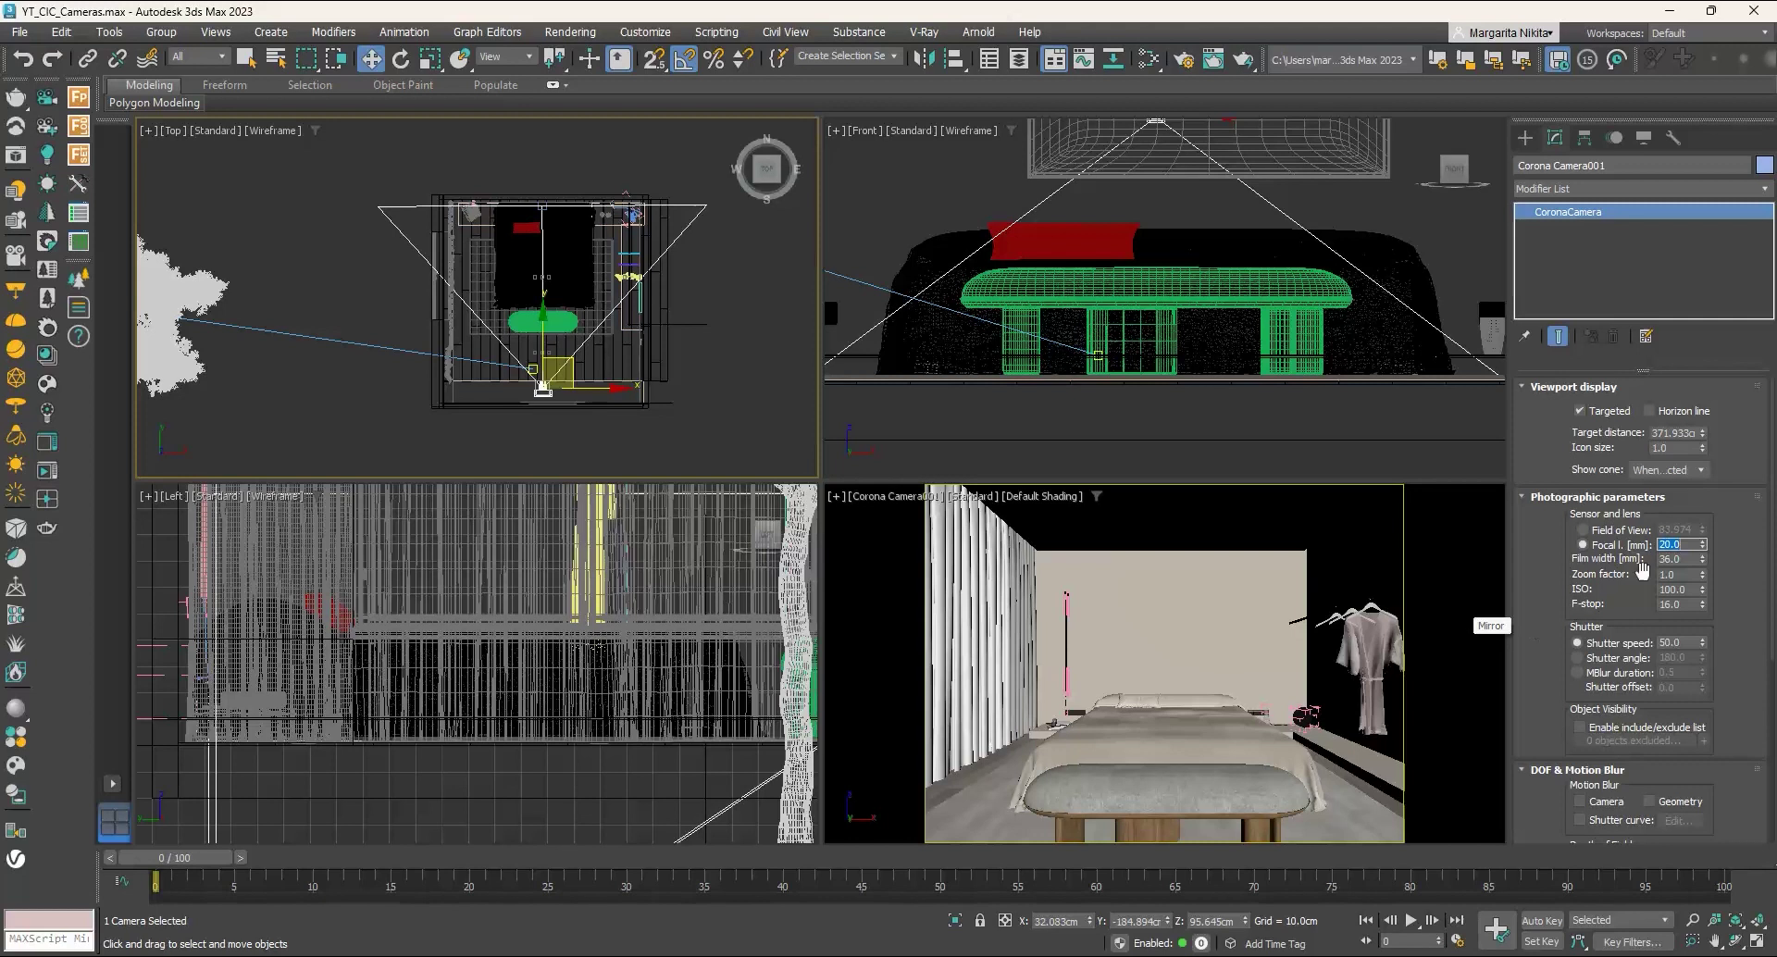
drag(1701, 550, 1707, 565)
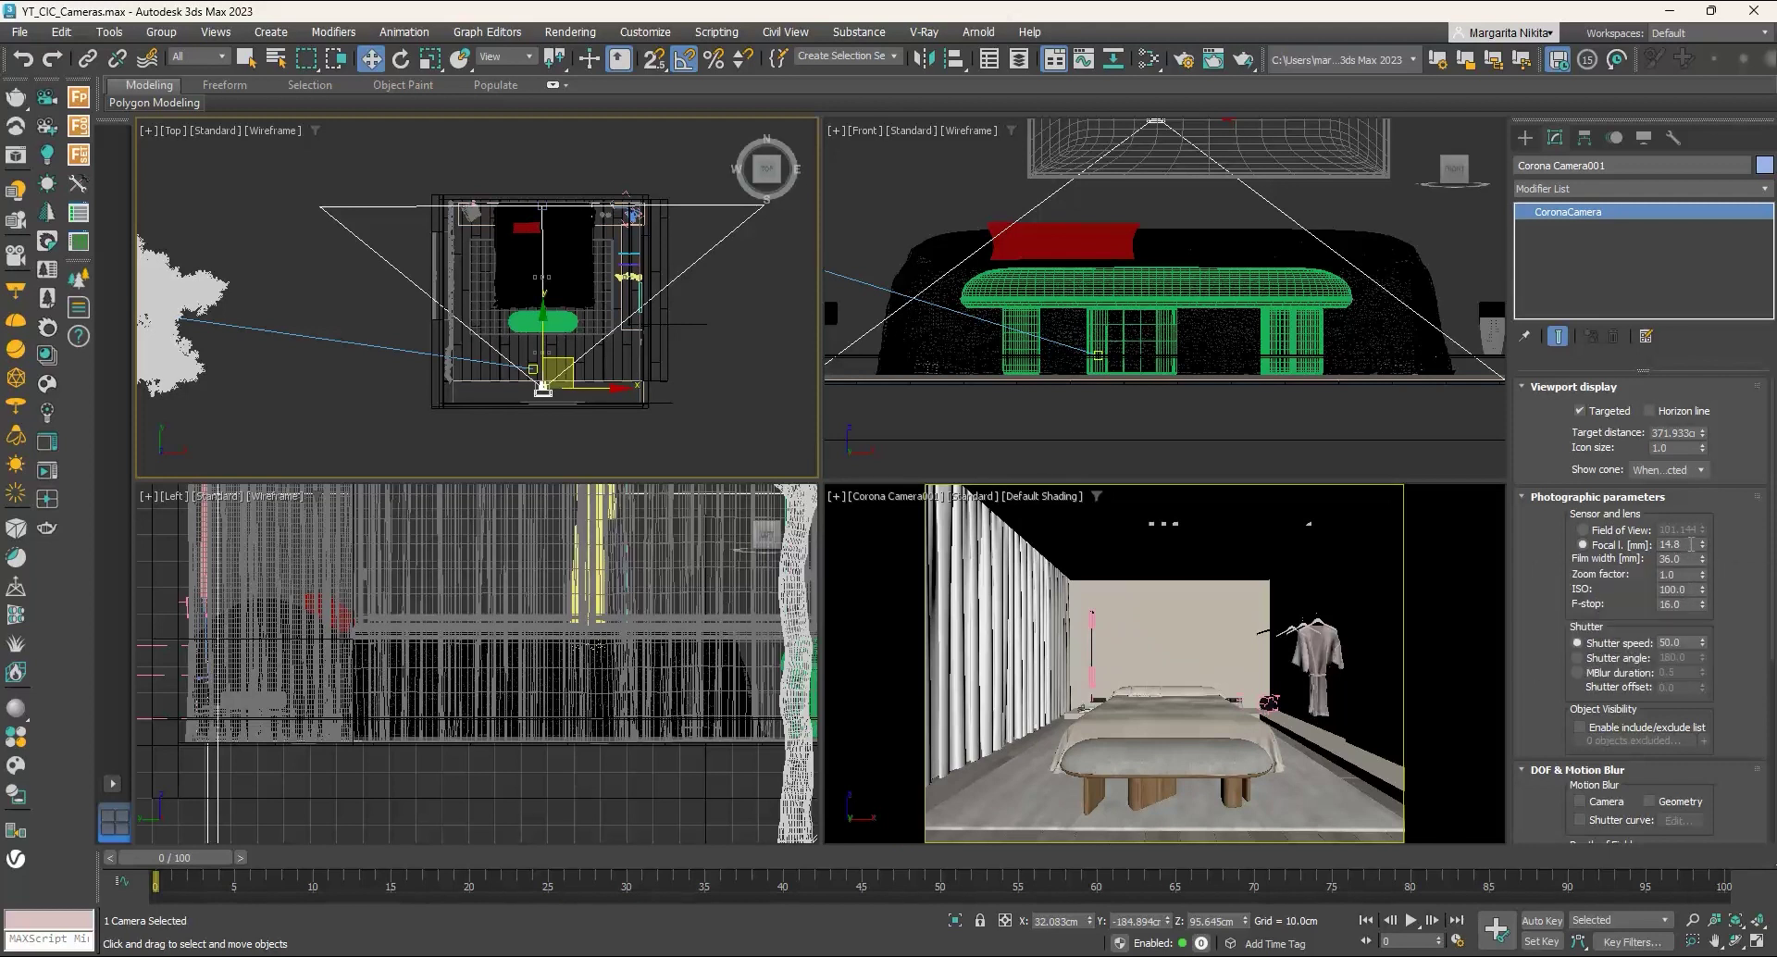
Step: Set the camera's focal length to 40 mm
double_click(1658, 545)
text(40)
key(Return)
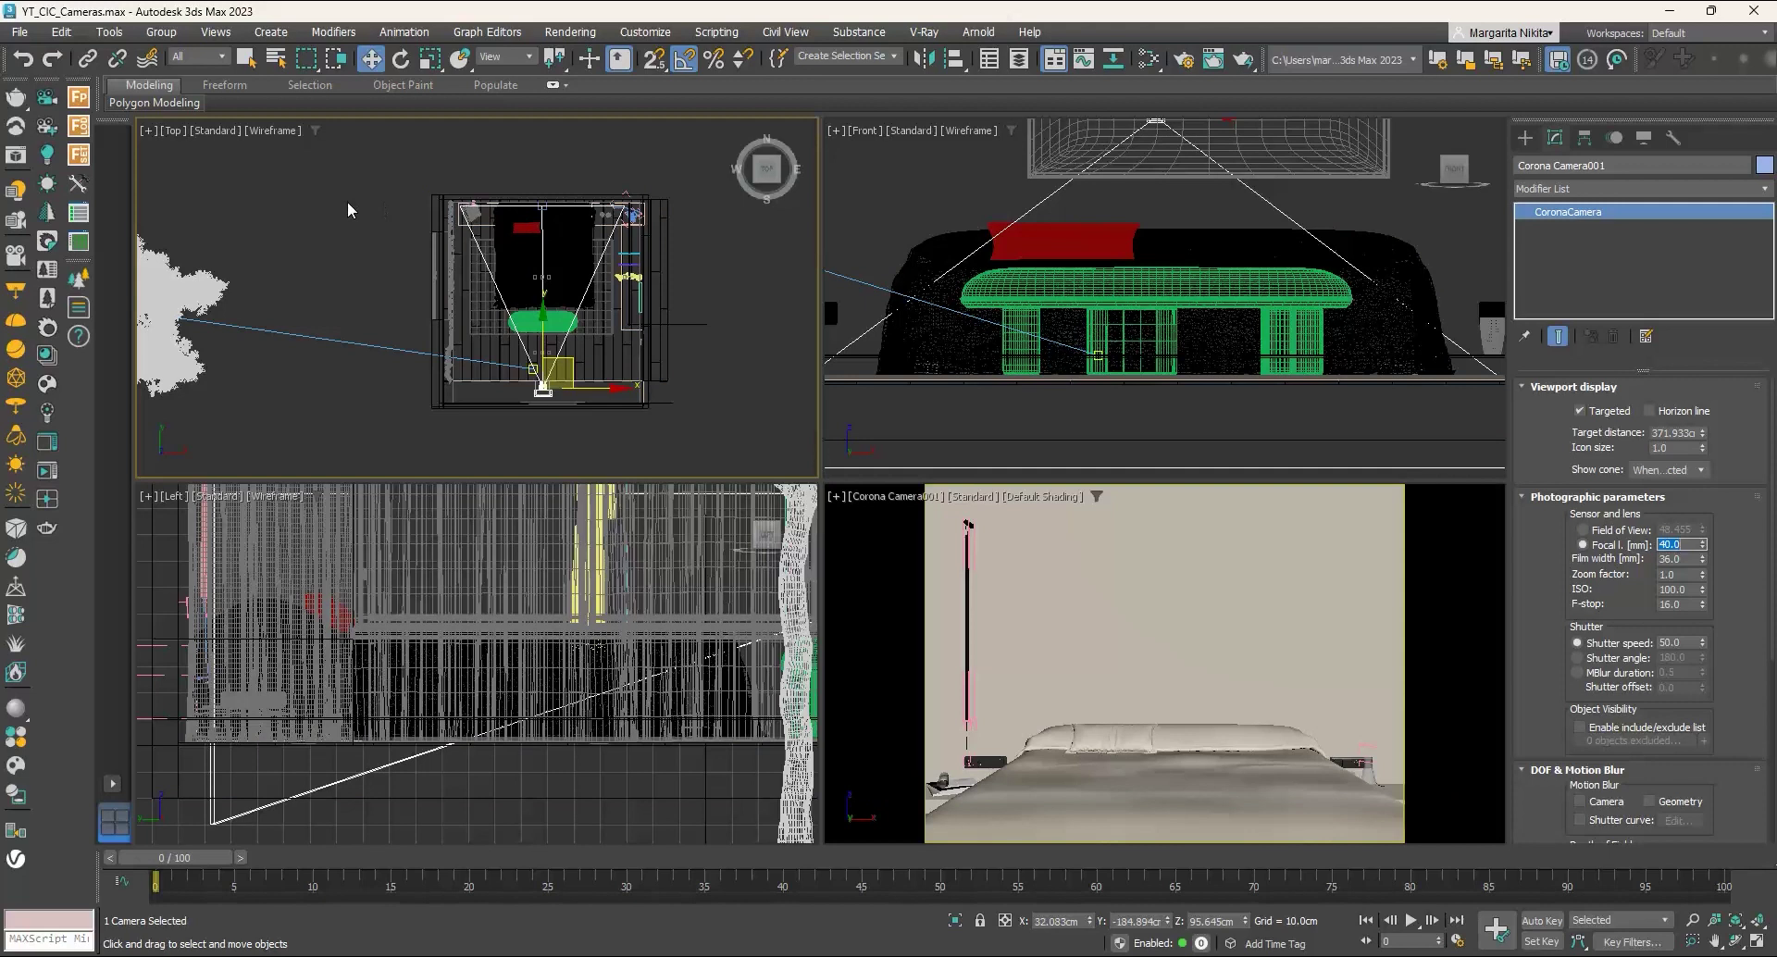
Step: Move the camera straight back along Y in the Top view, outside the room, to about Y -409 cm
scroll(360, 232, up, 2)
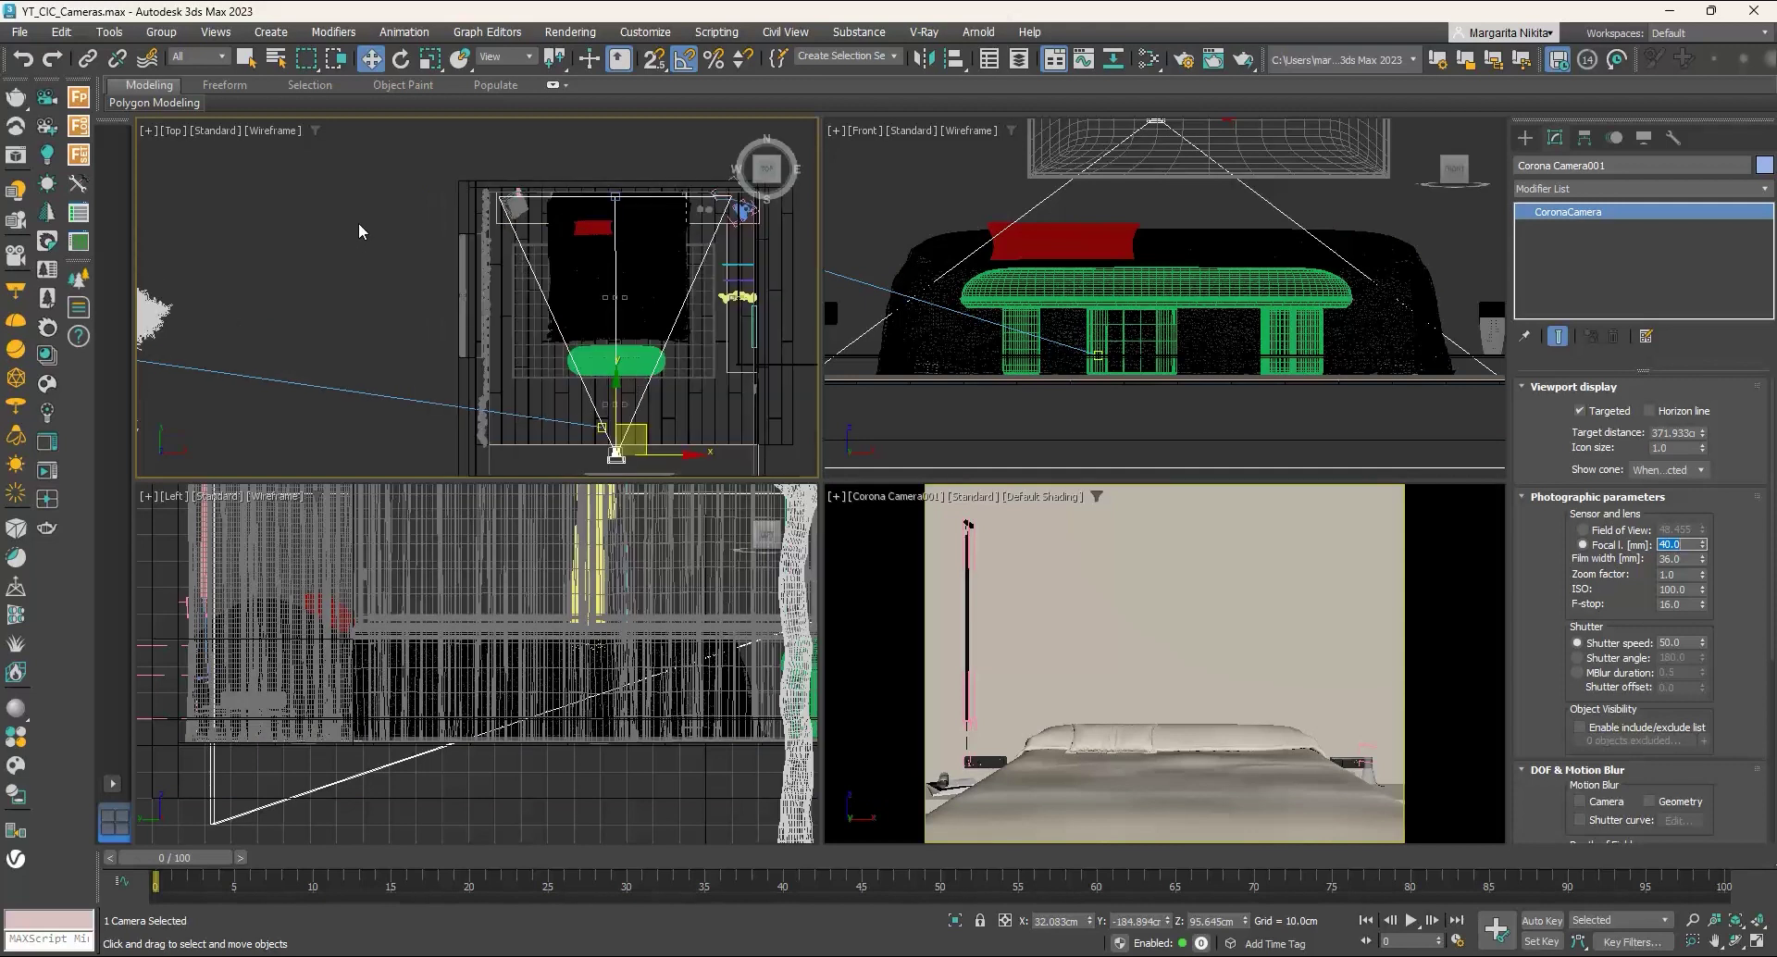
scroll(417, 206, down, 1)
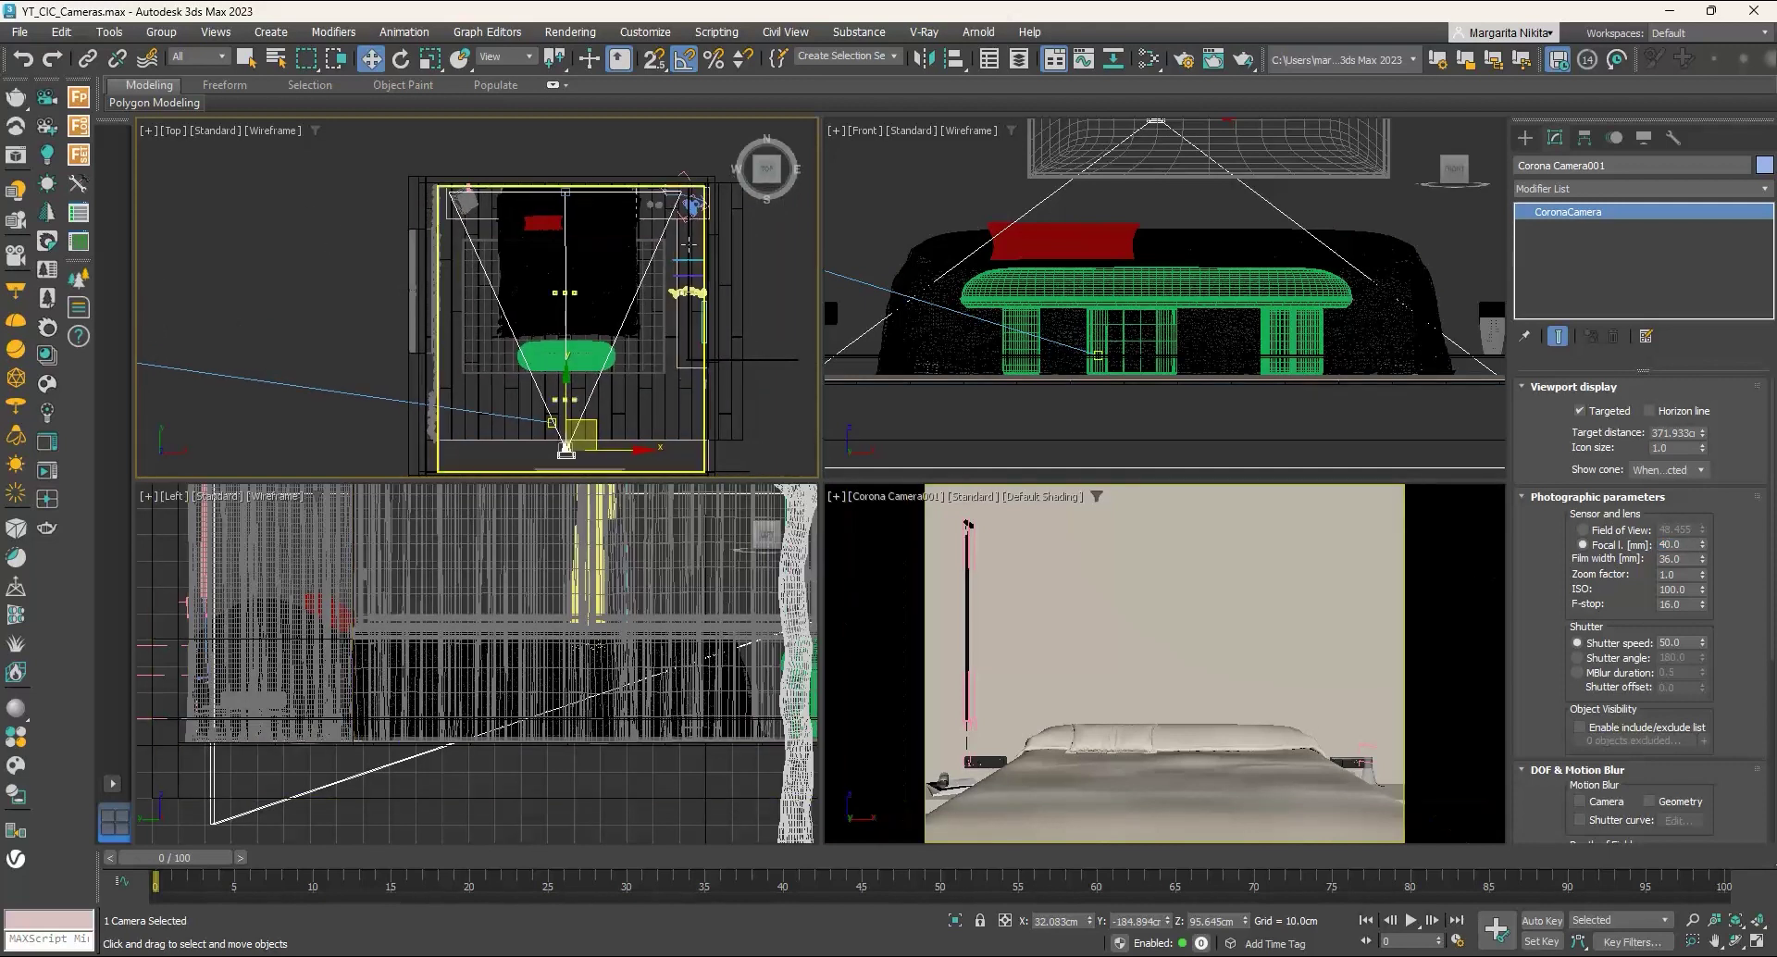
scroll(611, 218, down, 3)
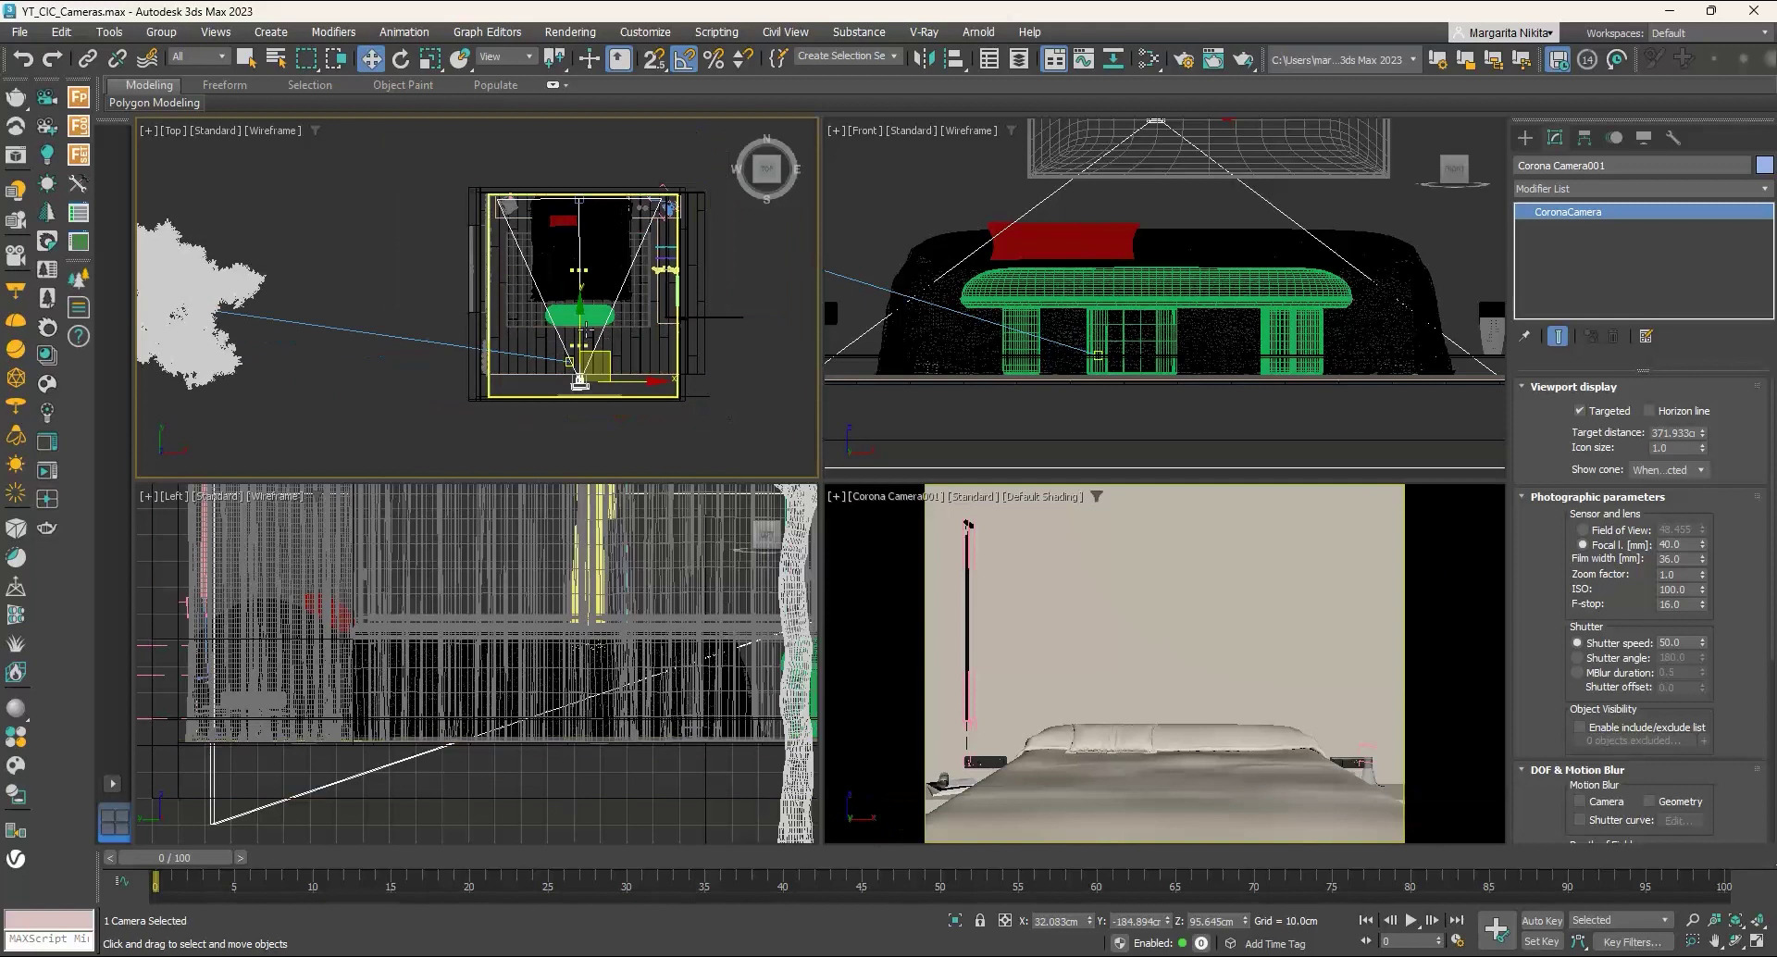
drag(579, 319, 570, 424)
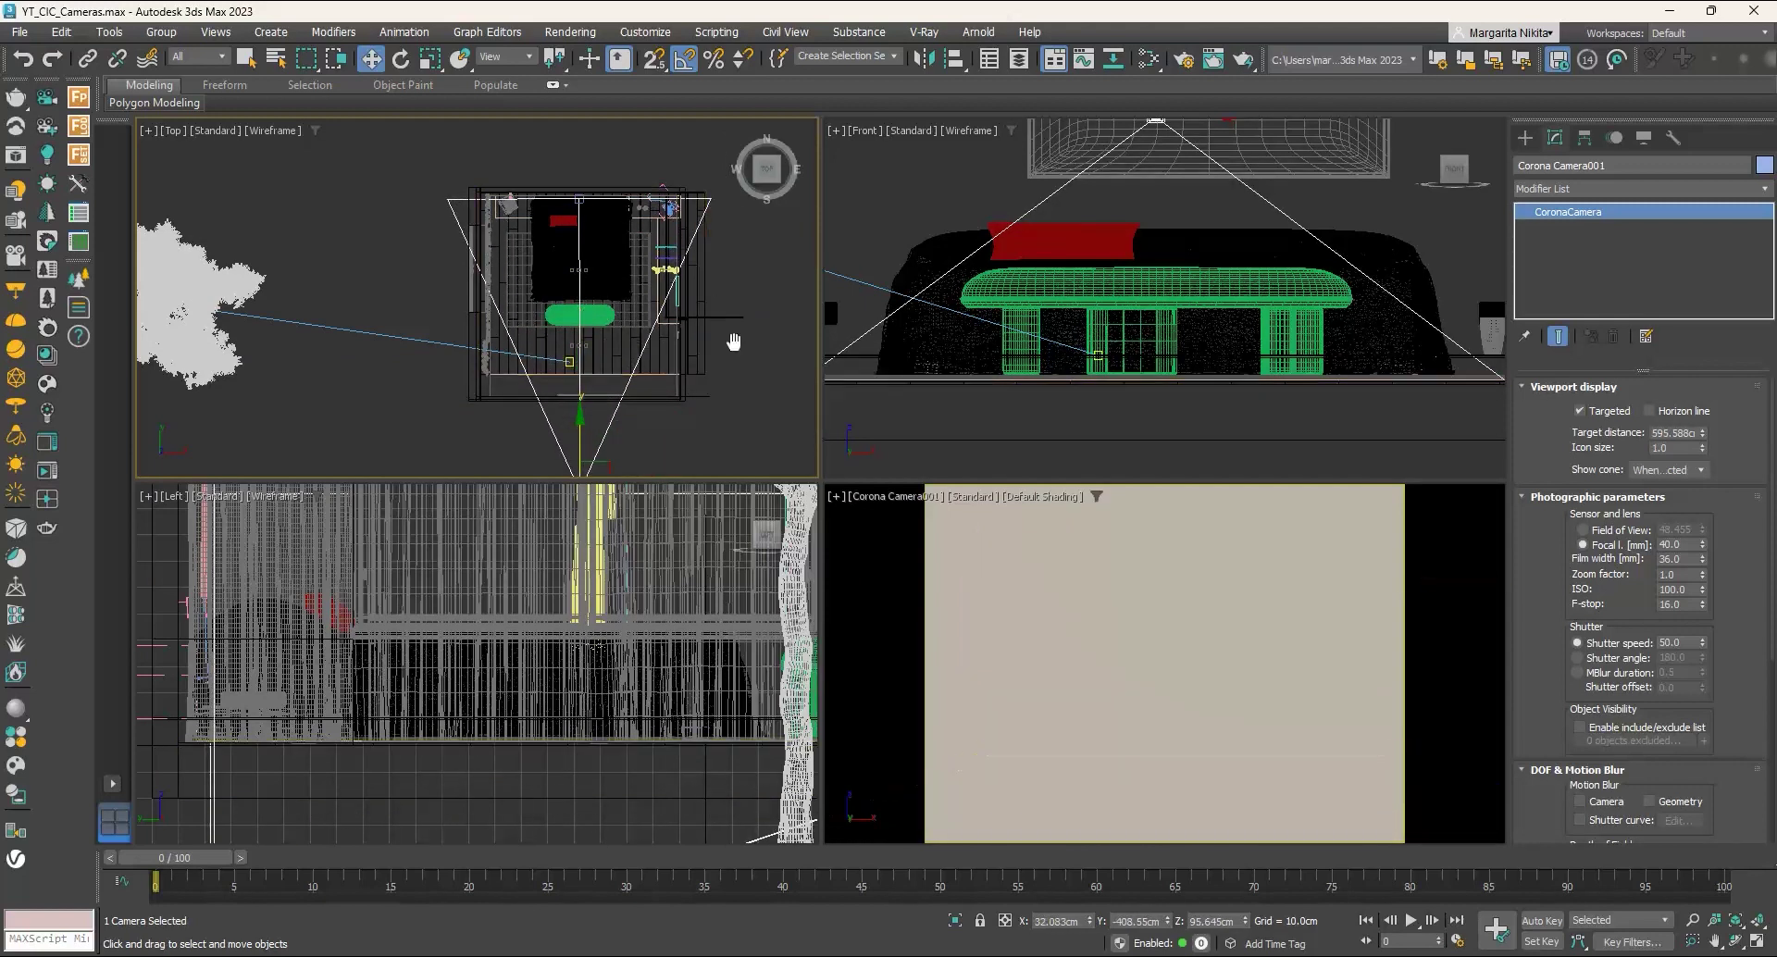
middle_drag(732, 340, 702, 309)
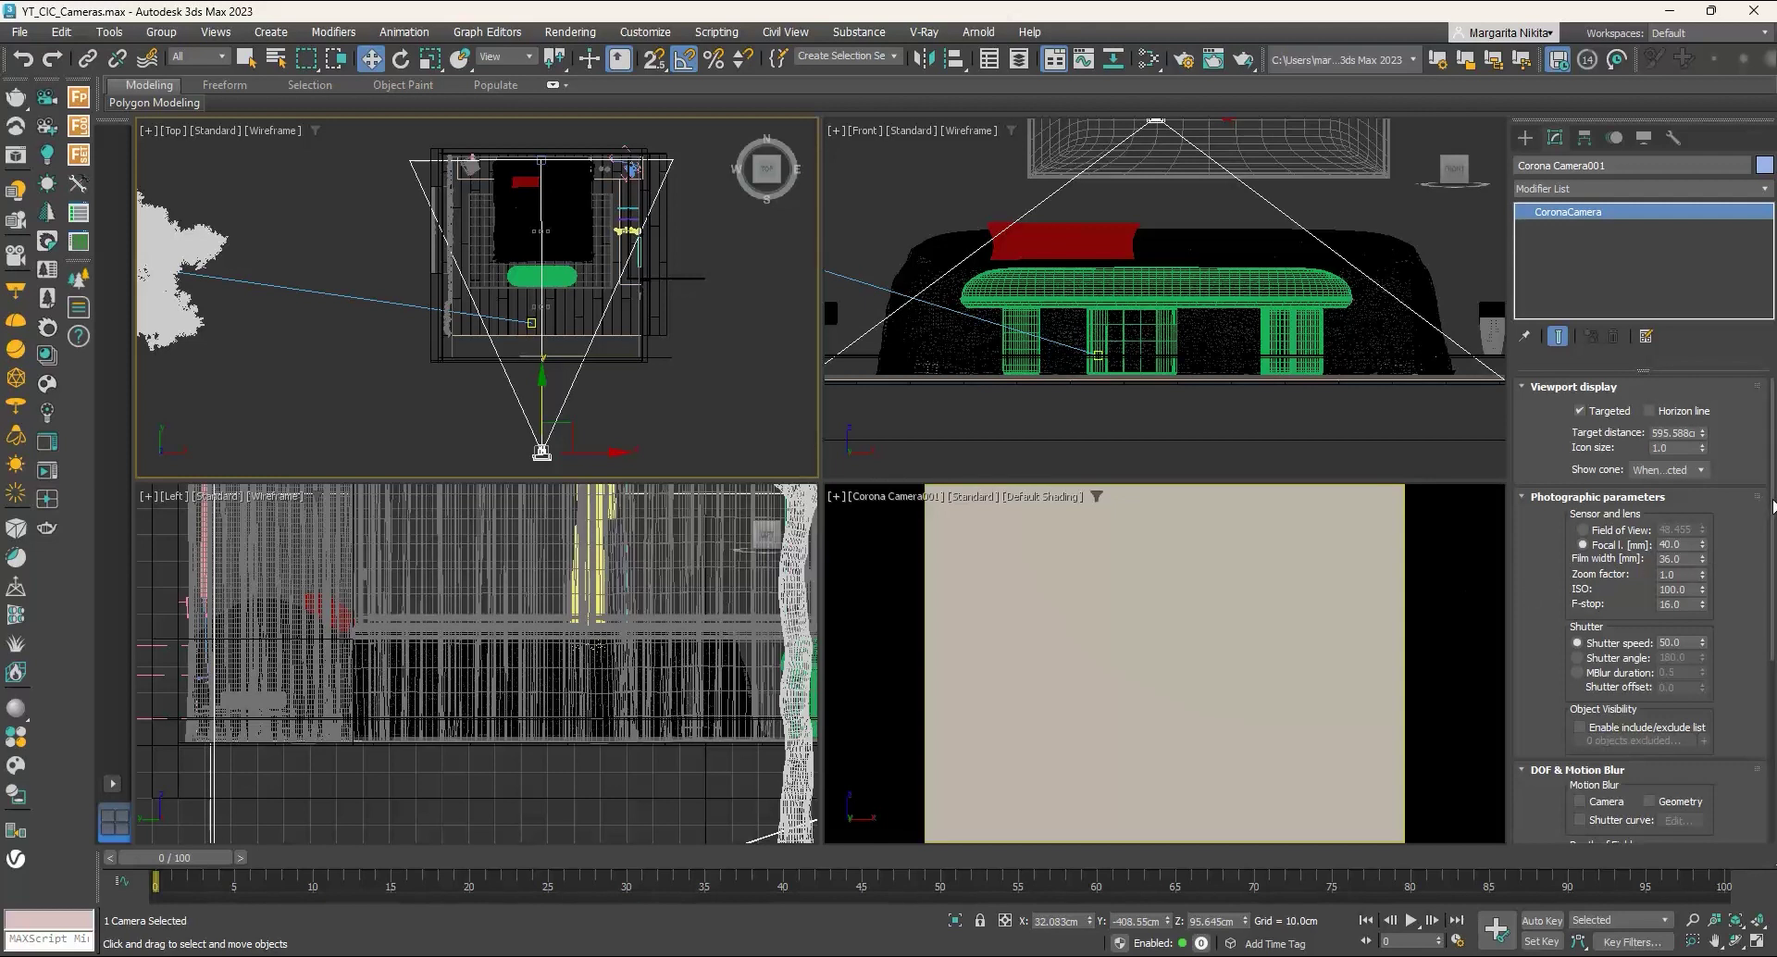
Step: Enable camera clipping with its planes shown in the viewport, and set the near clipping distance to 100 cm
scroll(1772, 504, down, 5)
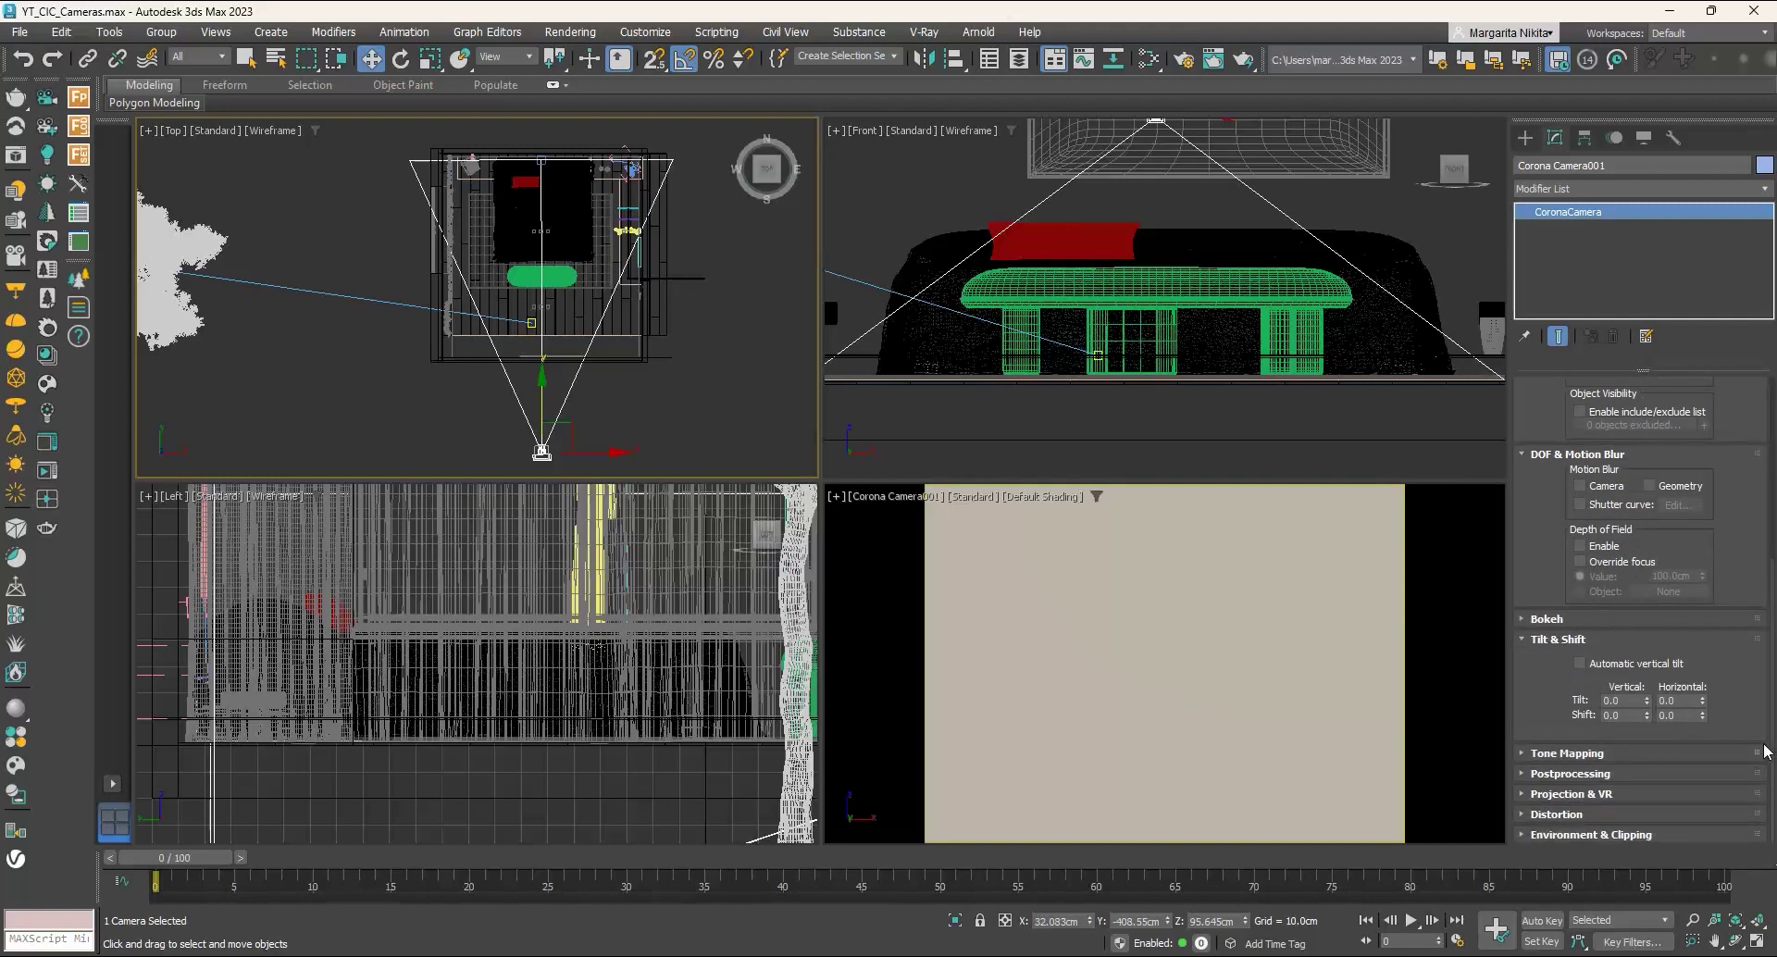
click(1533, 836)
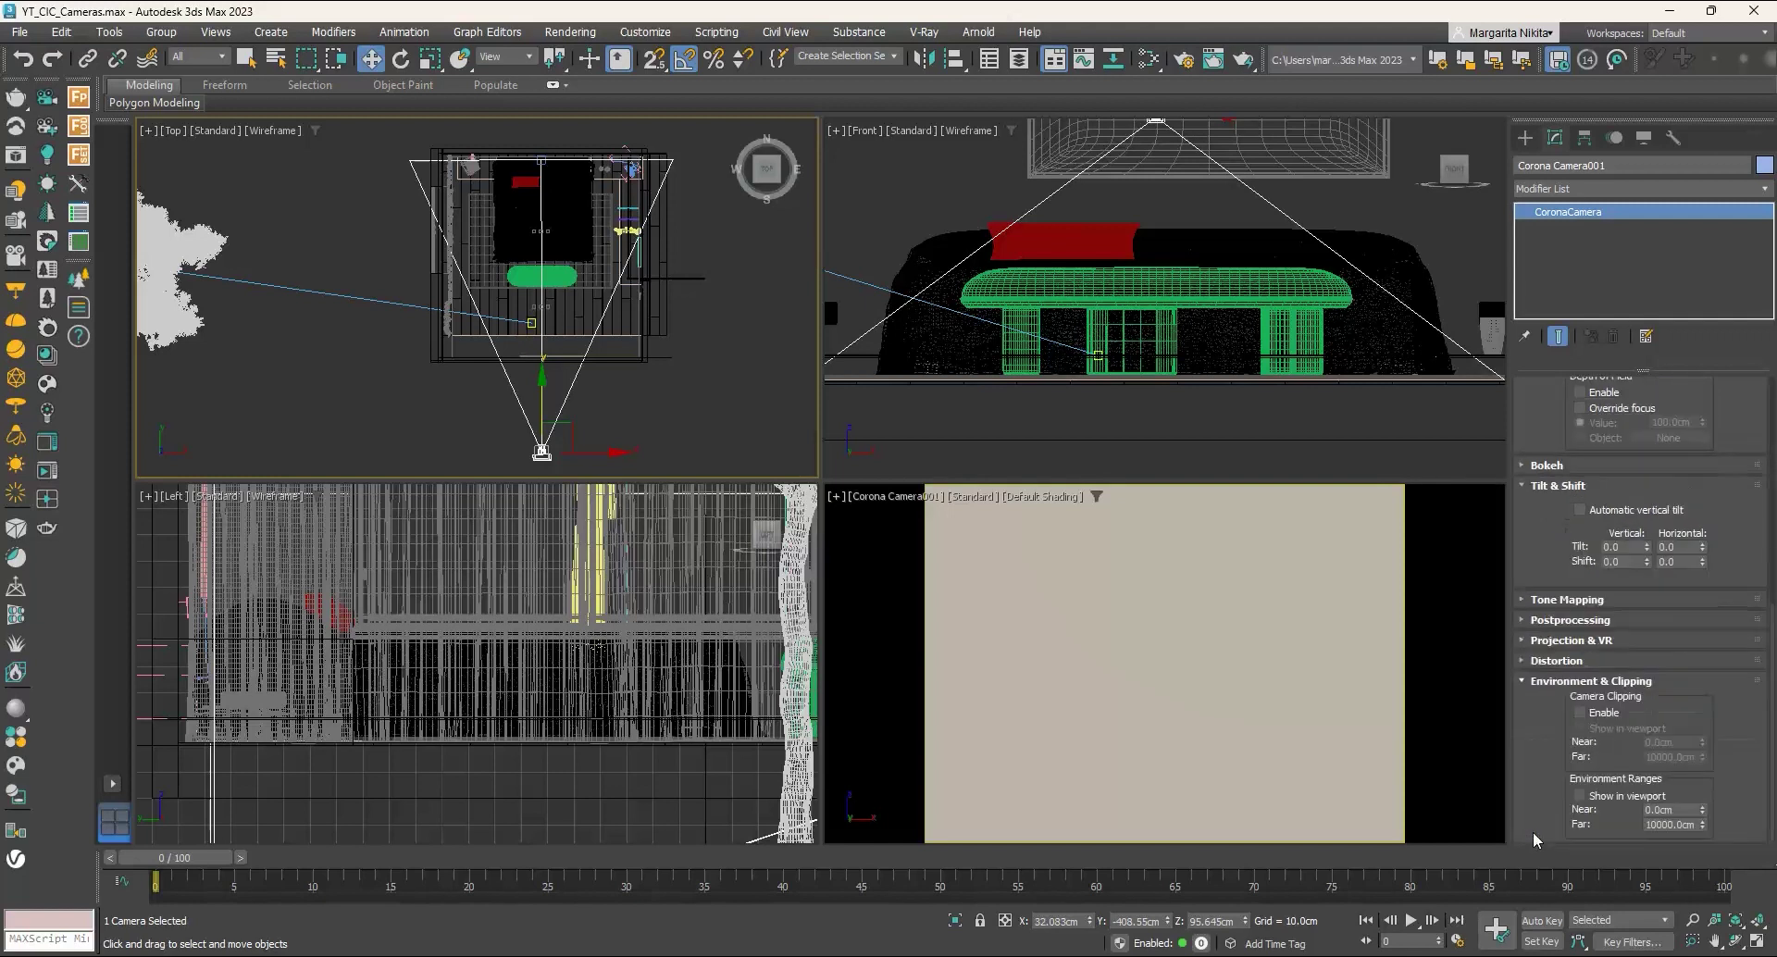
click(1579, 712)
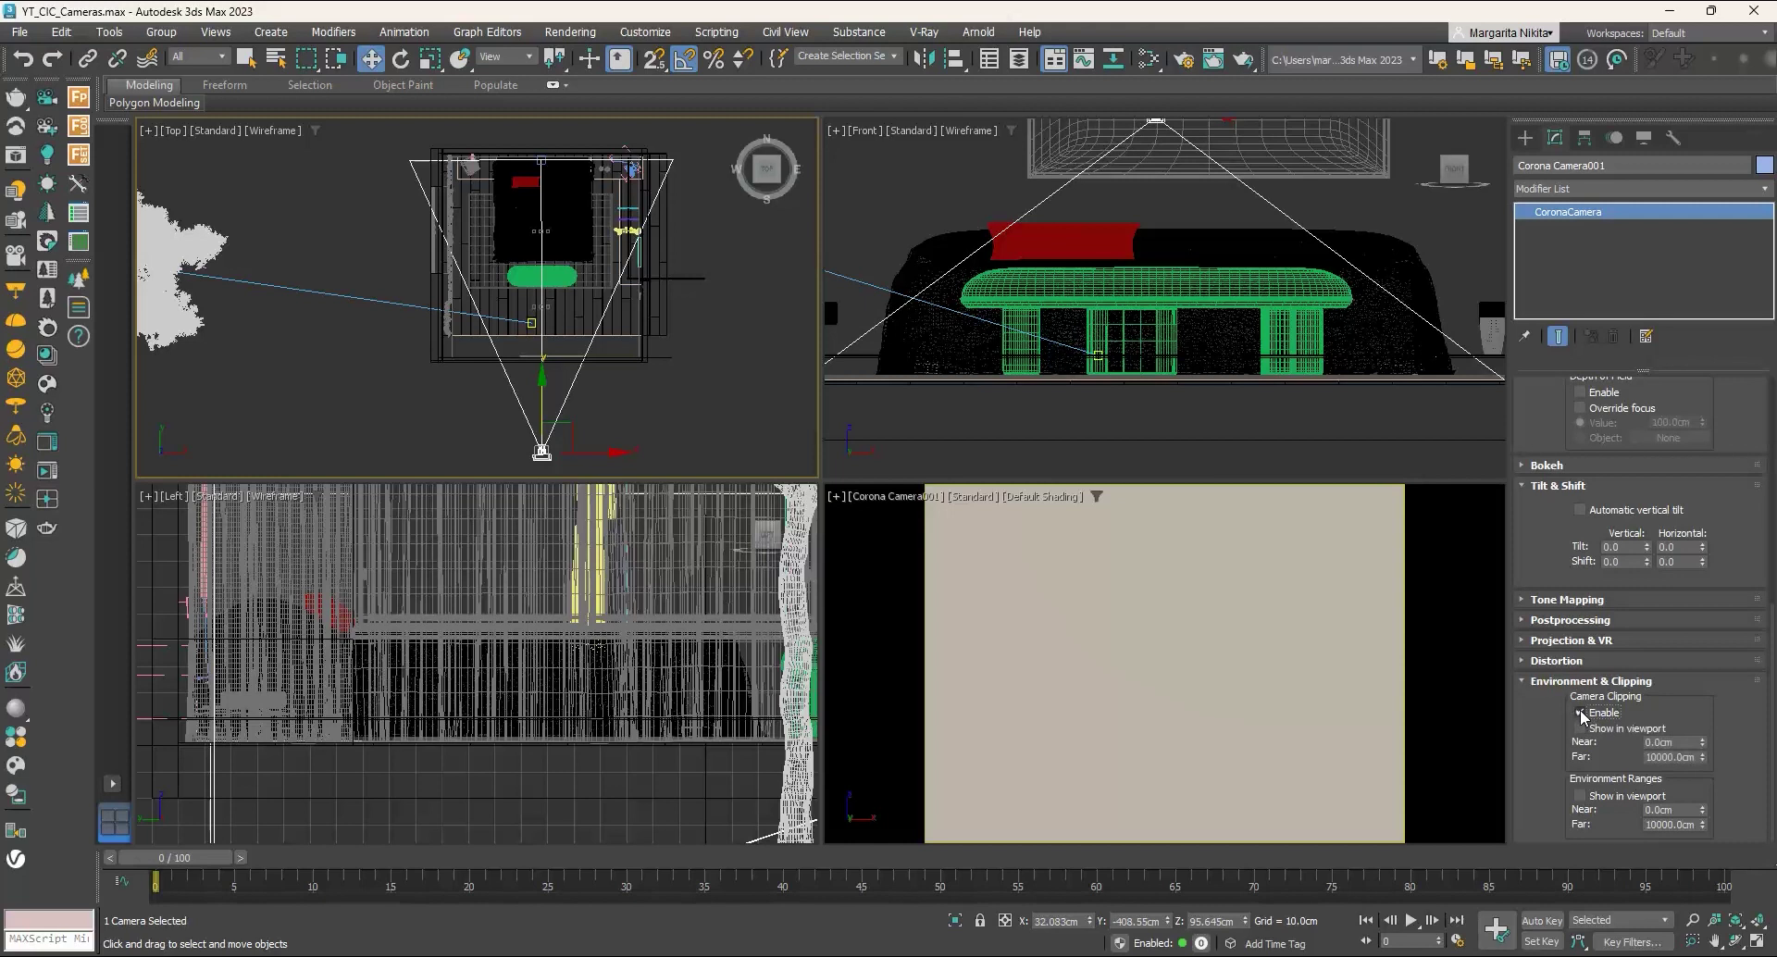
click(1581, 728)
double_click(1665, 742)
text(100)
key(Return)
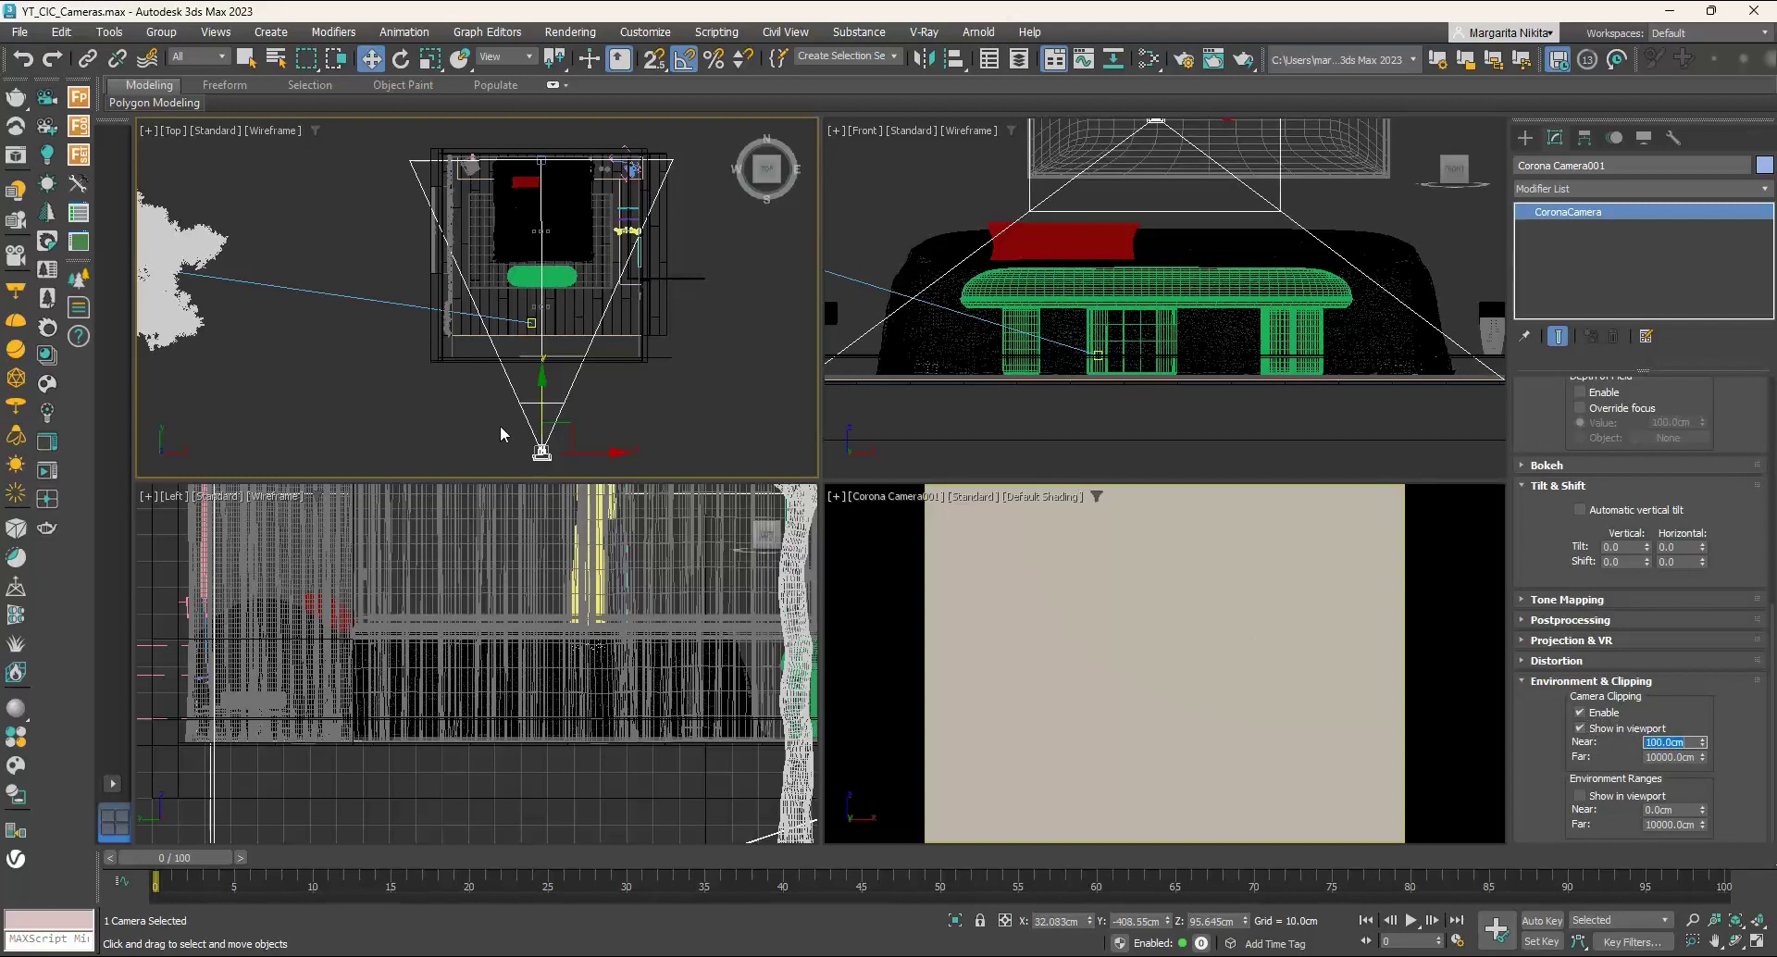
Step: Raise the near clipping distance to 204 cm so the near plane lies inside the room, past the wall
scroll(1156, 352, down, 5)
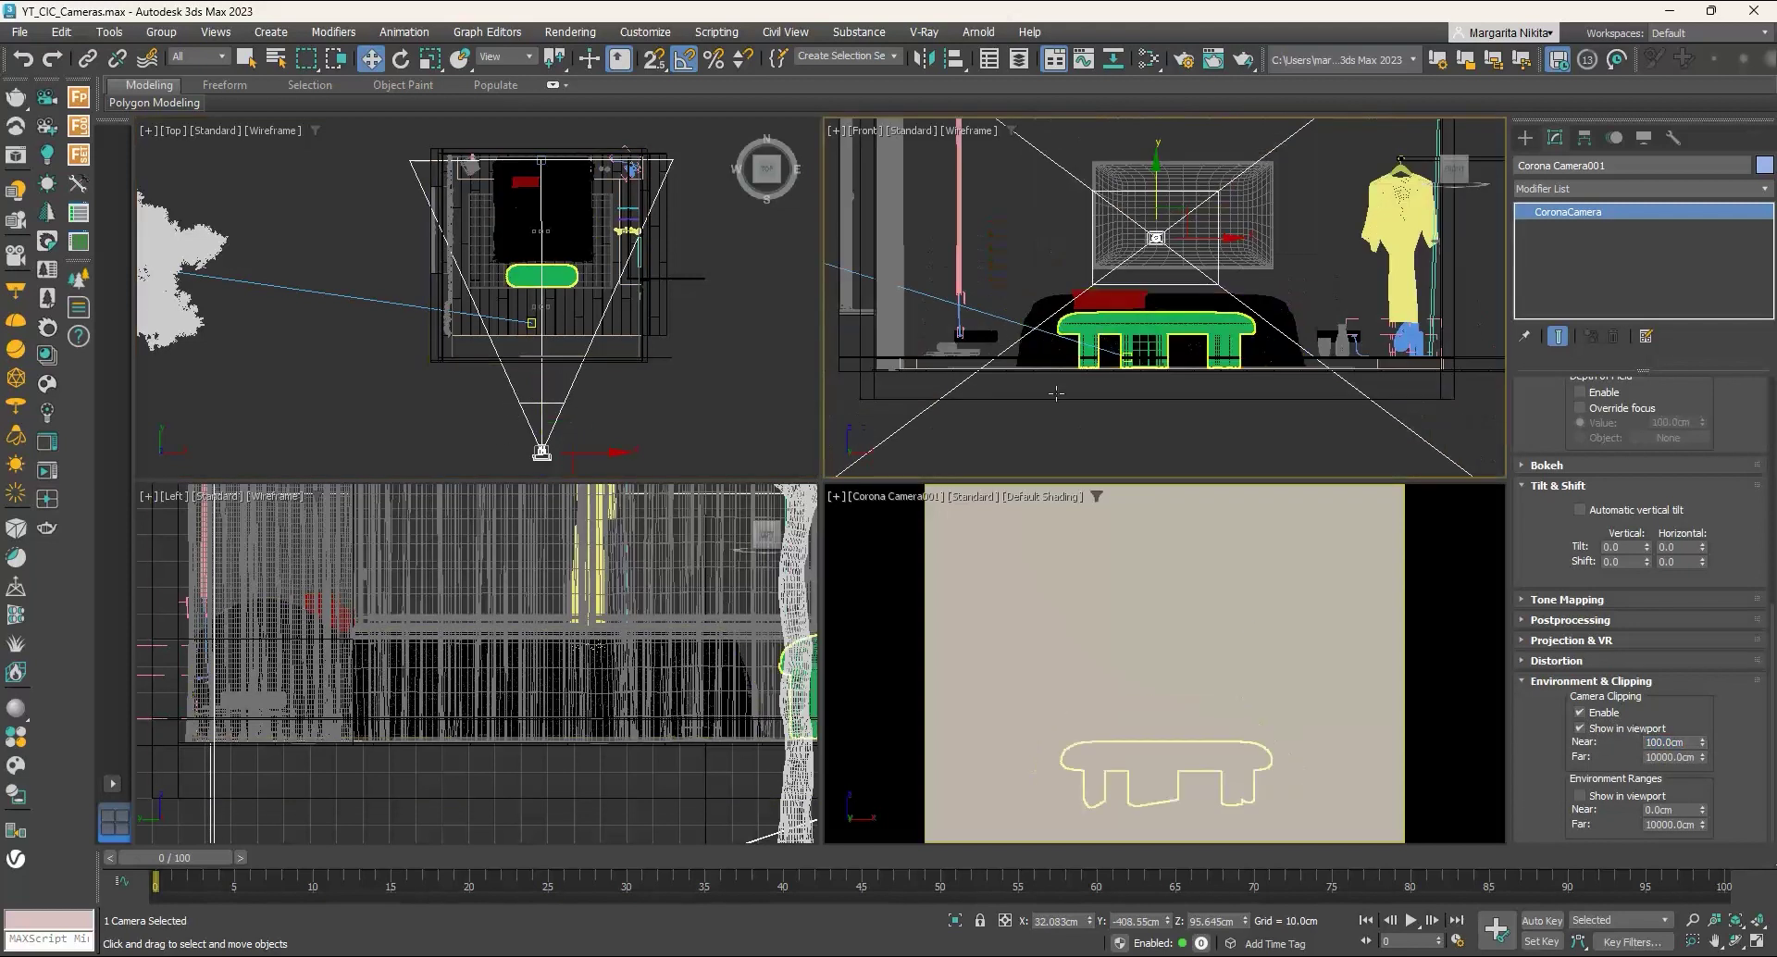
scroll(711, 573, down, 6)
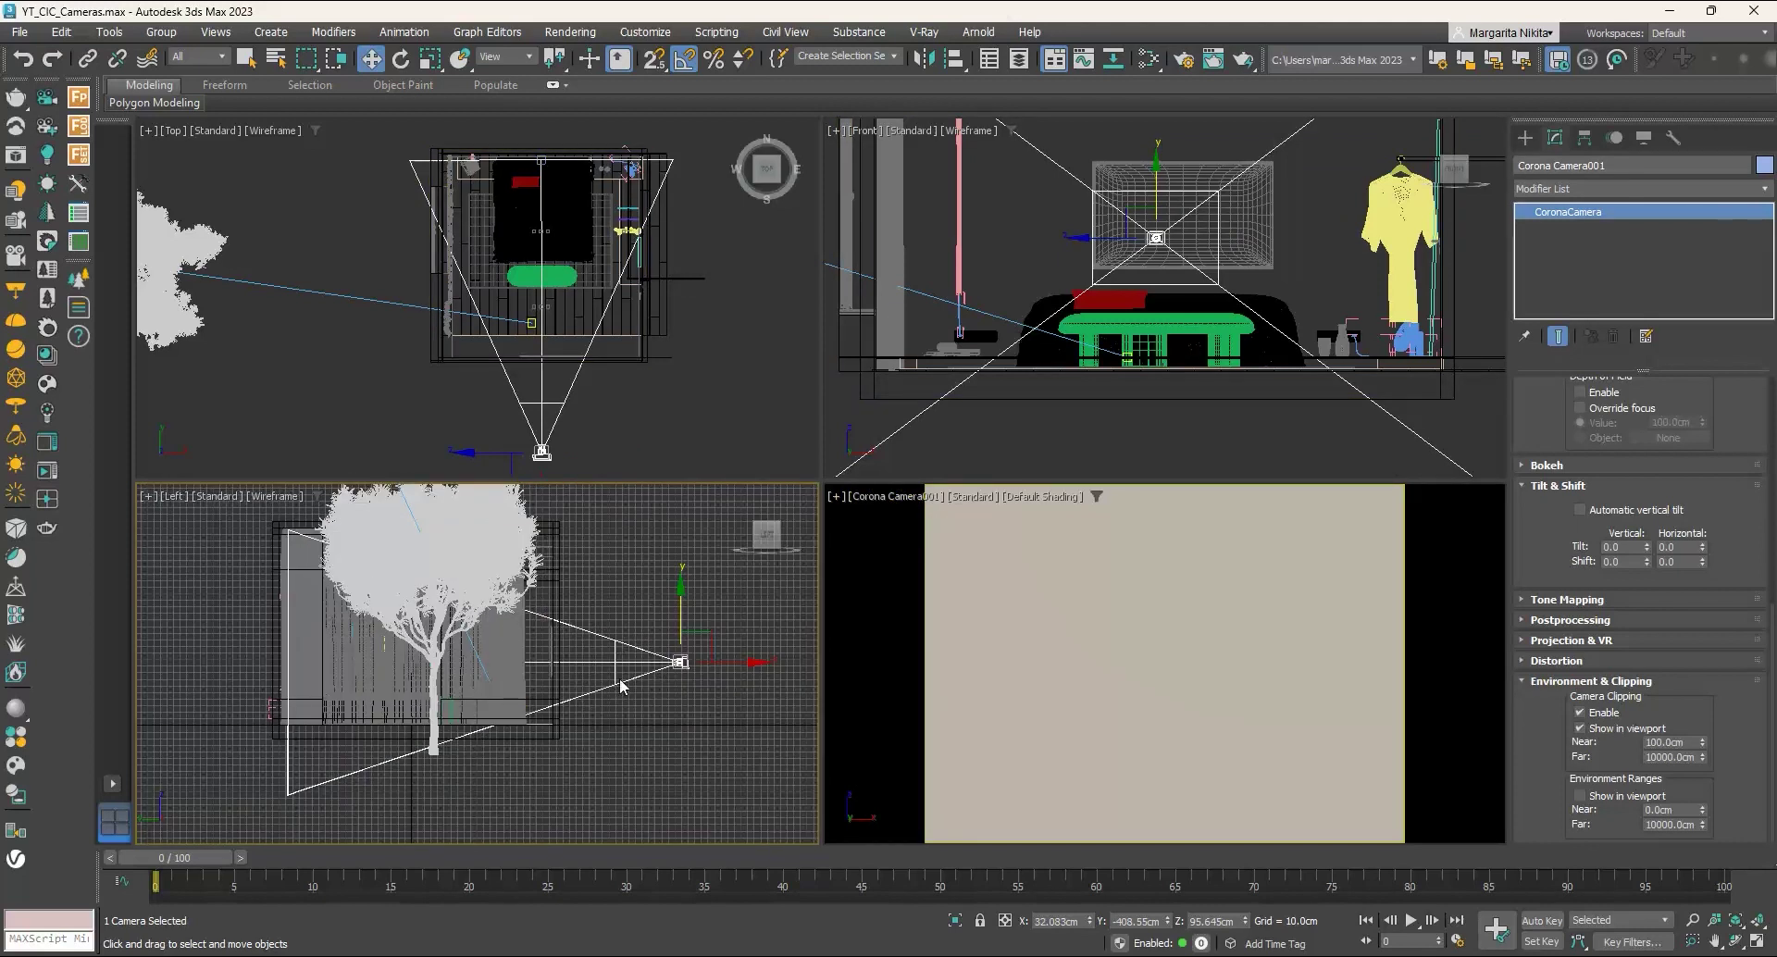
scroll(622, 380, up, 2)
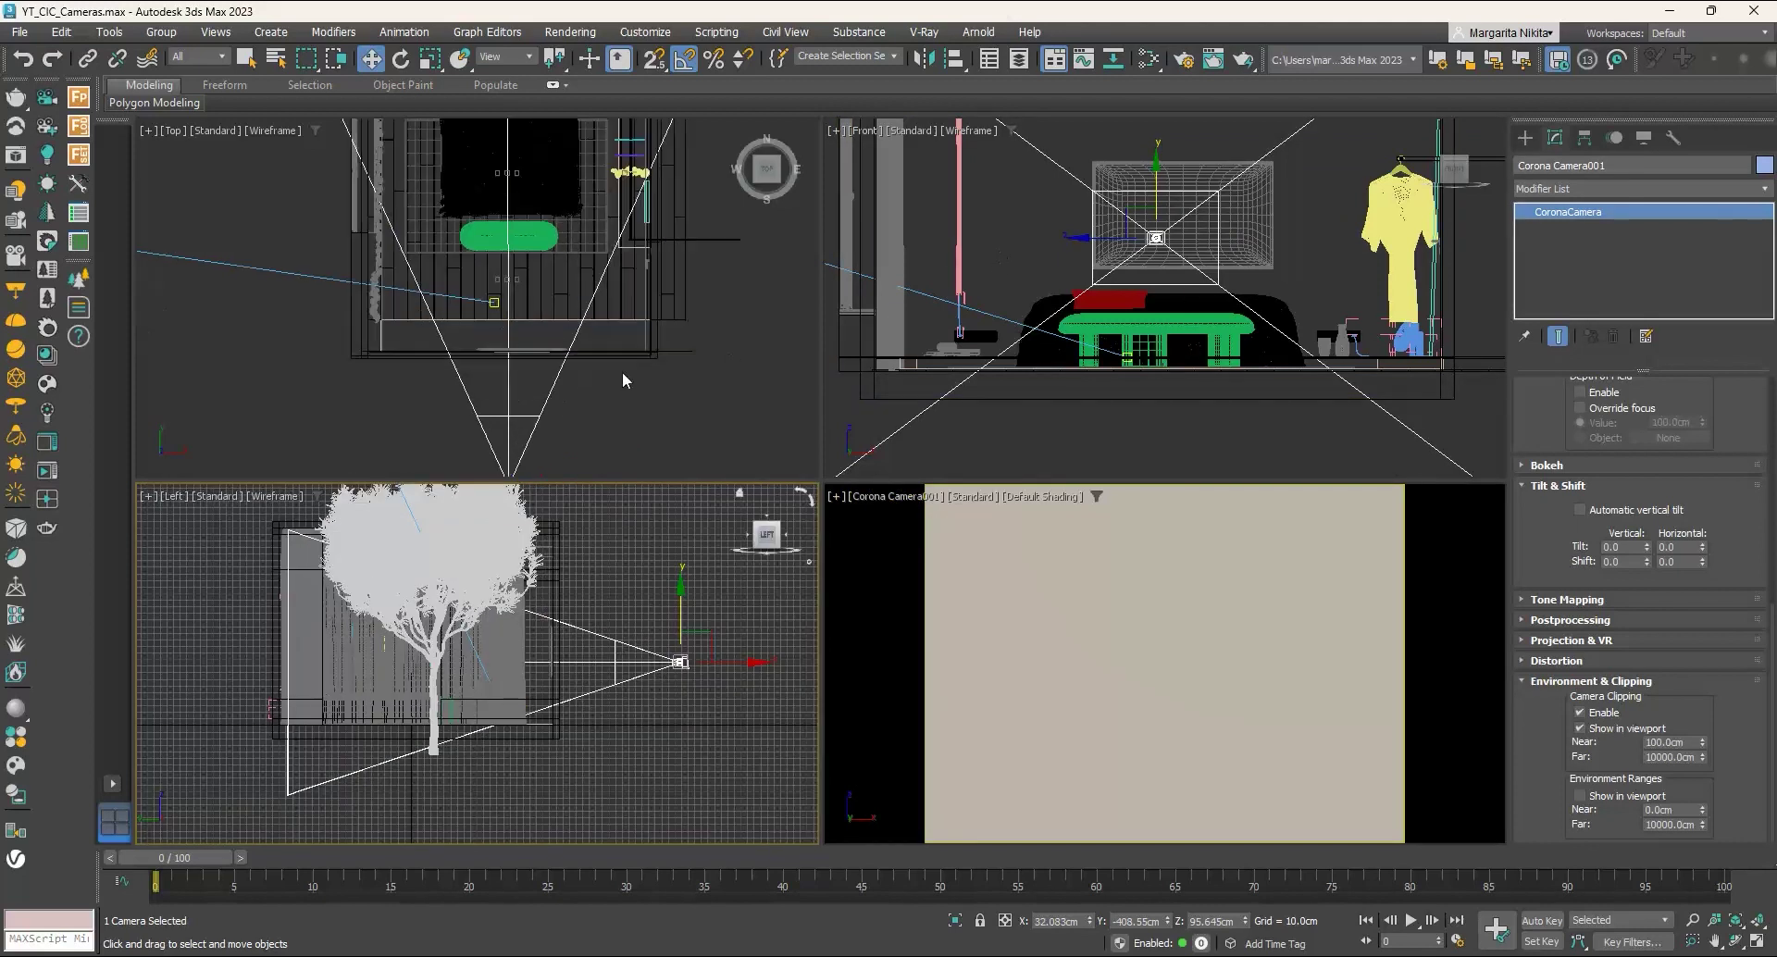
middle_drag(622, 379, 659, 357)
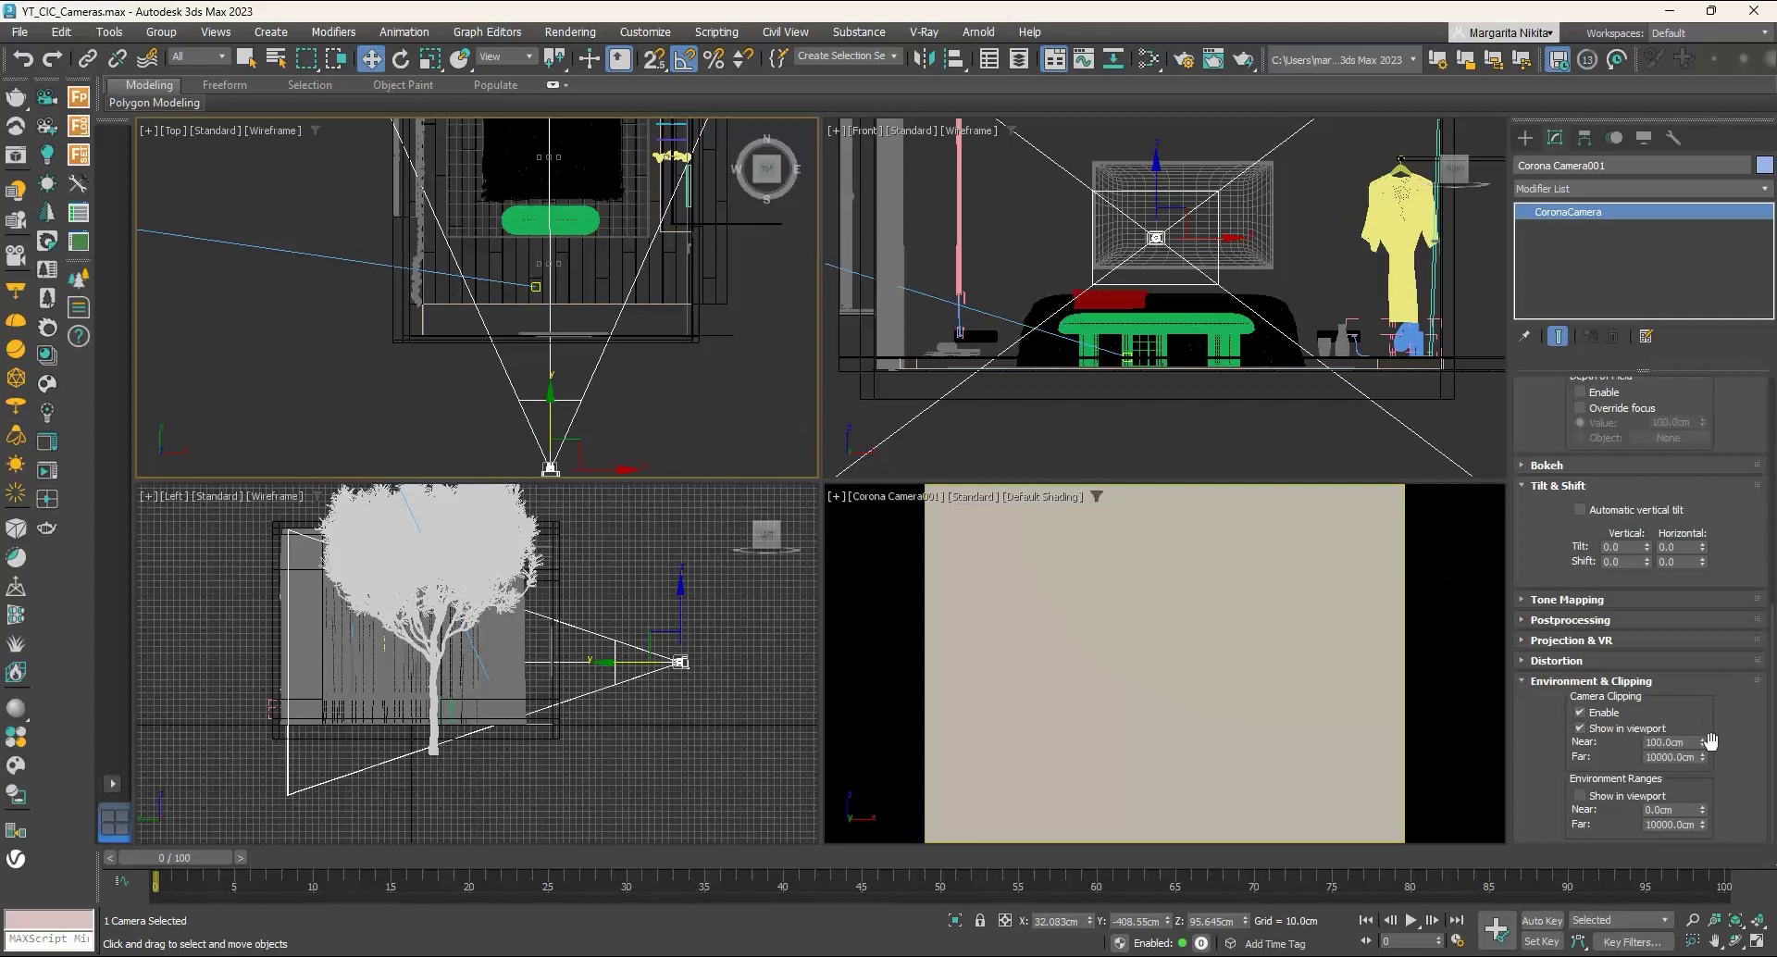
drag(1702, 740, 1709, 645)
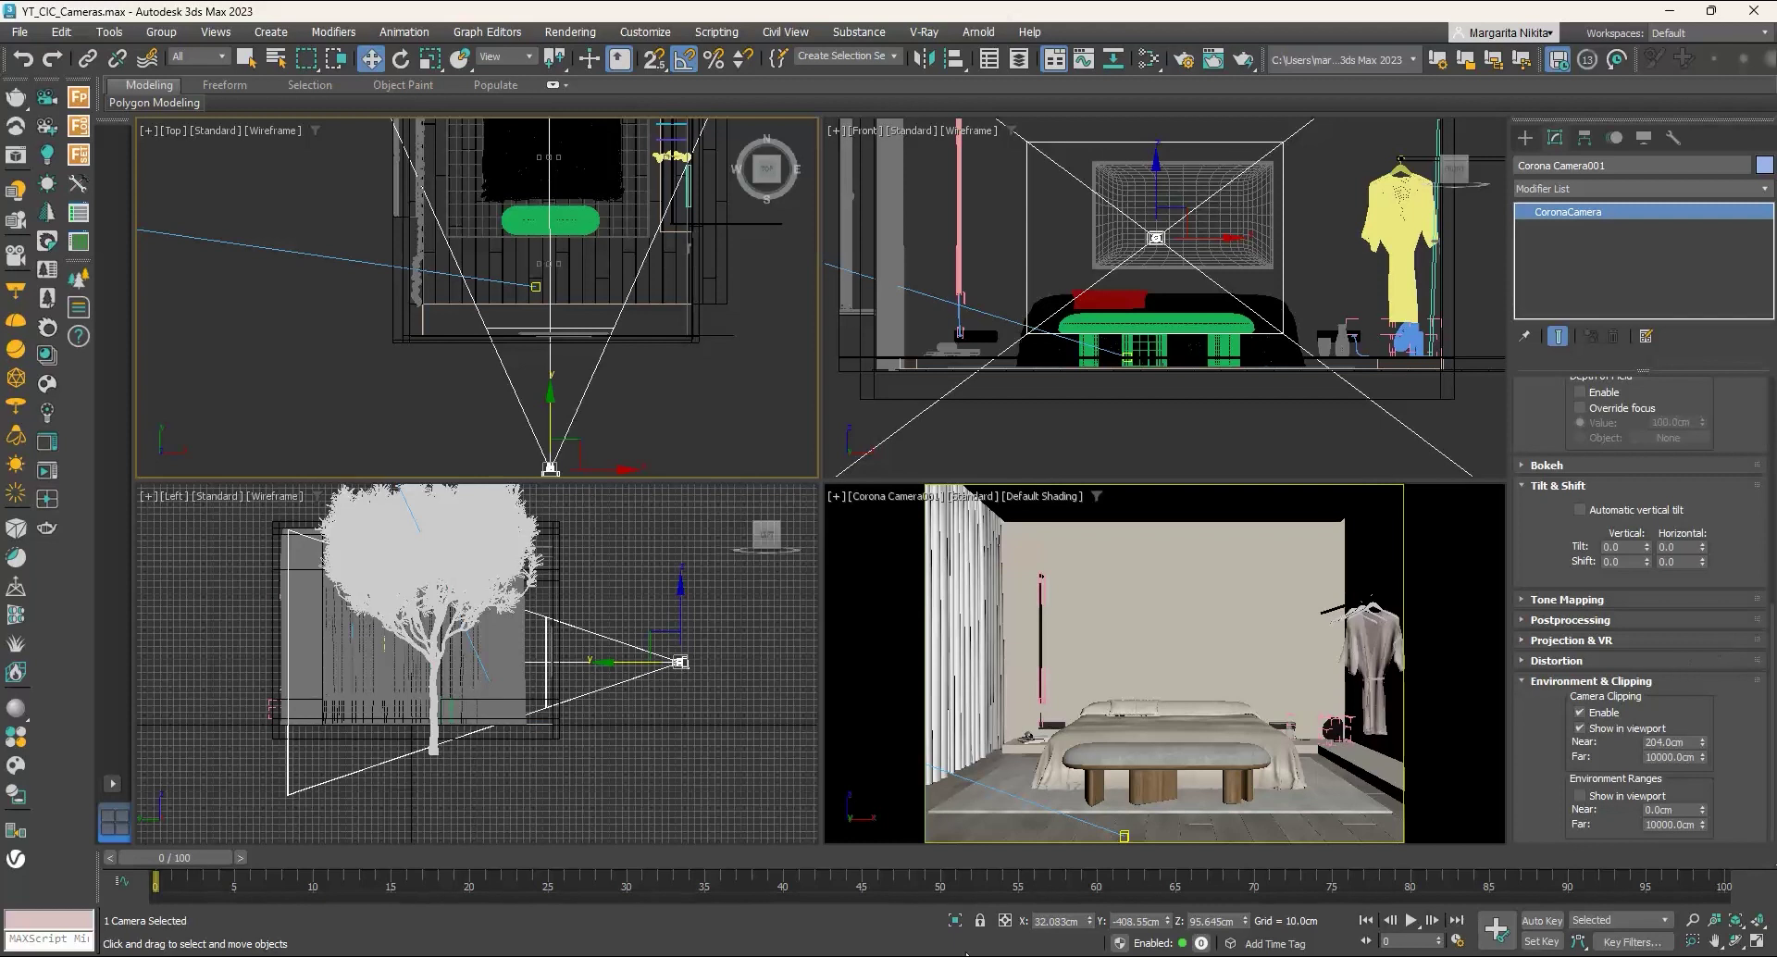
Step: Examine where the clipping planes lie relative to the room and camera in the Left and Top views
scroll(558, 666, up, 8)
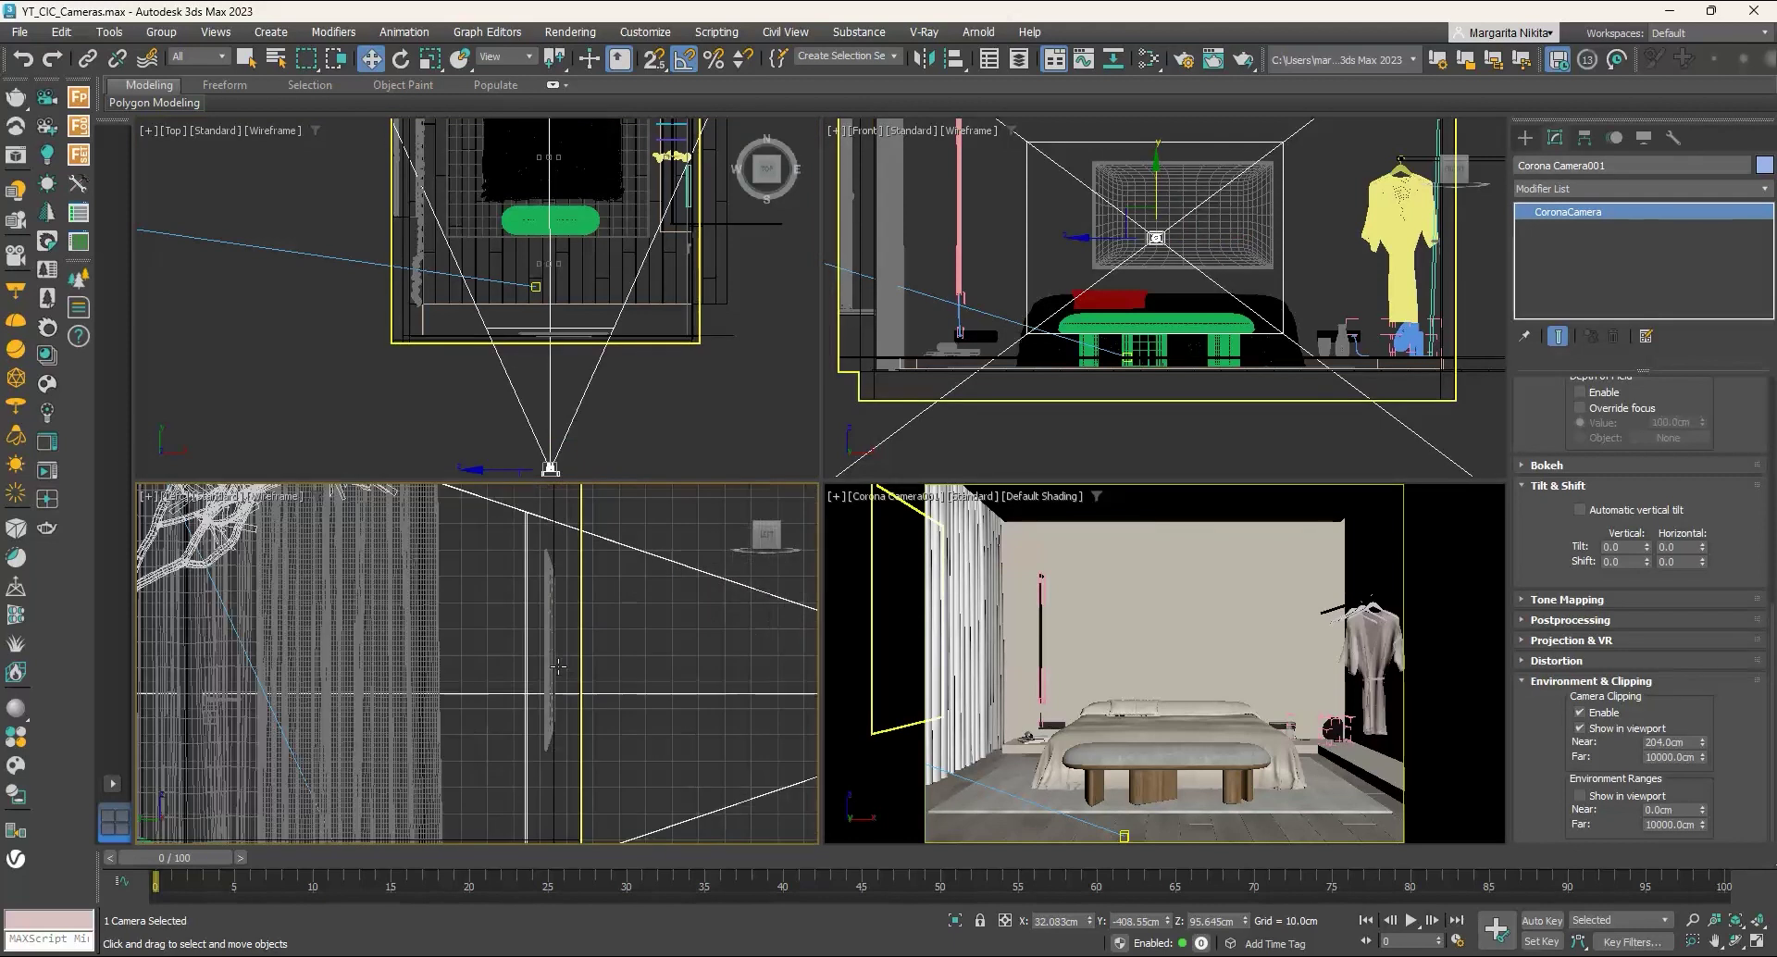
scroll(557, 666, down, 8)
middle_drag(623, 682, 635, 757)
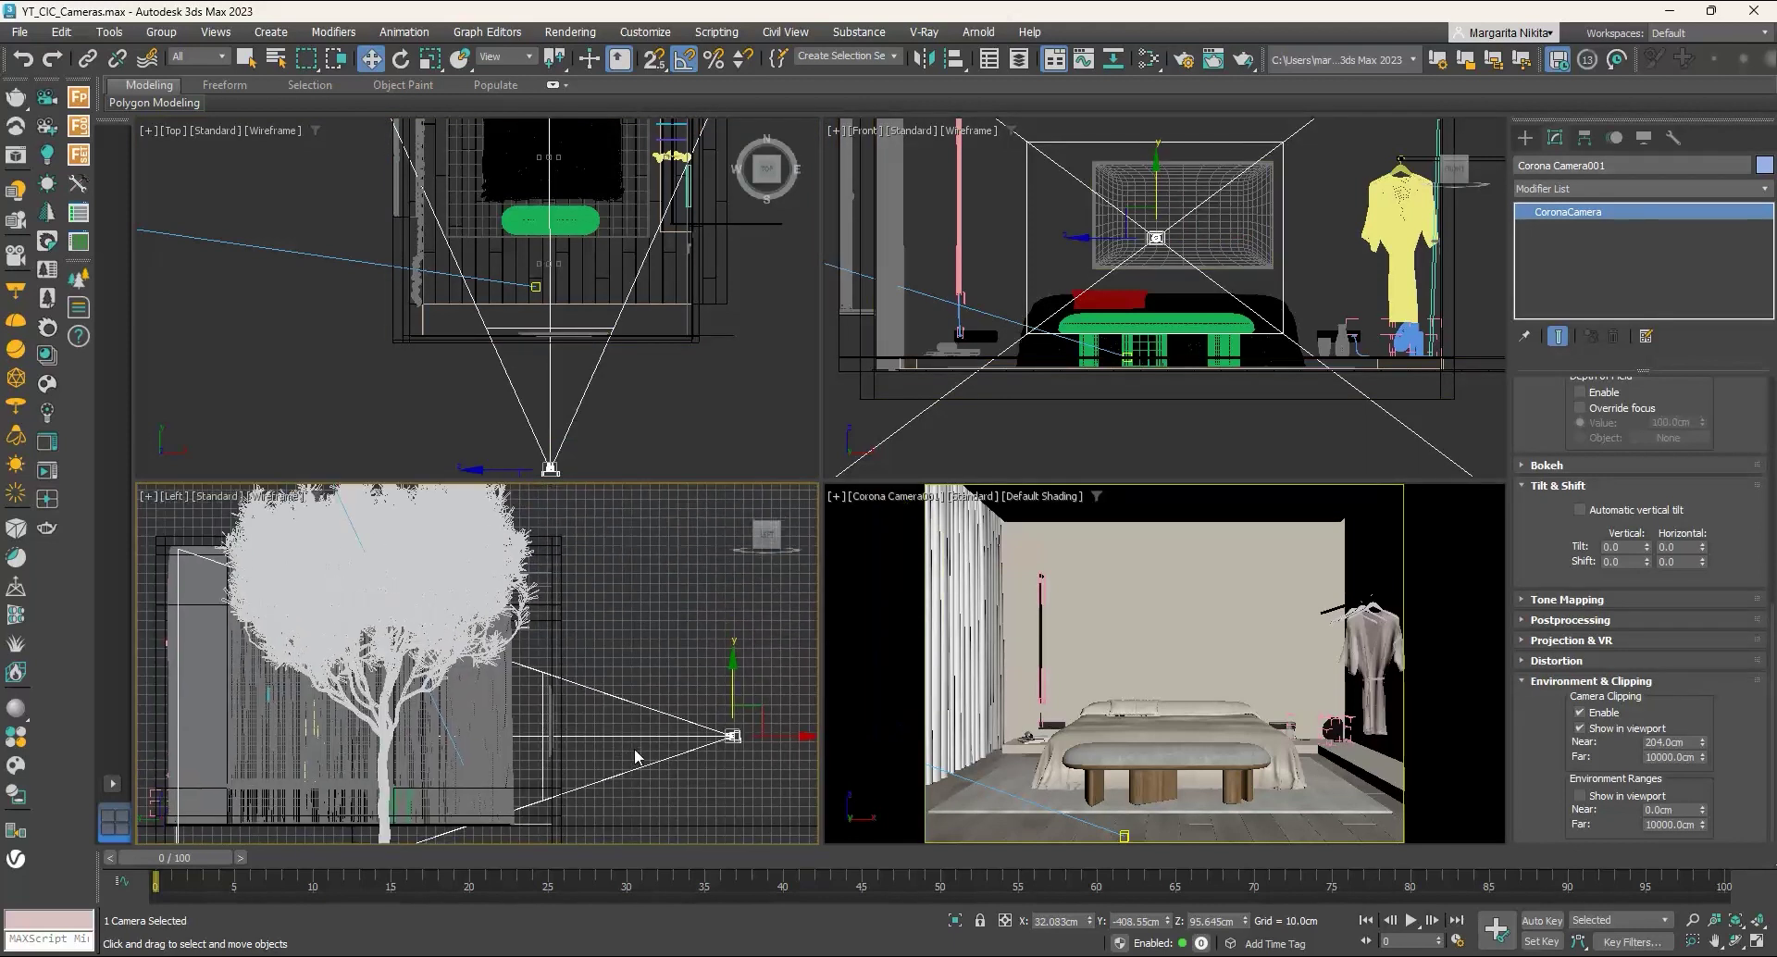
scroll(635, 757, down, 3)
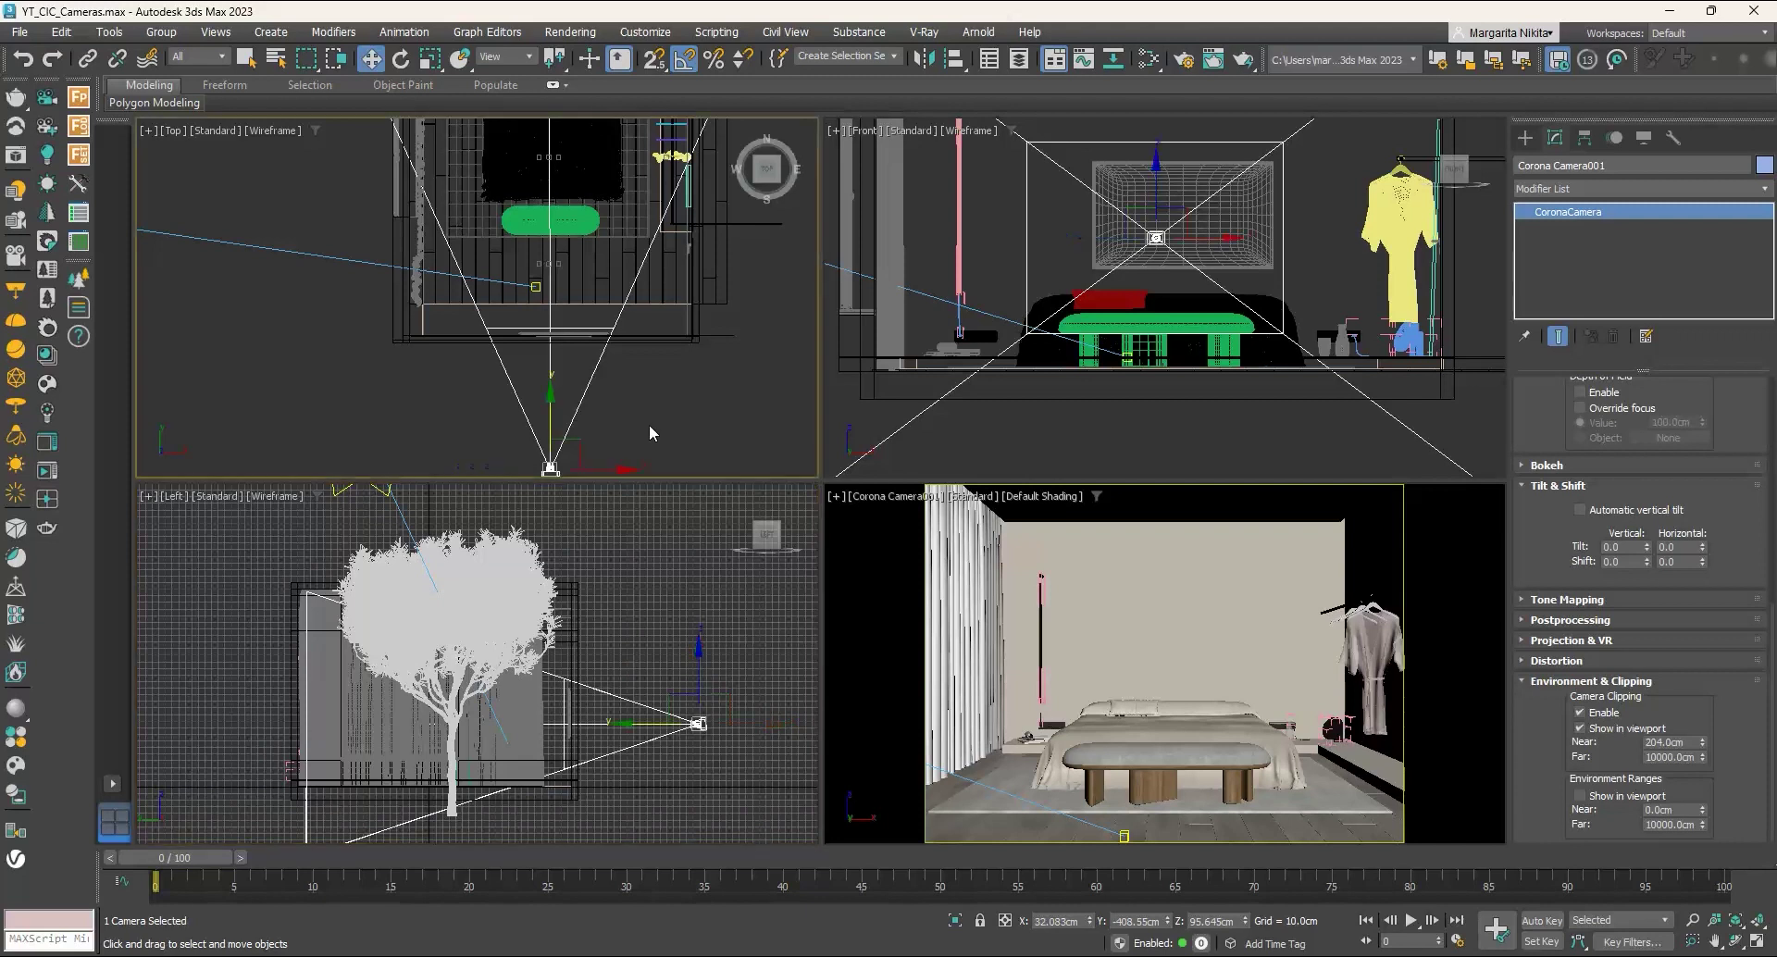
scroll(648, 424, down, 5)
scroll(592, 404, down, 2)
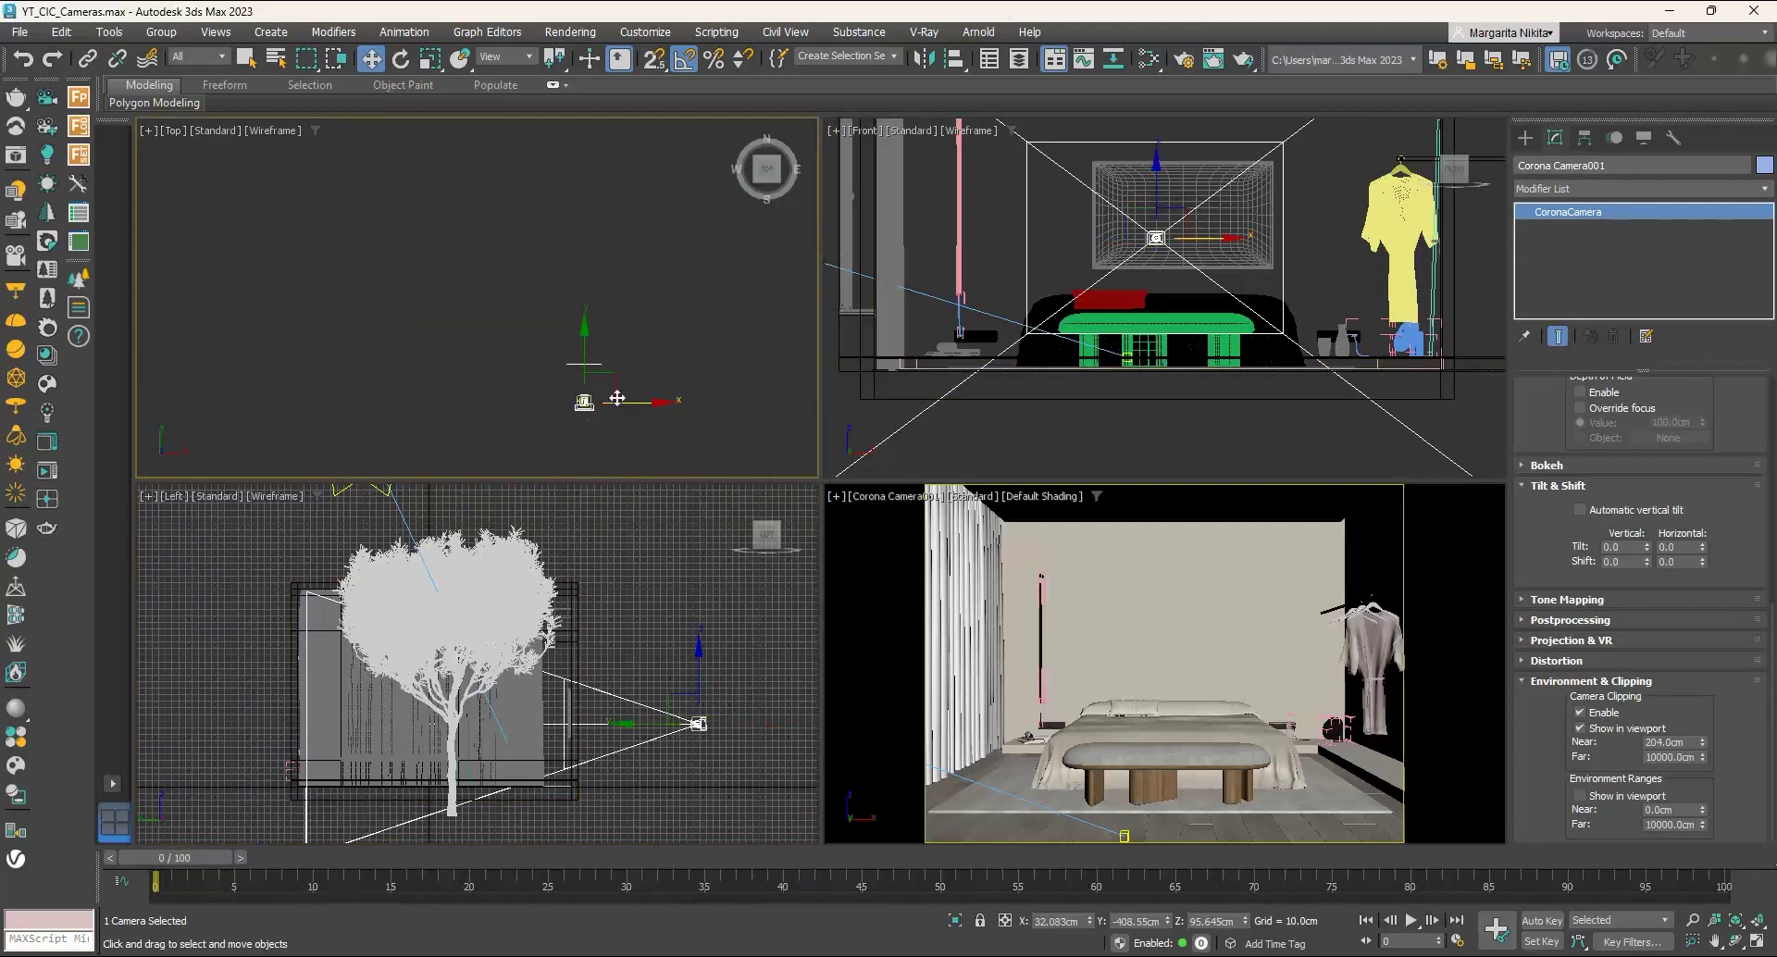
scroll(648, 611, down, 6)
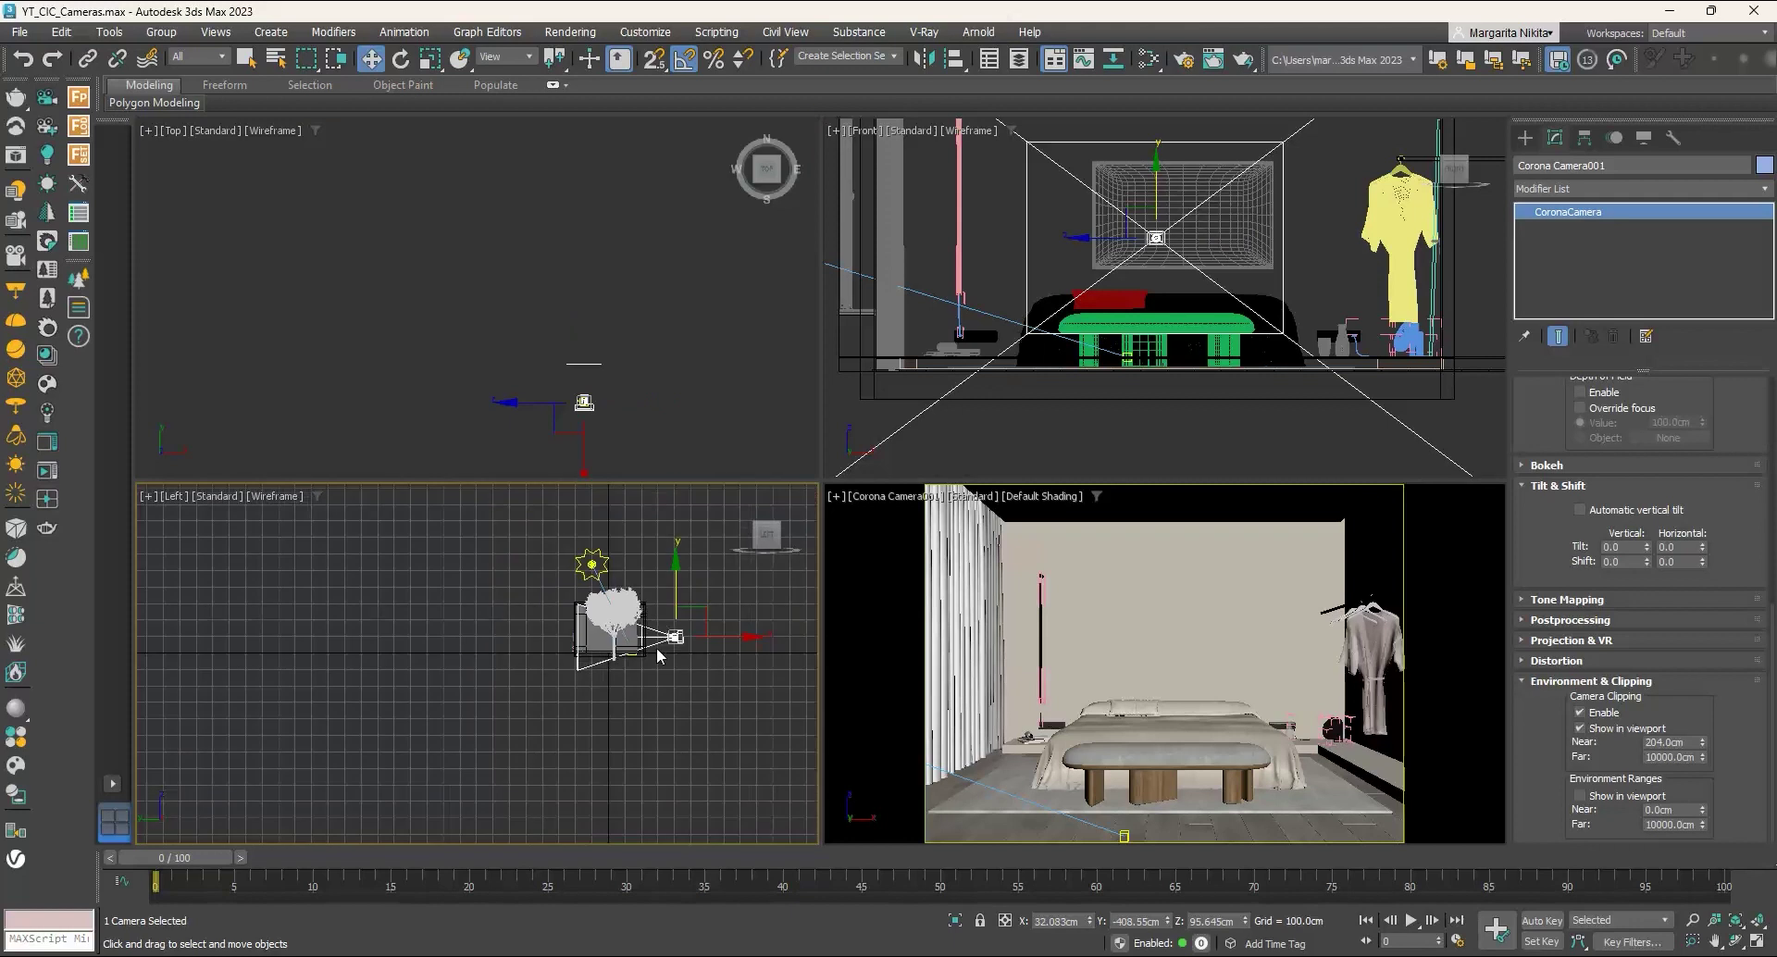
scroll(637, 690, down, 2)
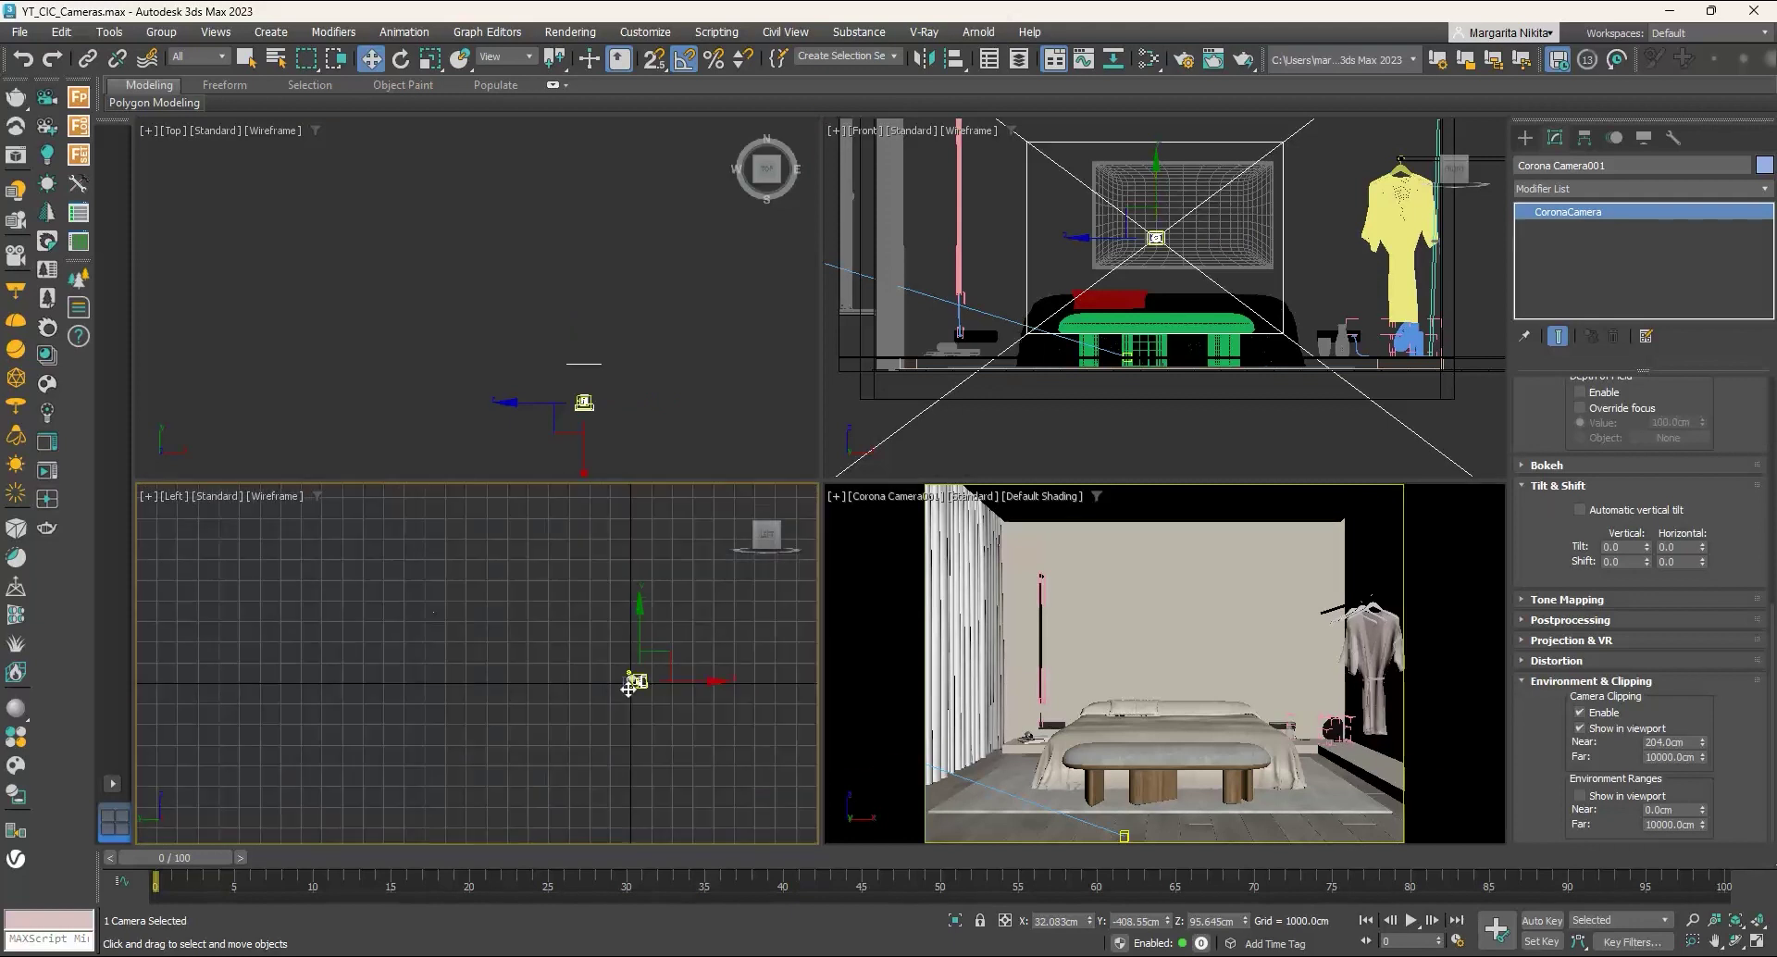
scroll(455, 668, down, 1)
scroll(564, 677, up, 3)
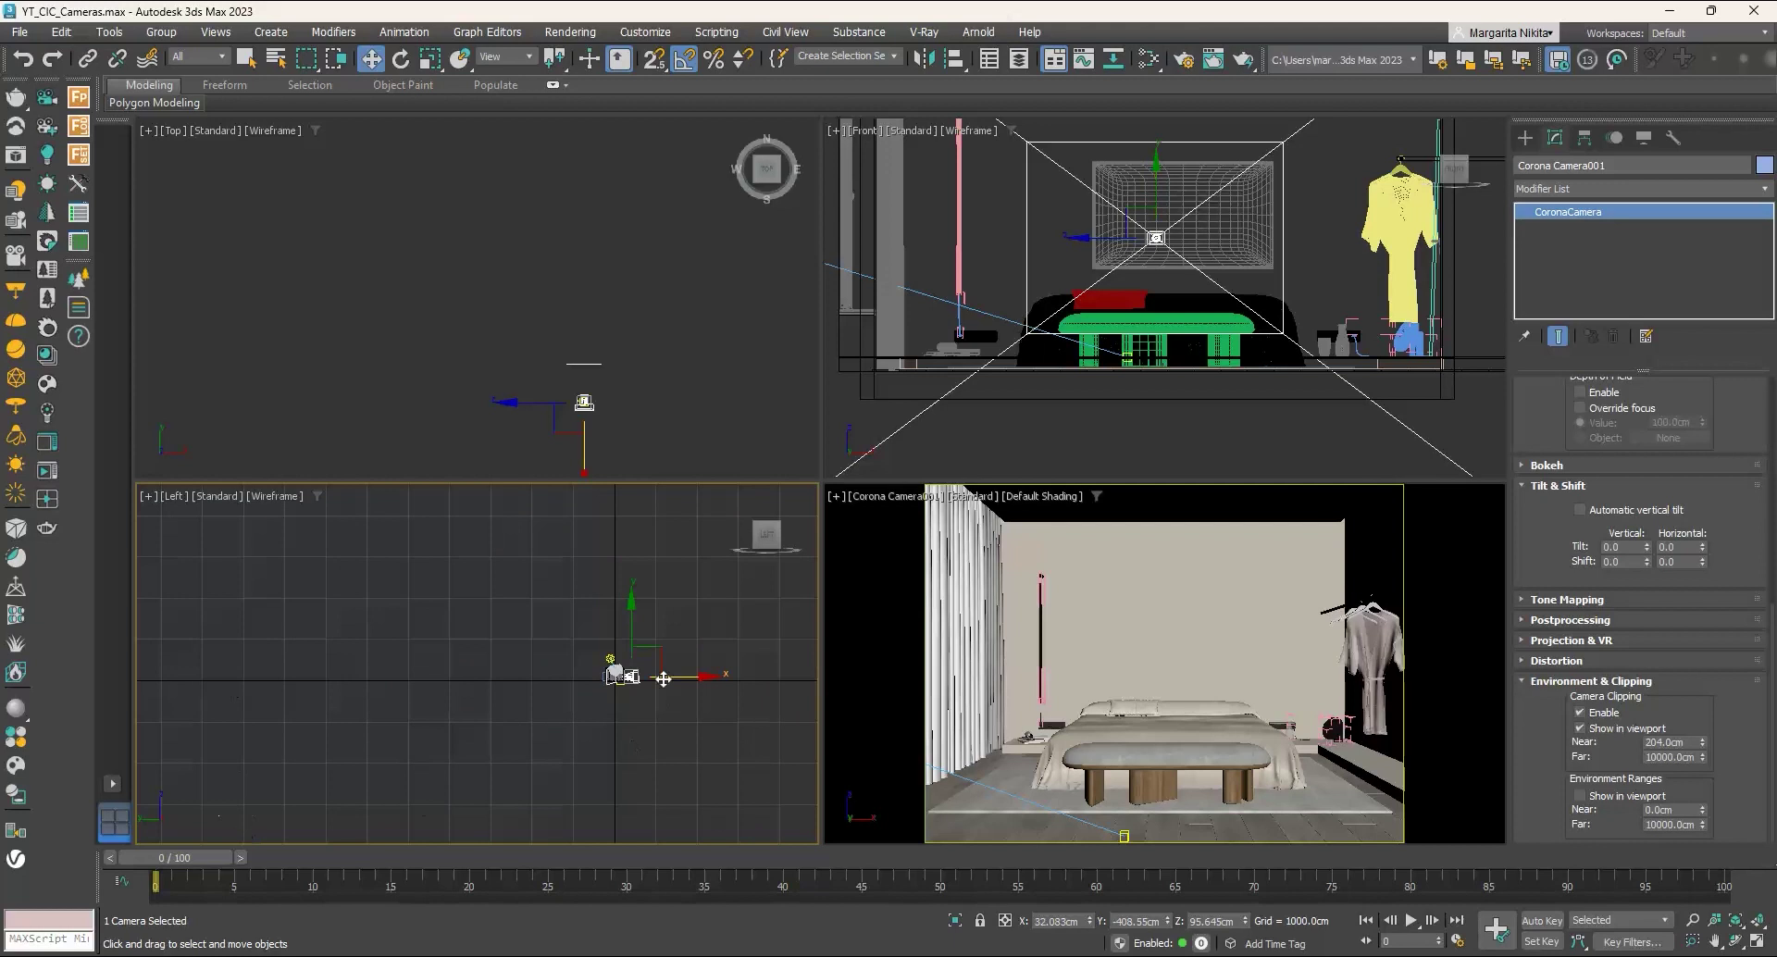
Step: Set the camera's far clipping distance to 9000 cm
scroll(586, 686, up, 8)
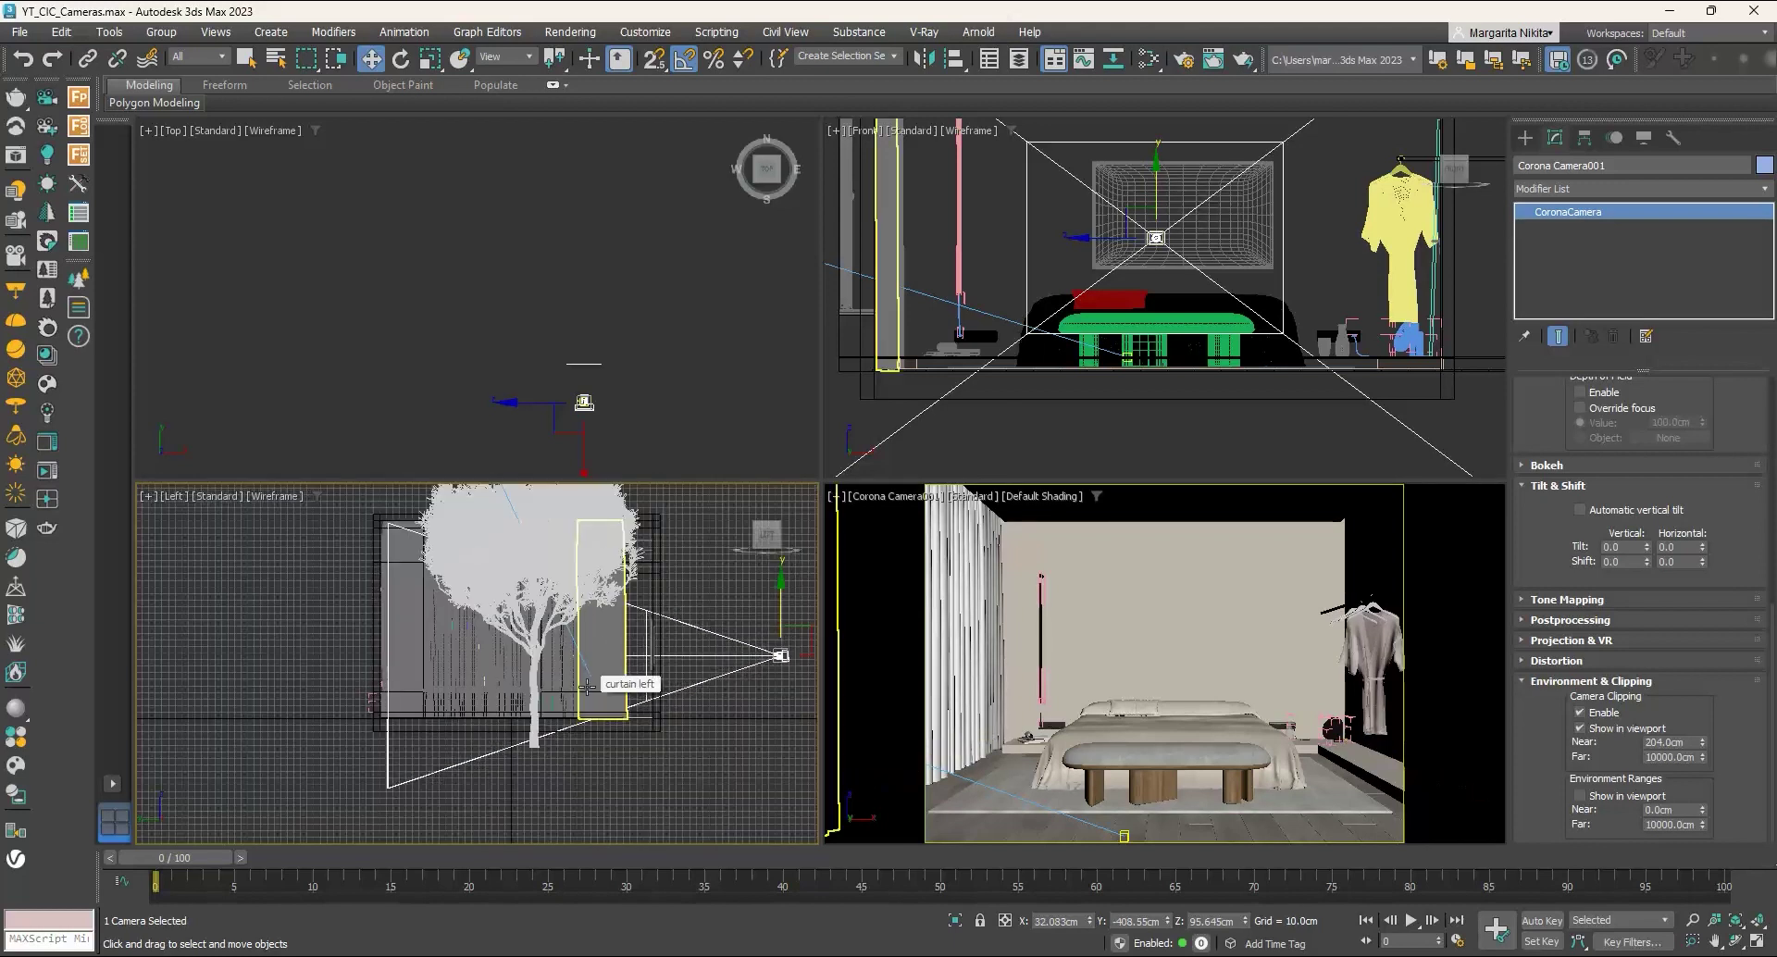
right_click(500, 349)
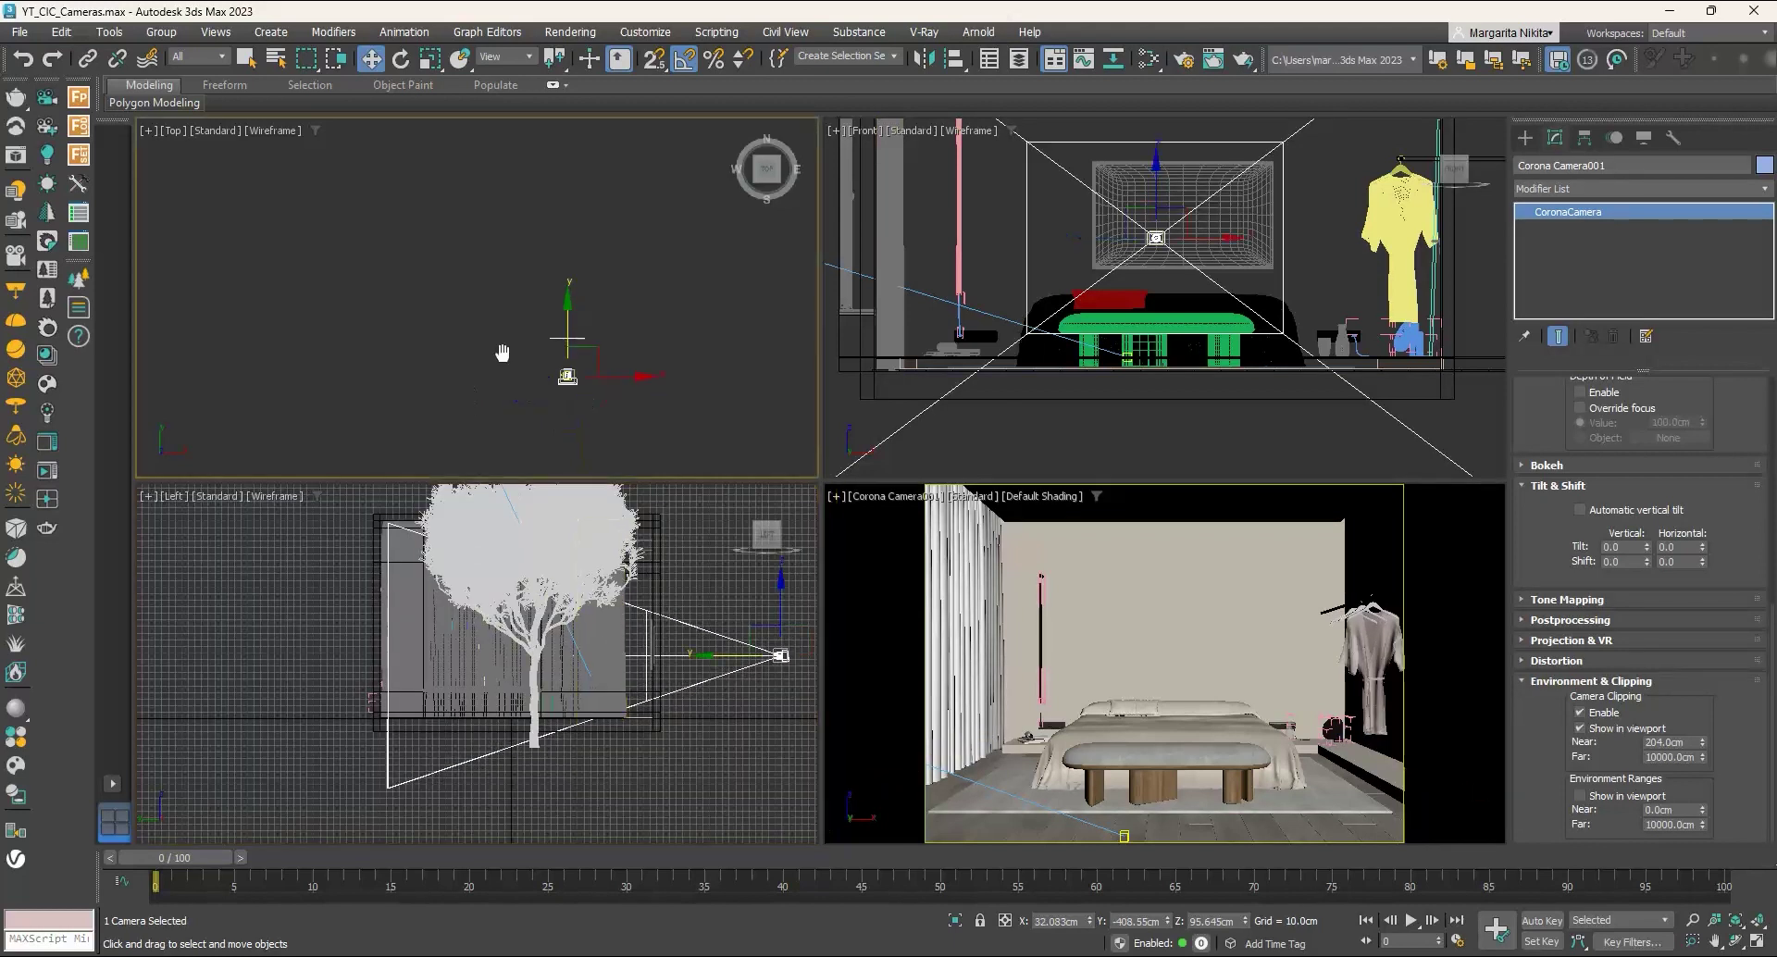
drag(577, 343, 564, 320)
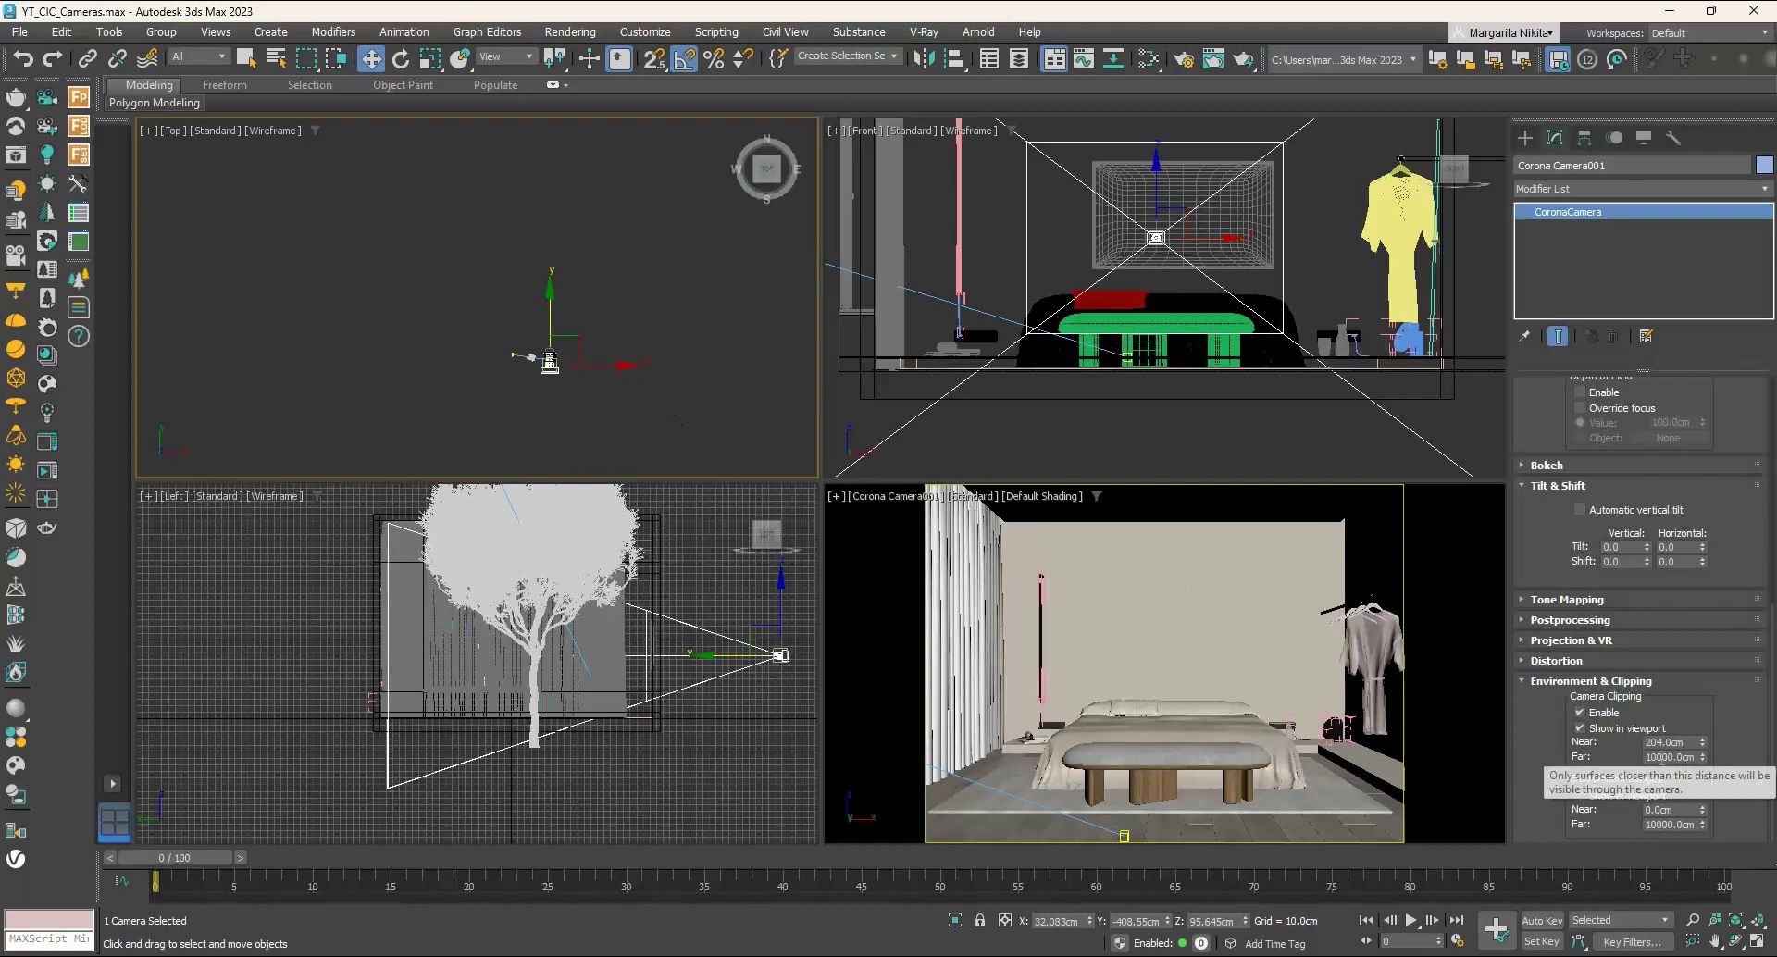
double_click(1670, 757)
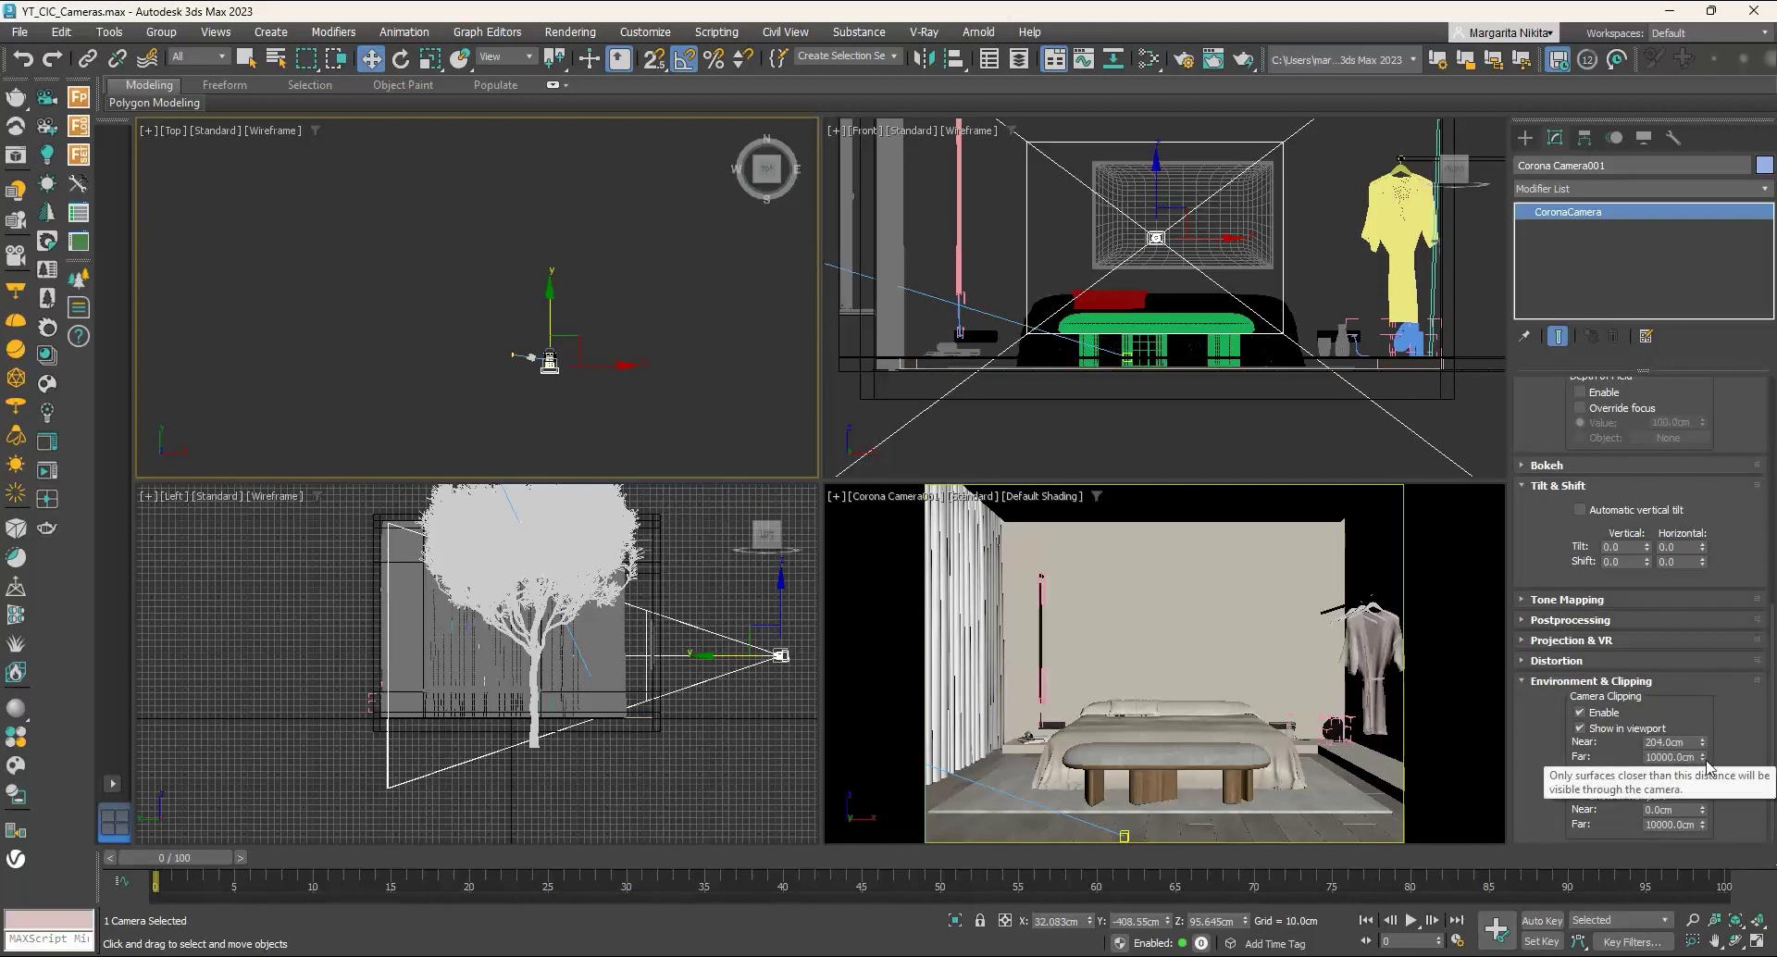
text(9000)
key(Return)
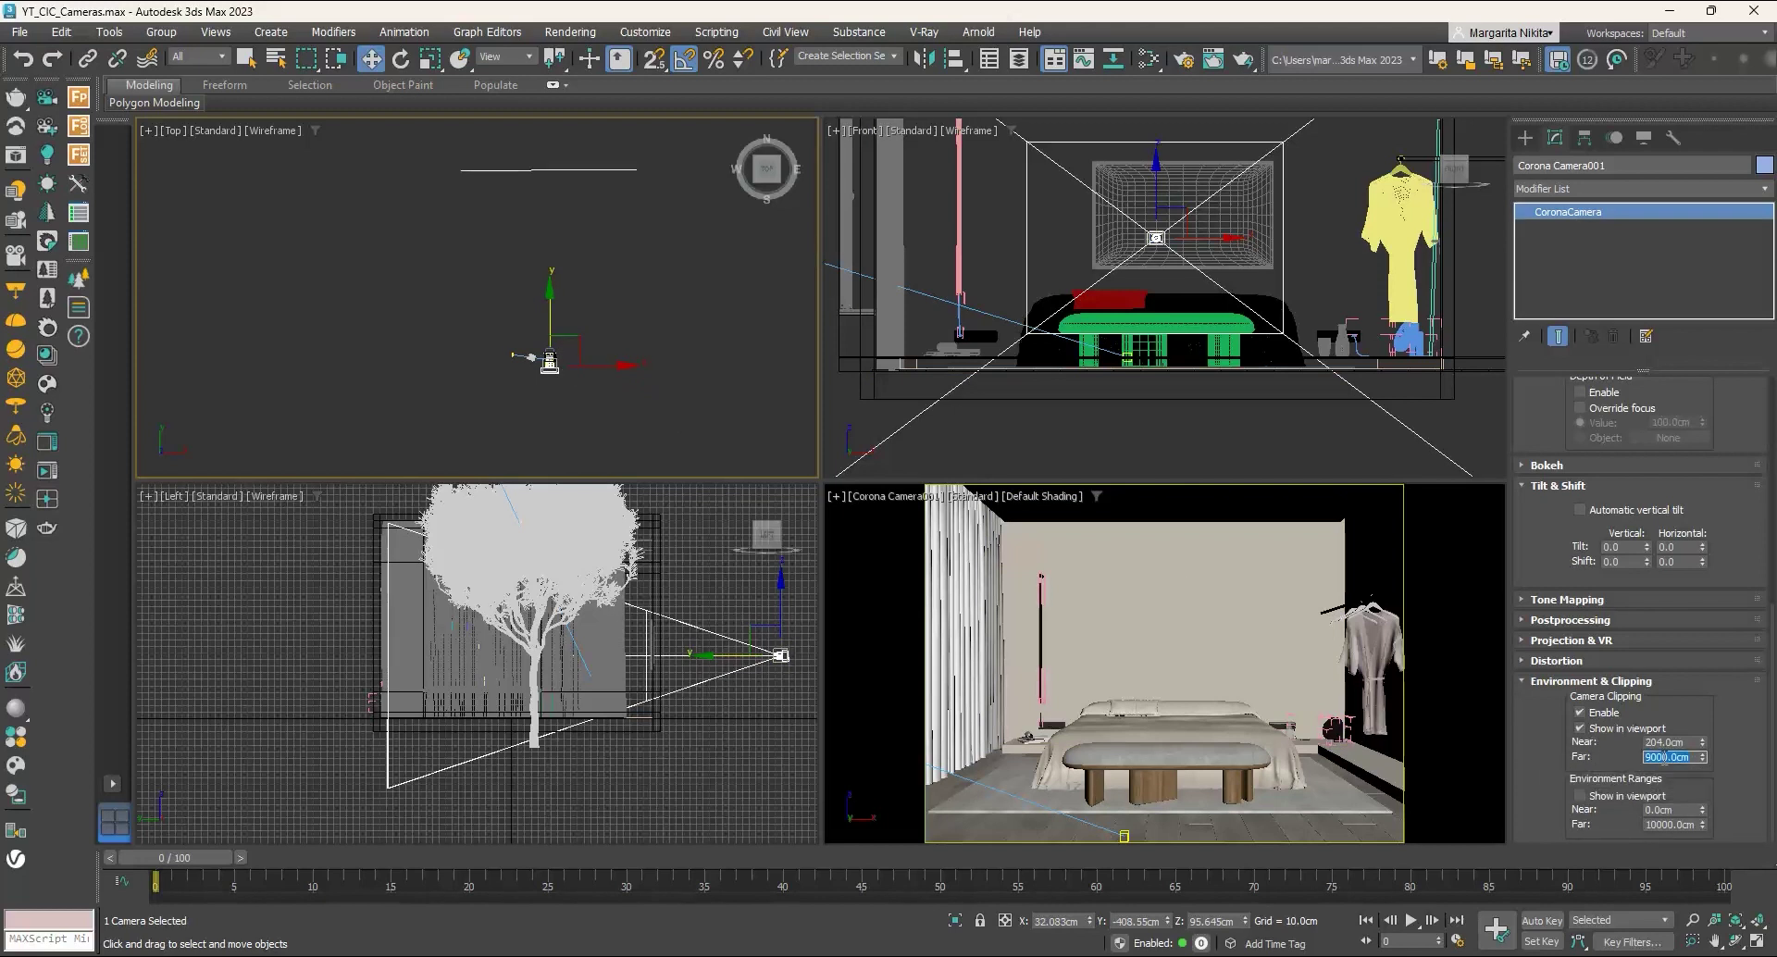
Step: Reduce the far clipping distance to 500 cm, and raise it to 675 cm so the plane lies just behind the headboard wall
text(500)
key(Return)
scroll(534, 435, down, 6)
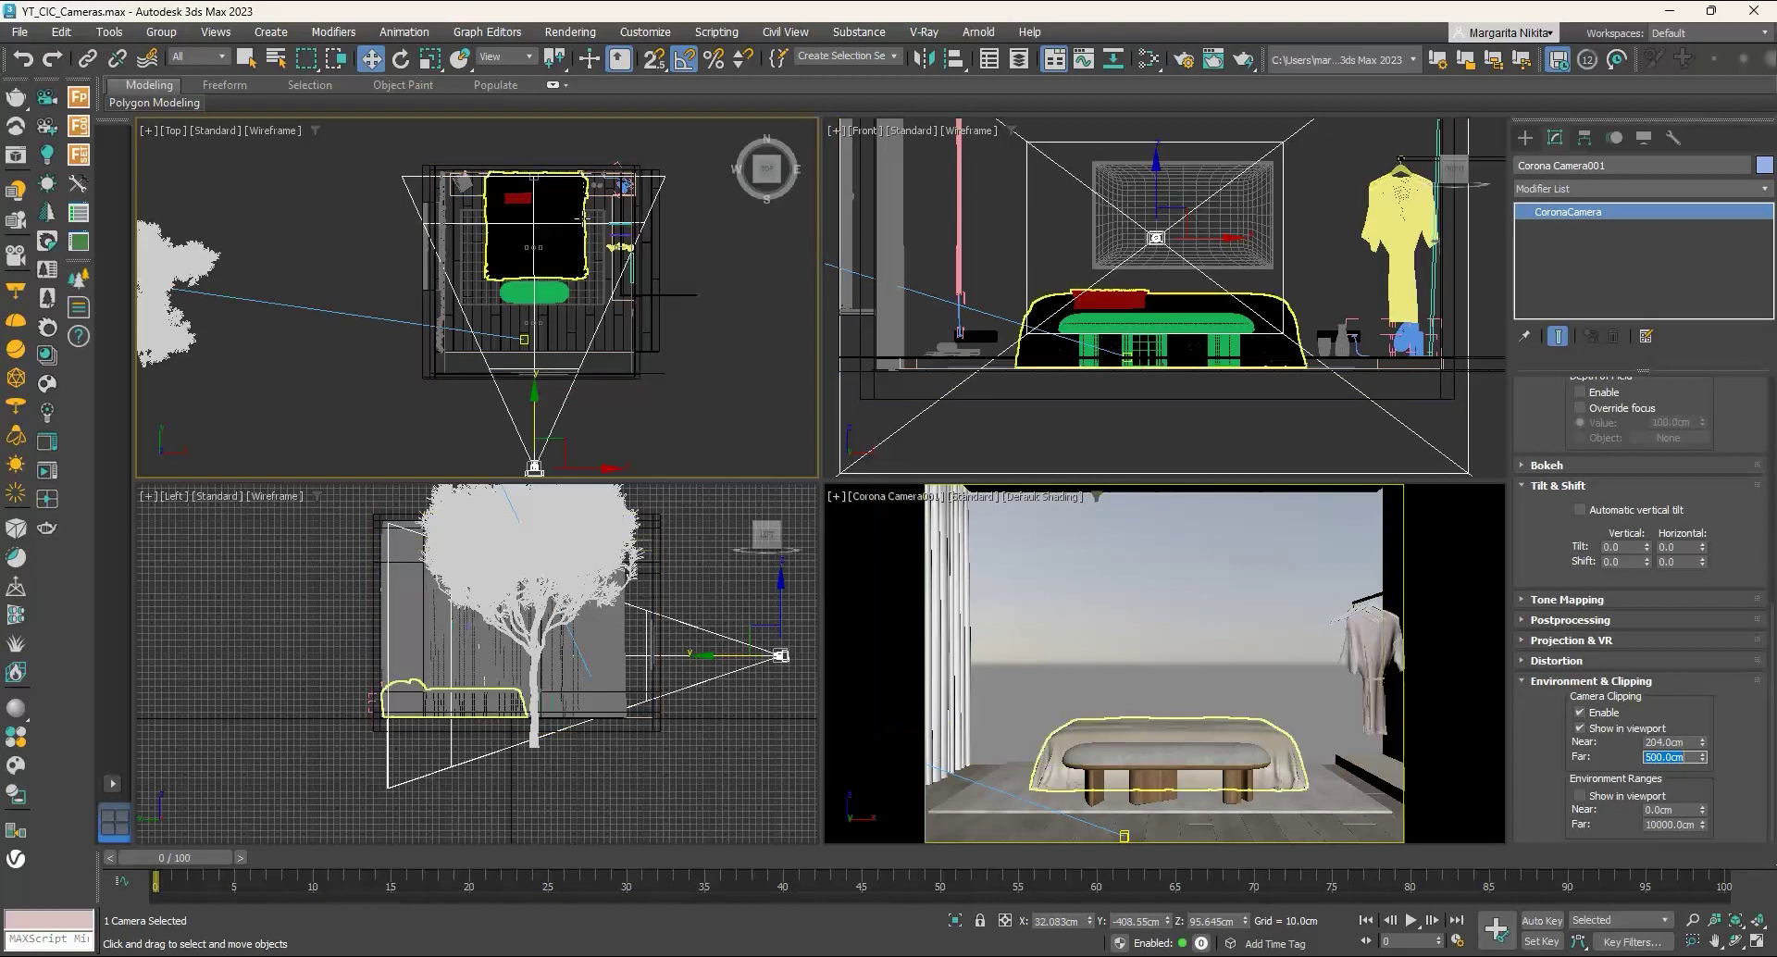
drag(1702, 756, 1707, 721)
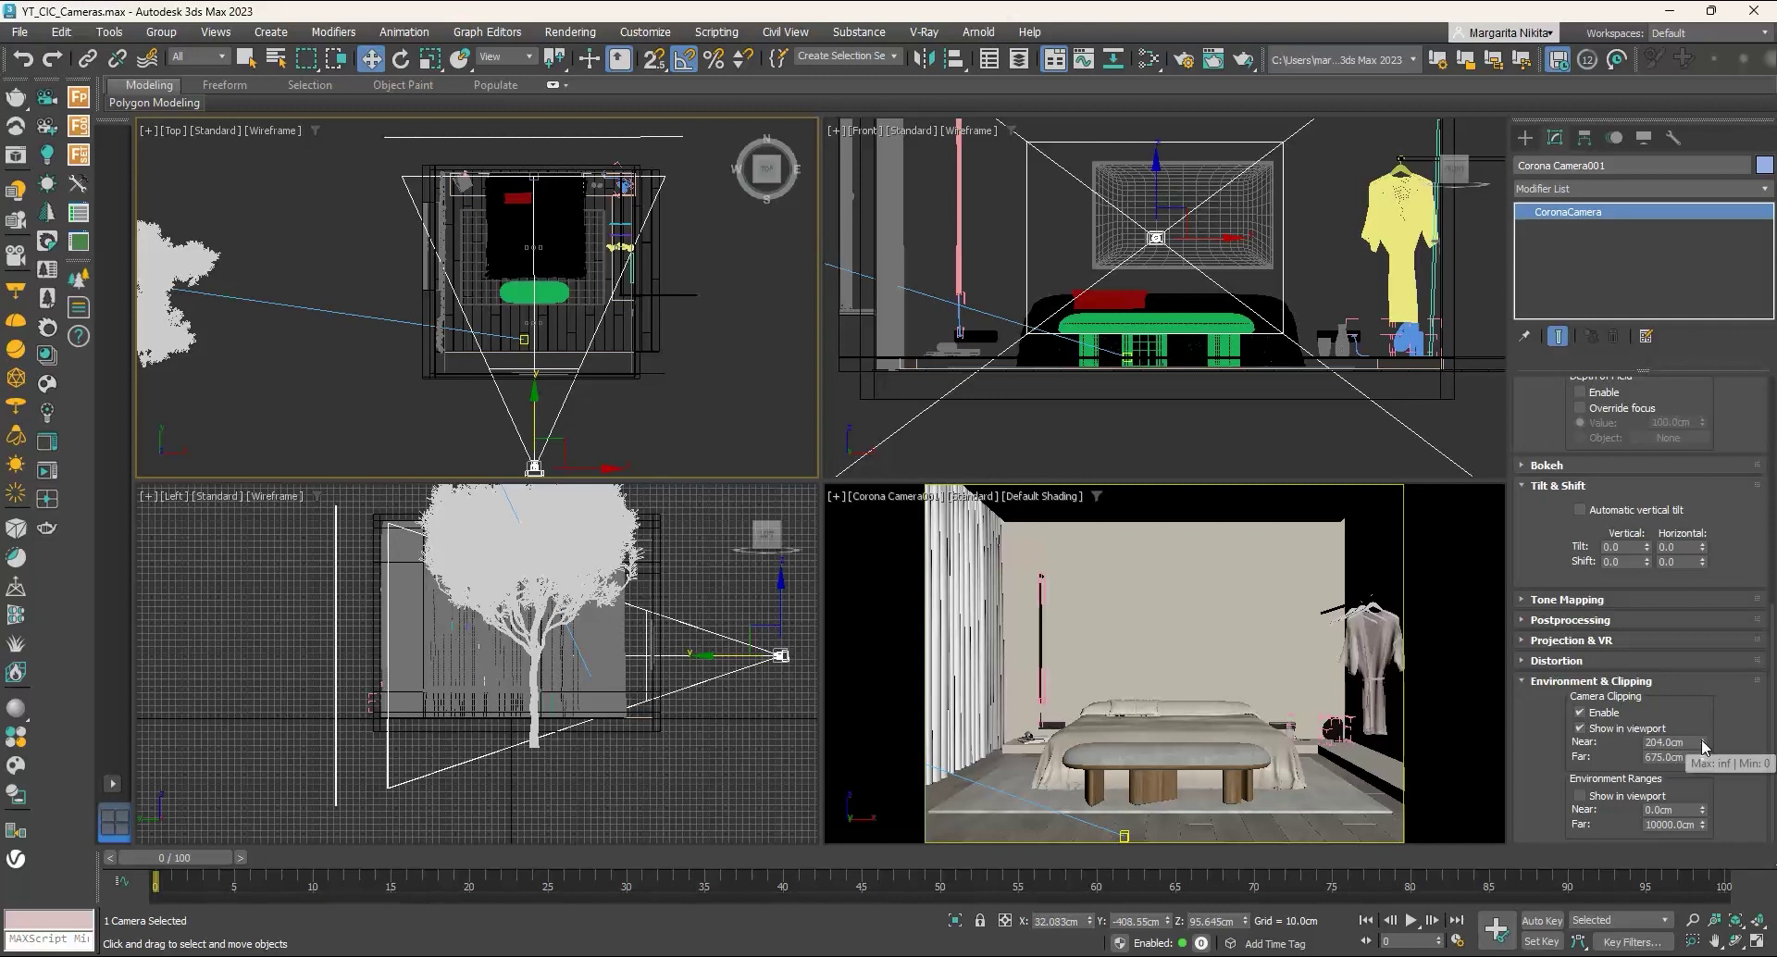
Step: Raise the near clipping distance to about 400 cm so it cuts into the bed area, and test-render the camera view
drag(1705, 747, 1699, 659)
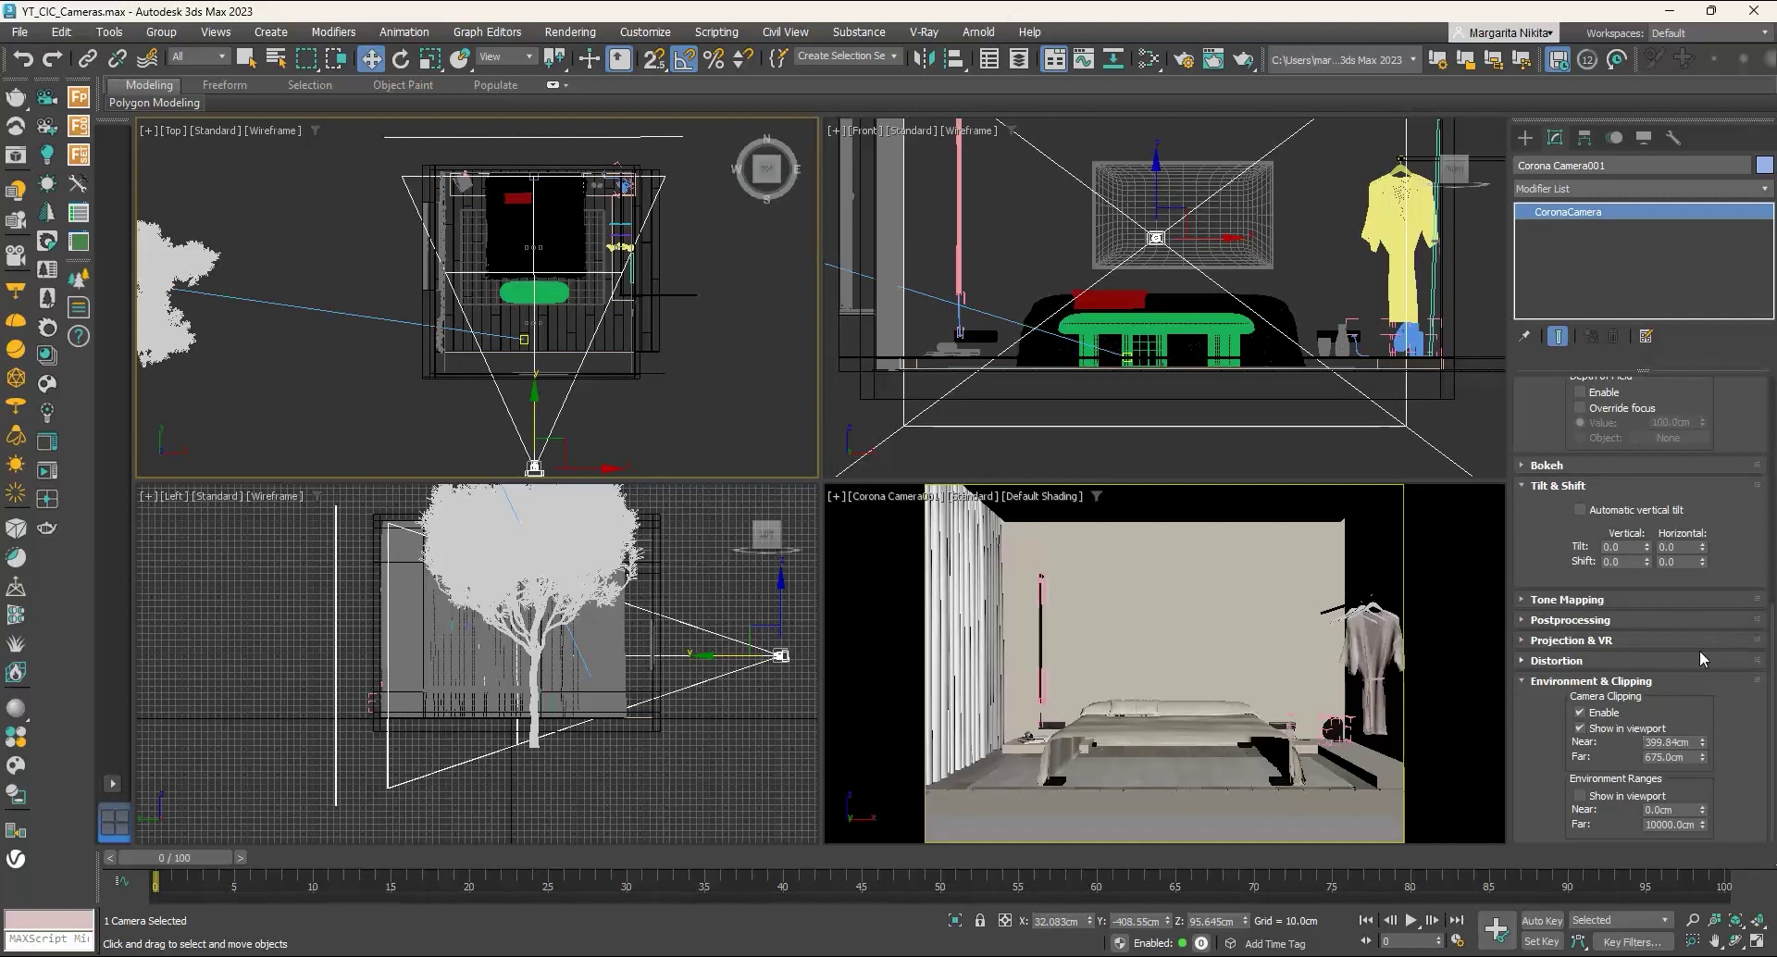
key(shift+q)
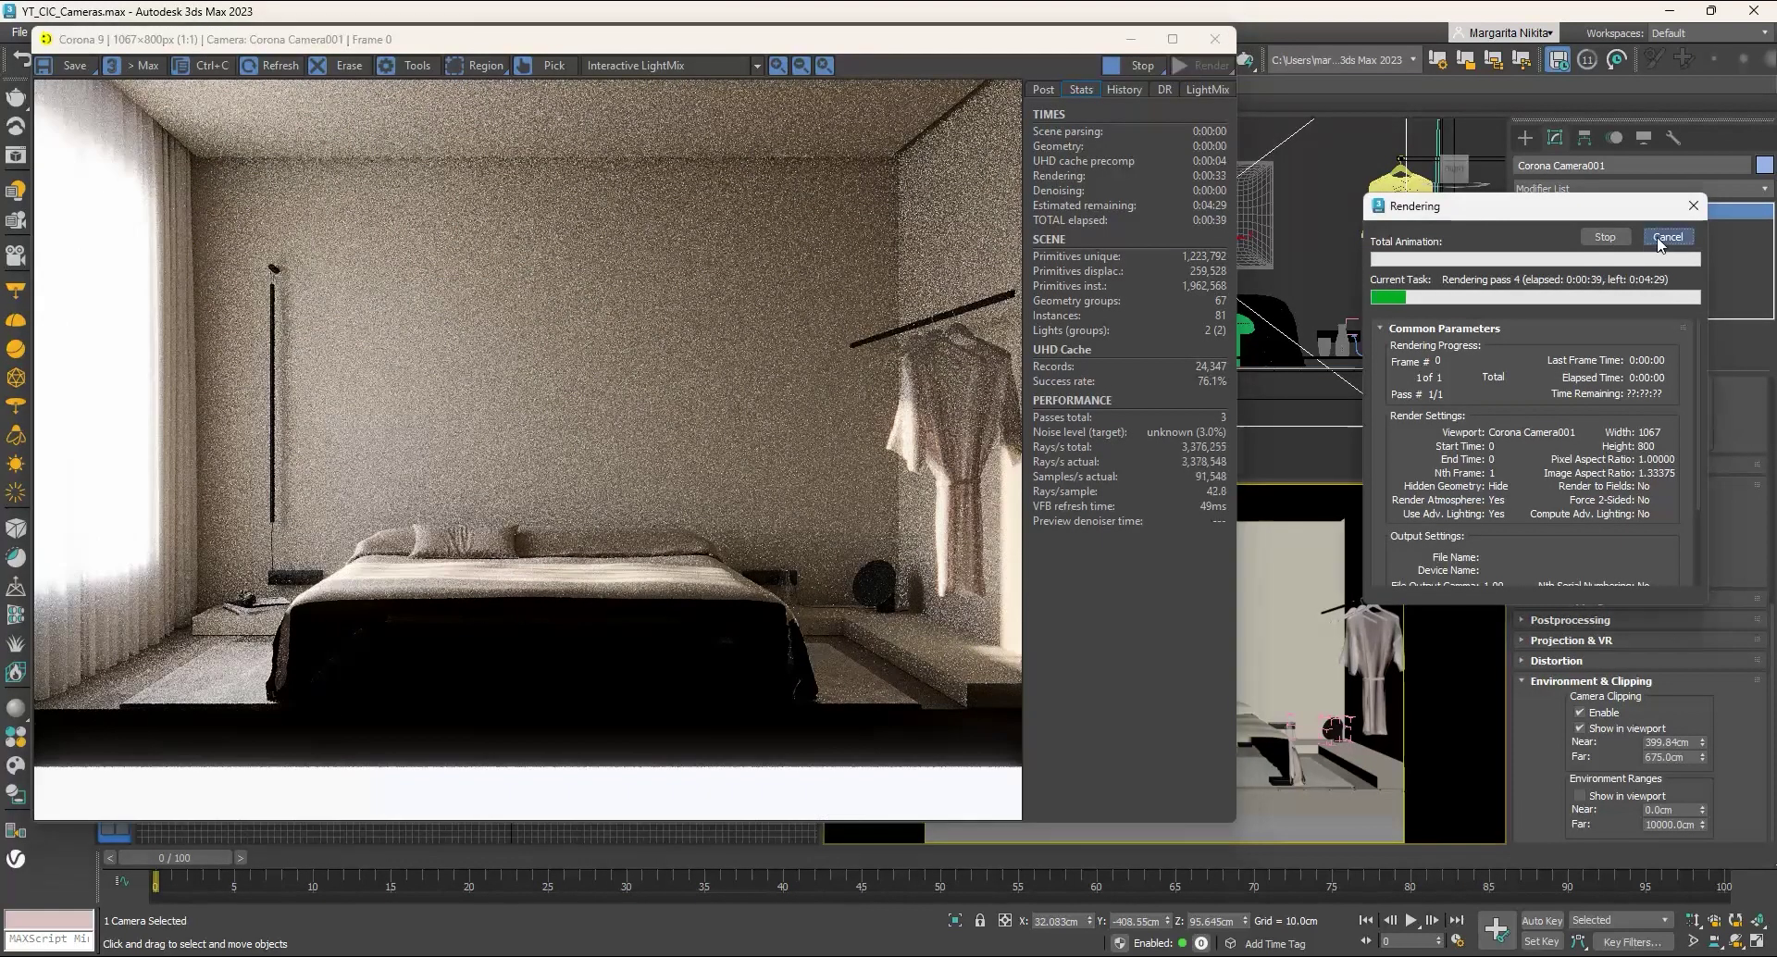
click(1665, 237)
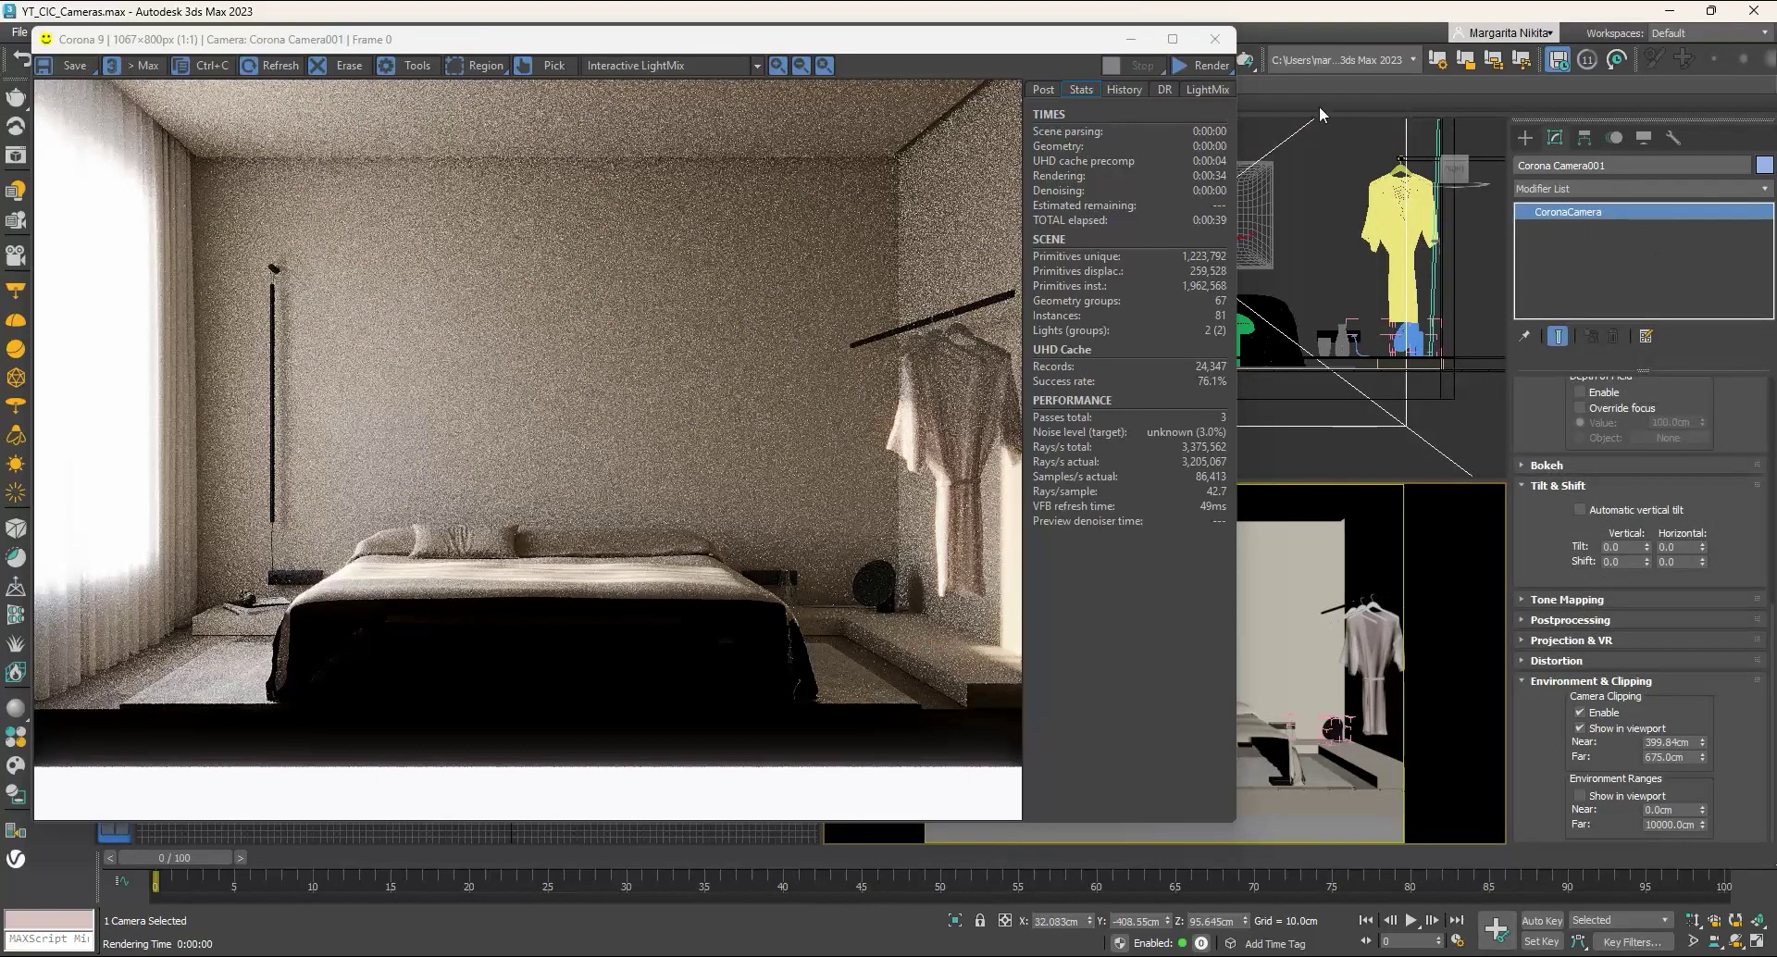
click(1215, 39)
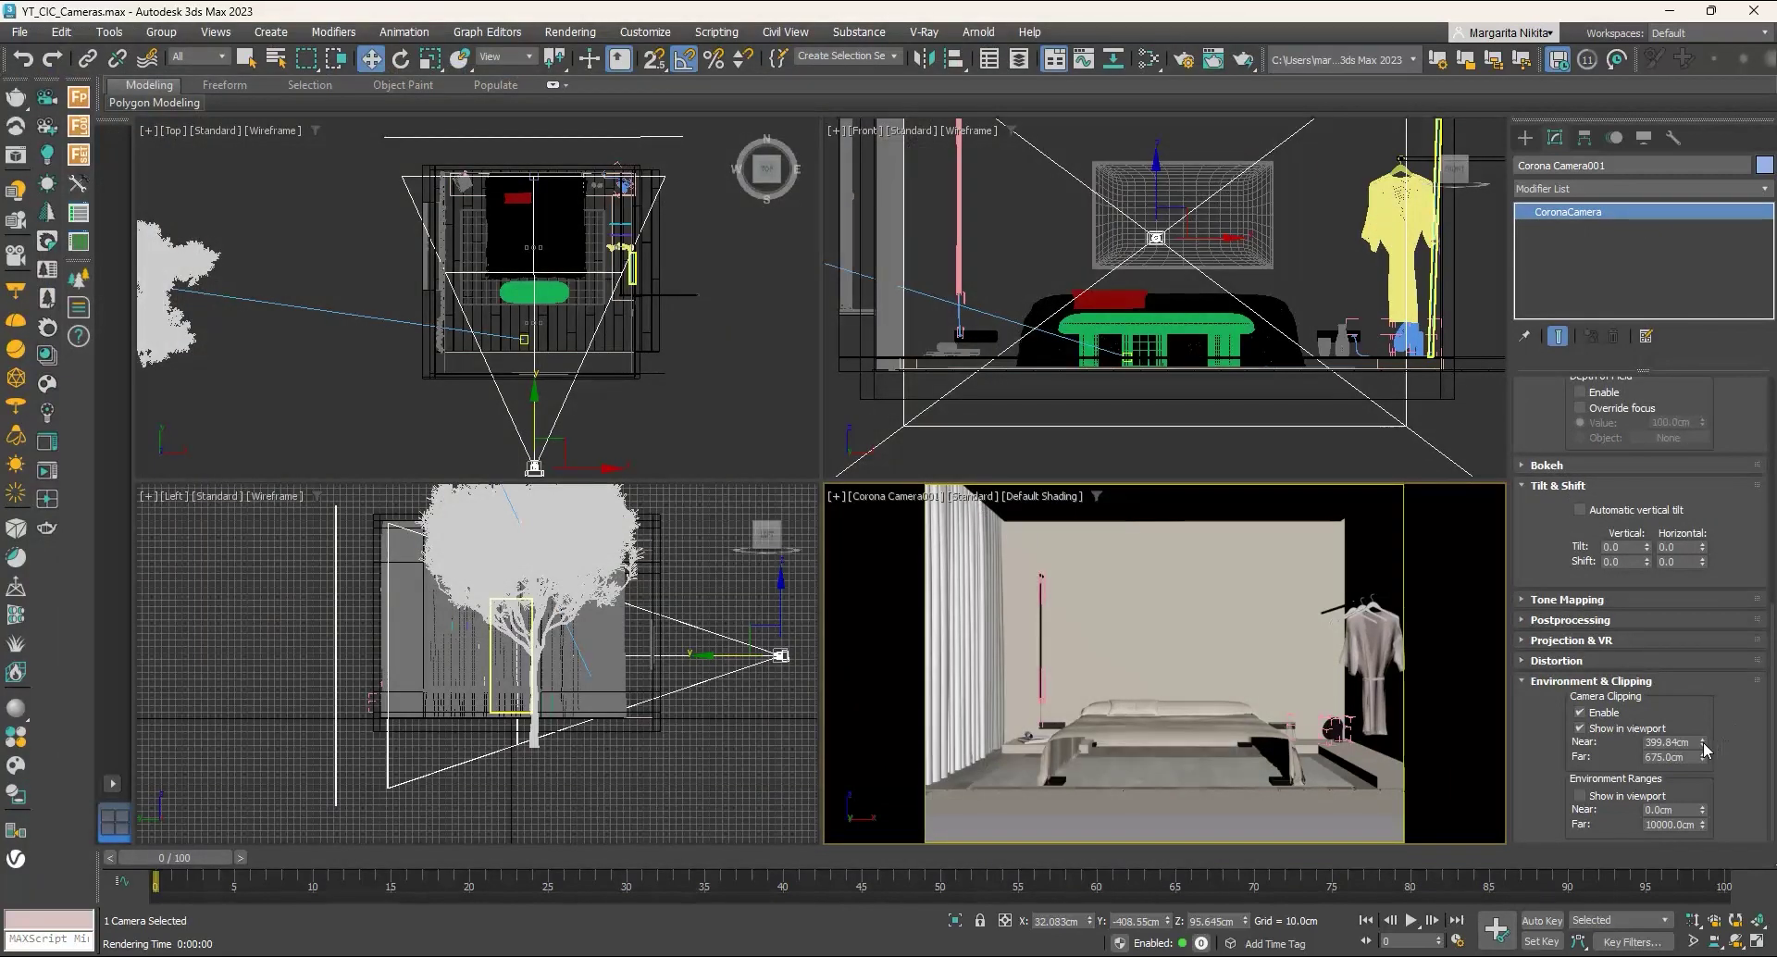
Step: Set the near clipping distance to 105 cm, and raise it to 206.85 cm so the plane passes the wall in front of the camera
double_click(1670, 741)
text(105)
key(Return)
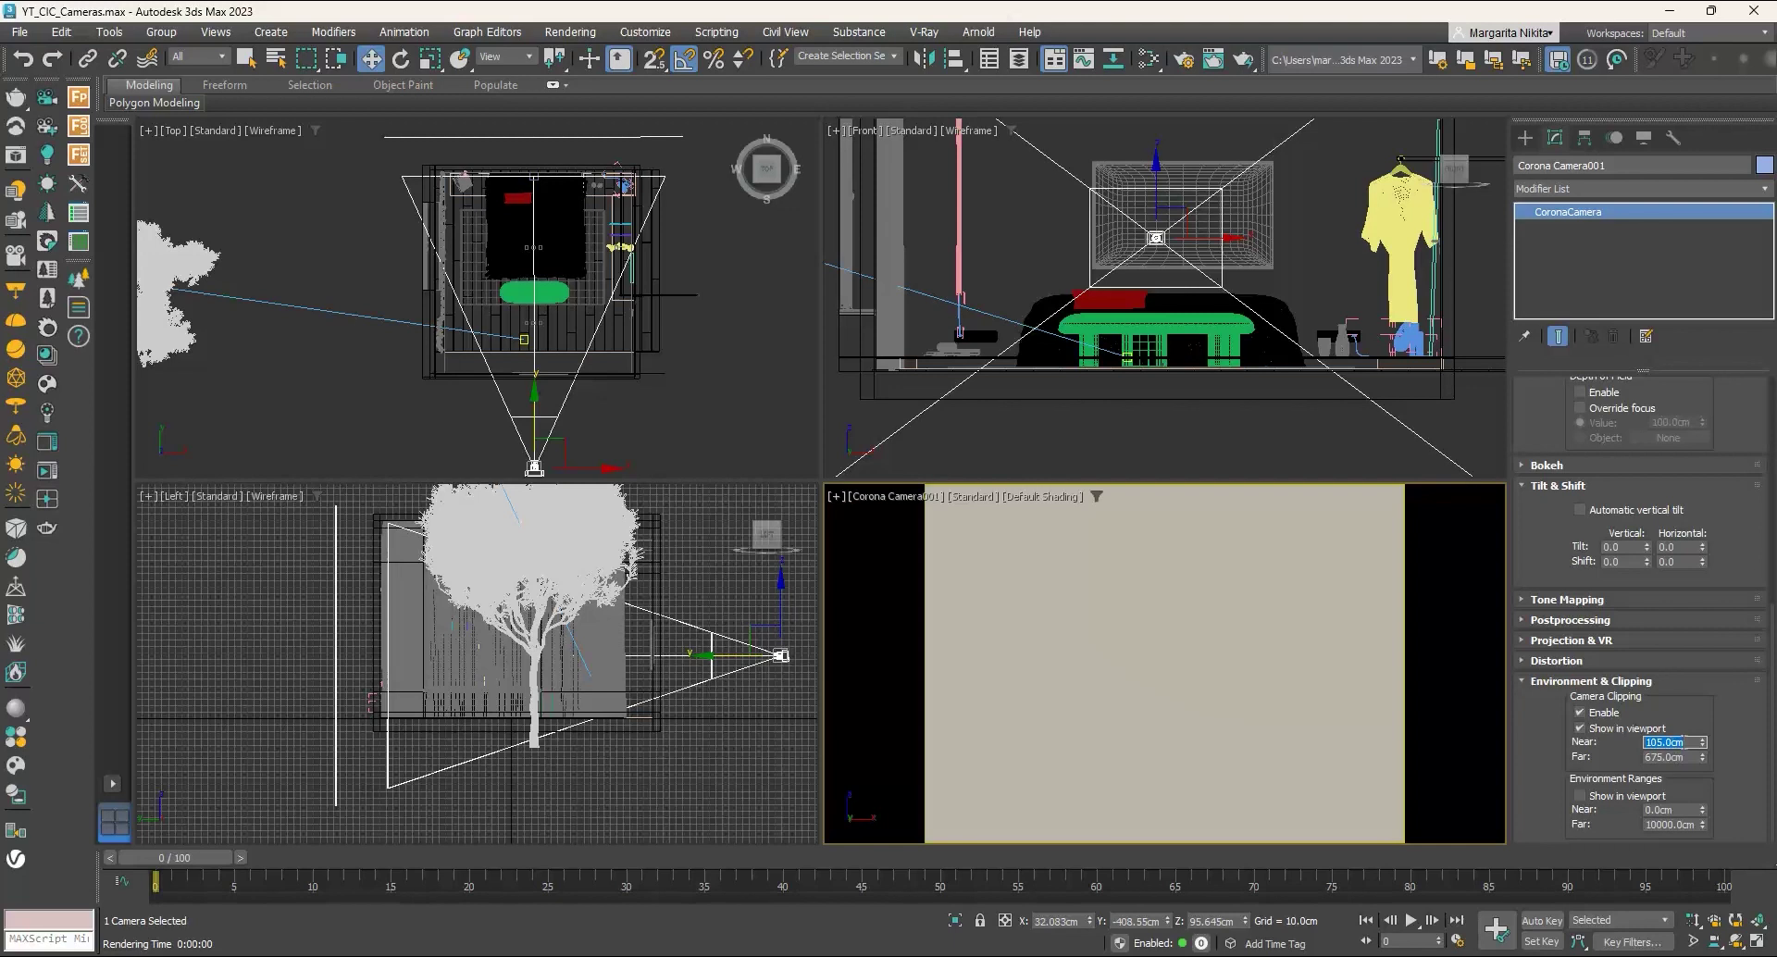
drag(1702, 741, 1702, 652)
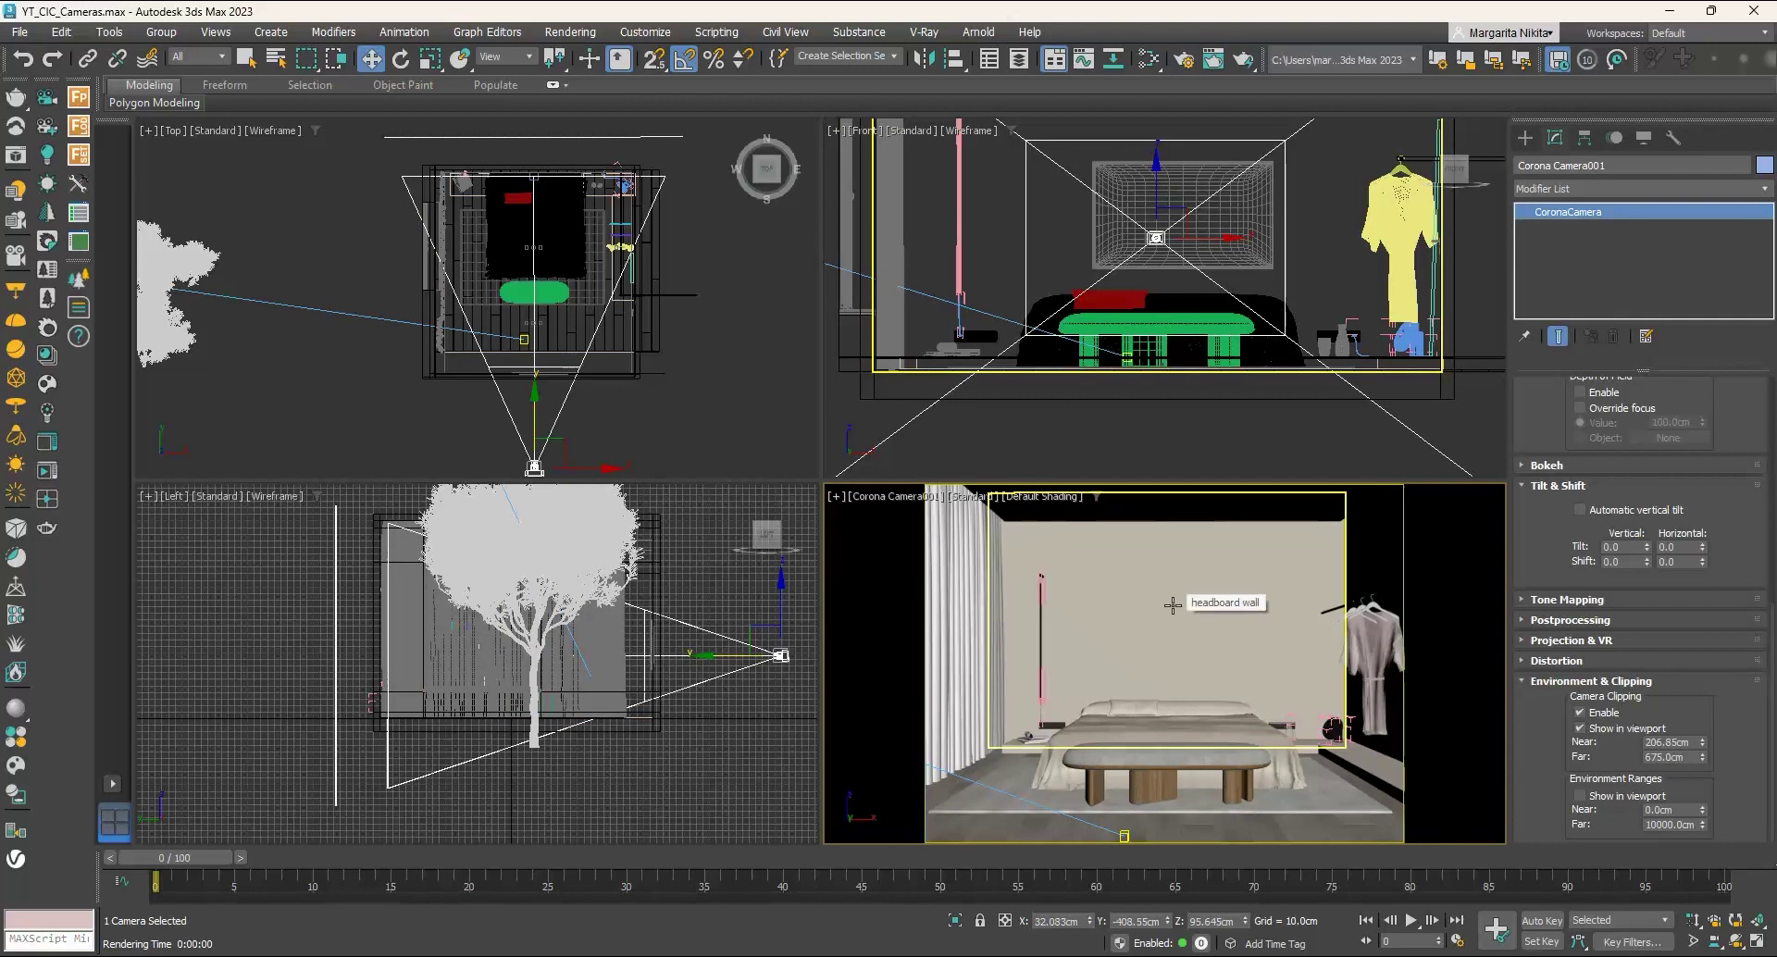
Step: Try lowering the camera target to about Z 35 cm, and undo the move
click(899, 497)
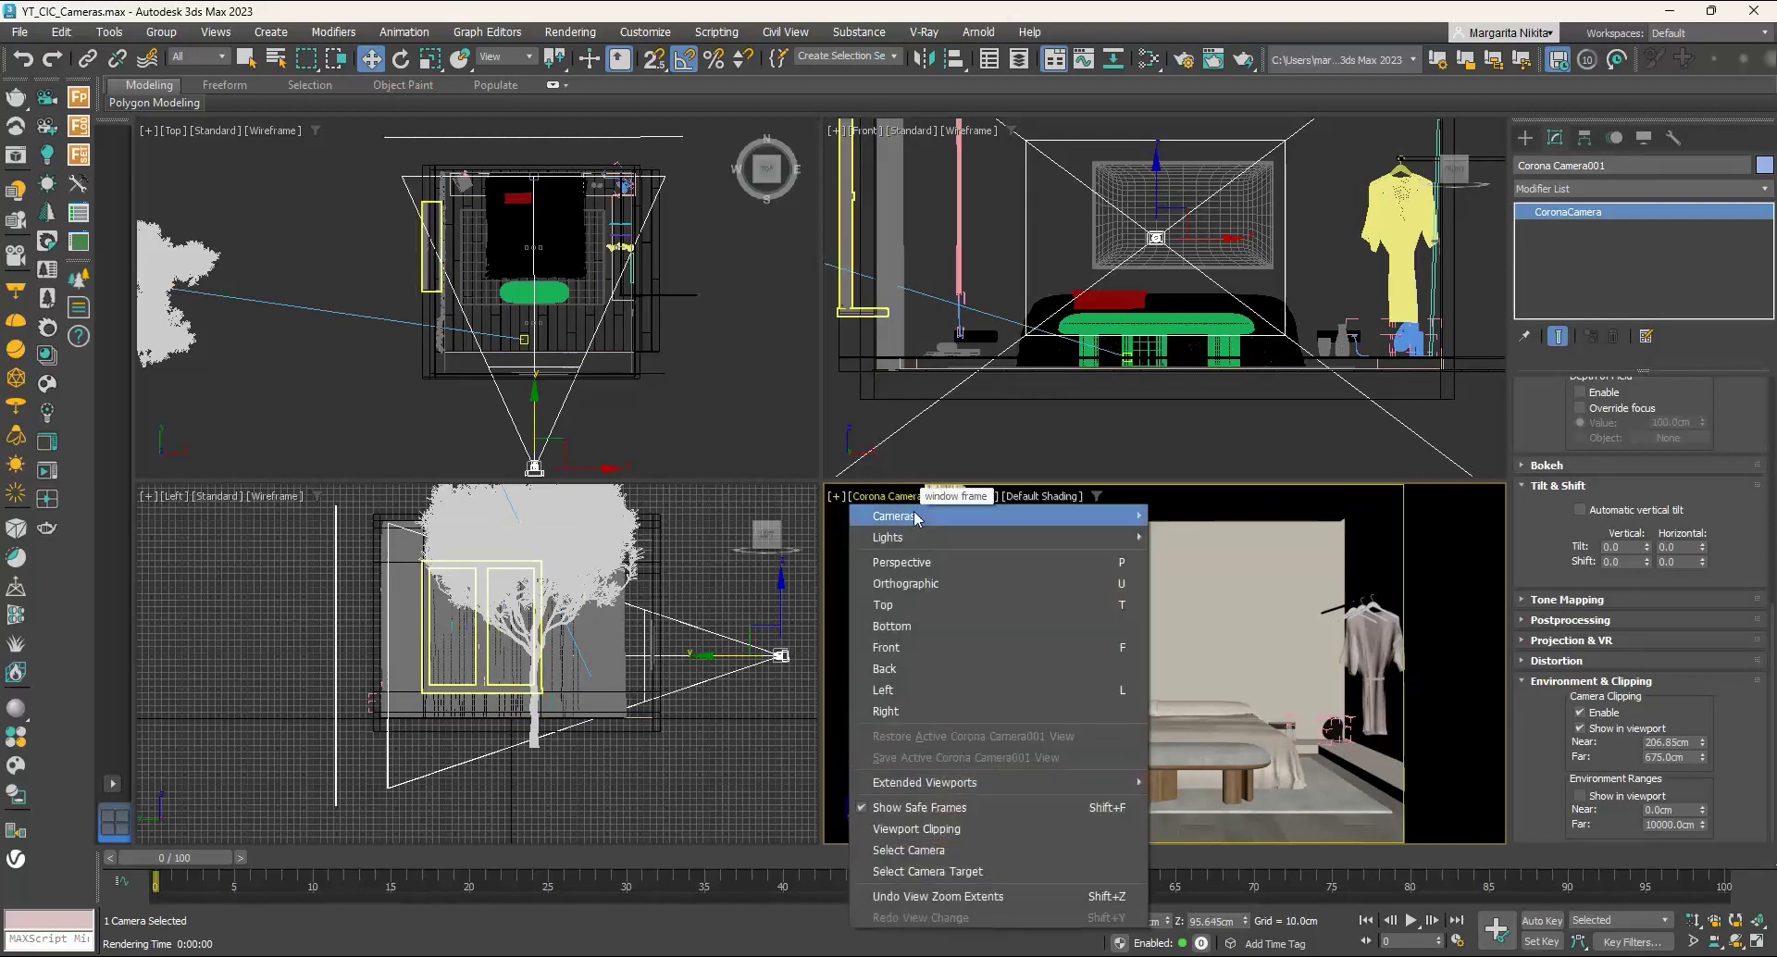
click(948, 872)
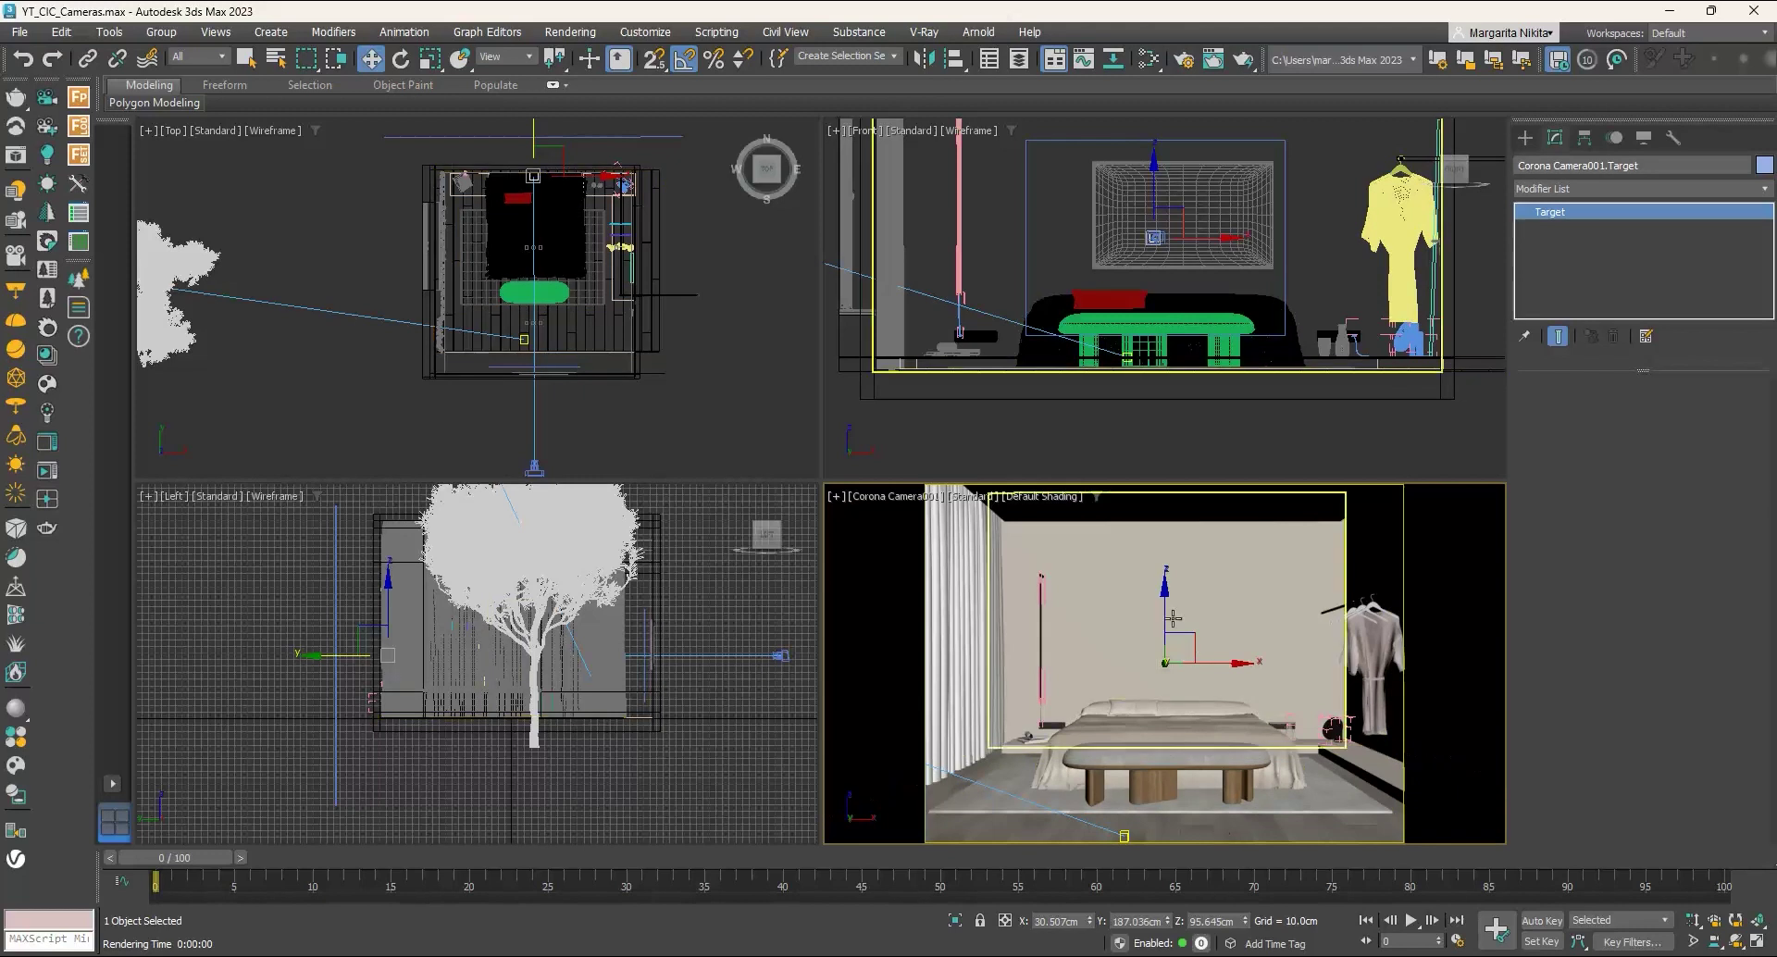
drag(1164, 595, 1157, 648)
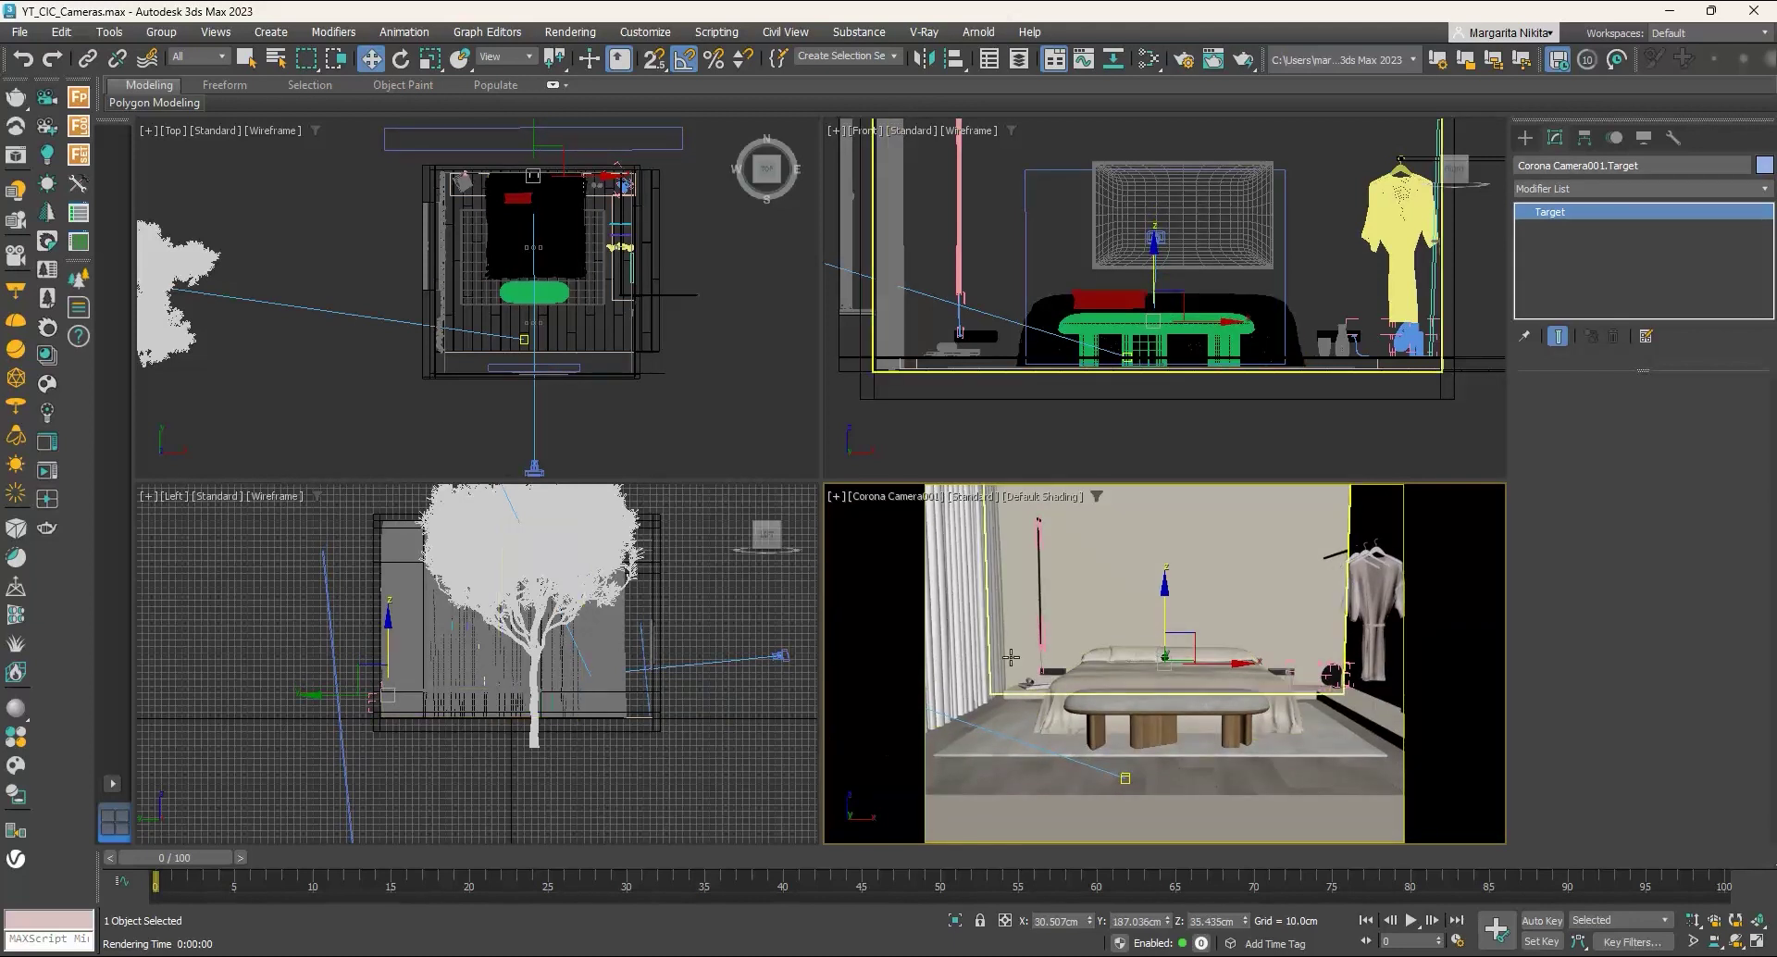
click(23, 59)
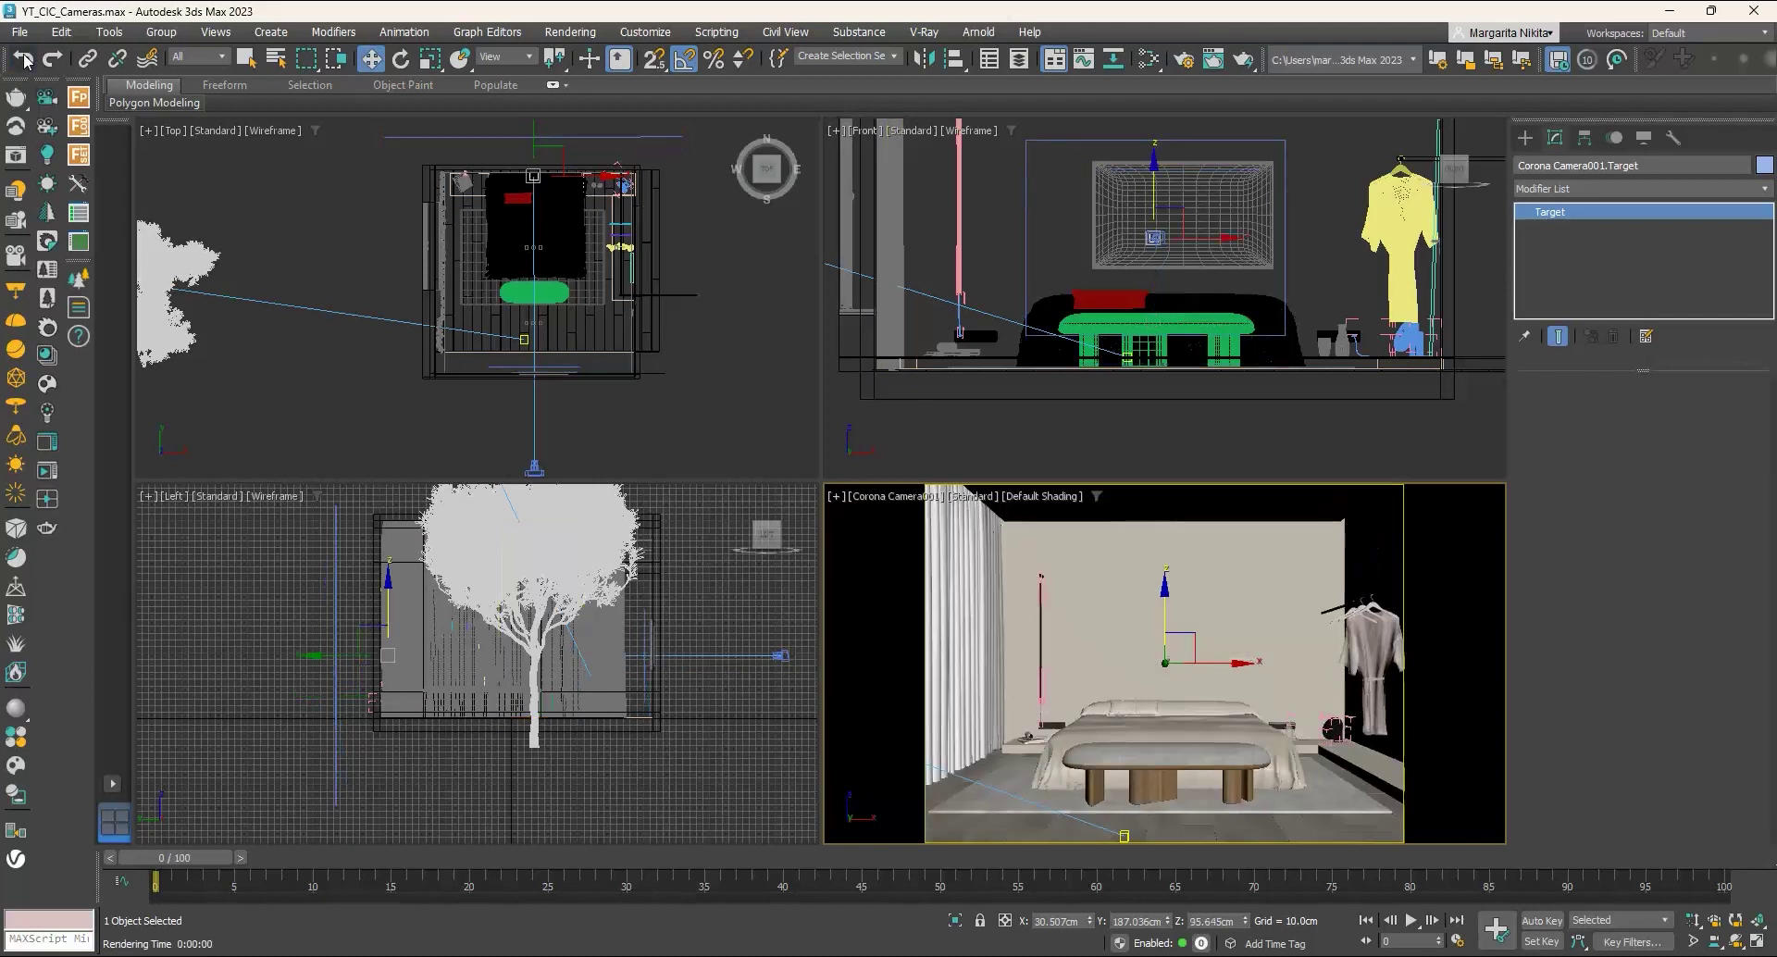
Step: Enable automatic vertical tilt on Corona Camera001
click(864, 497)
click(973, 849)
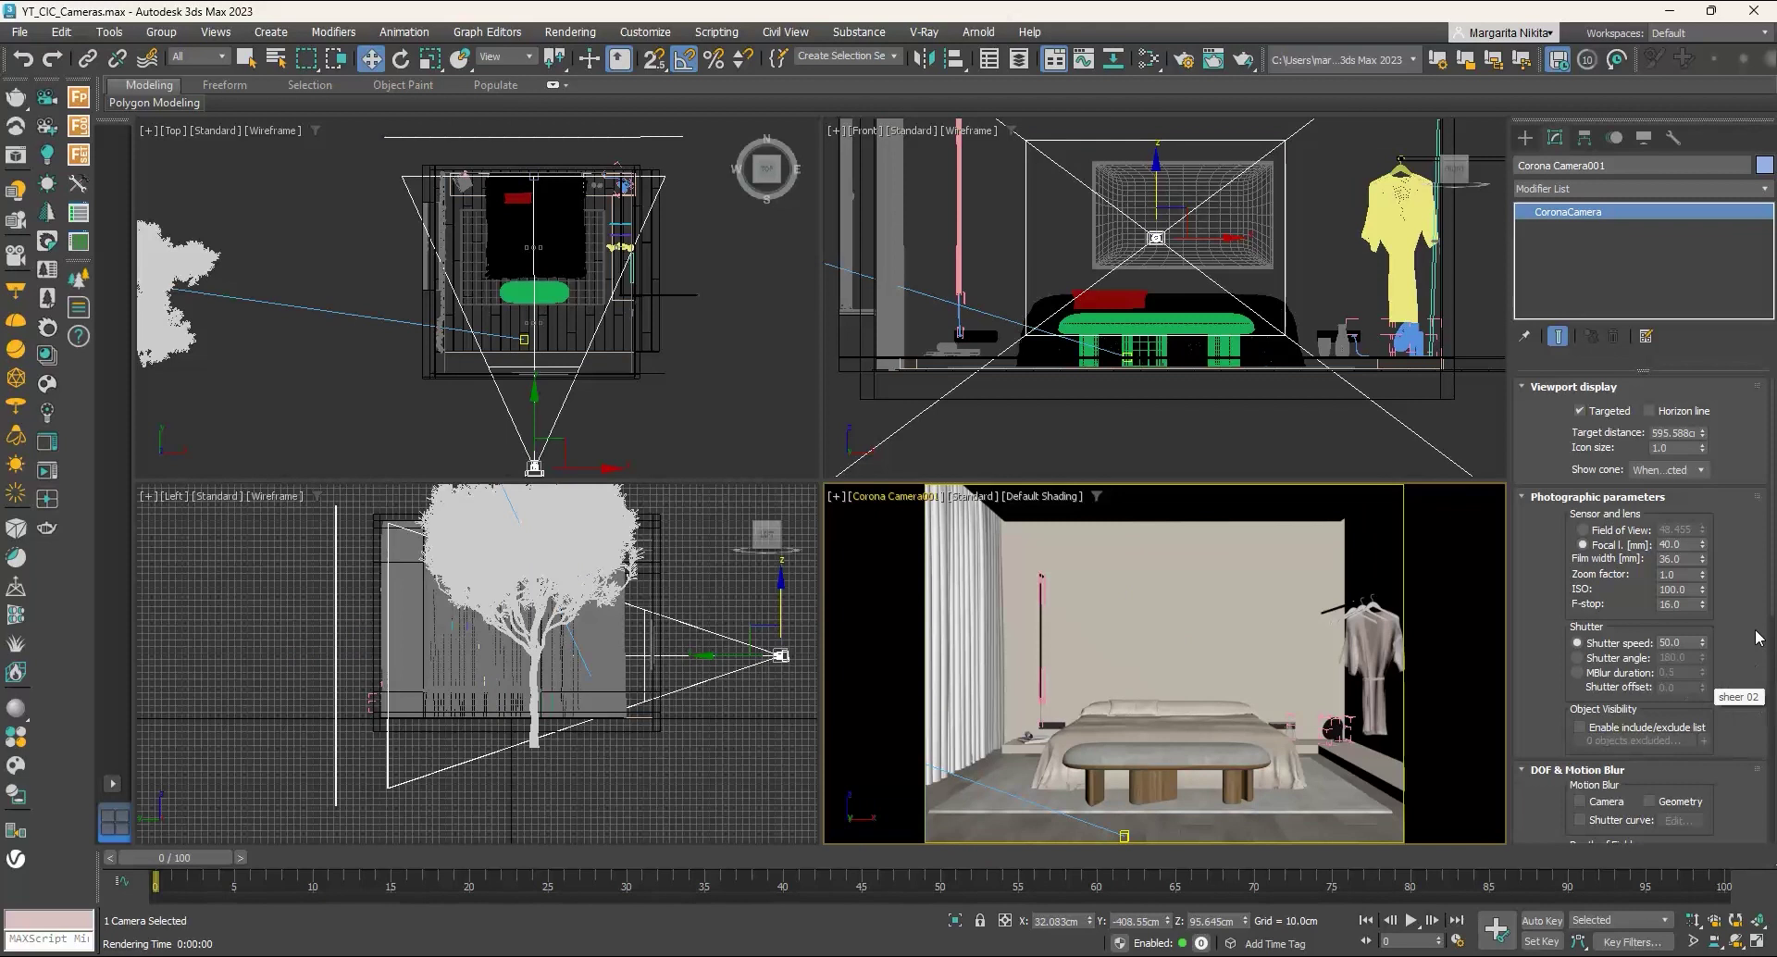
drag(1773, 565, 1773, 606)
click(1582, 715)
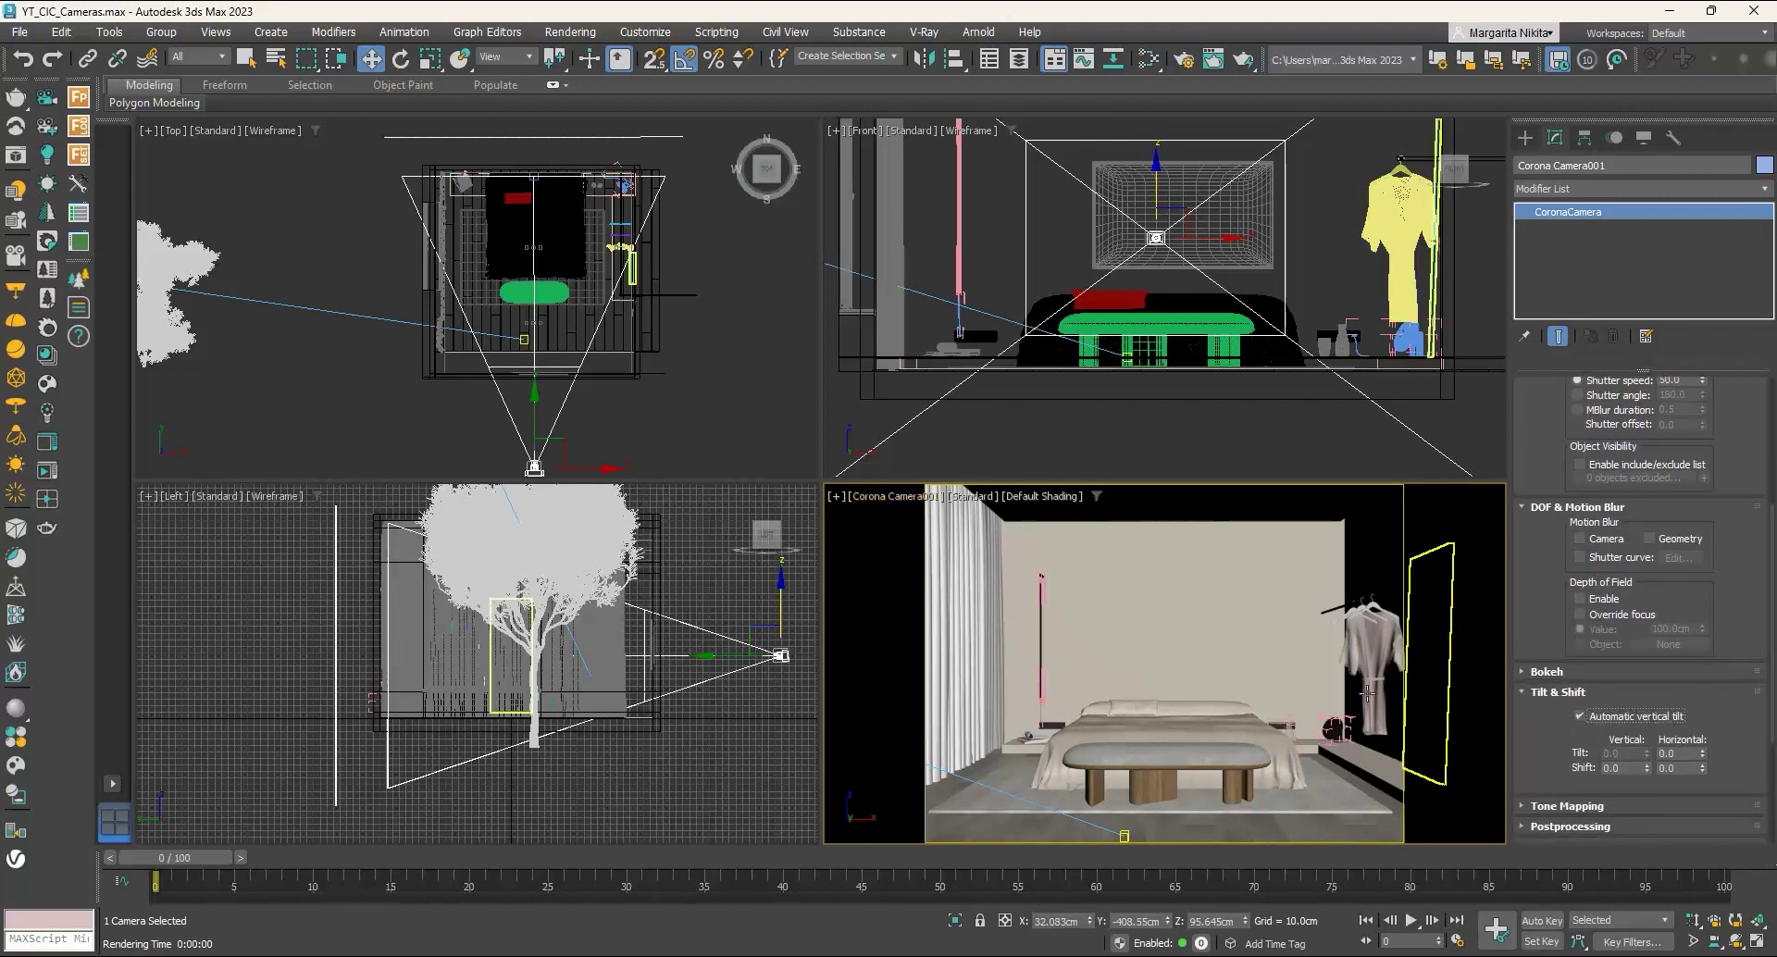
Step: Raise the camera target along Z to about 109 cm
right_click(900, 497)
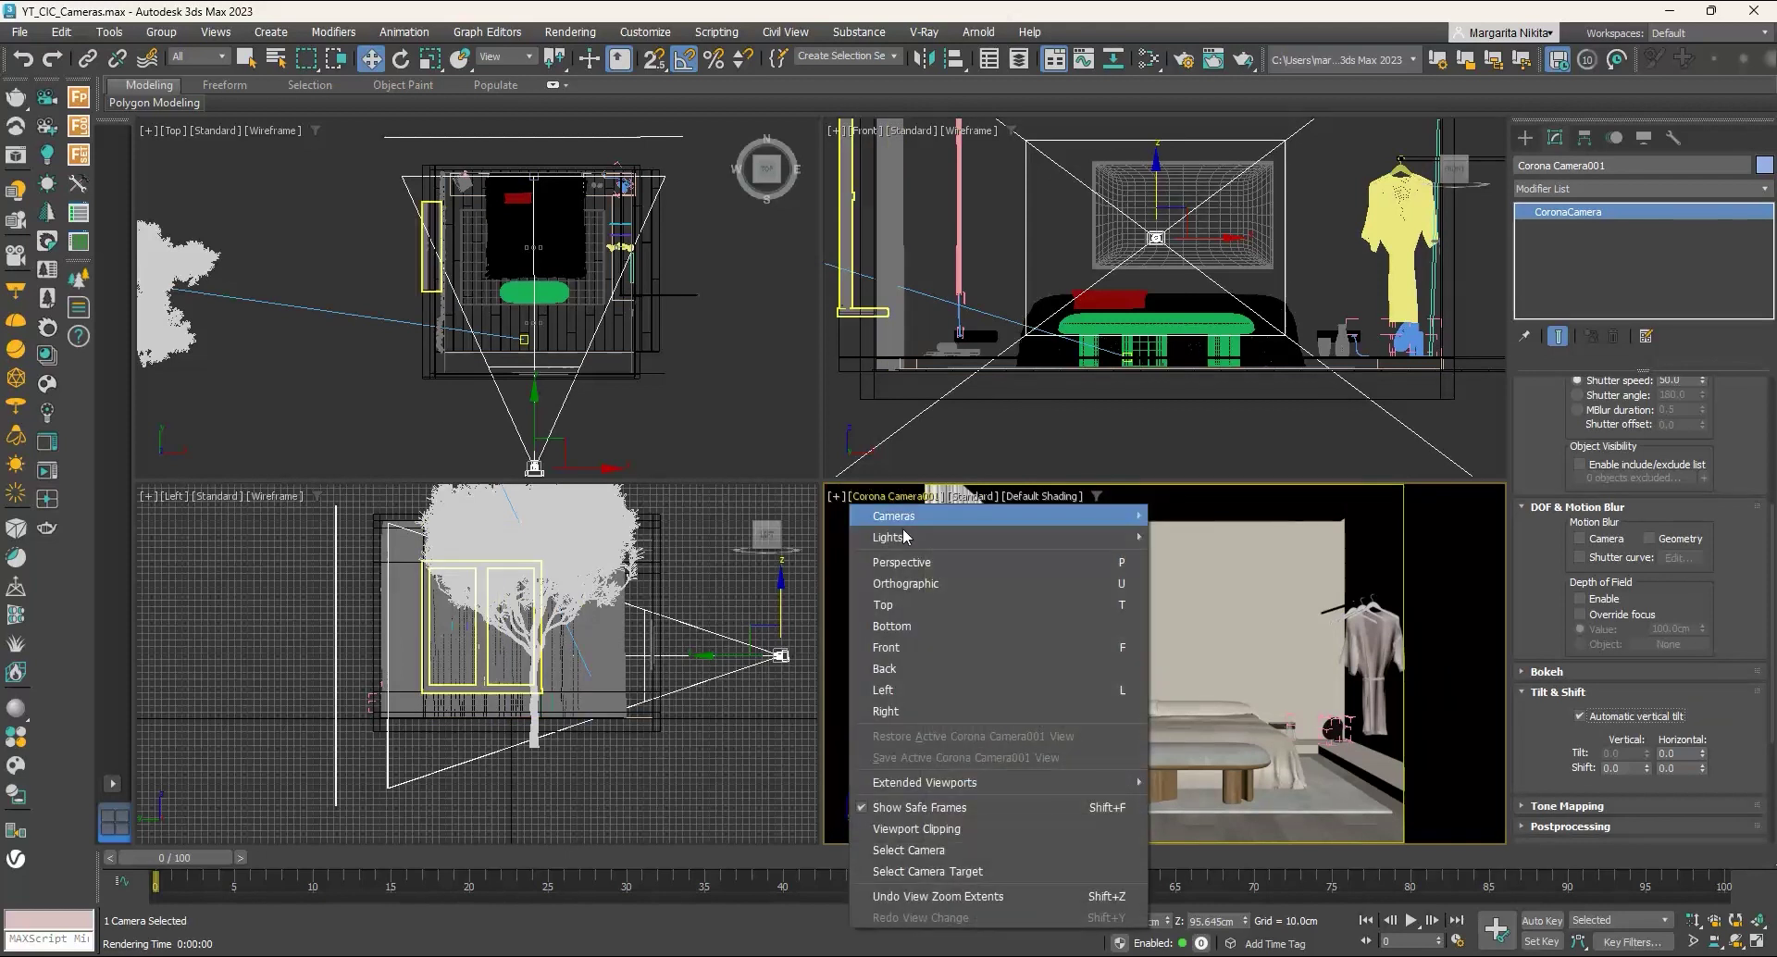
click(980, 852)
mouse_move(1164, 607)
mouse_down()
mouse_move(1165, 647)
mouse_move(1159, 592)
mouse_up()
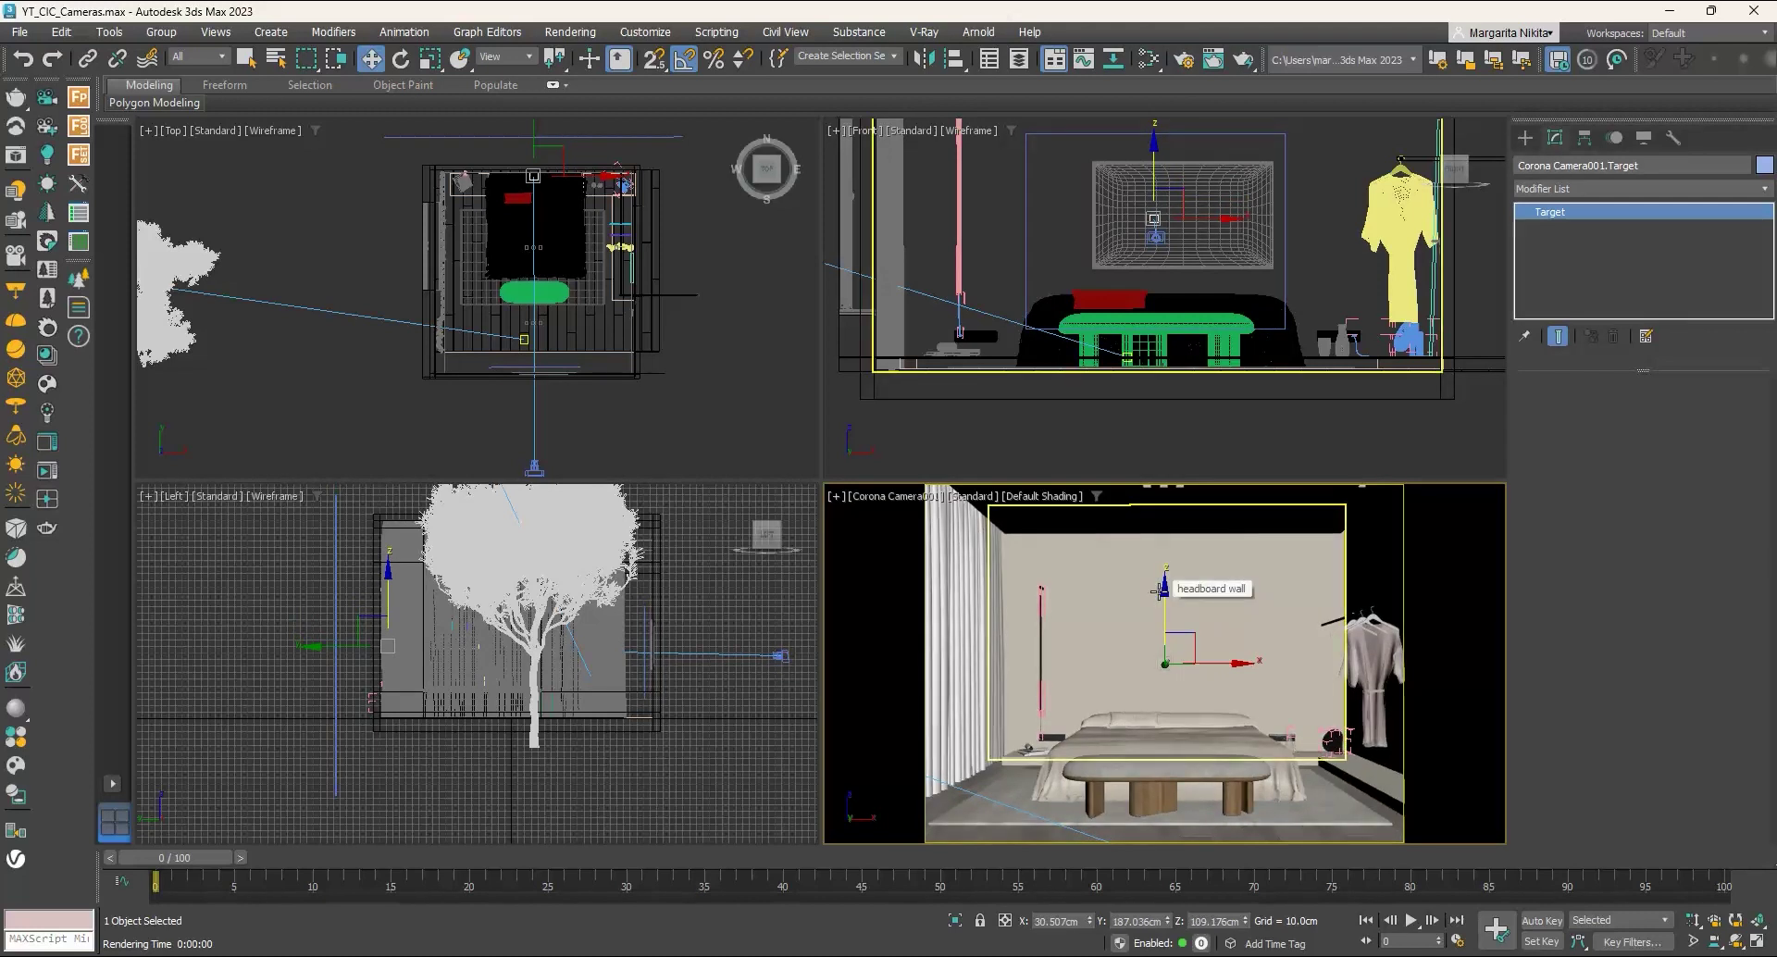
Step: Render the tilt-corrected Corona Camera001 view
key(shift+q)
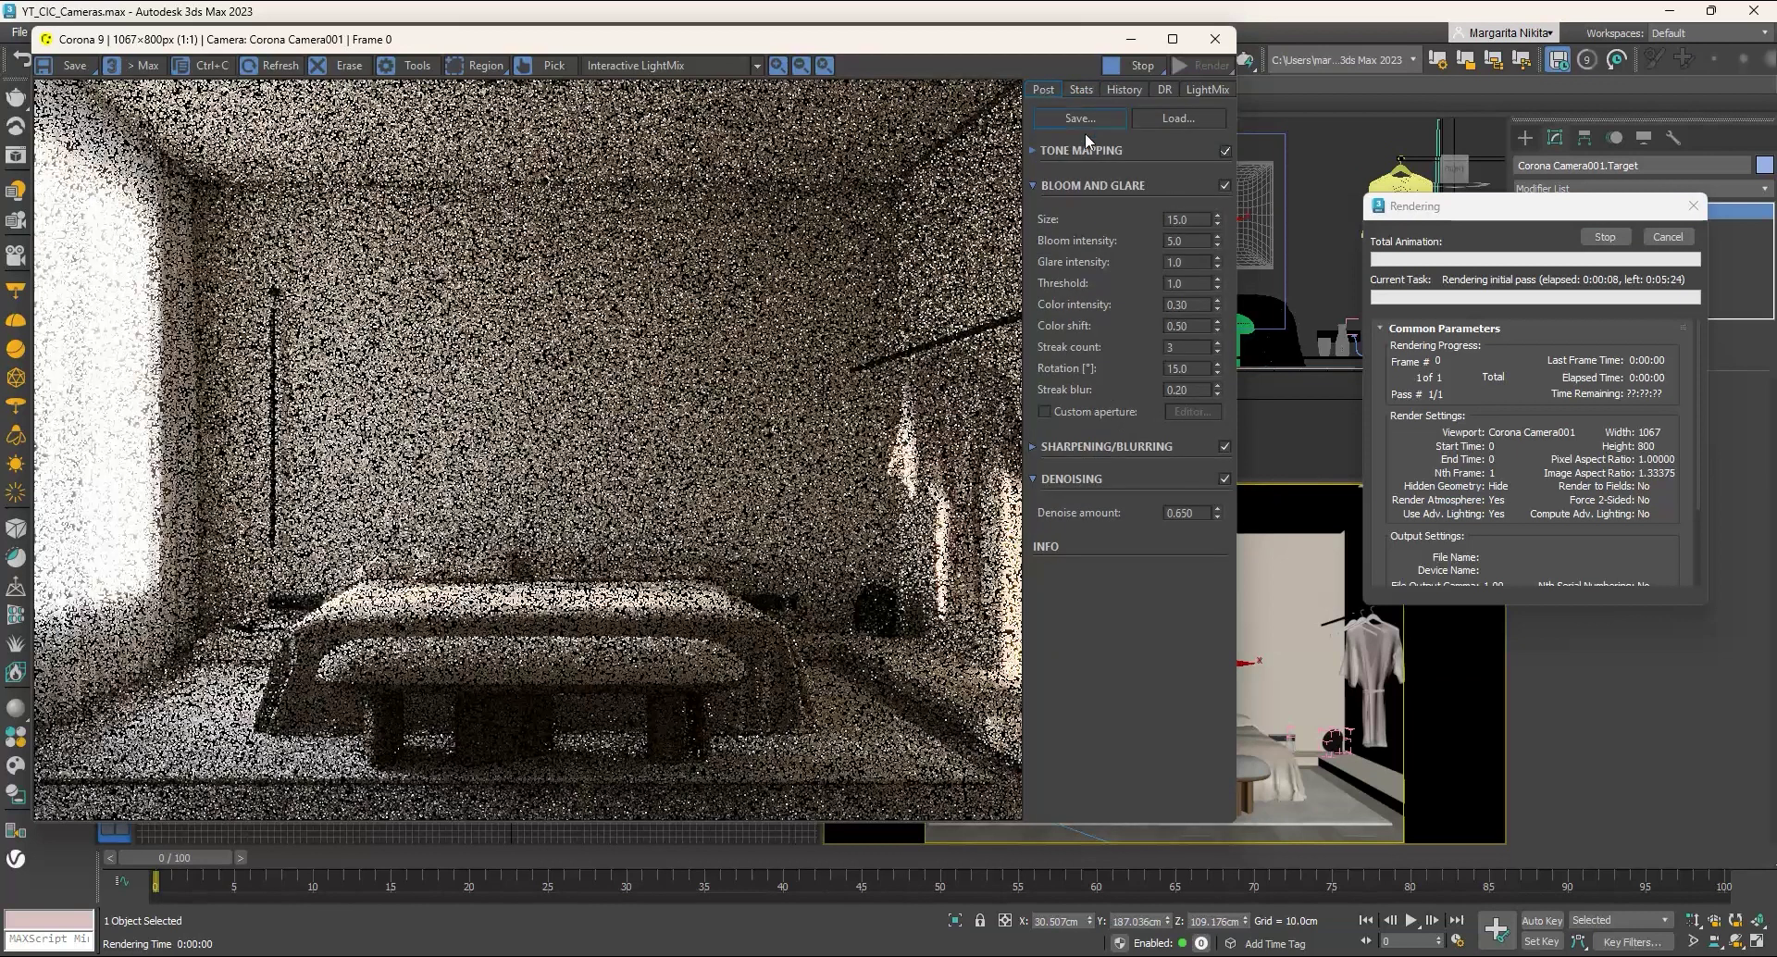
click(1035, 149)
click(1034, 149)
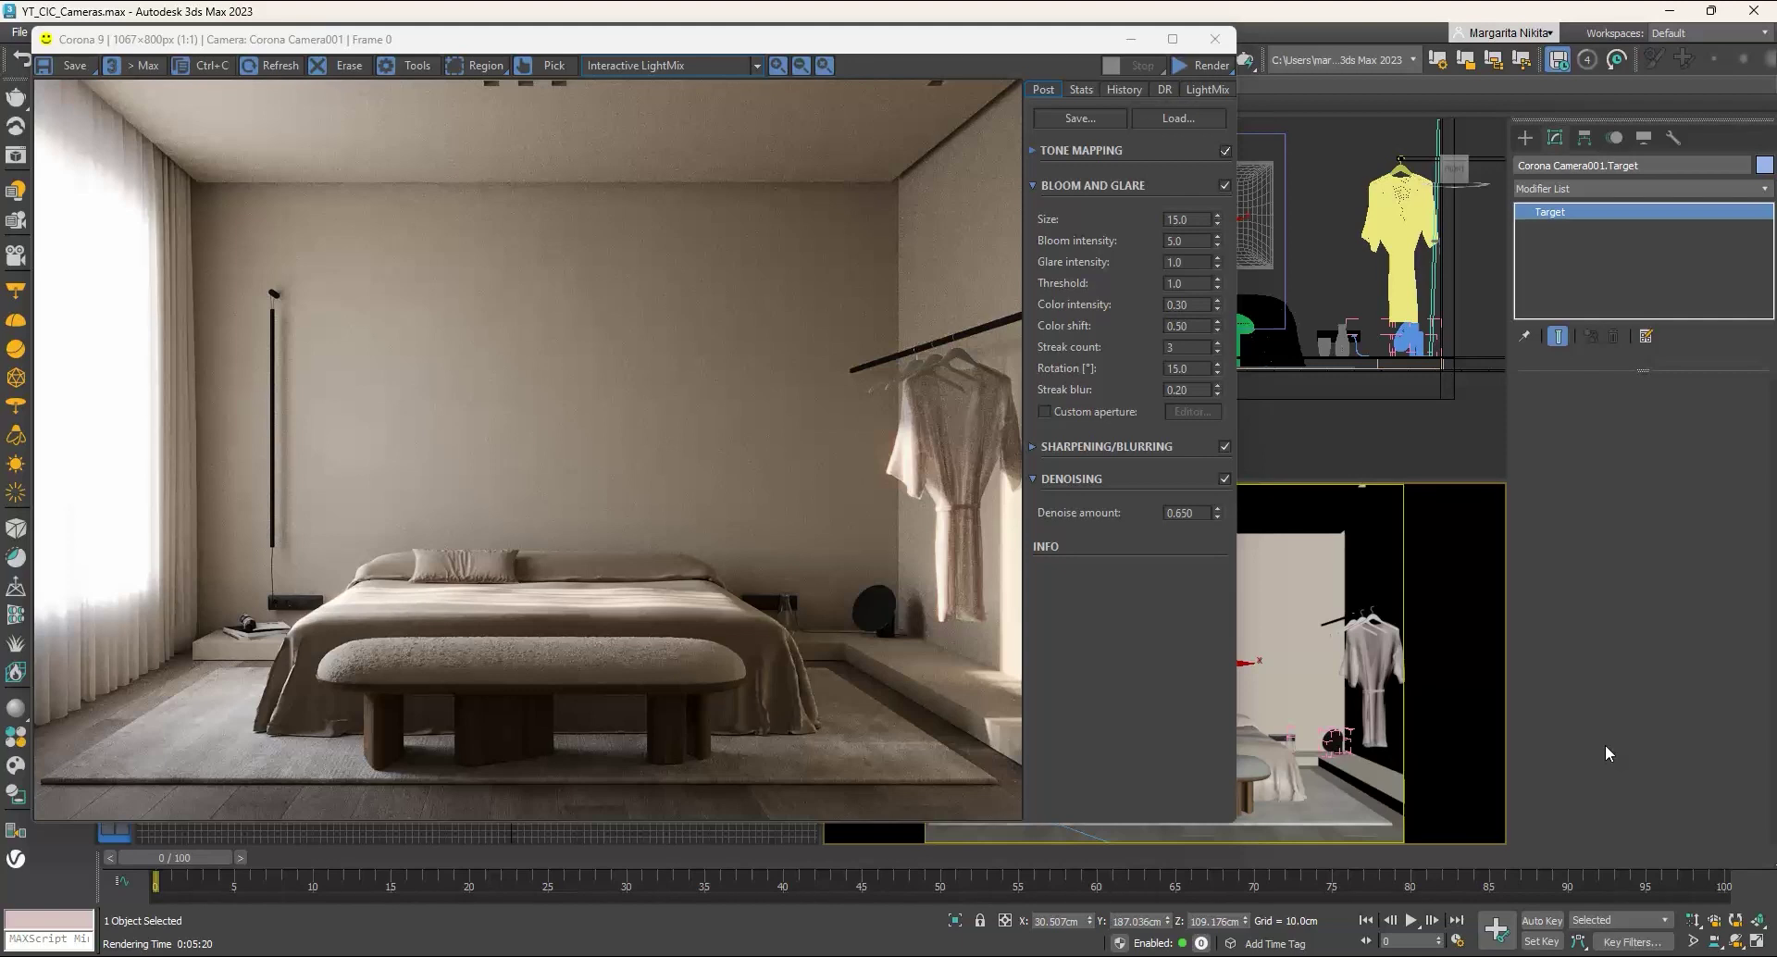
Step: Adjust the render's tone mapping to simple exposure 0.276, white balance about 6024 and contrast 1.50
click(1034, 149)
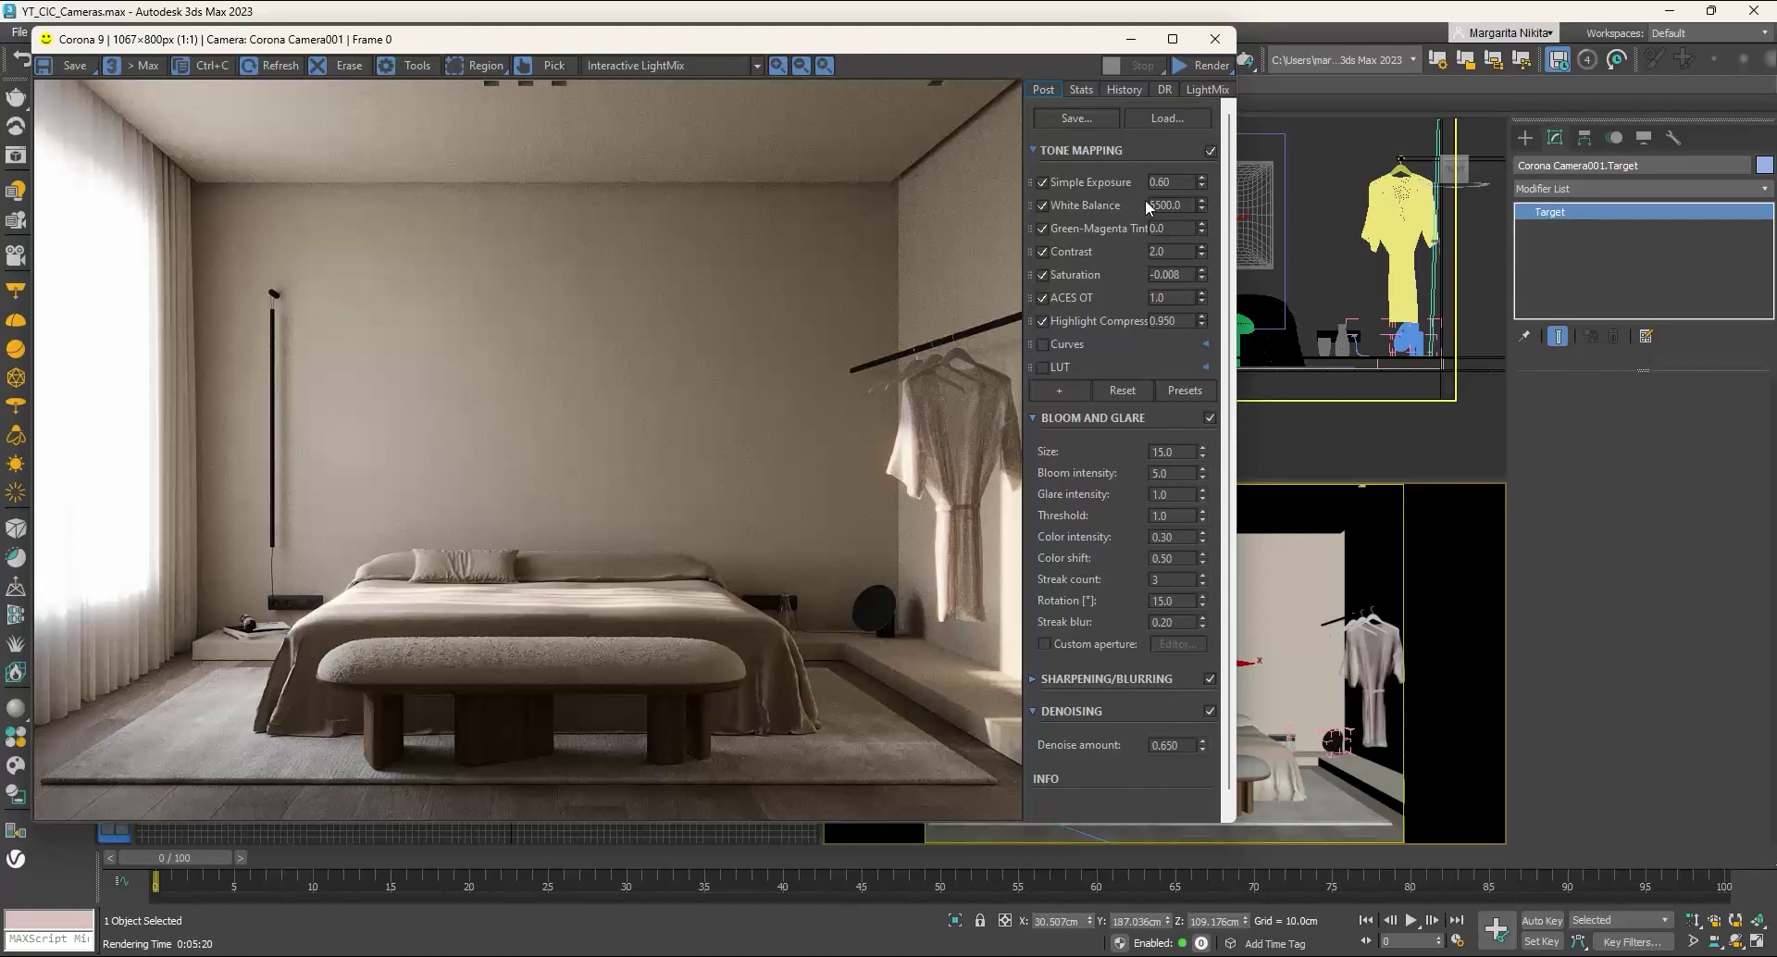
drag(1201, 203, 1202, 193)
text(0.40)
drag(1201, 215, 1204, 261)
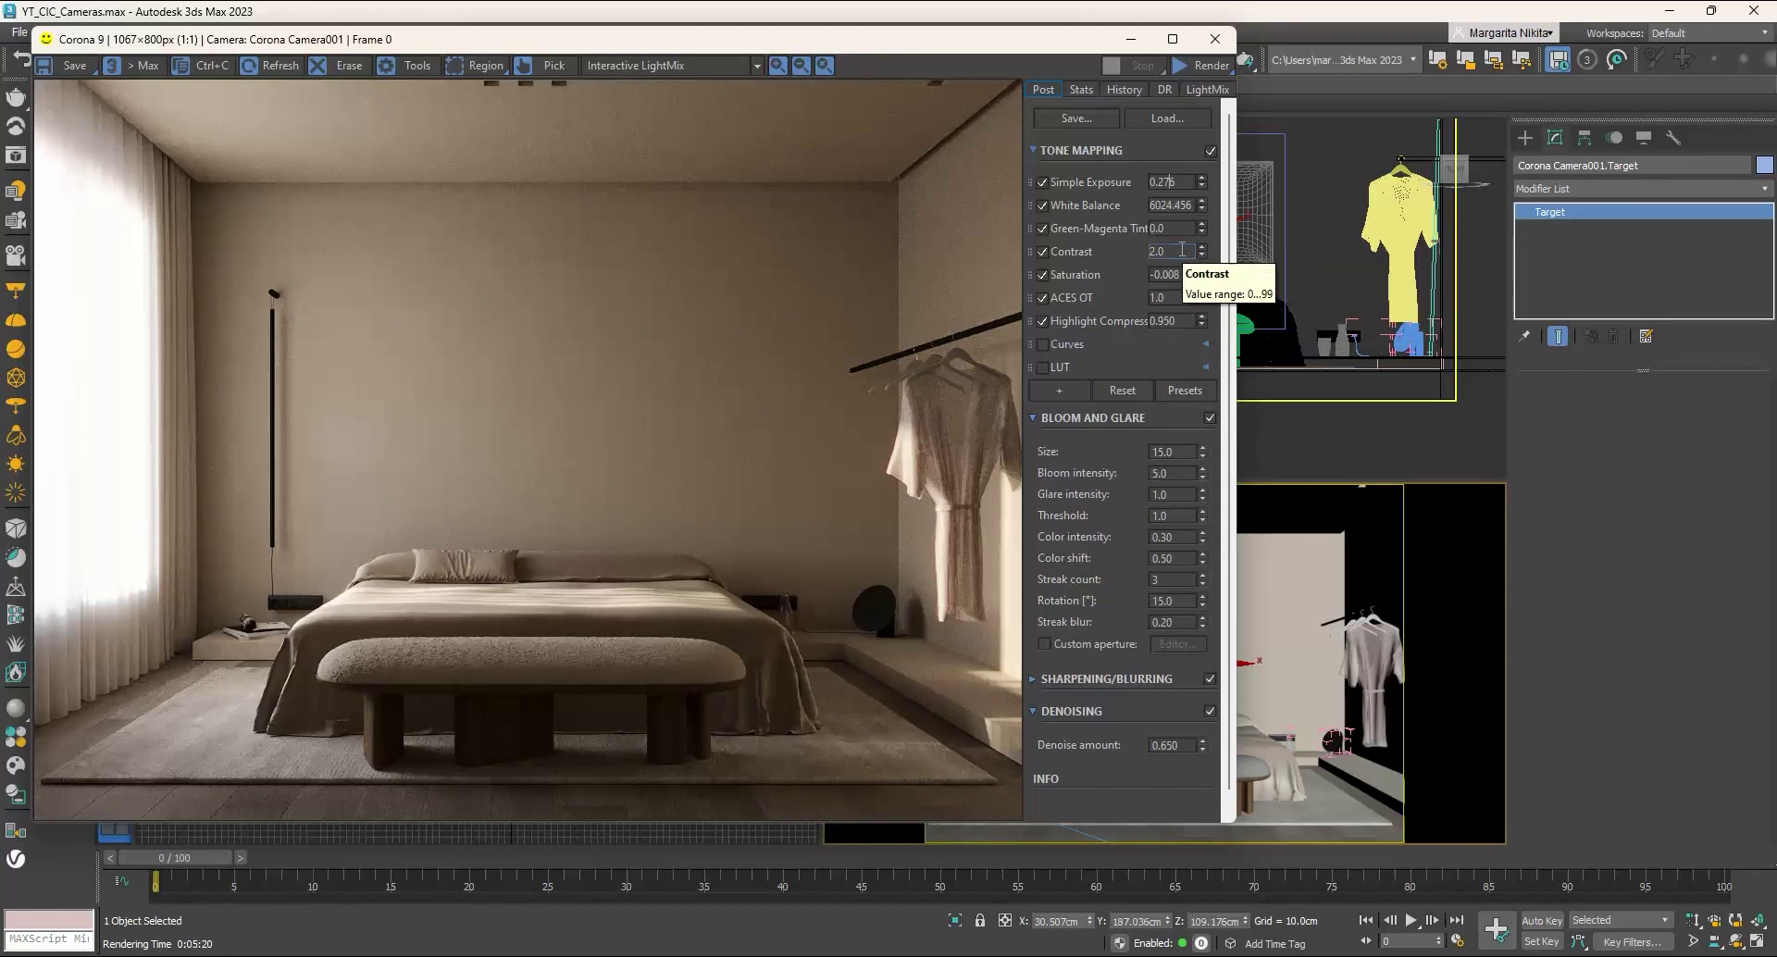
click(1166, 251)
text(1.50)
key(Return)
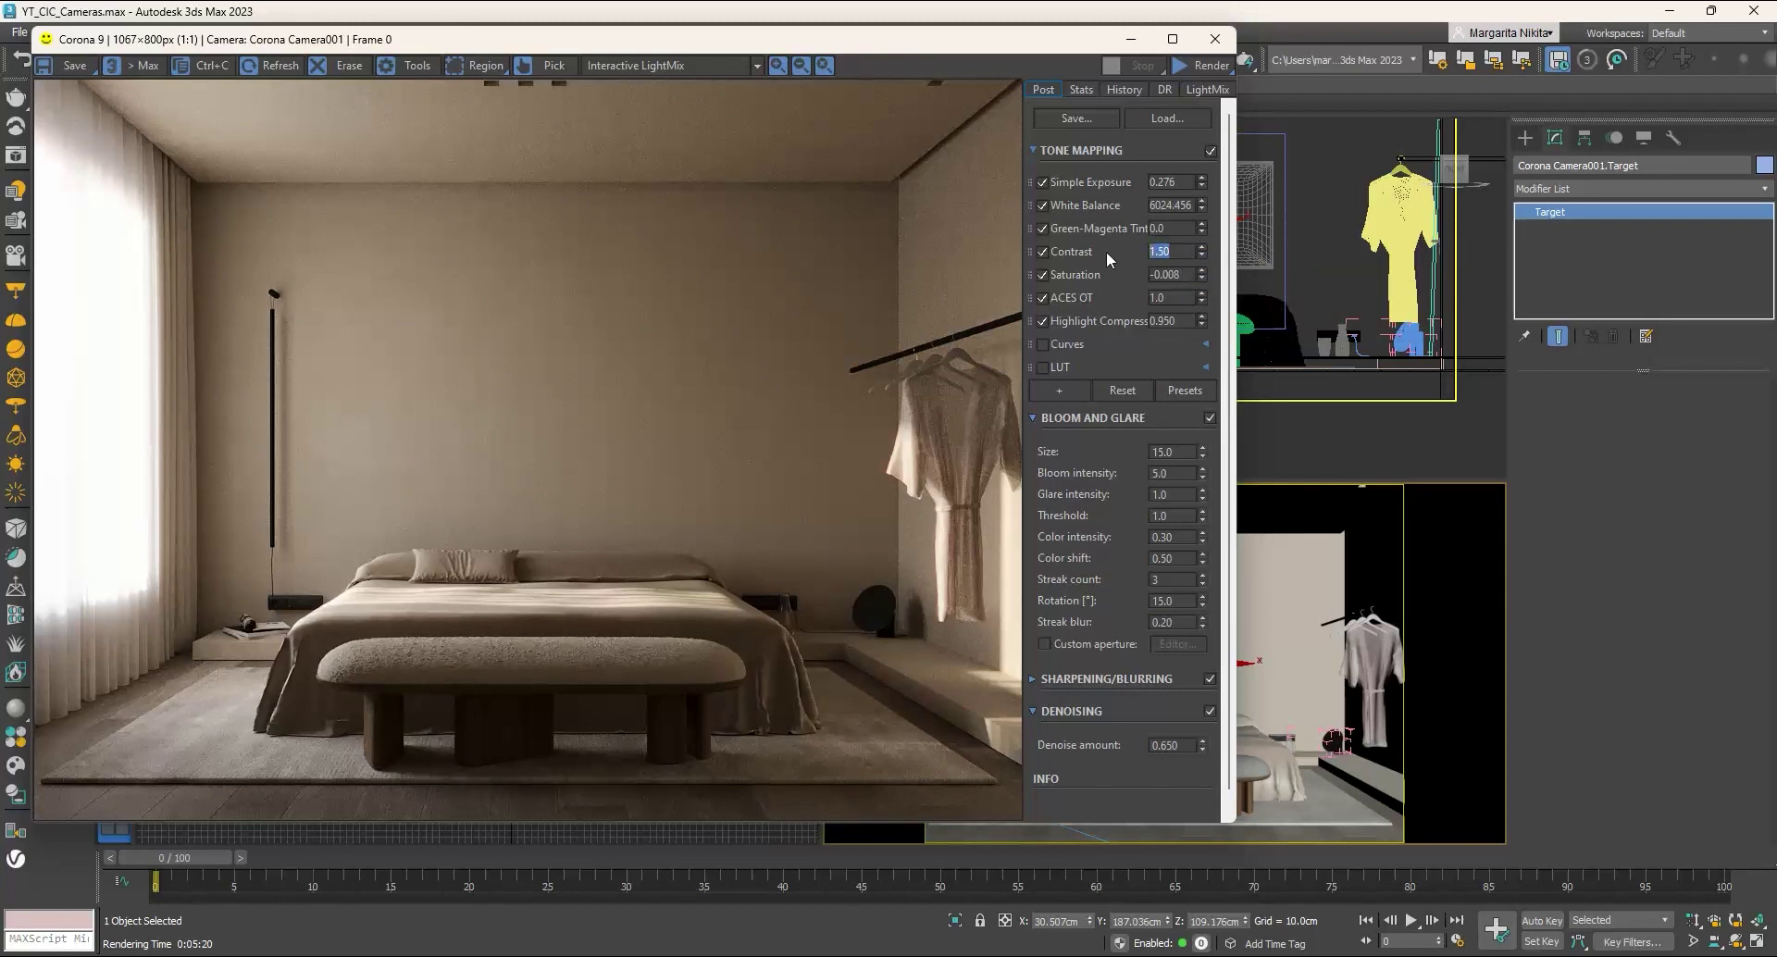
Step: Enable the tone-mapping curves and bend the brightness curve slightly upward in the highlights
click(1051, 341)
click(1050, 344)
click(1205, 344)
click(1173, 367)
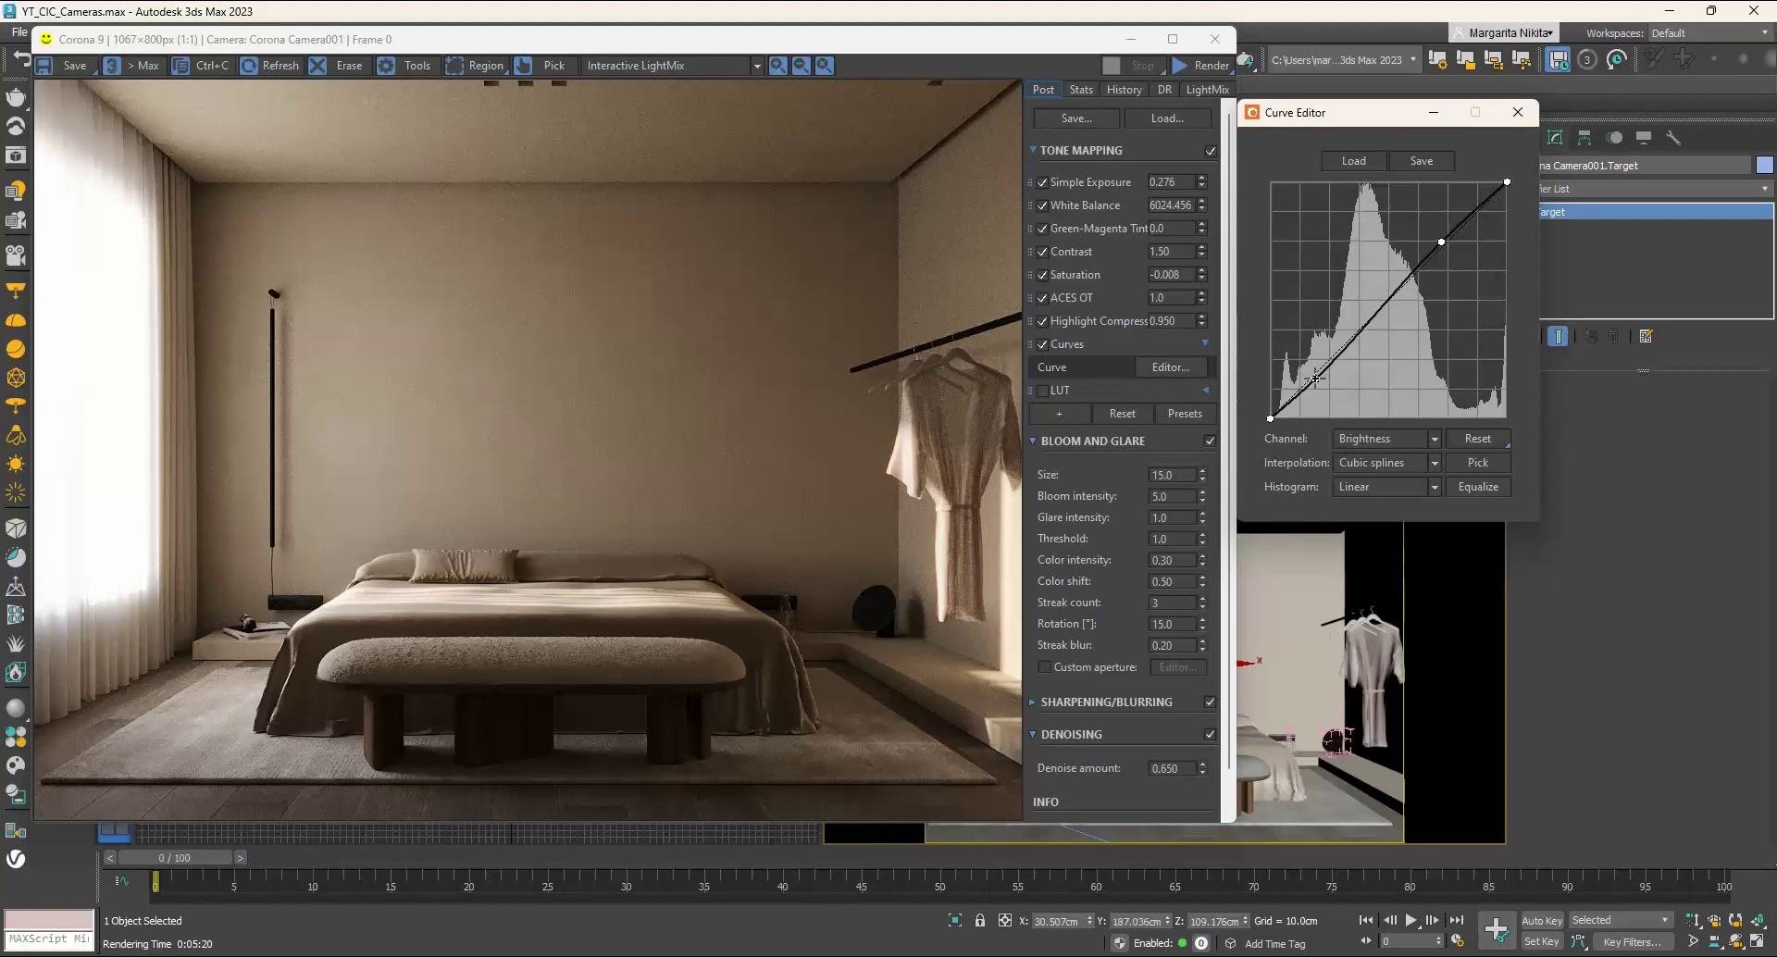
right_click(1359, 333)
click(1517, 112)
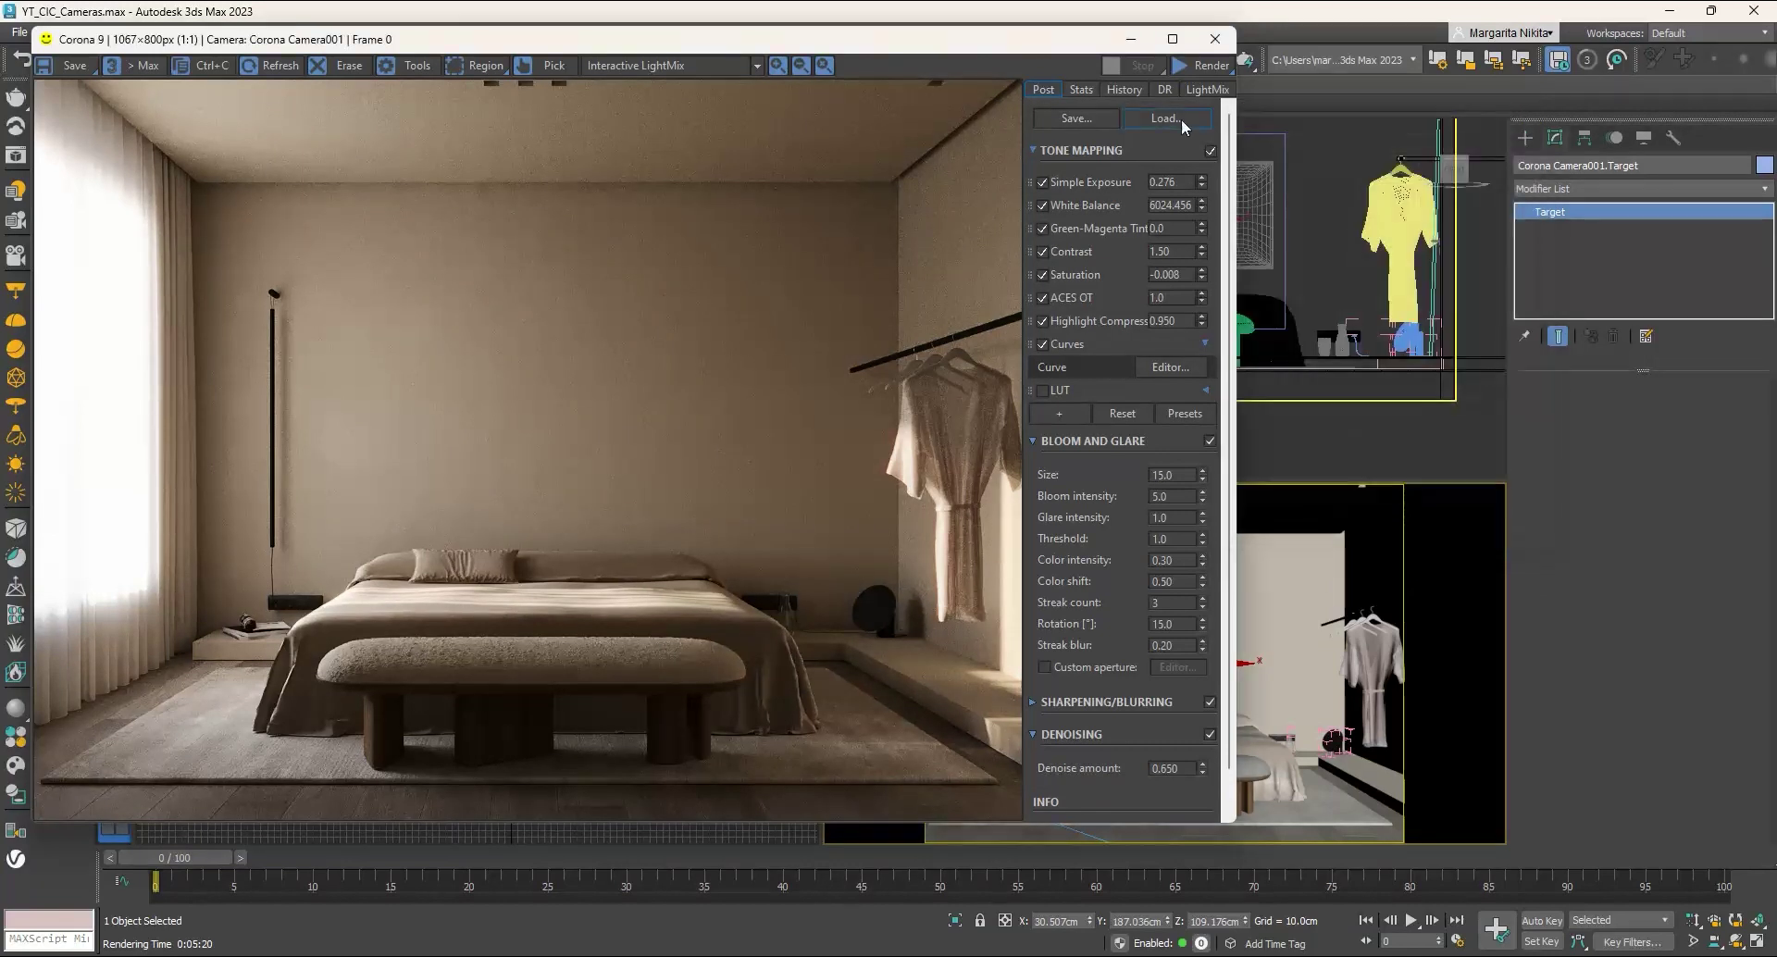
Step: Check the render's LightMix layers and post settings, and close the render window
click(1208, 90)
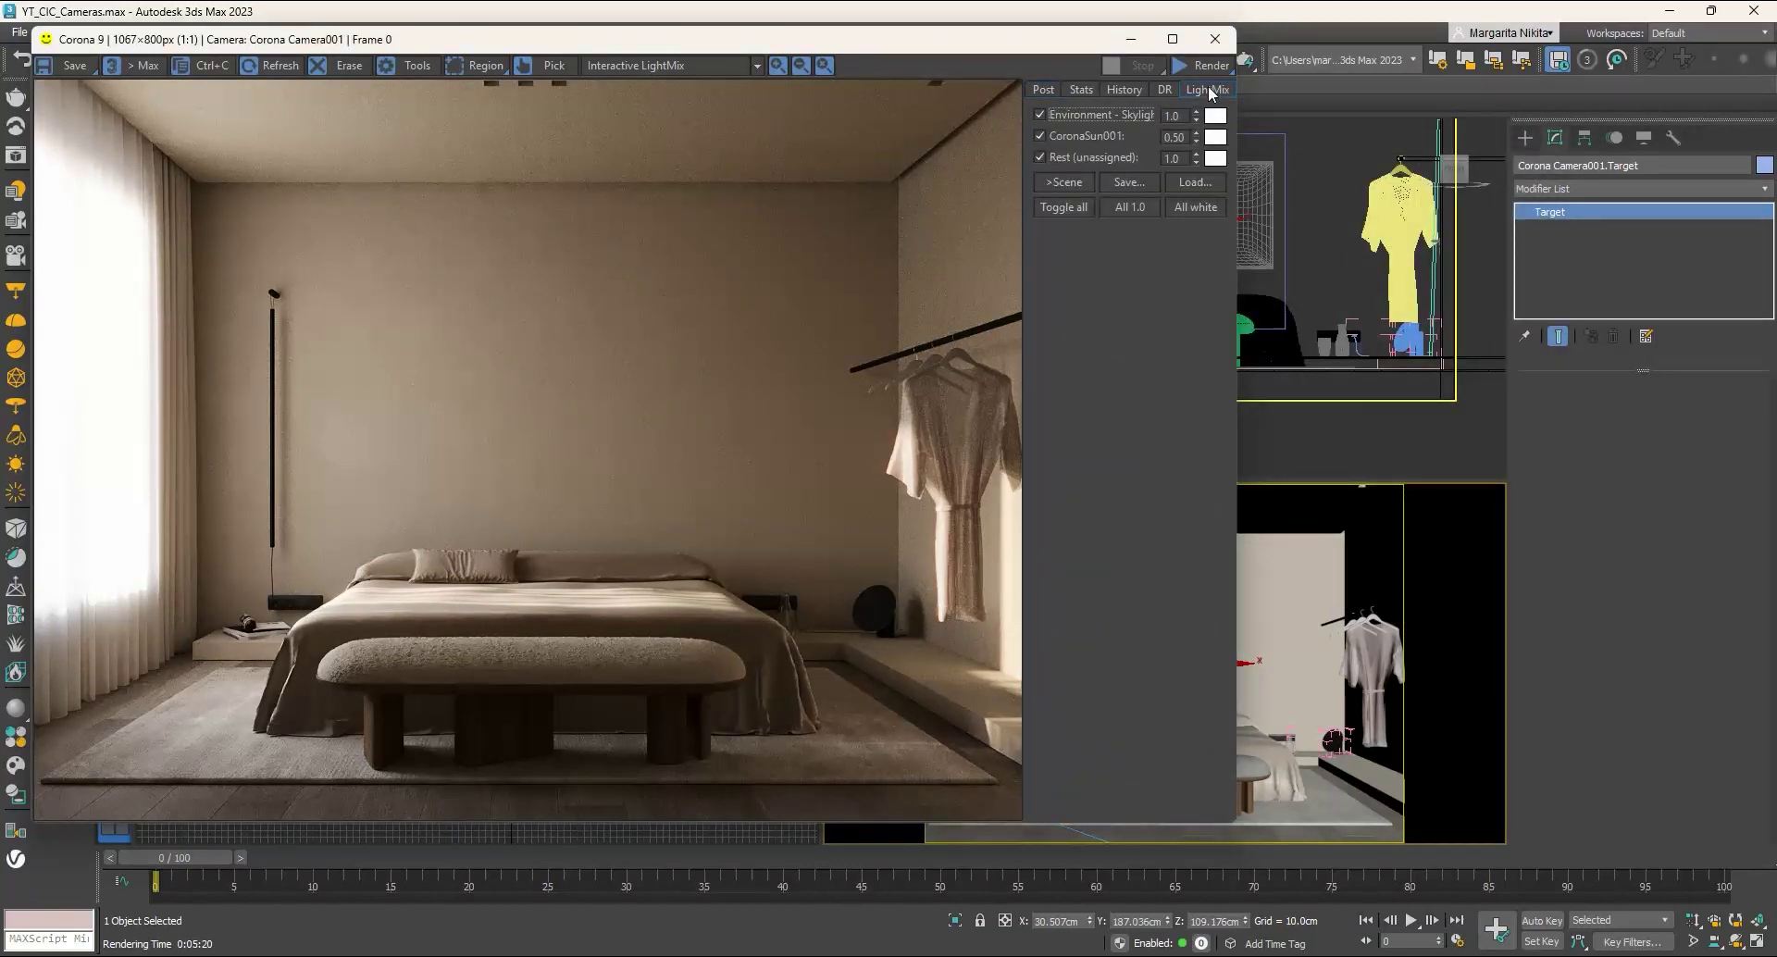
click(1048, 92)
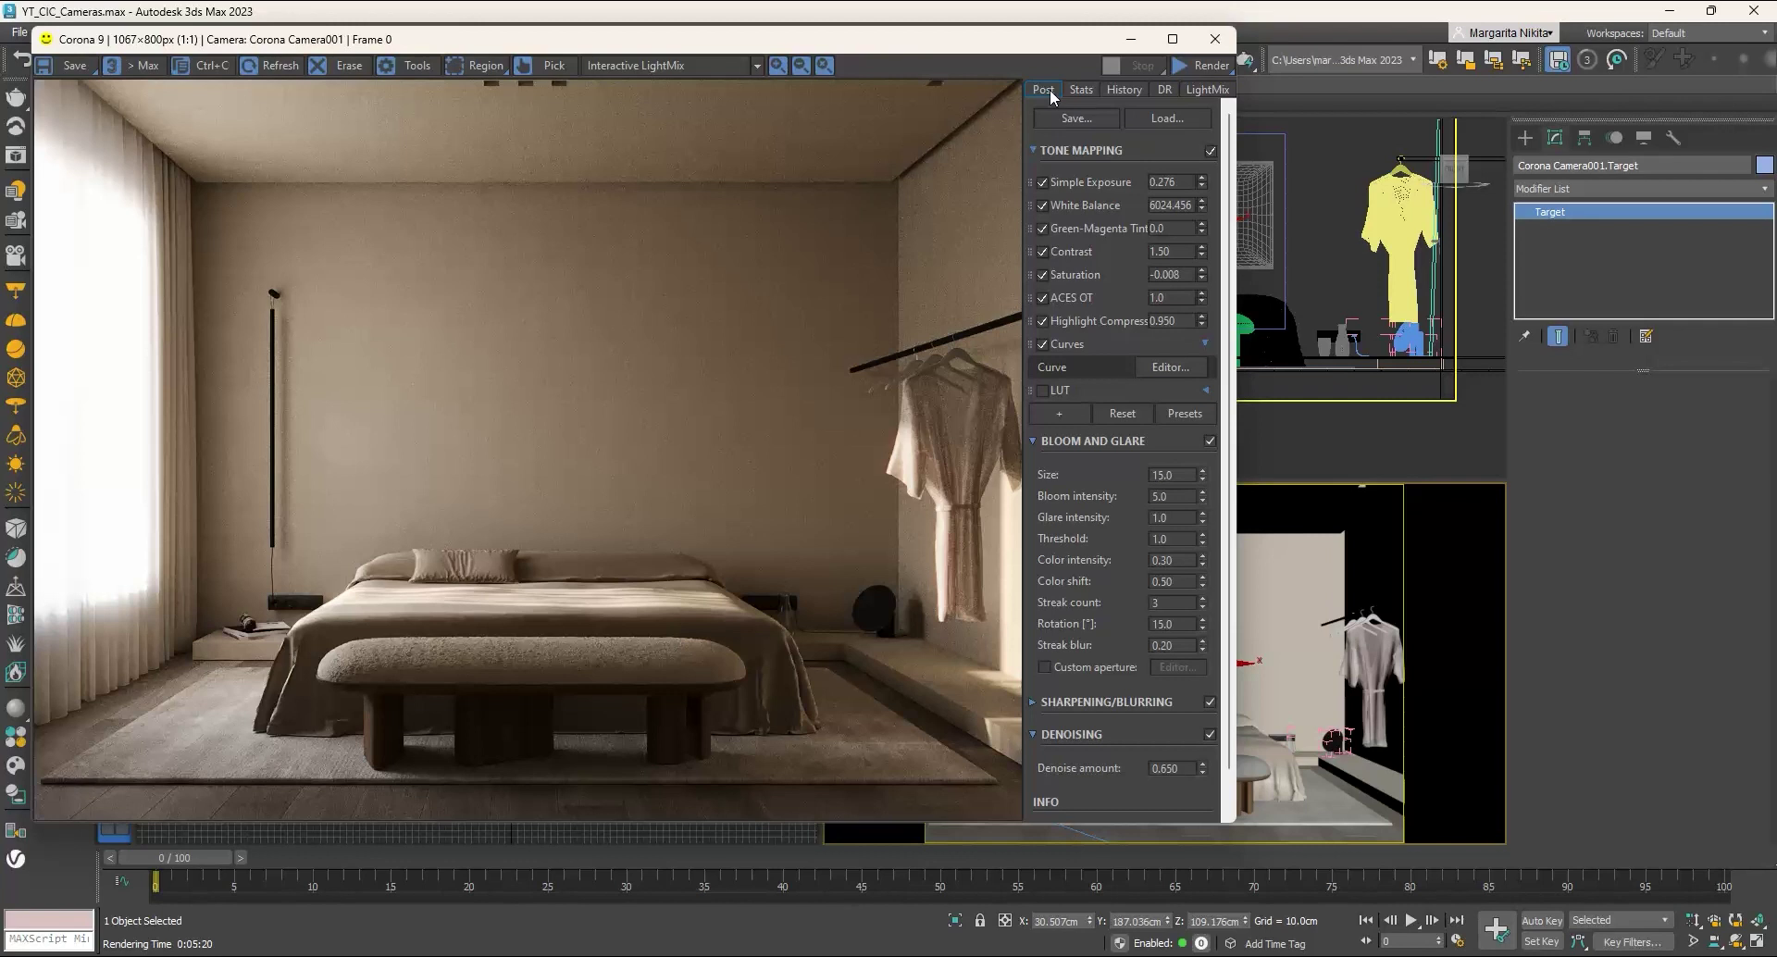
click(1216, 40)
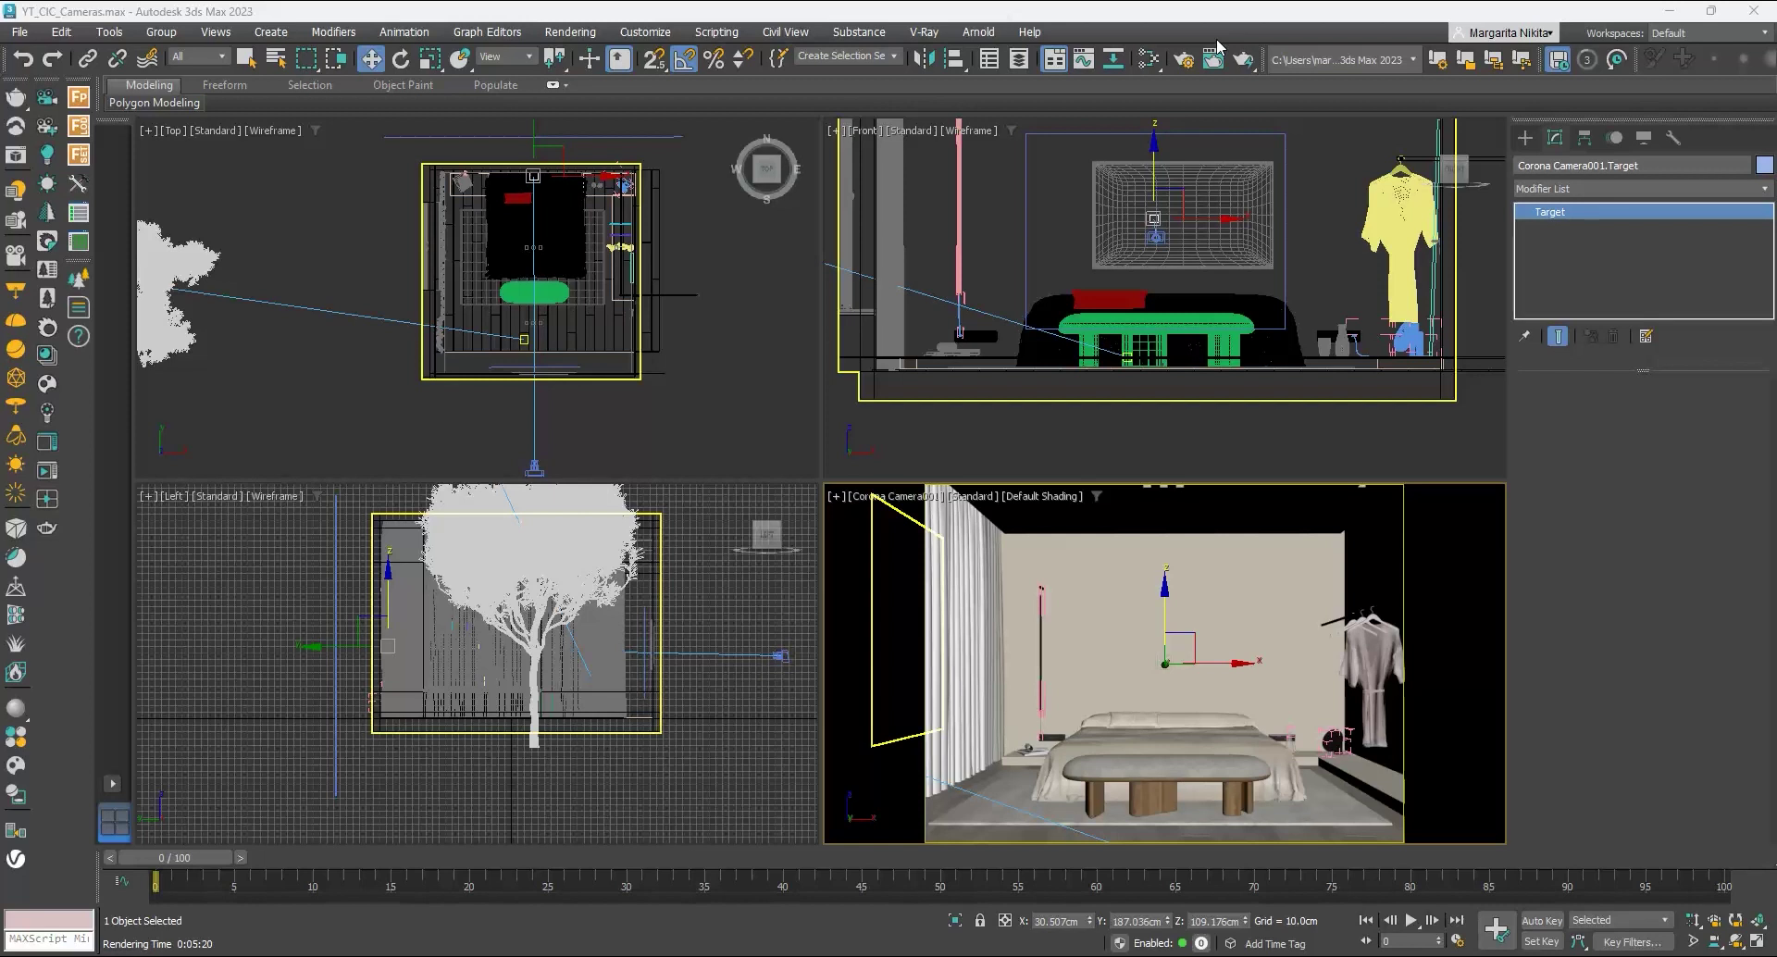
Step: Clone the camera together with its target as an independent copy, placed inside the room on the curtain side of the bed
click(532, 405)
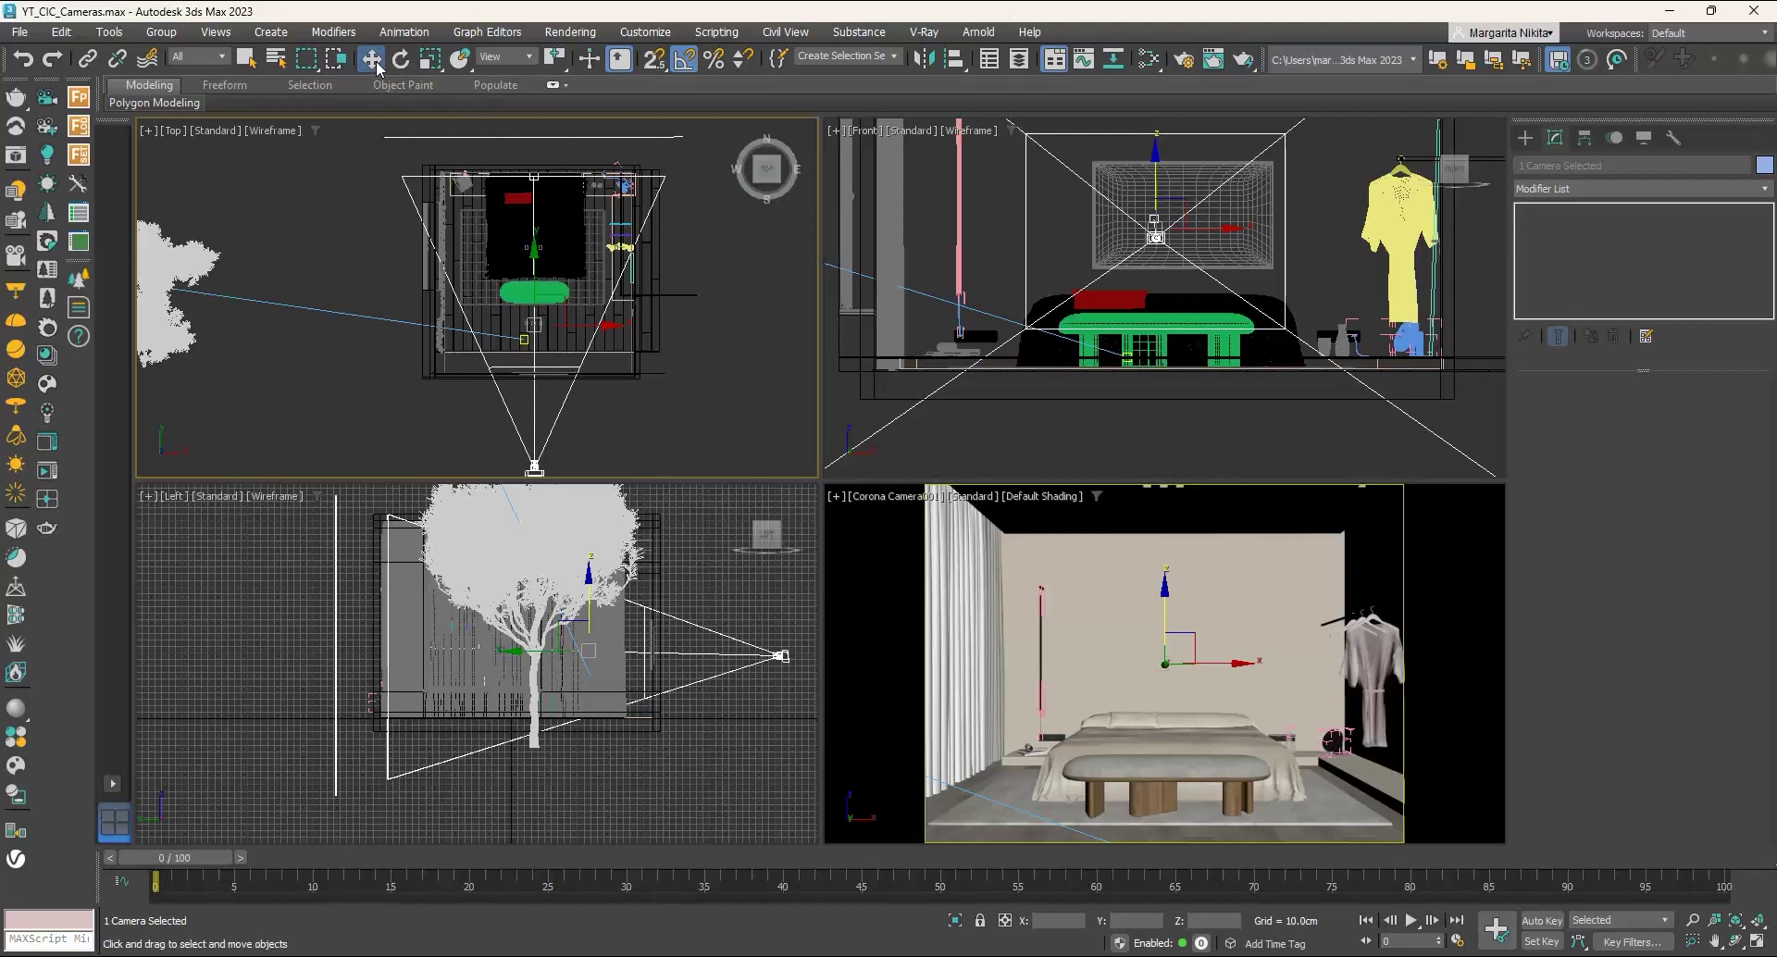
drag(474, 198, 498, 109)
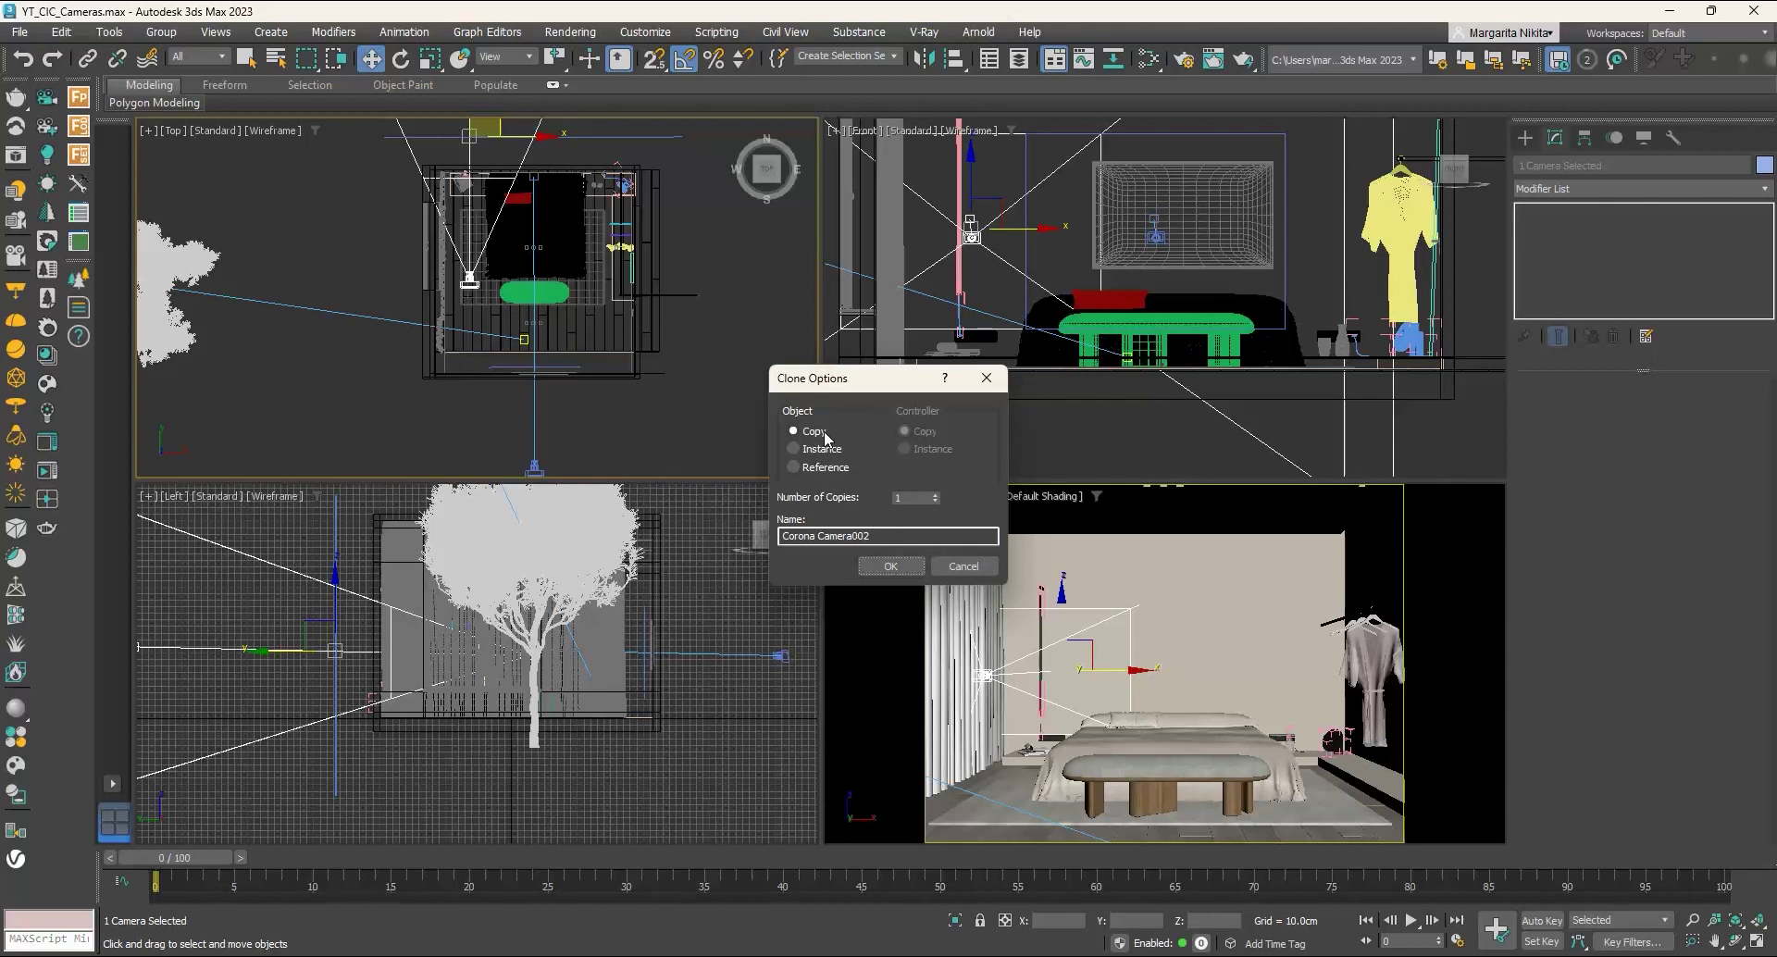
click(890, 566)
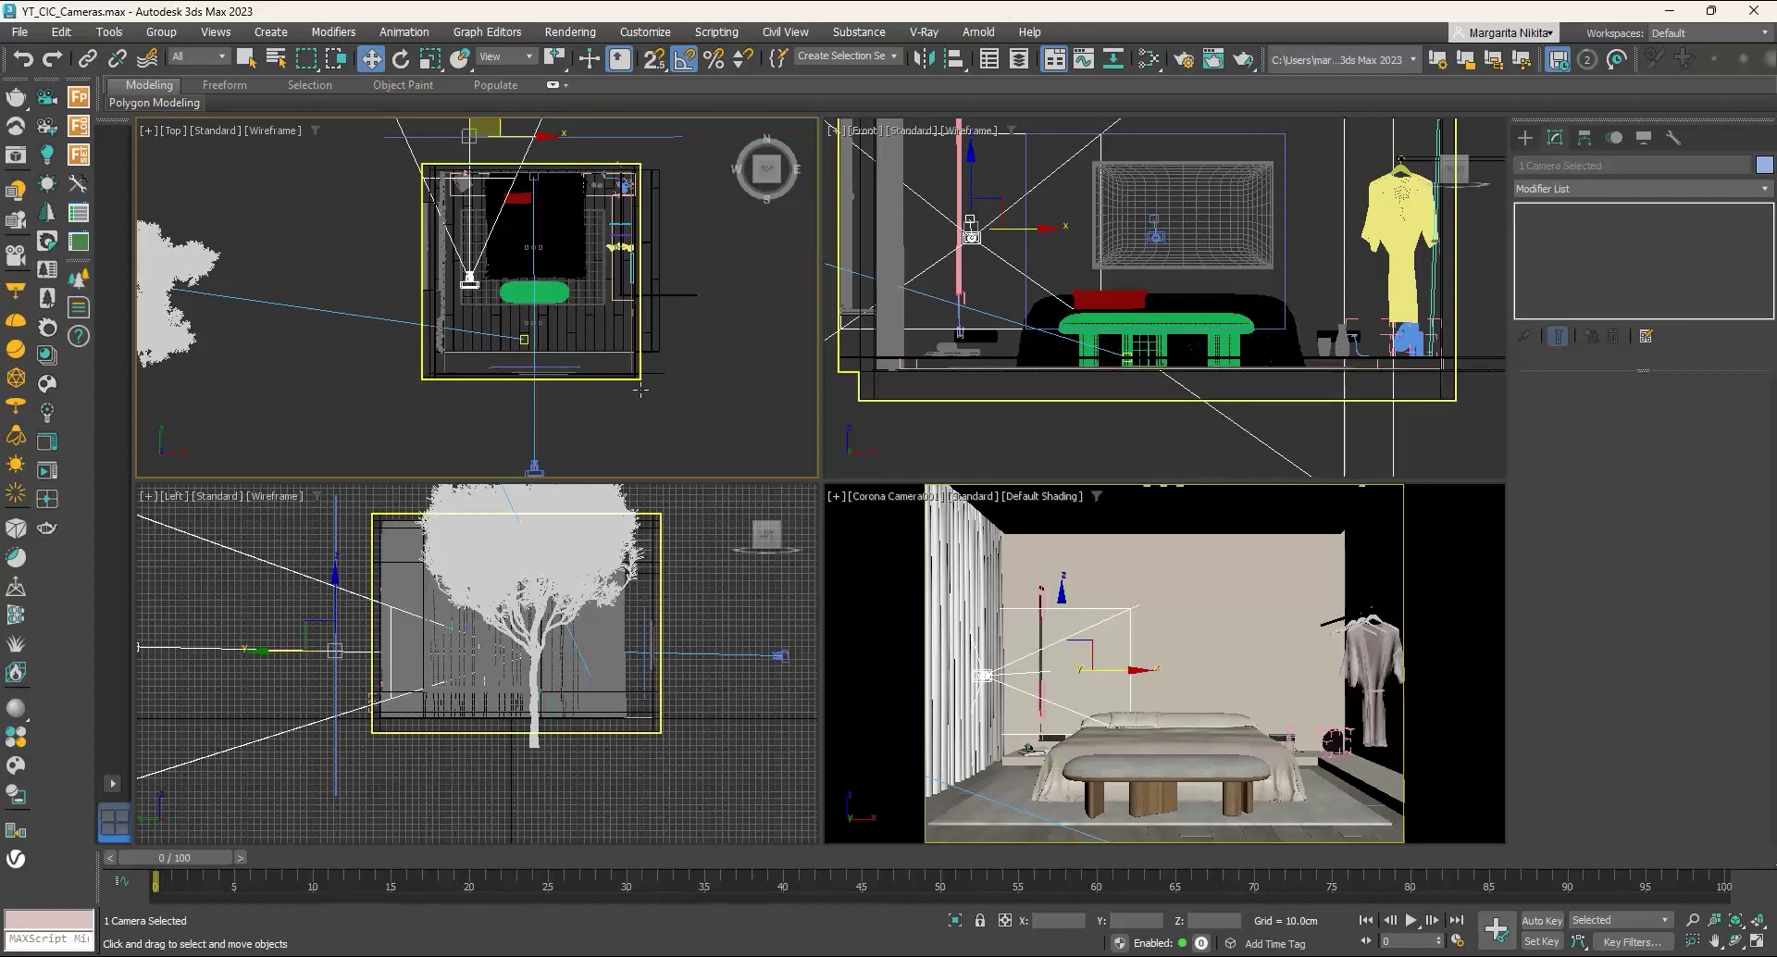
Step: Switch the camera viewport to the view of Corona Camera002
click(891, 496)
mouse_move(925, 515)
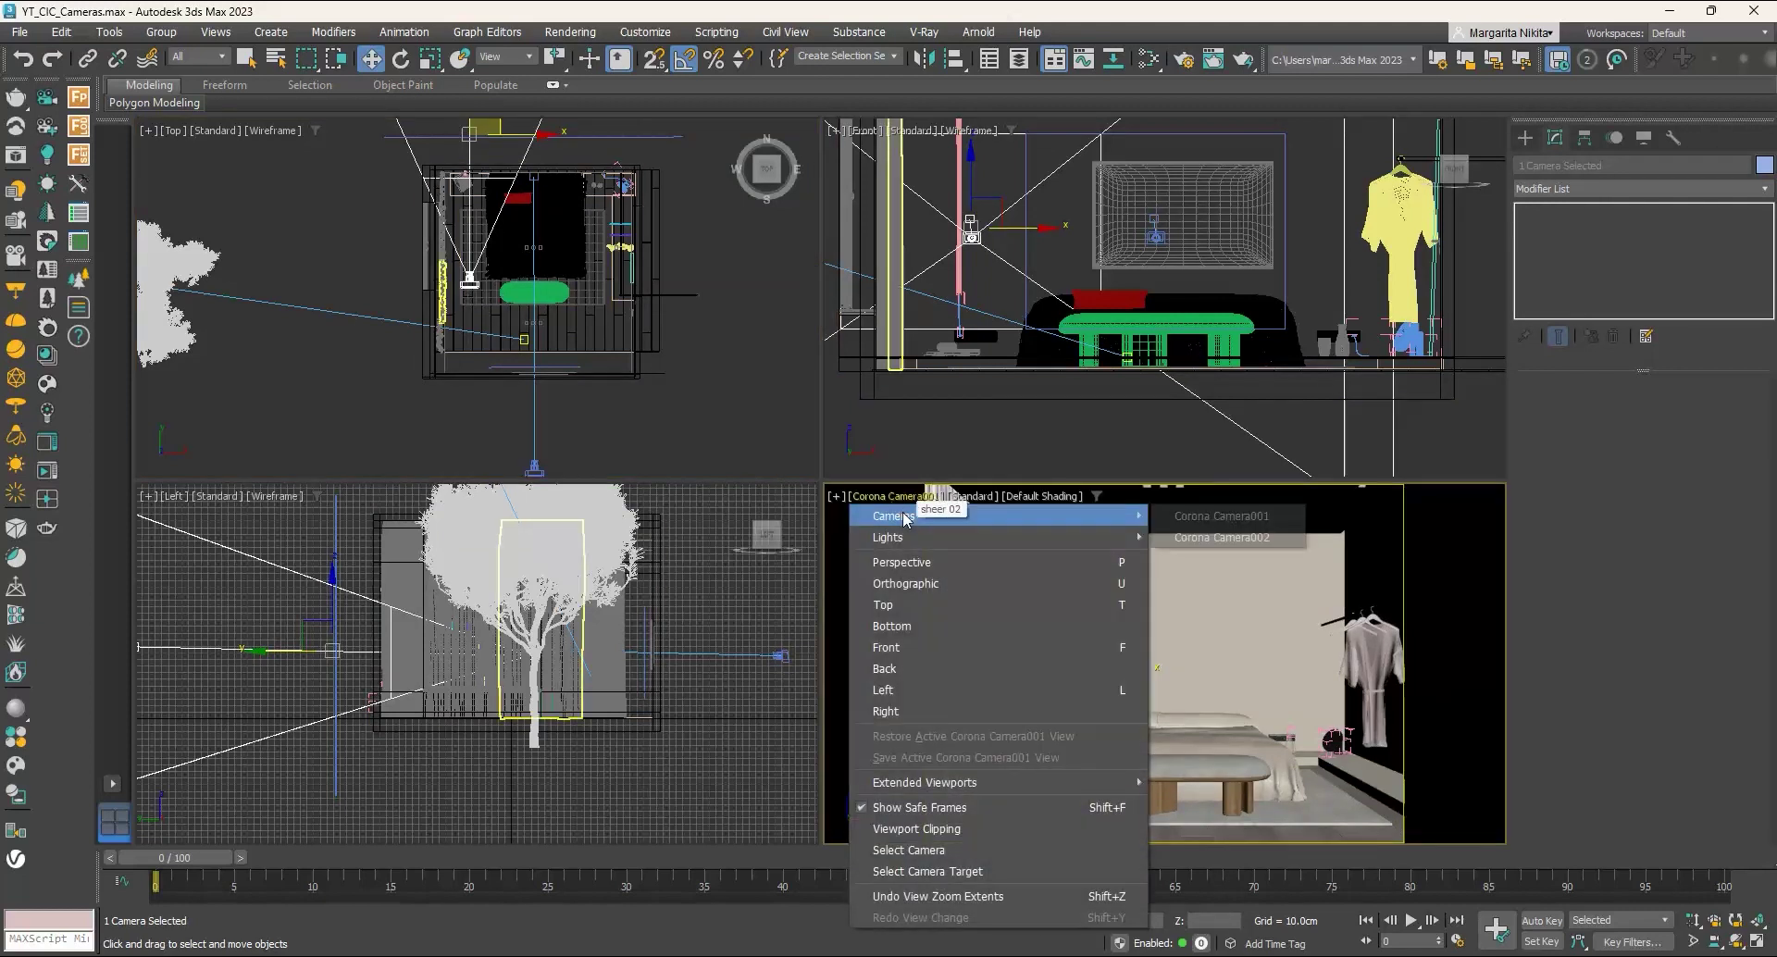
click(1240, 538)
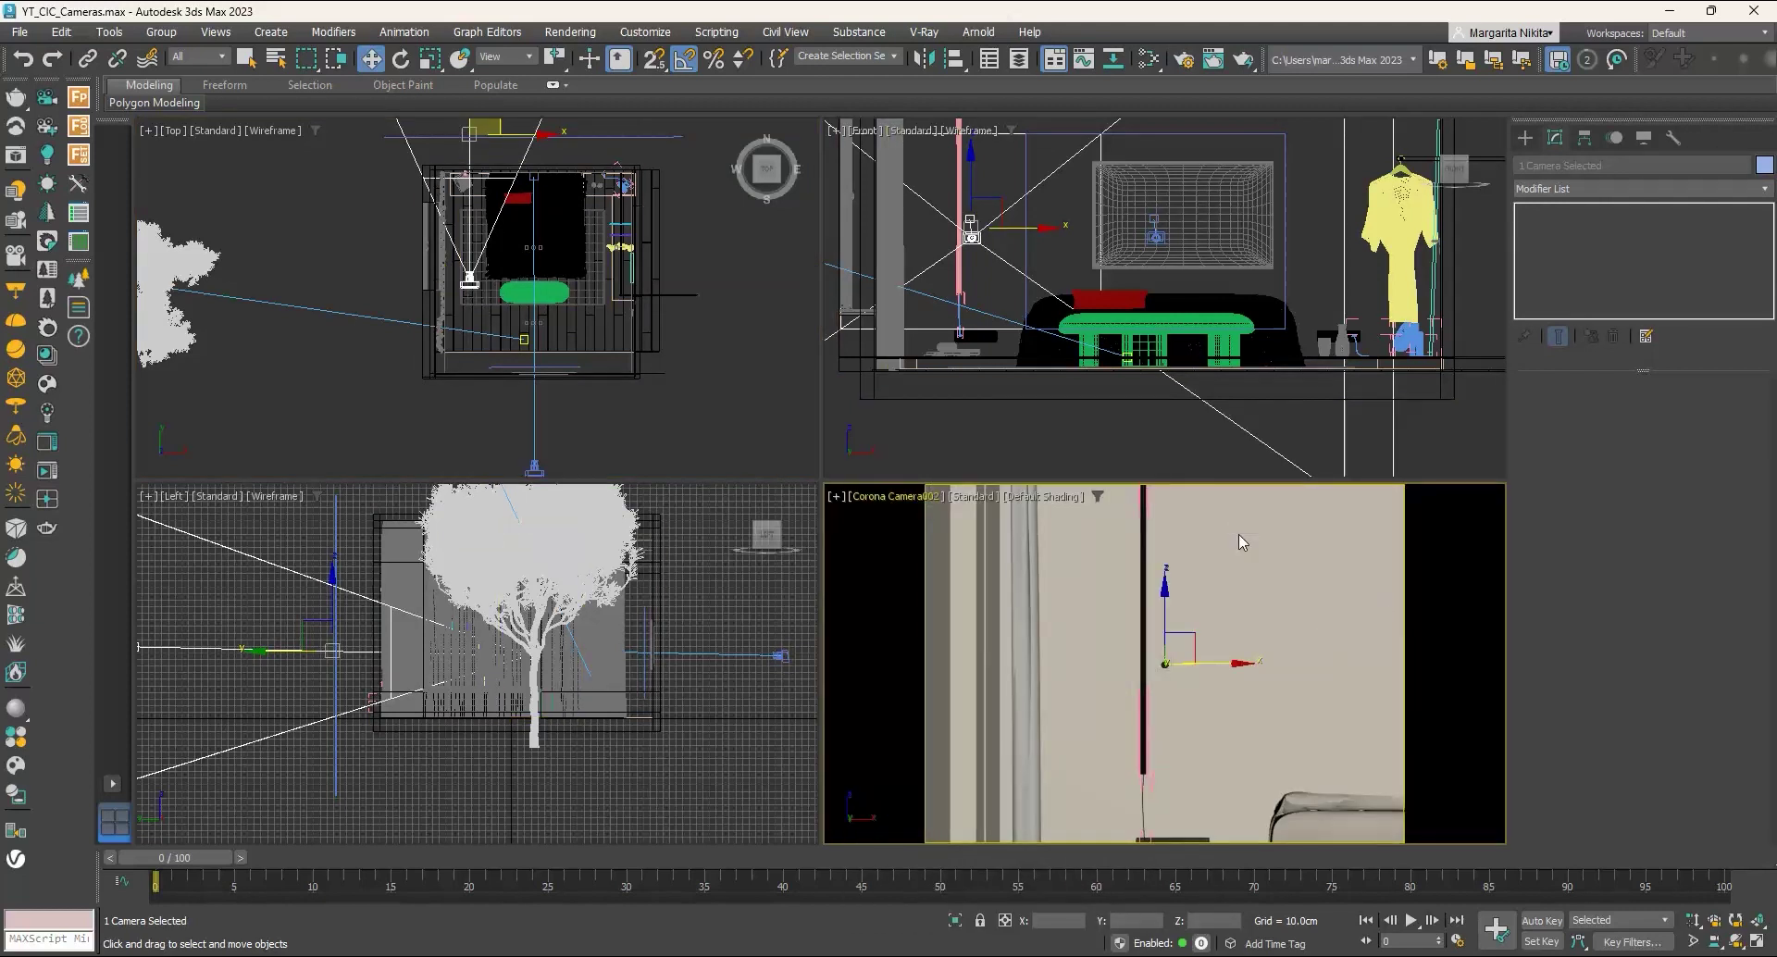
Step: Nudge Corona Camera002 slightly toward the headboard wall and turn off its camera clipping
click(470, 281)
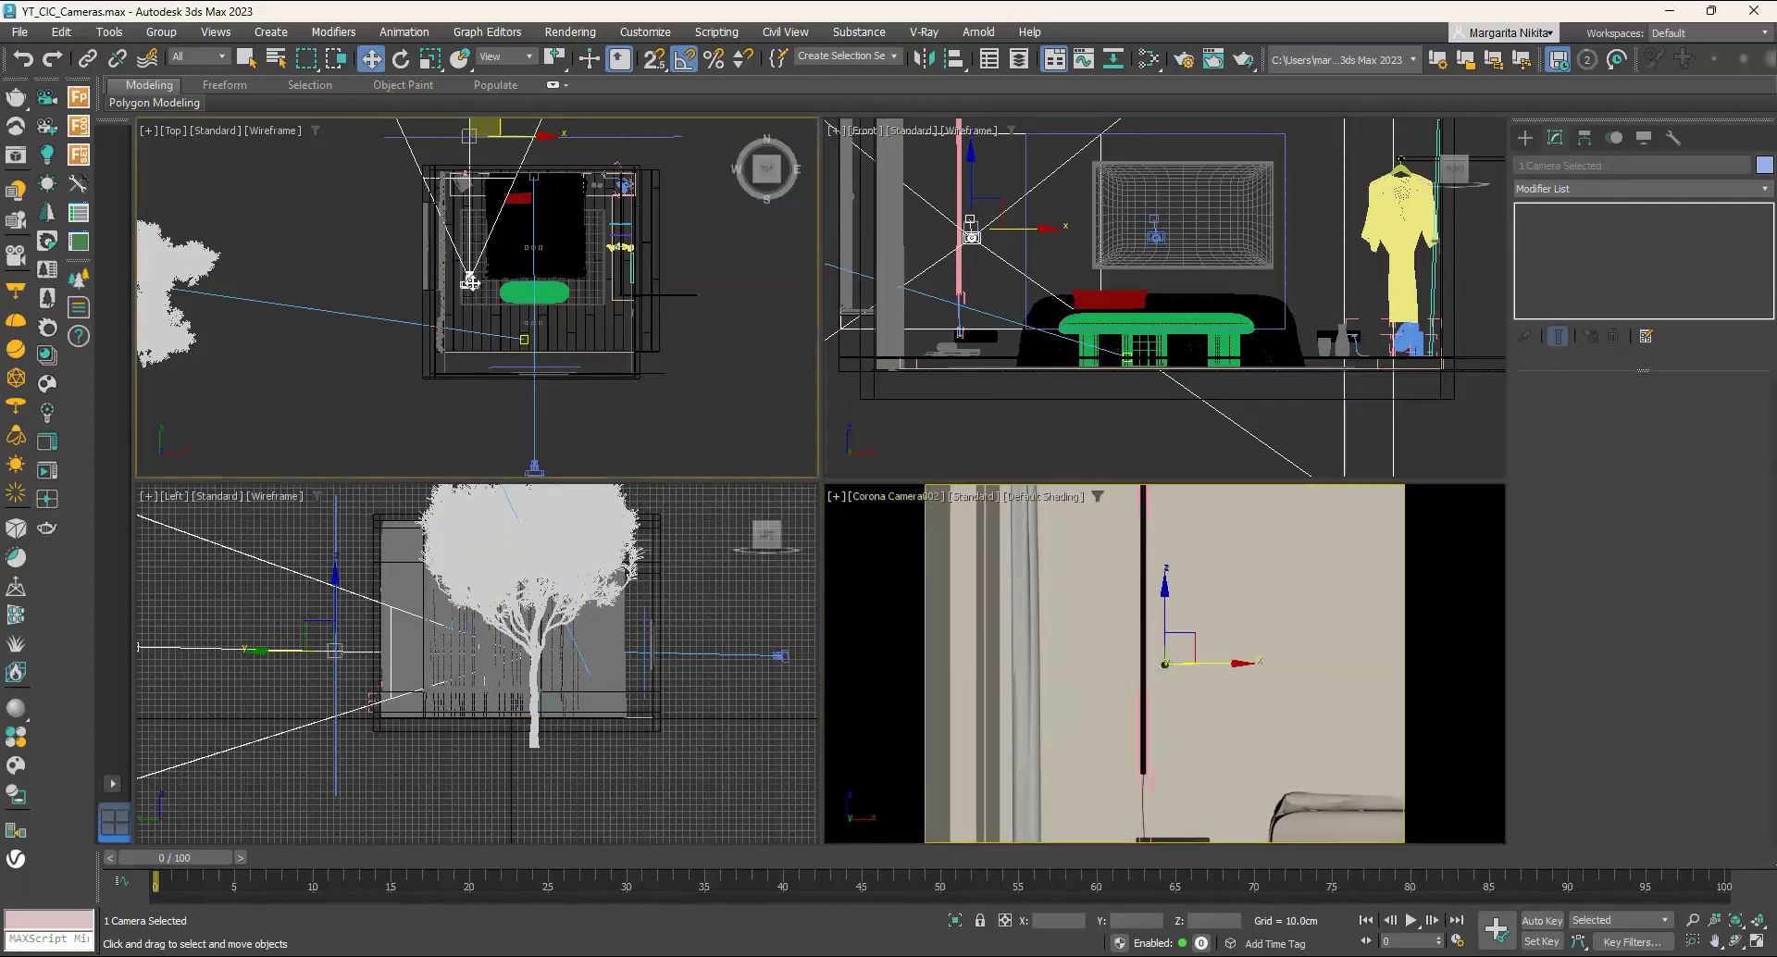
scroll(459, 247, up, 5)
drag(483, 254, 483, 226)
drag(1756, 736, 1749, 259)
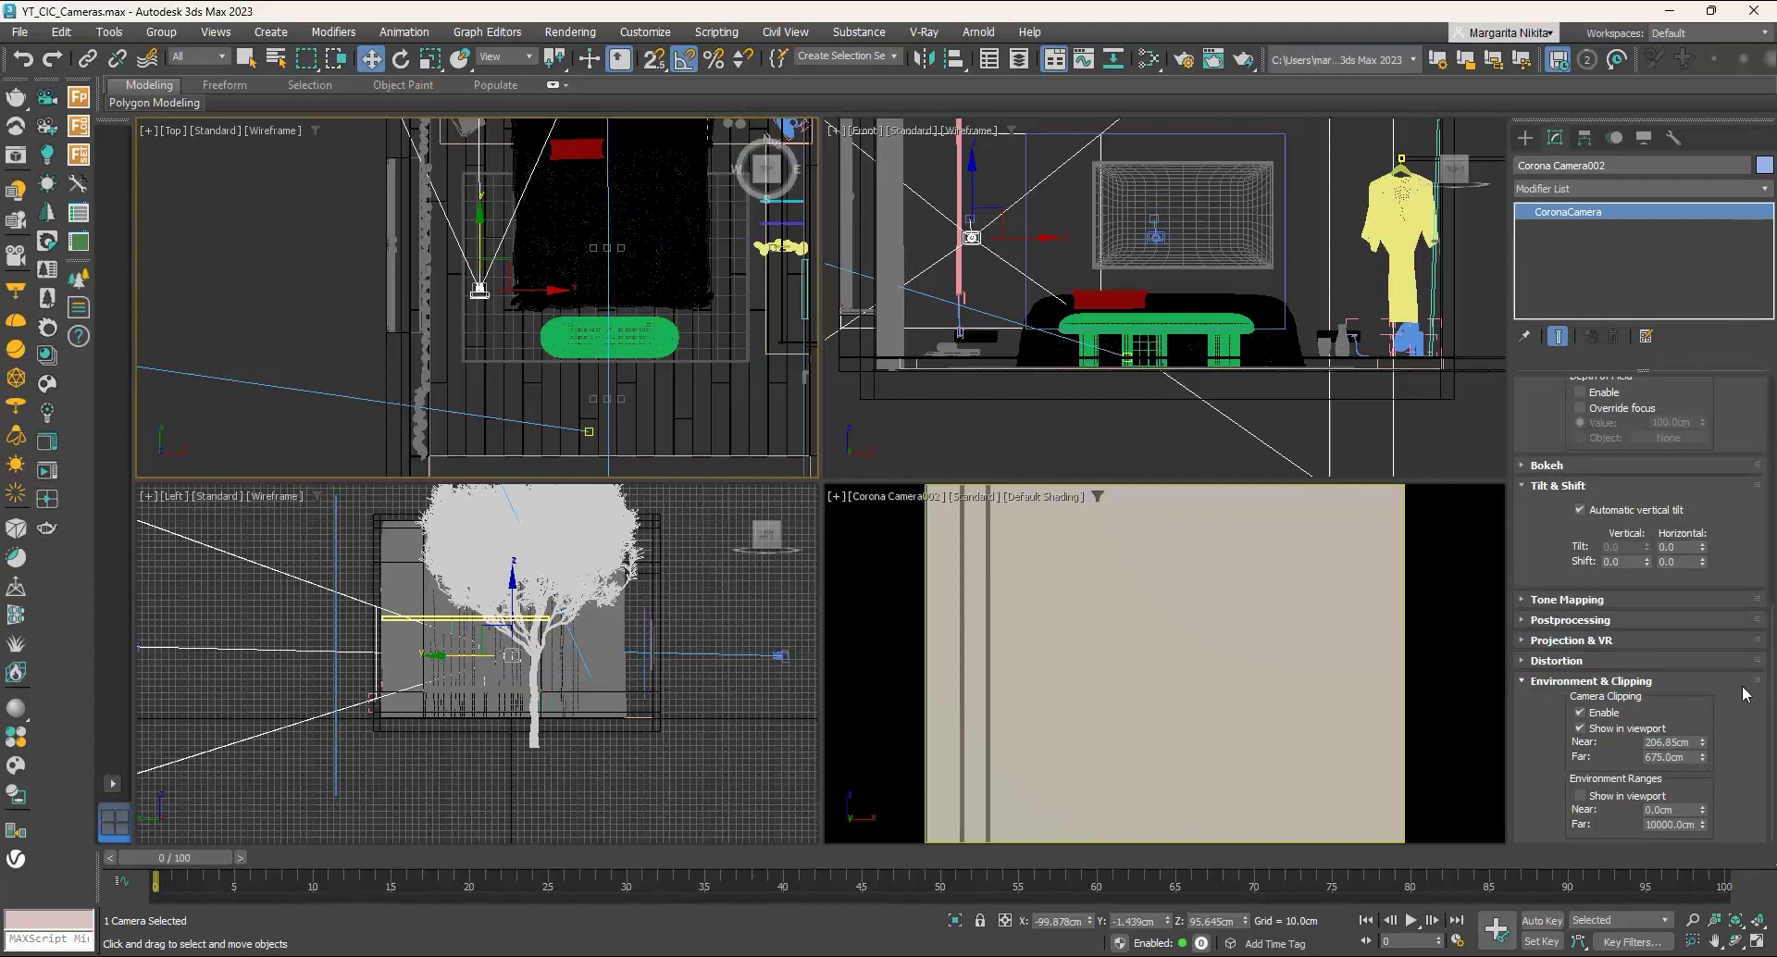
click(1610, 712)
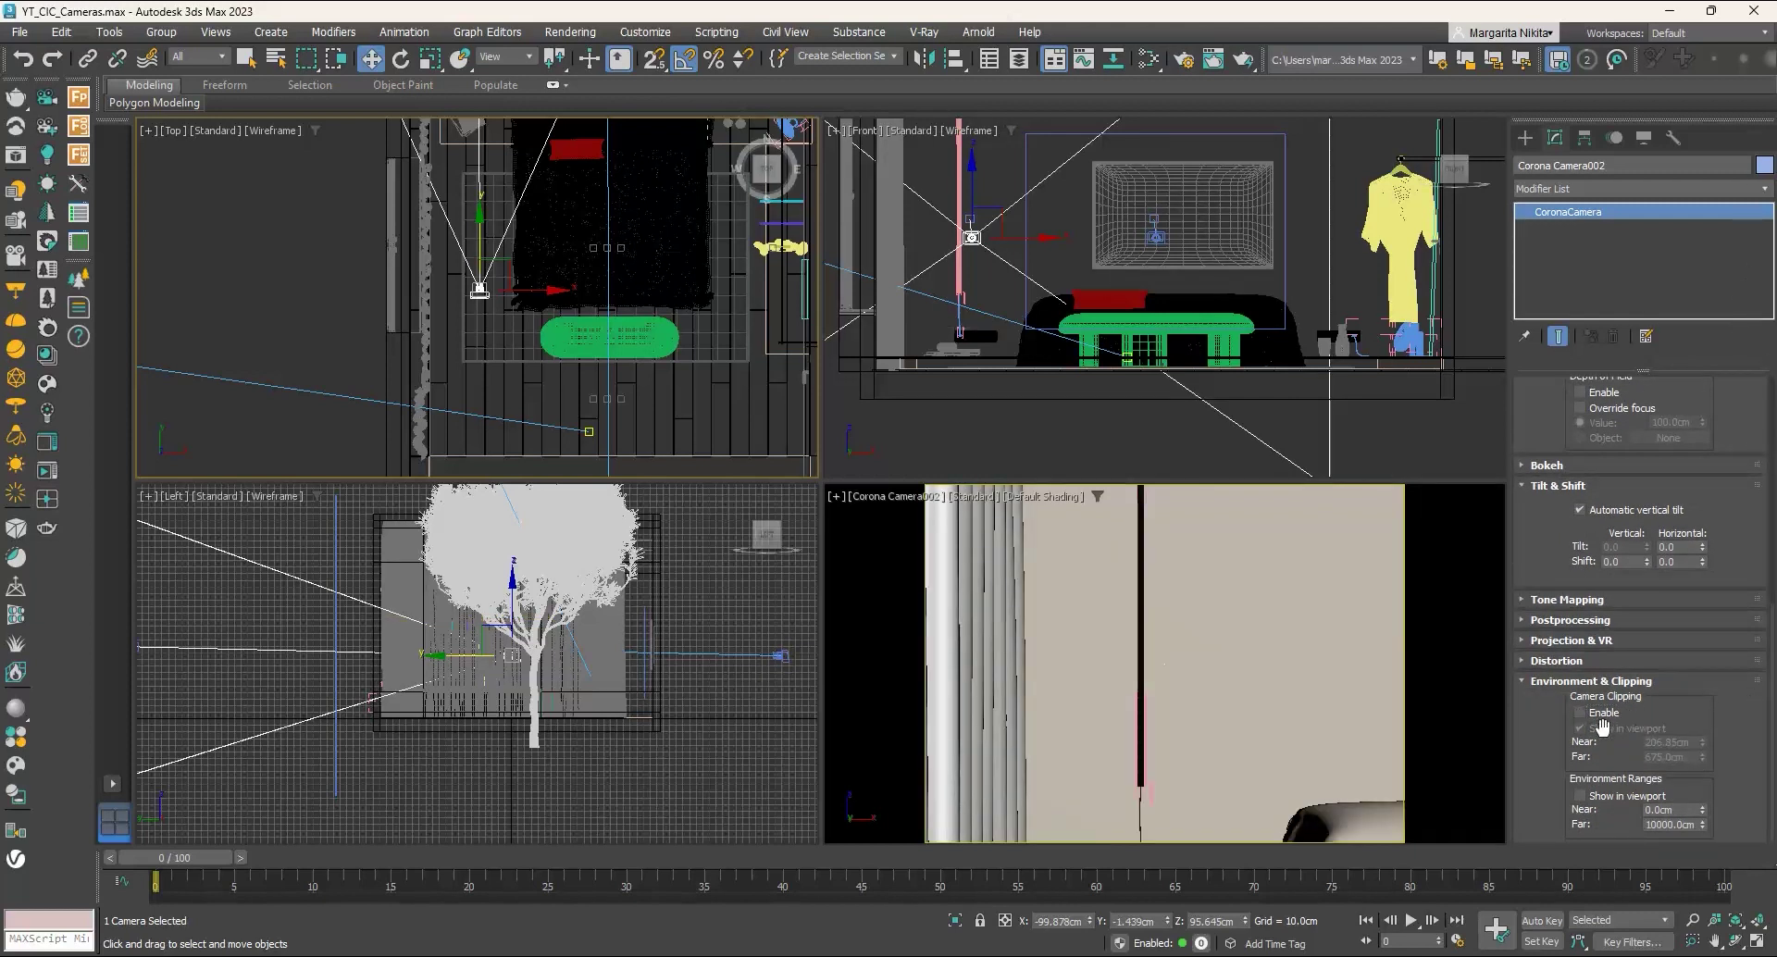
Step: Lower Corona Camera002 together with its target, placing the camera at a height of about 44 cm to frame the bedside table
click(477, 161)
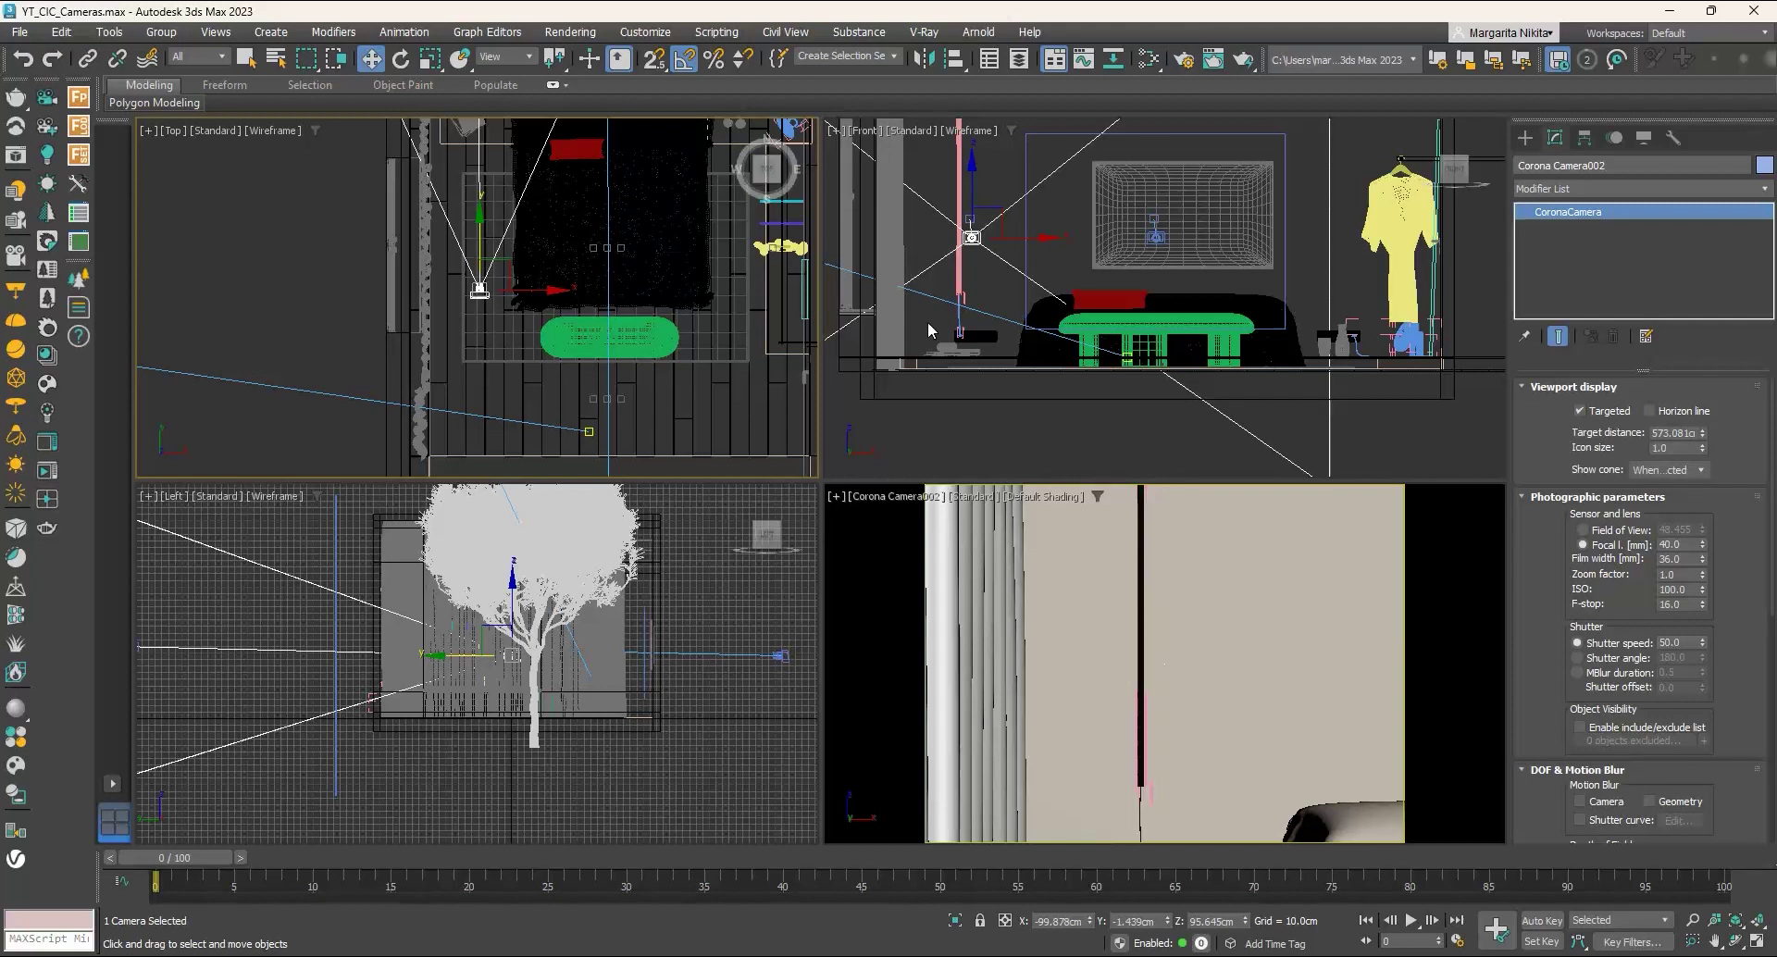
scroll(518, 198, up, 8)
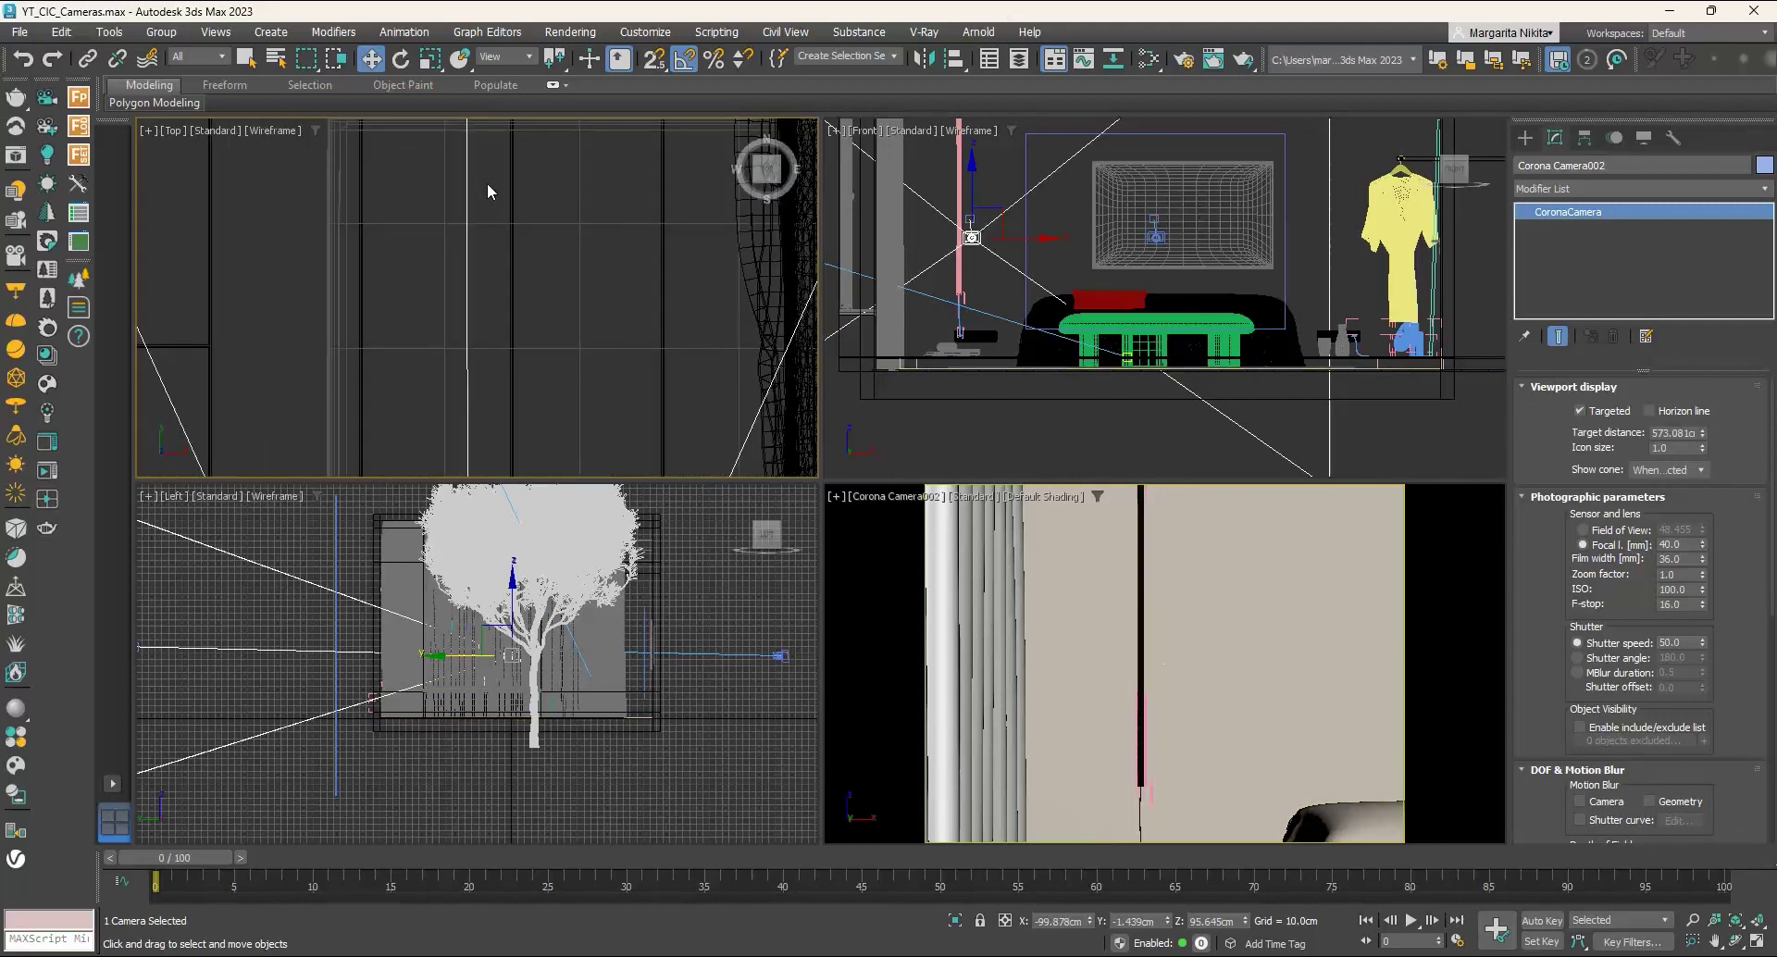
click(470, 188)
drag(1165, 597, 1174, 696)
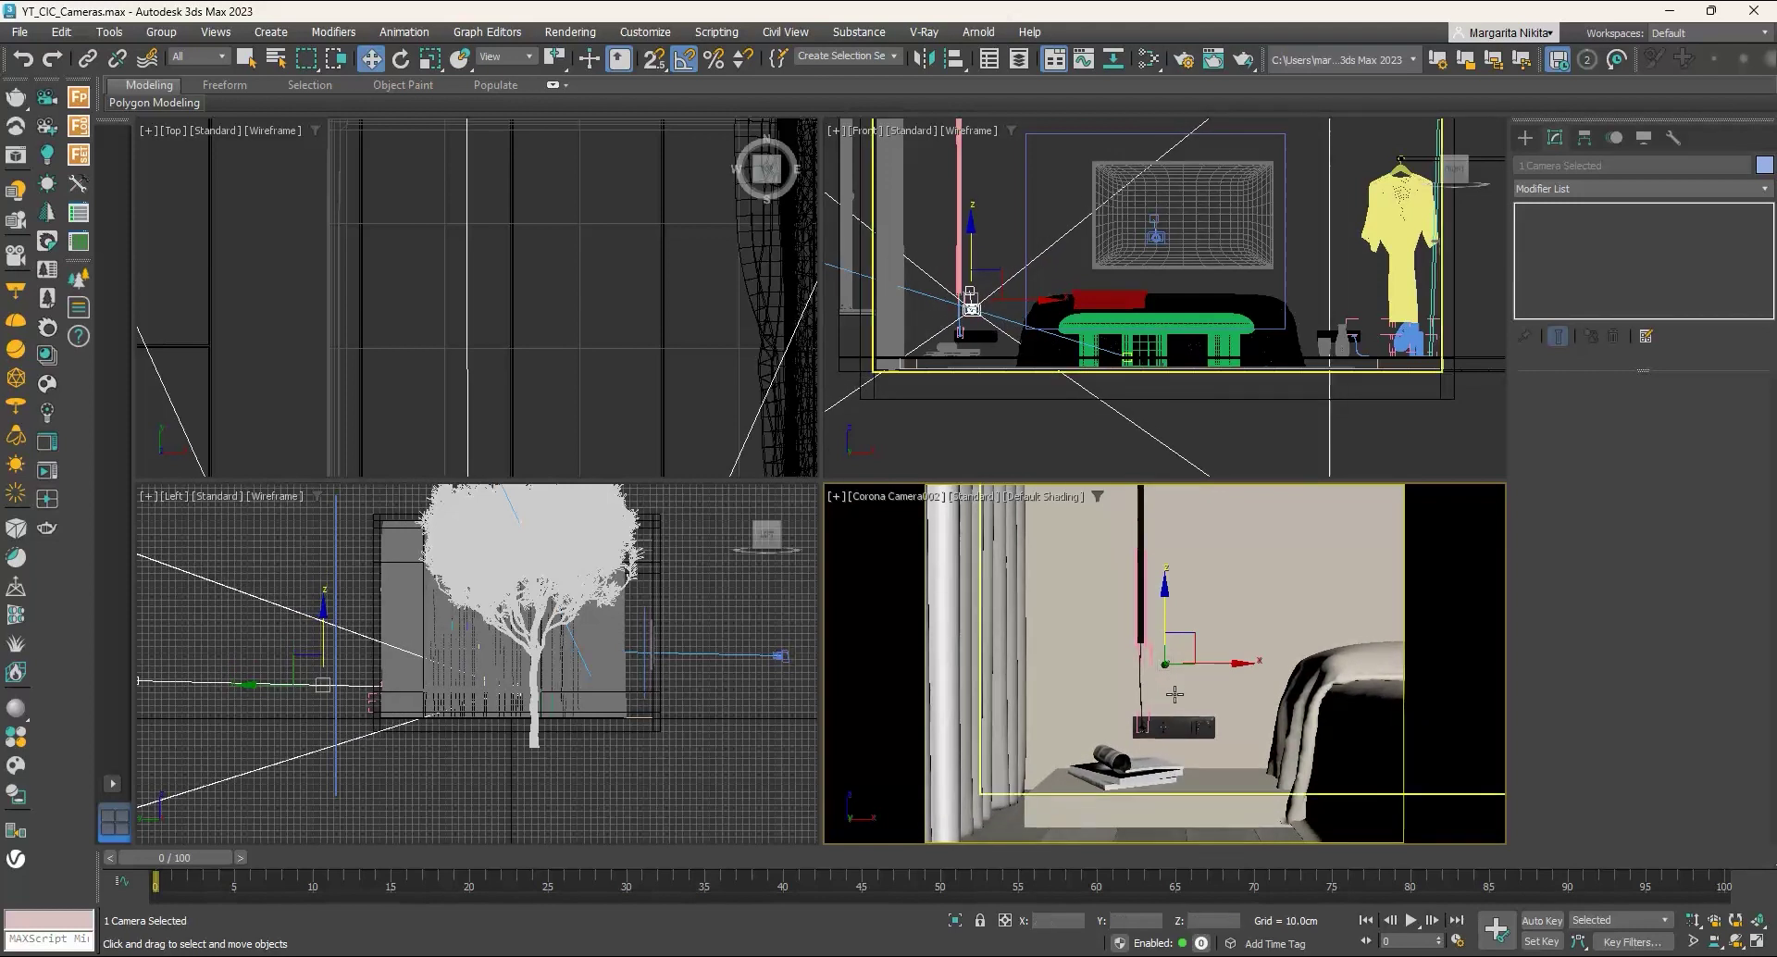
scroll(491, 297, down, 5)
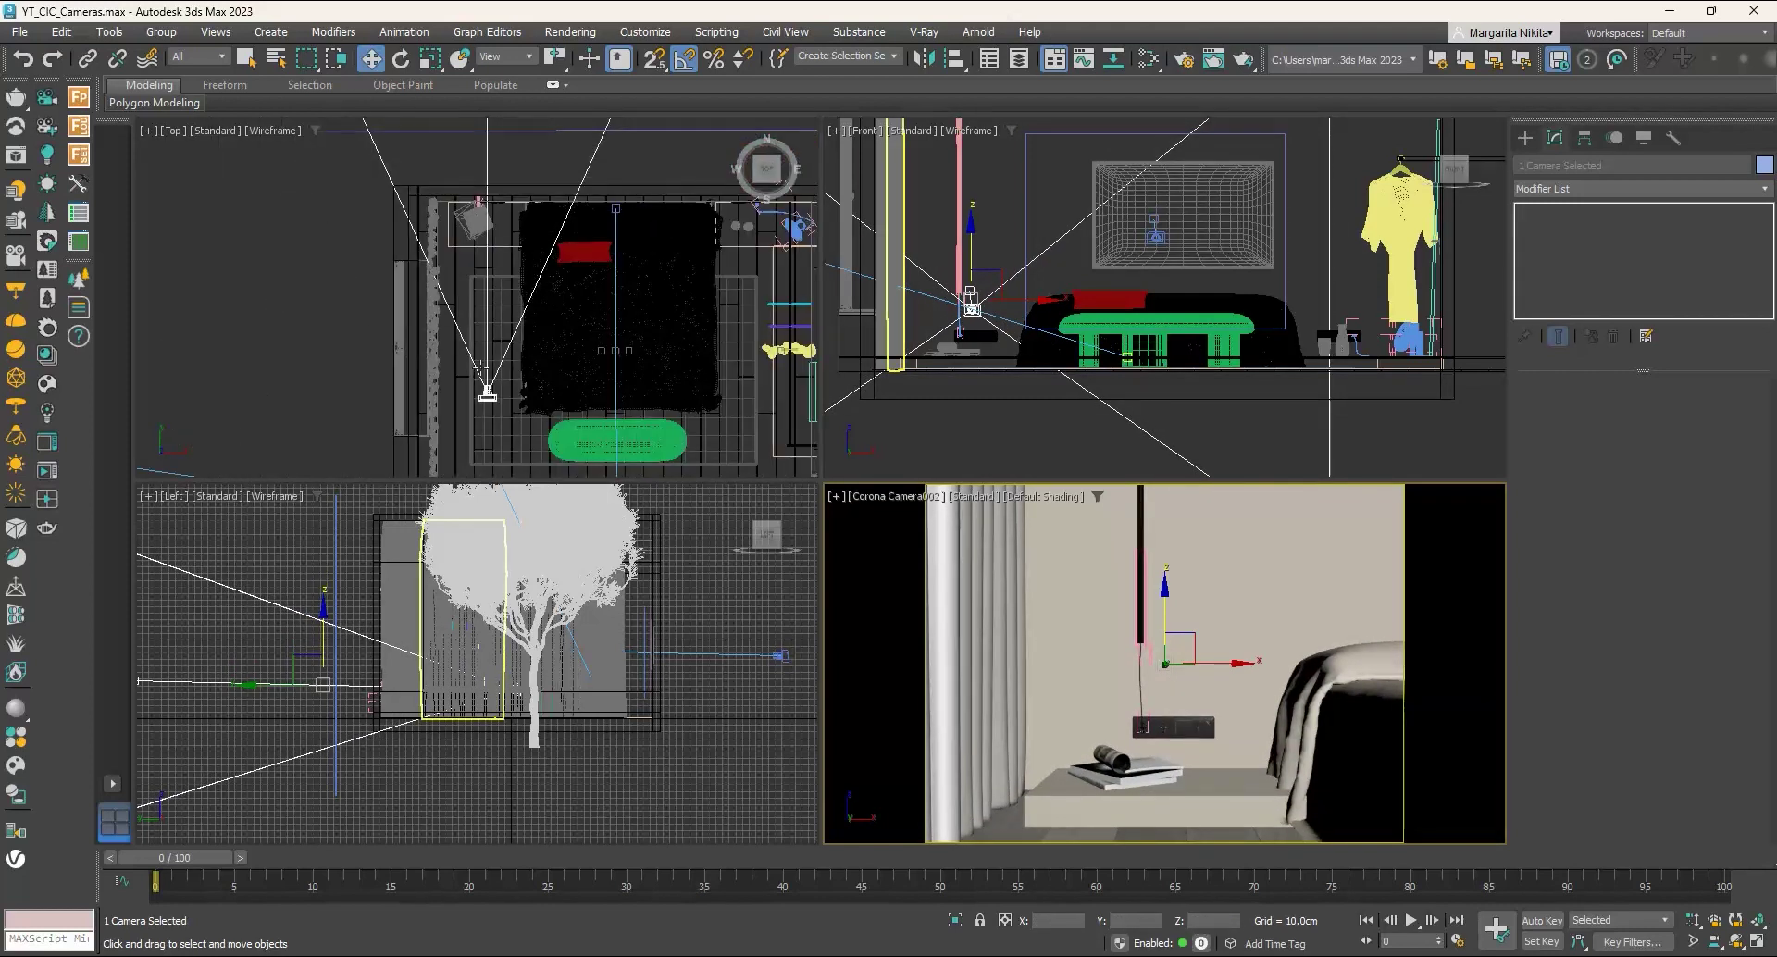
Step: Bring the second camera's target inside the room above the bedside table, at about Y 176.6 cm and Z 47.8 cm
click(488, 398)
scroll(488, 398, down, 4)
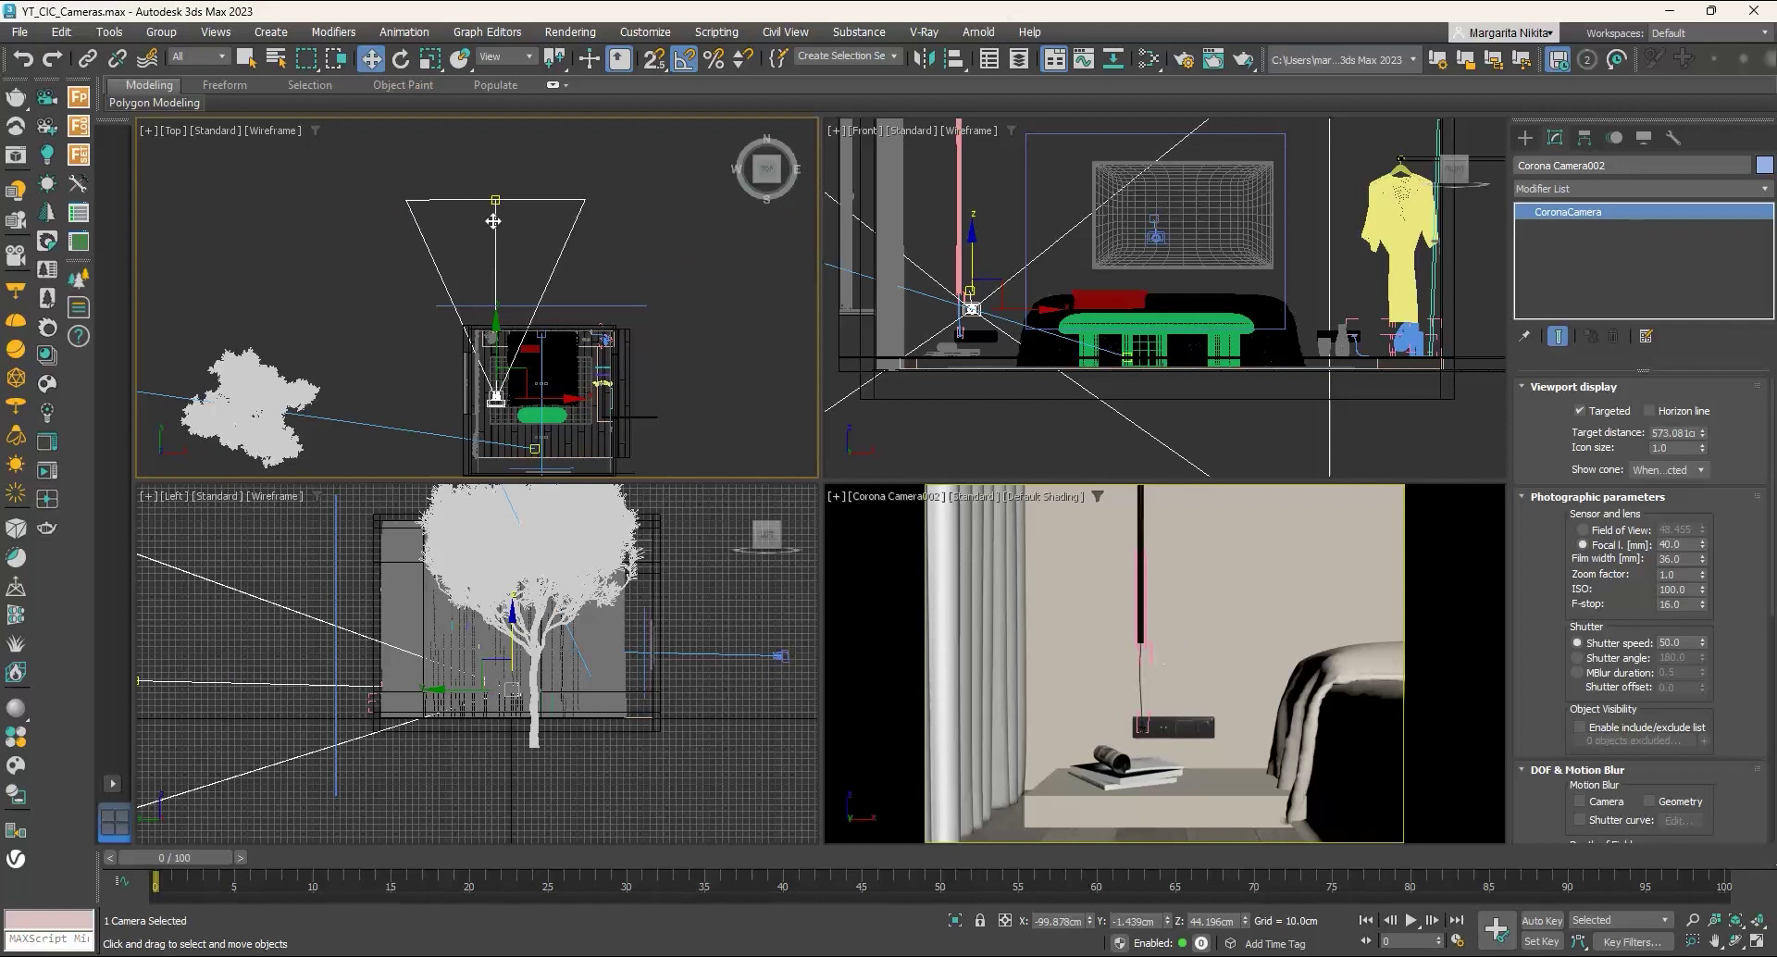
drag(495, 198, 496, 288)
right_click(1177, 607)
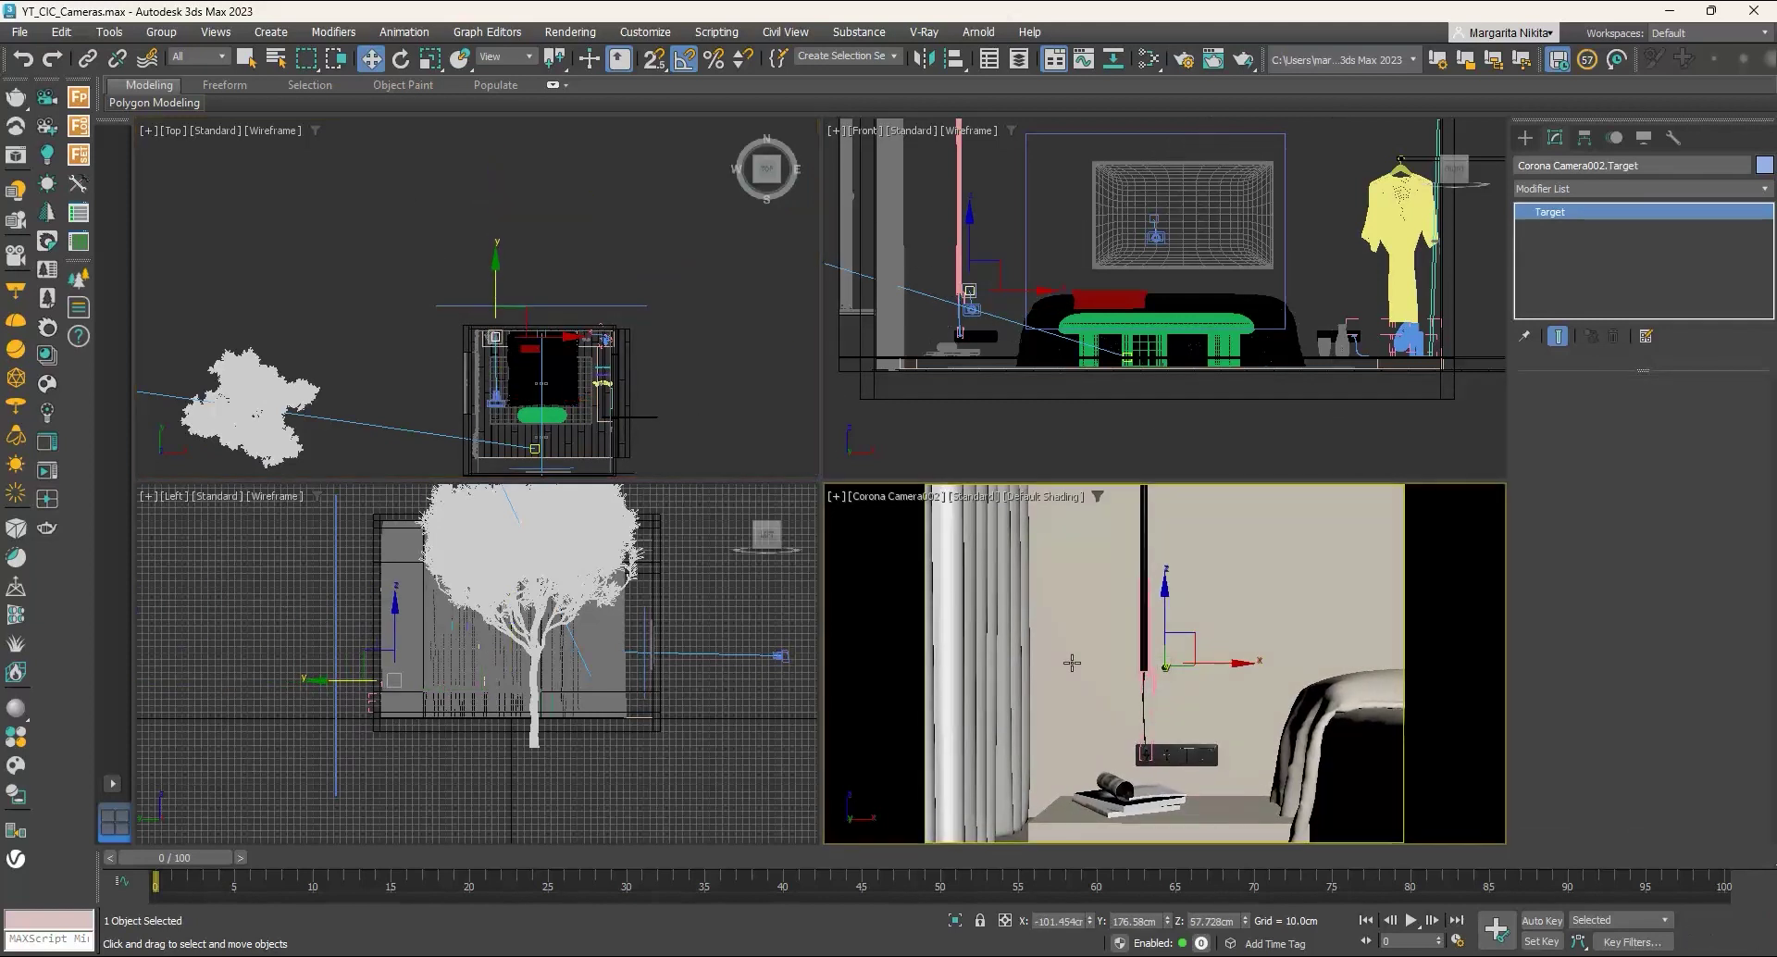
drag(1169, 609, 1164, 636)
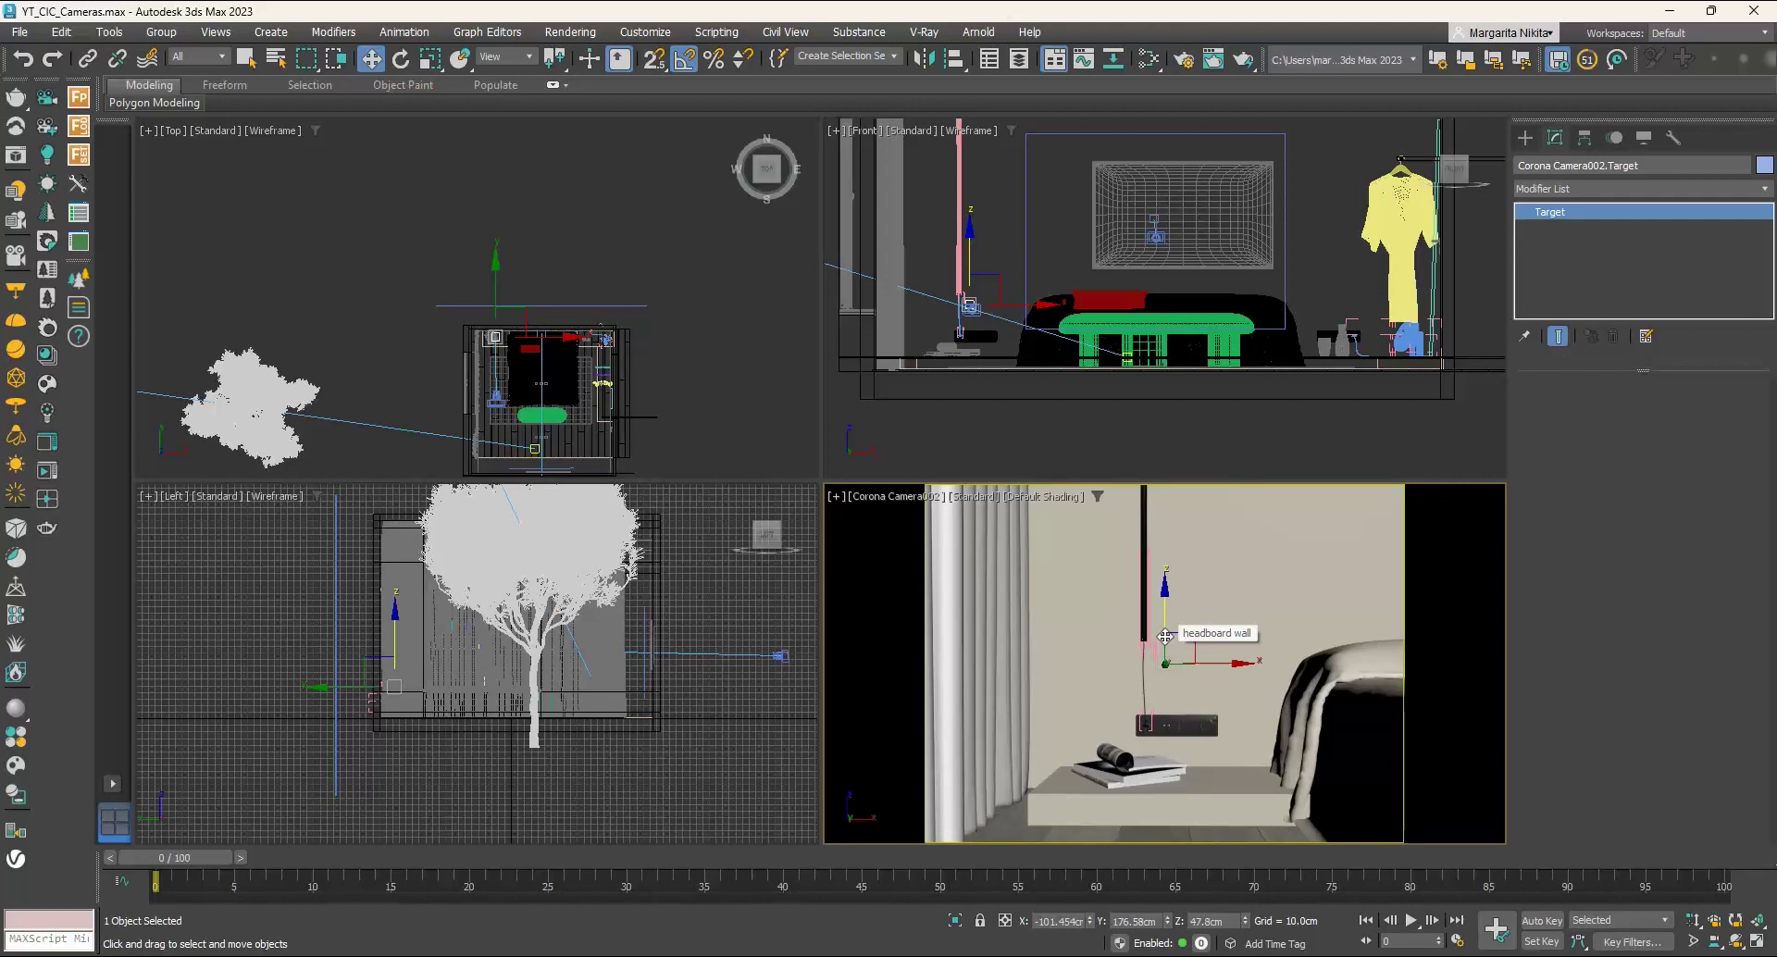
Step: Enable depth of field on Corona Camera002 and render its view
click(496, 399)
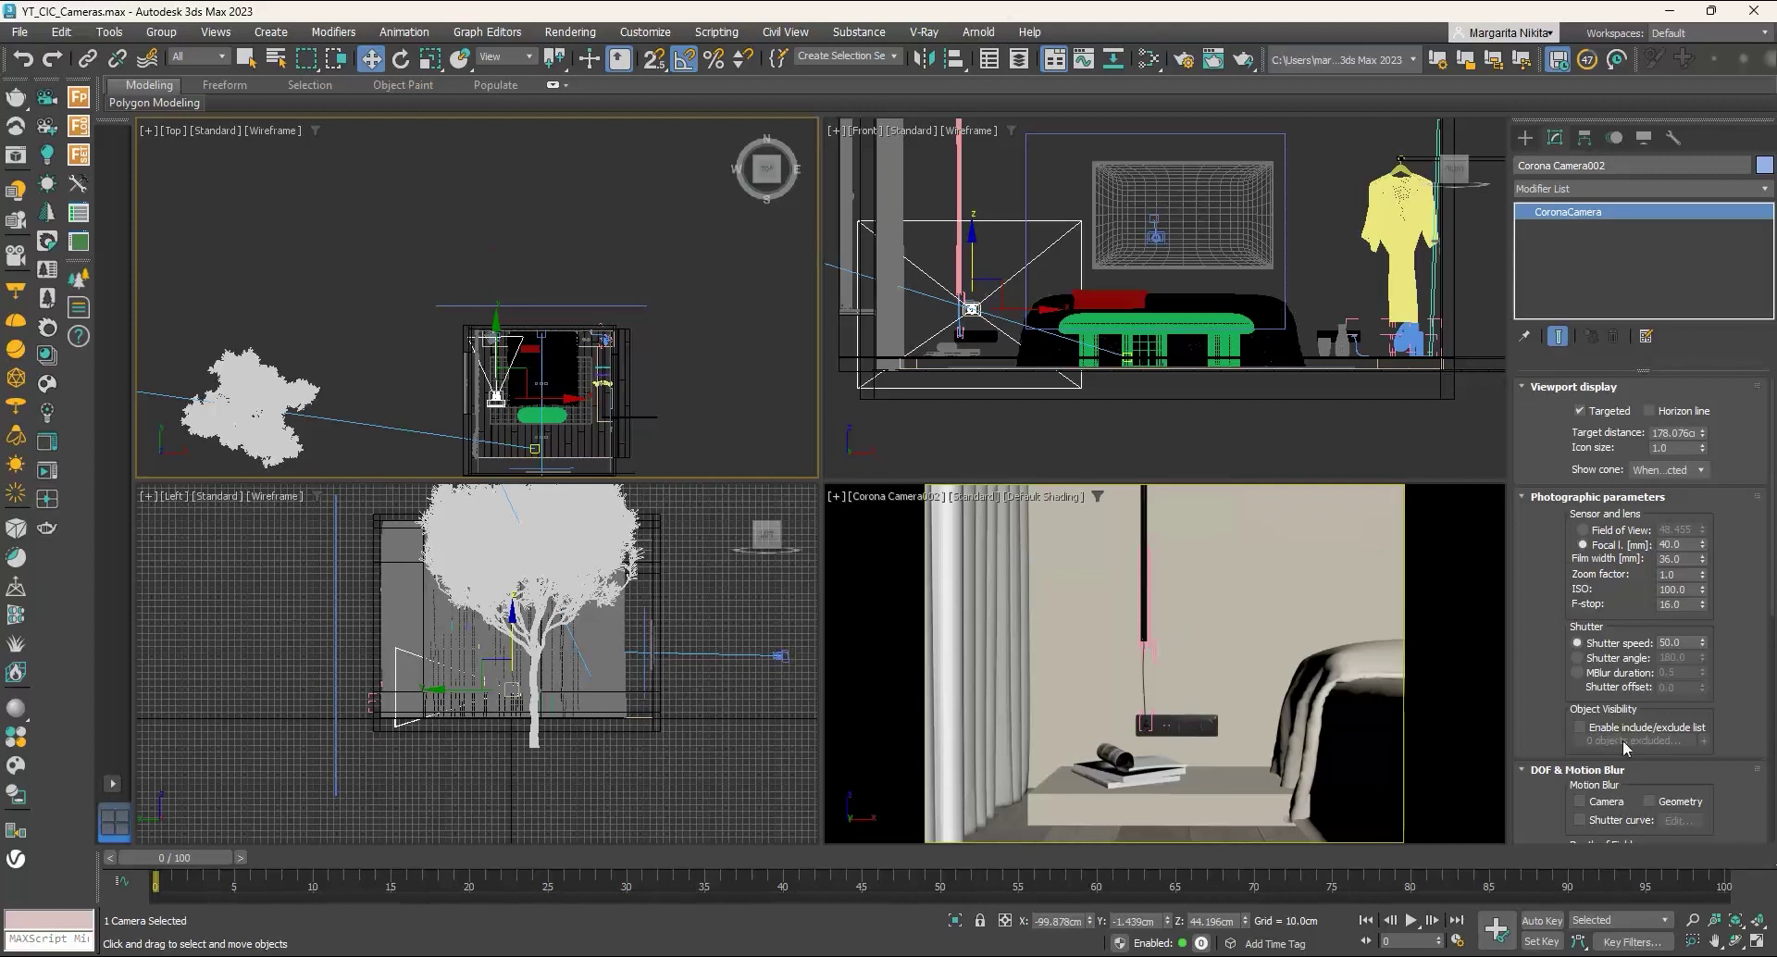
scroll(1617, 684, down, 5)
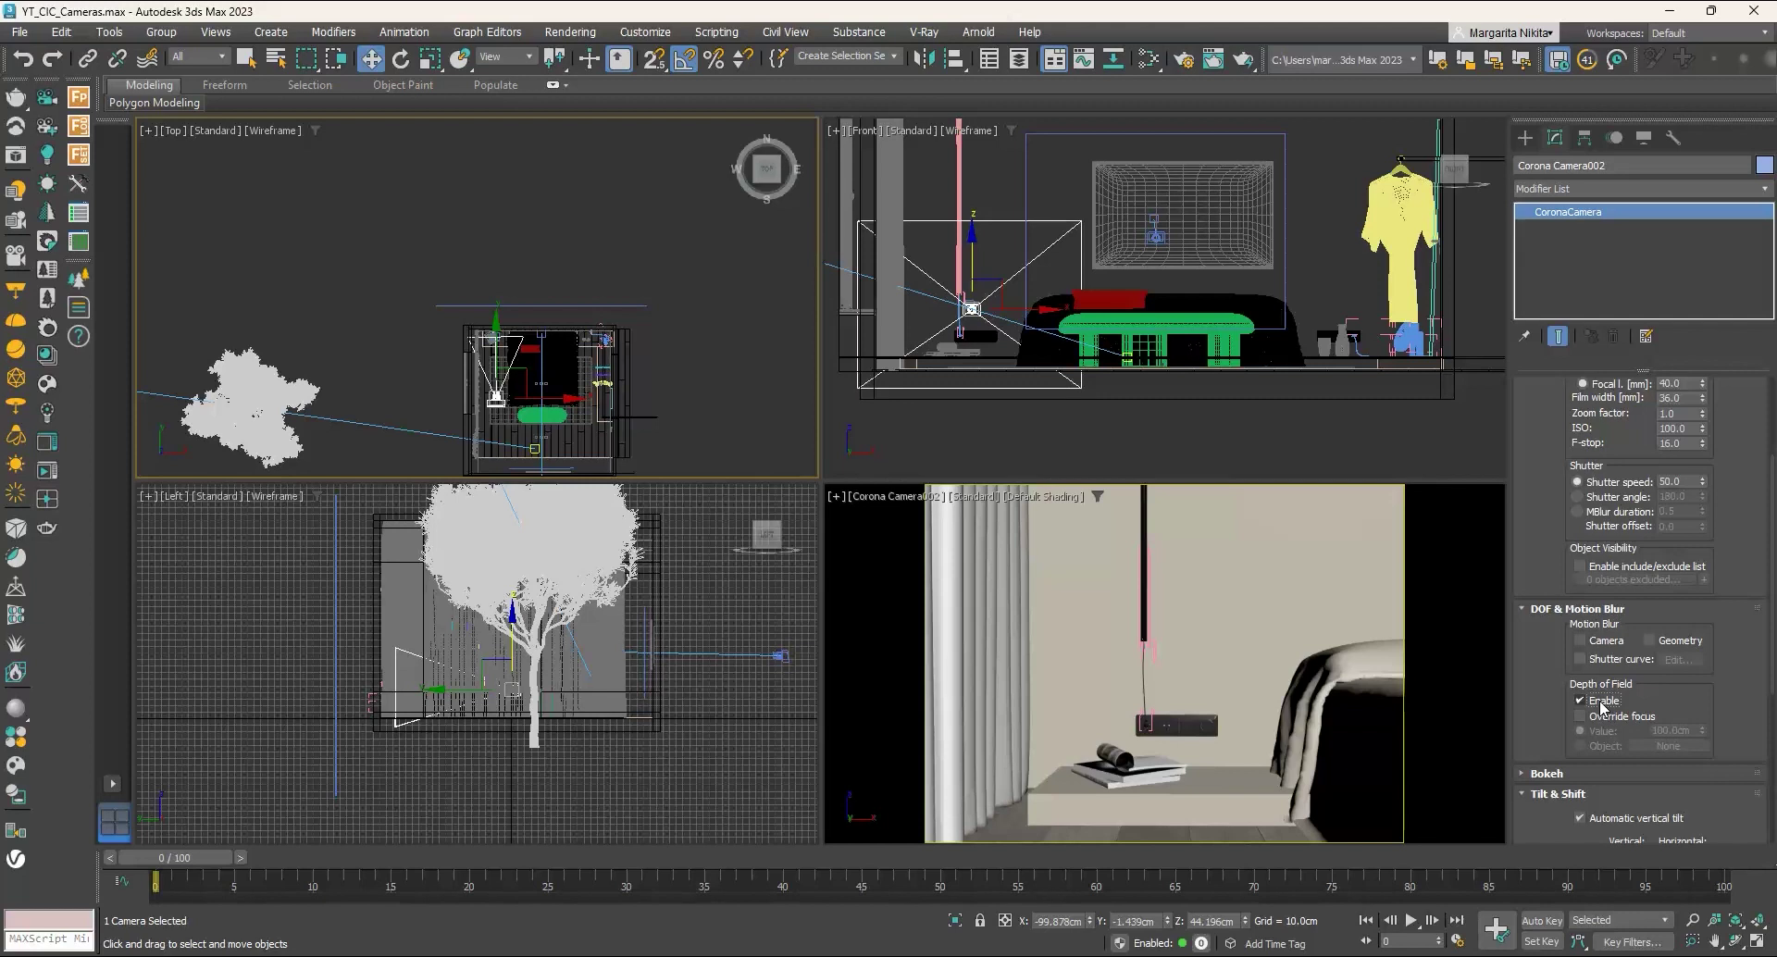
right_click(1305, 607)
click(1242, 59)
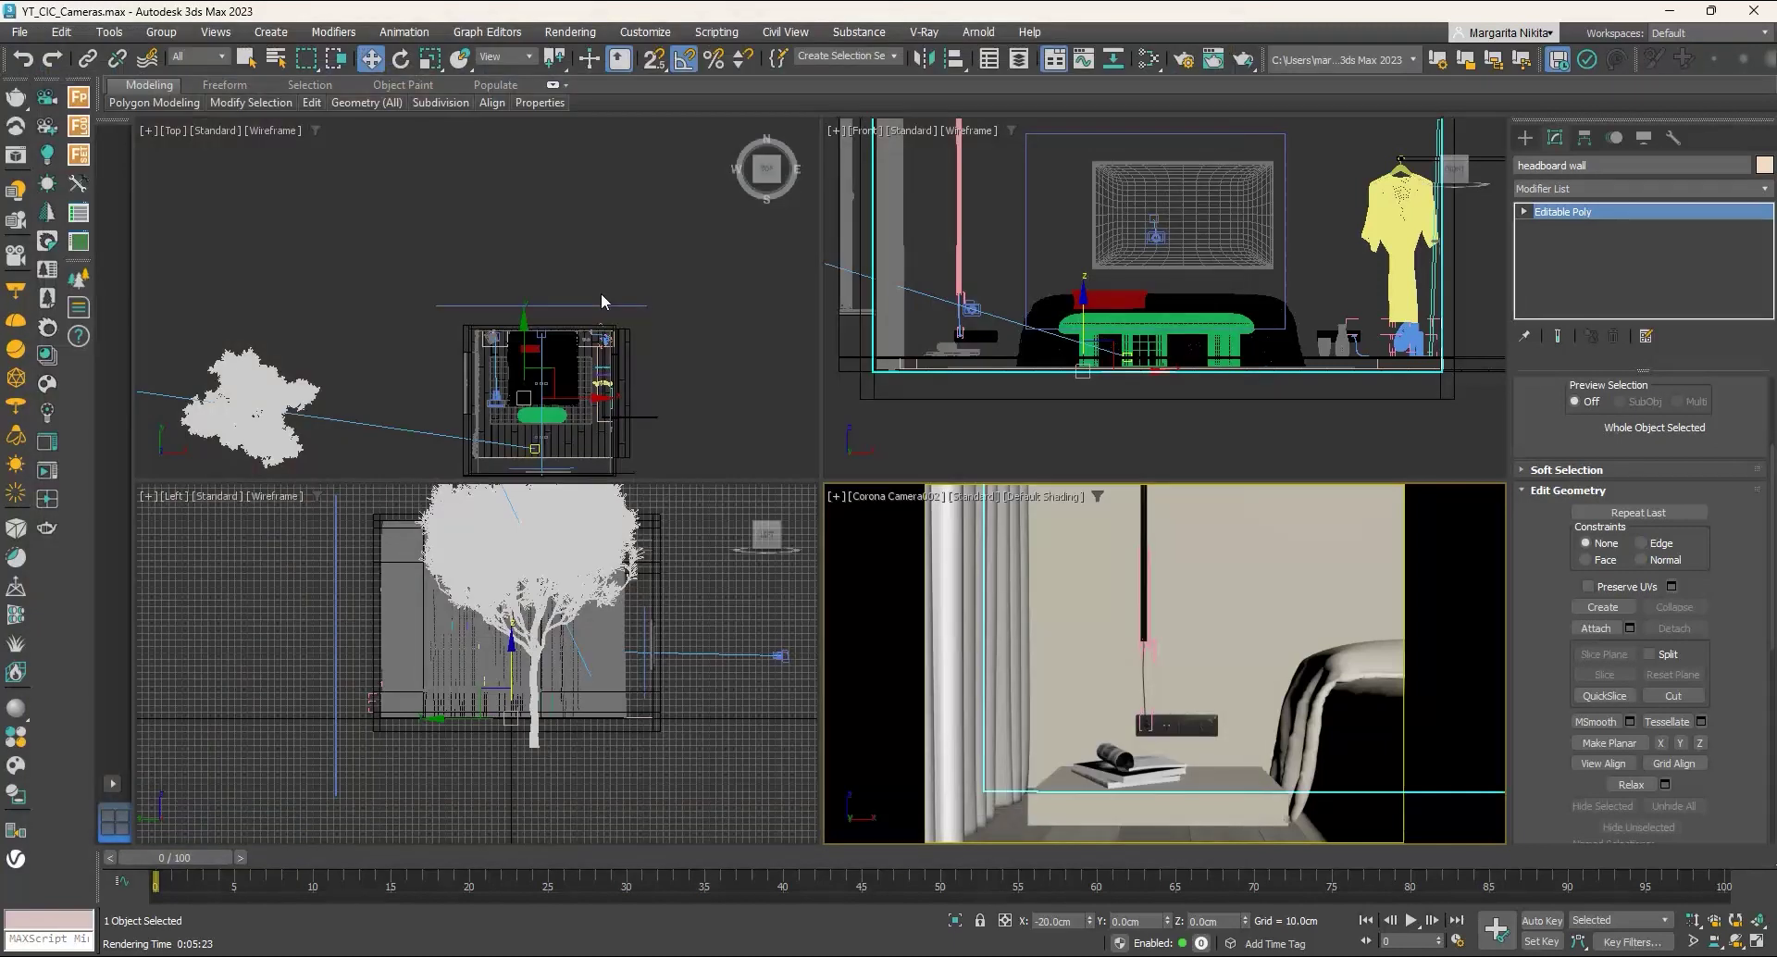
Step: Move the second camera's target slightly toward the camera, over the books on the bedside table, to about Y 170.8 cm
scroll(495, 326, up, 4)
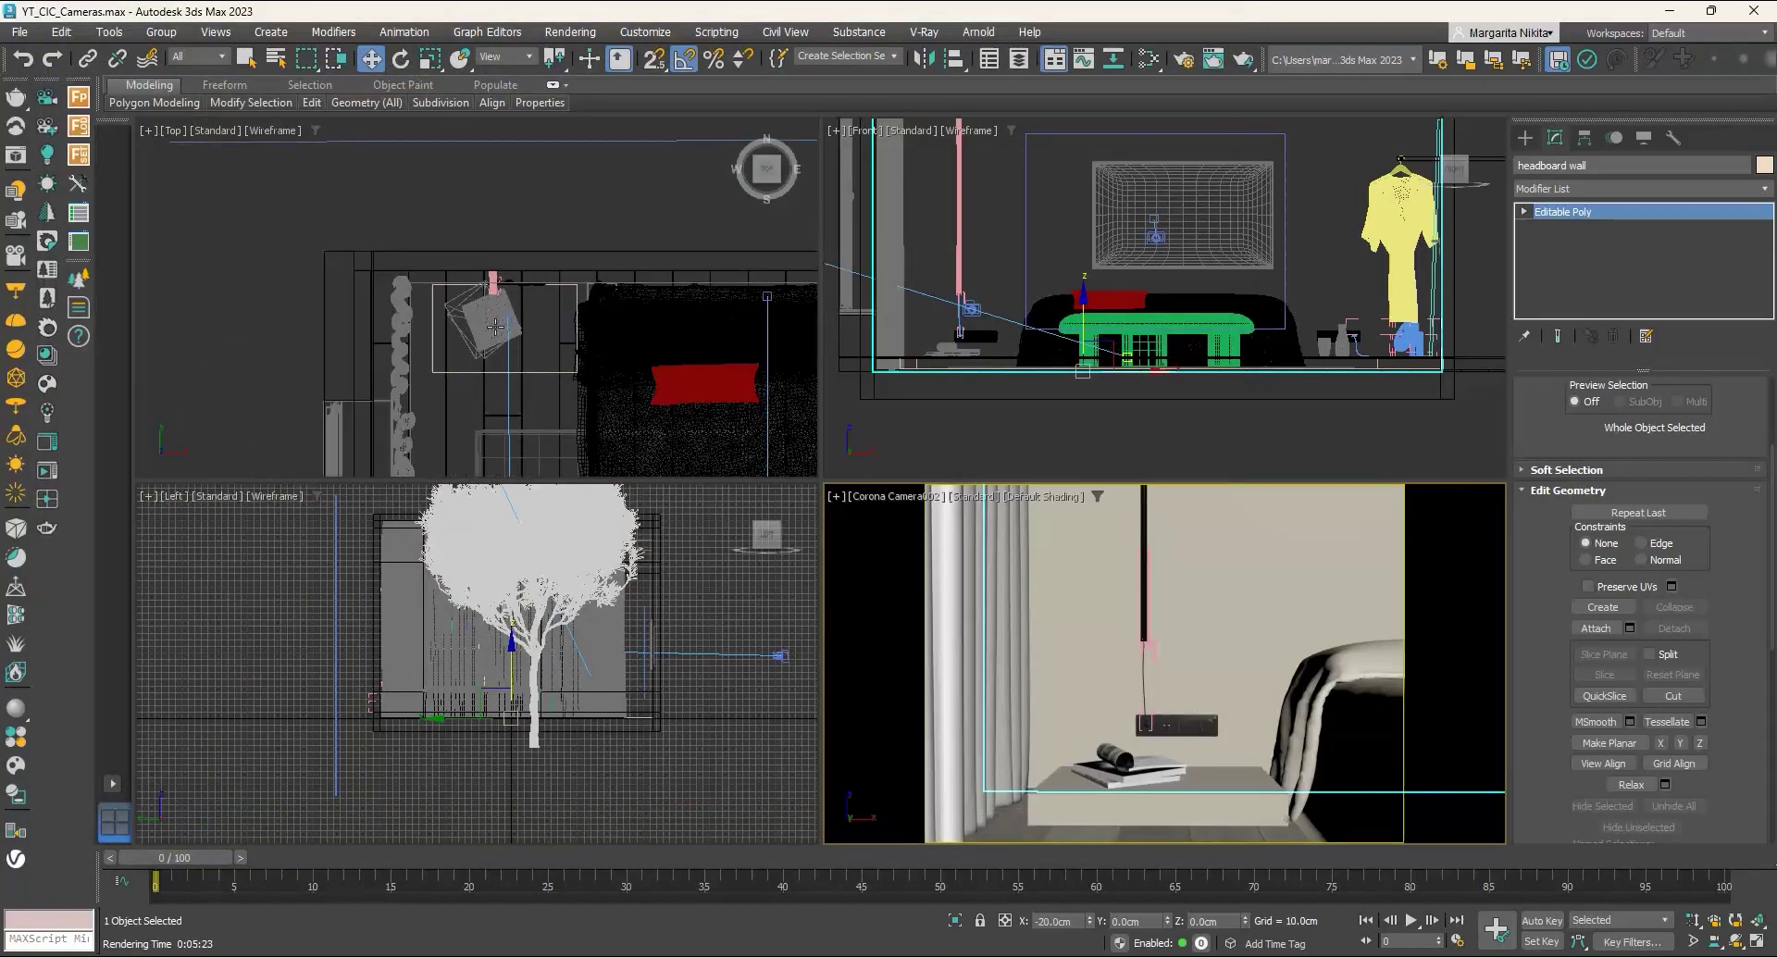
scroll(495, 326, up, 4)
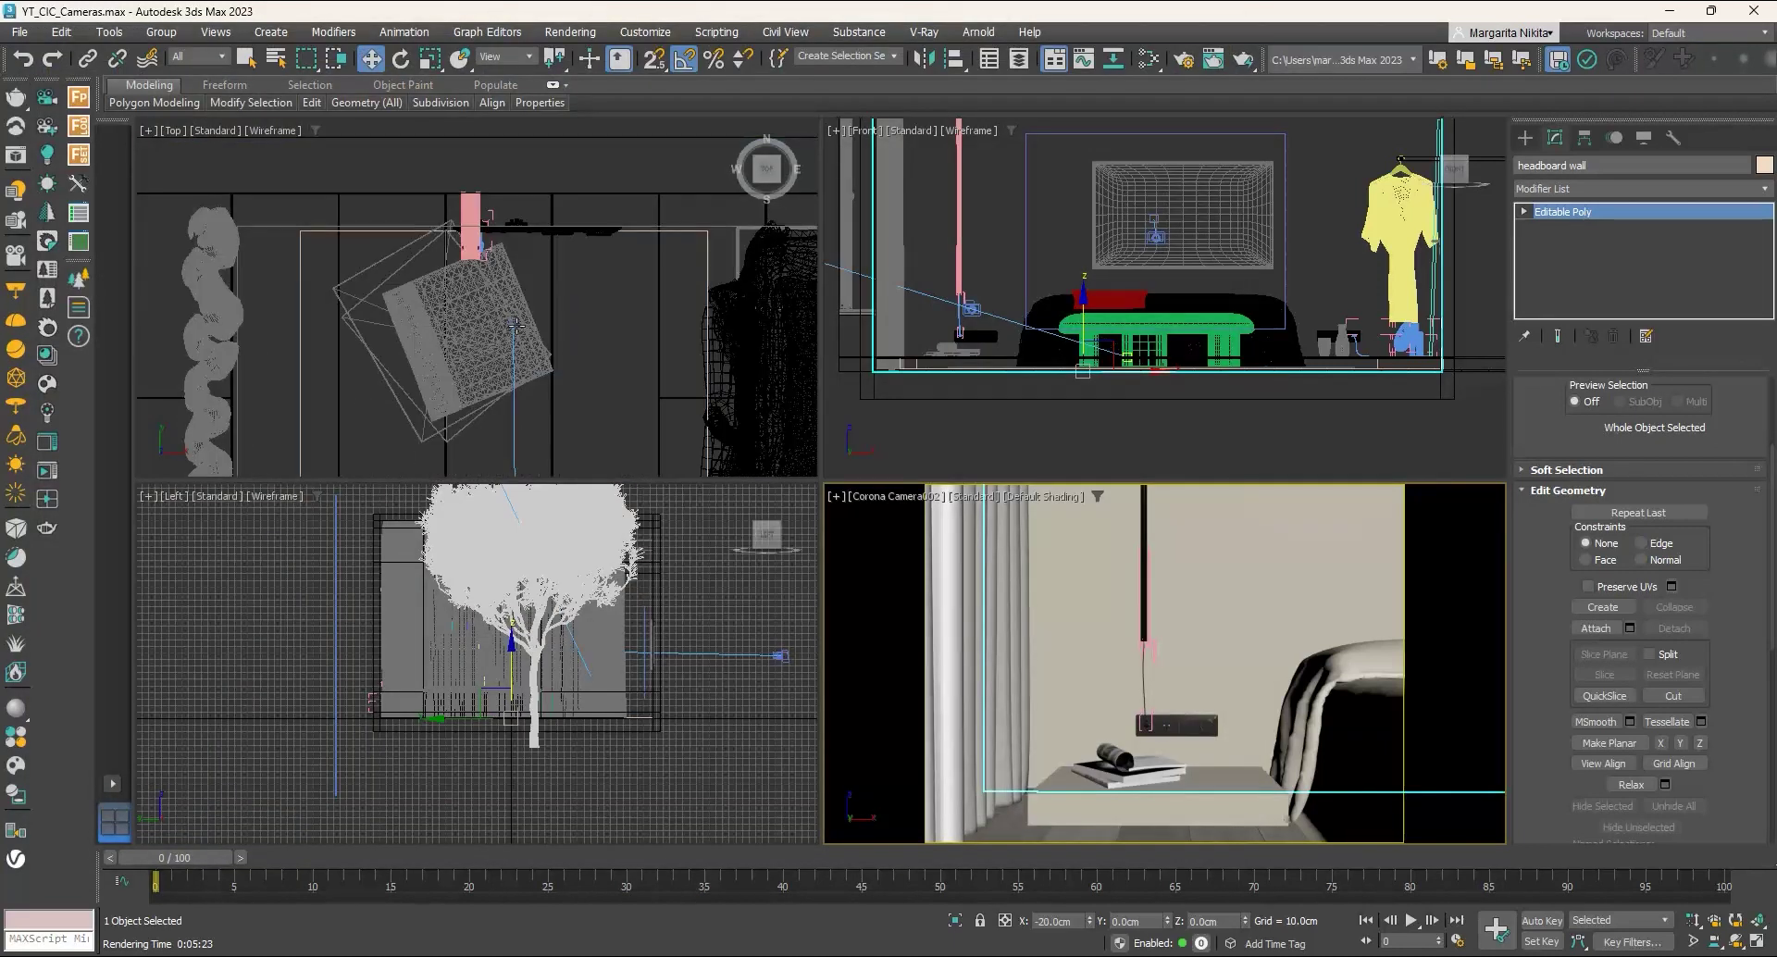
click(515, 325)
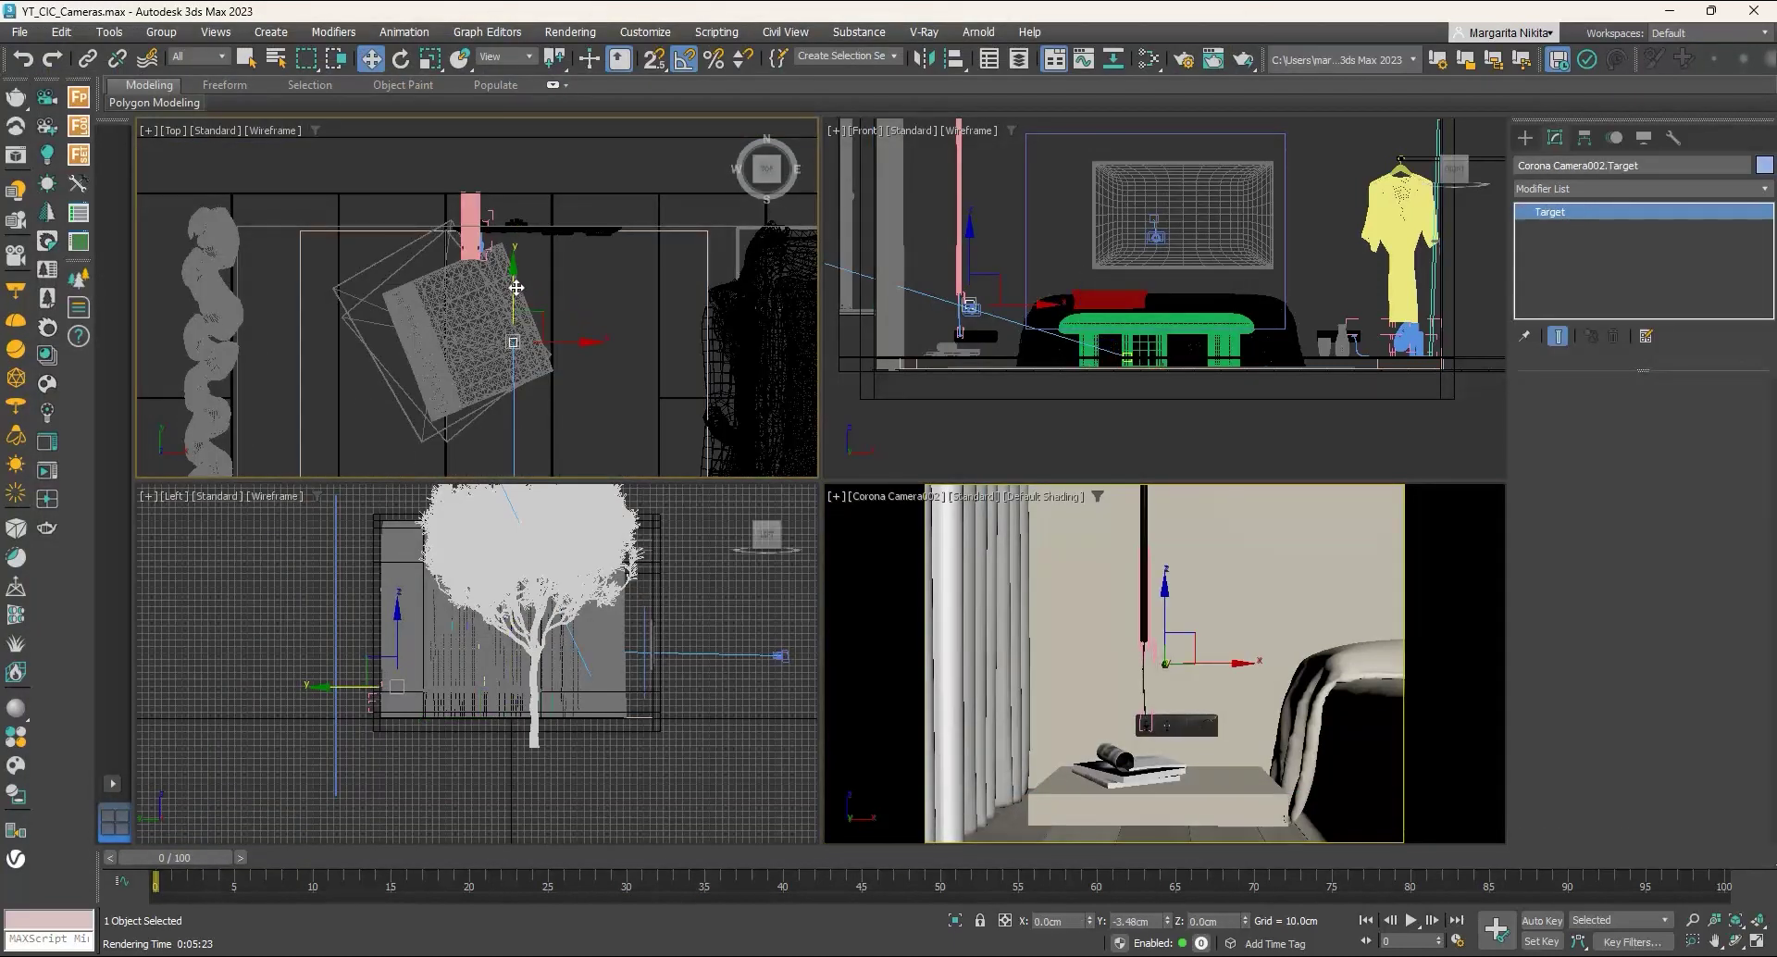
drag(516, 287, 509, 300)
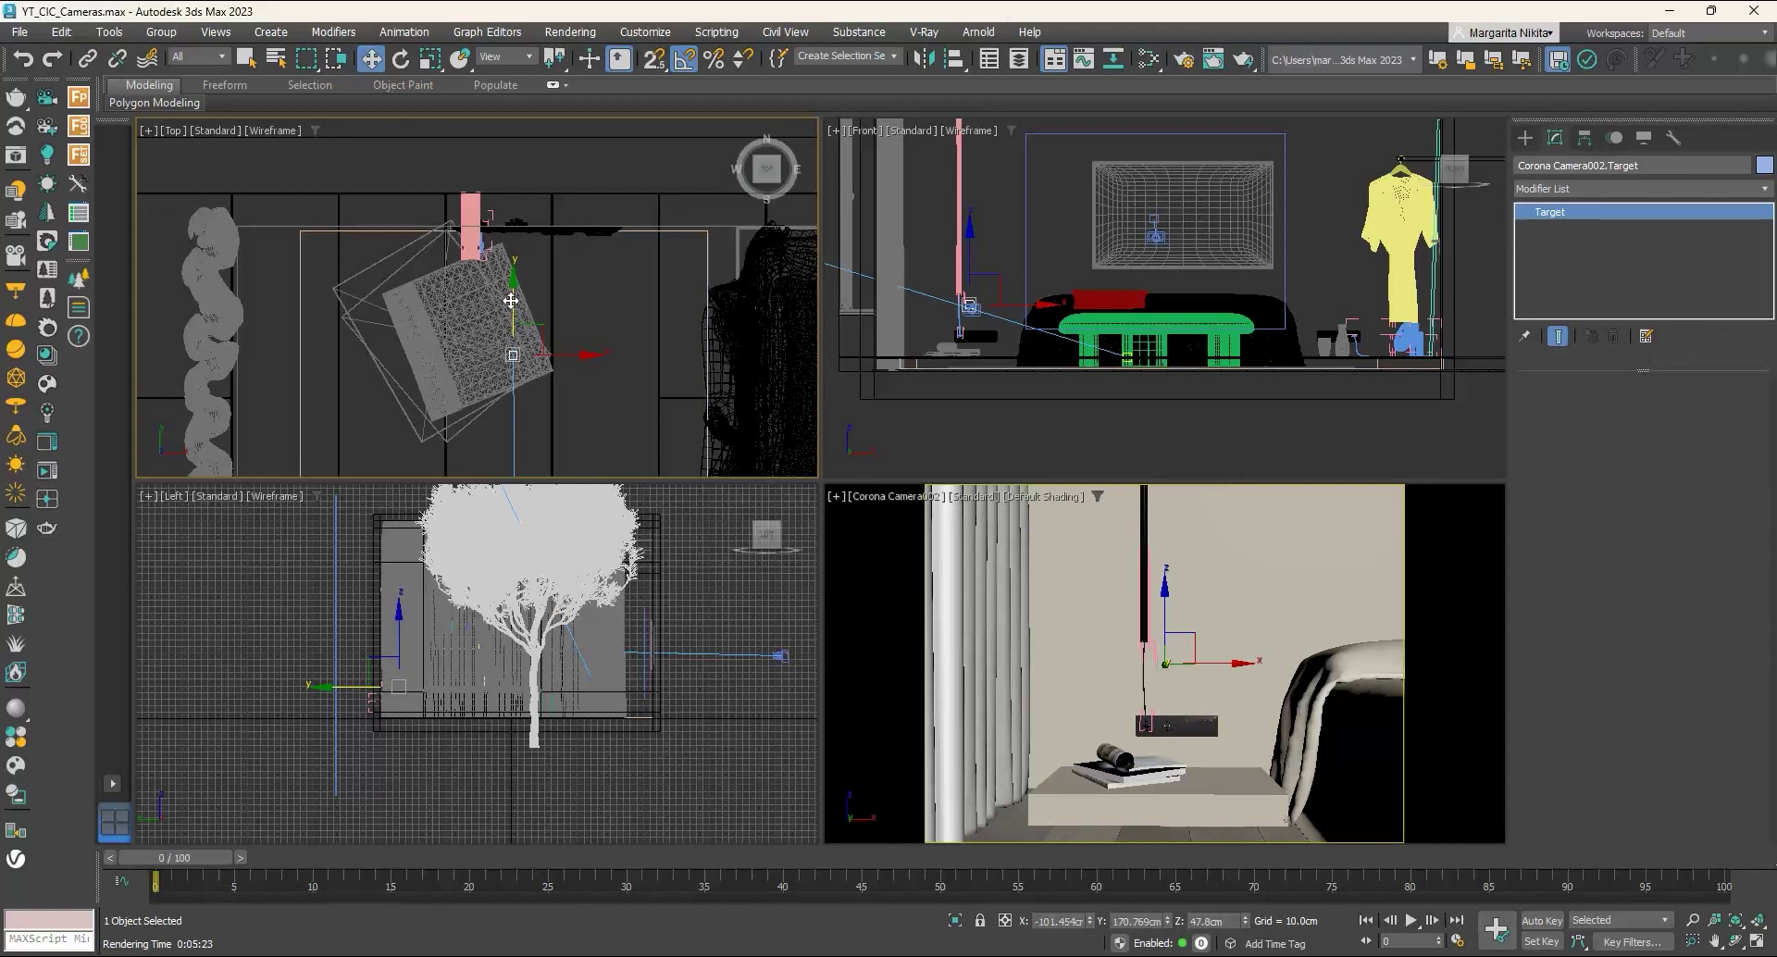
Step: Set the F-stop of Corona Camera002 to 1.2
scroll(513, 352, down, 4)
scroll(523, 407, up, 4)
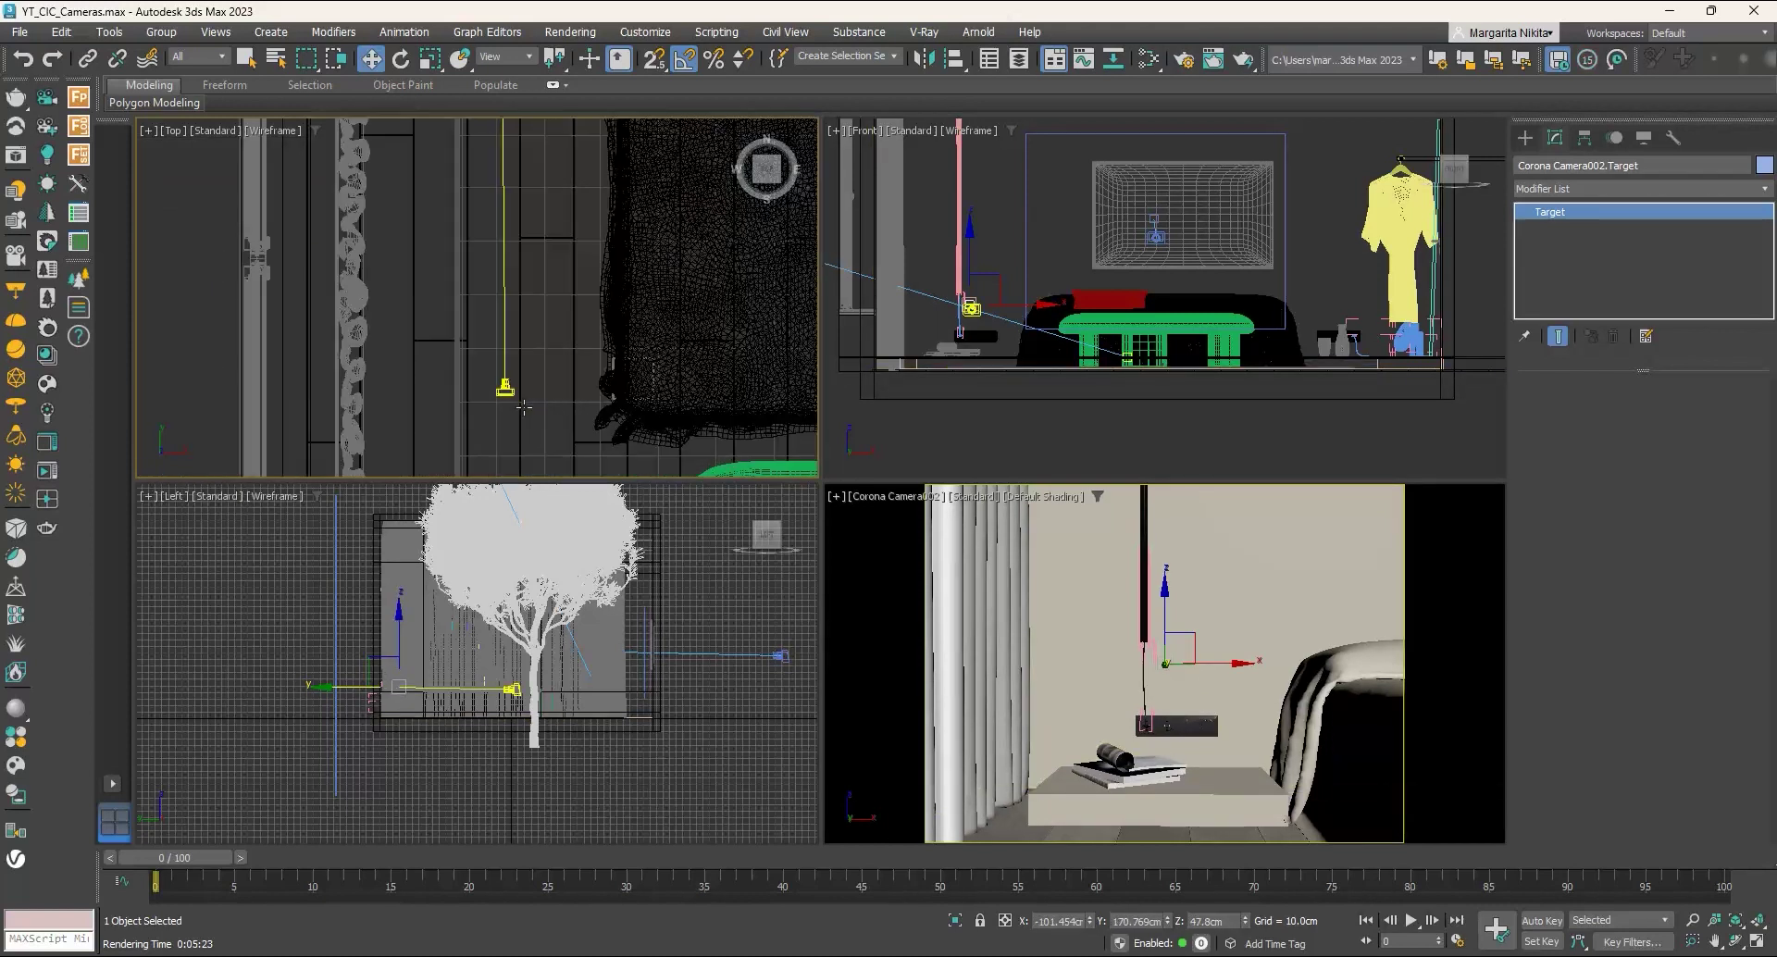
scroll(524, 407, up, 3)
click(485, 375)
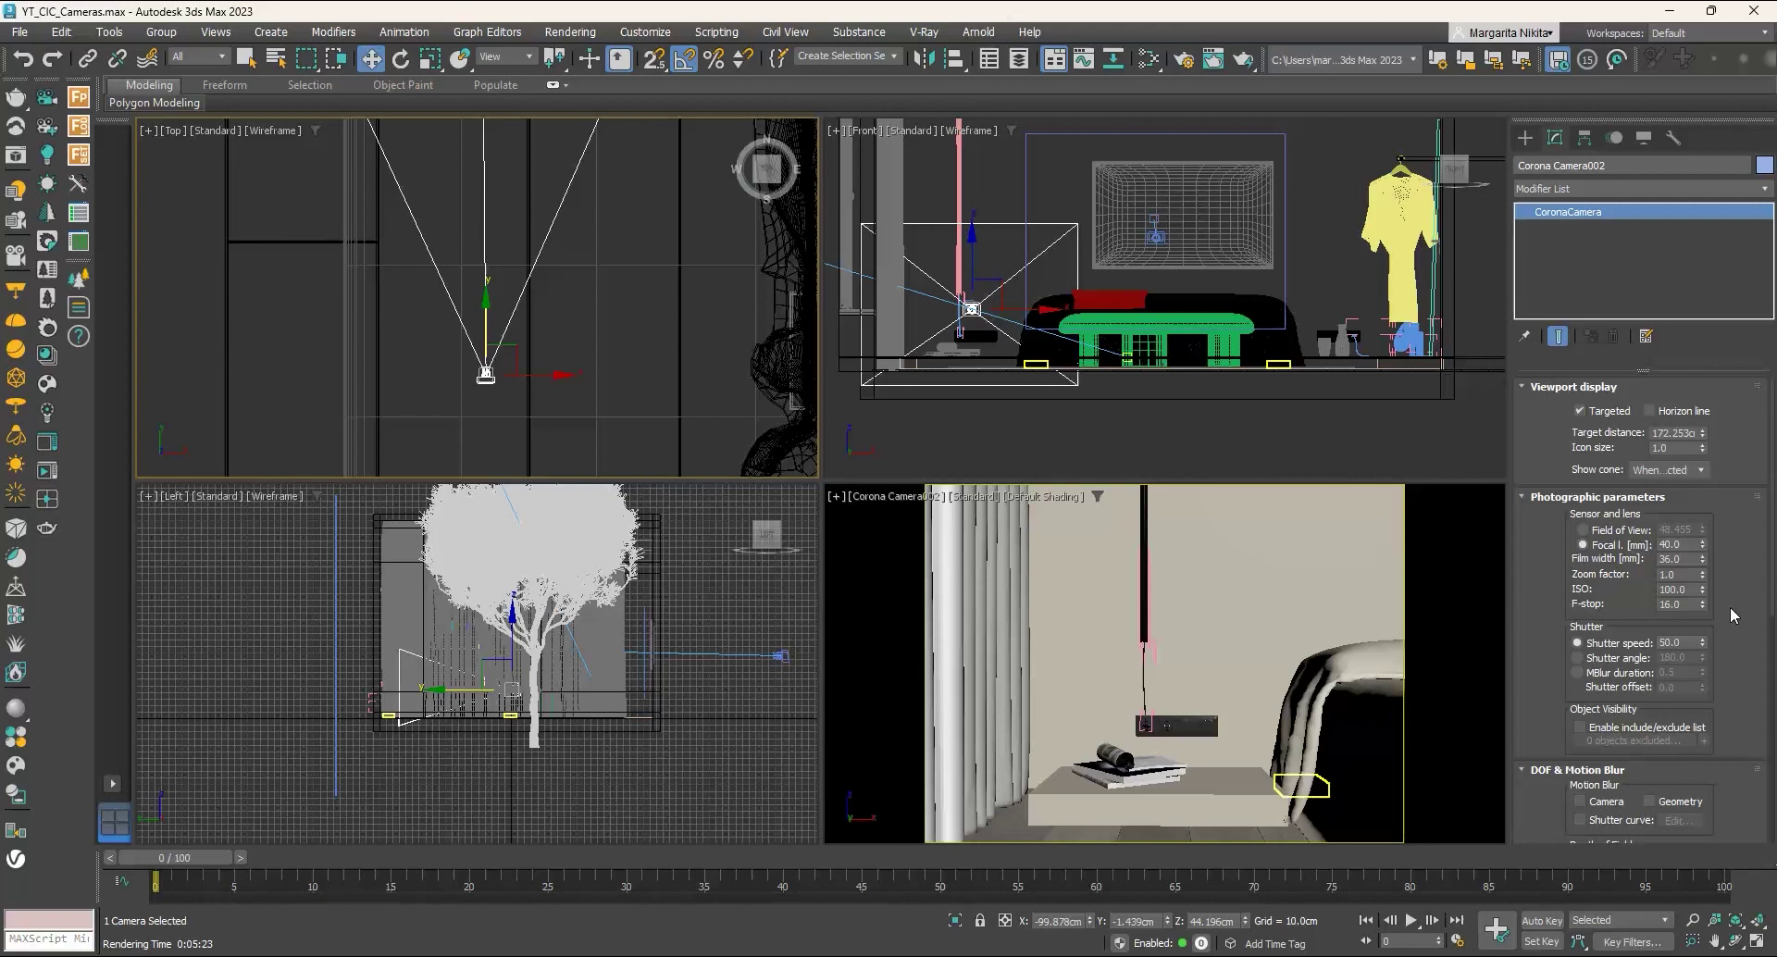
double_click(1668, 604)
key(Return)
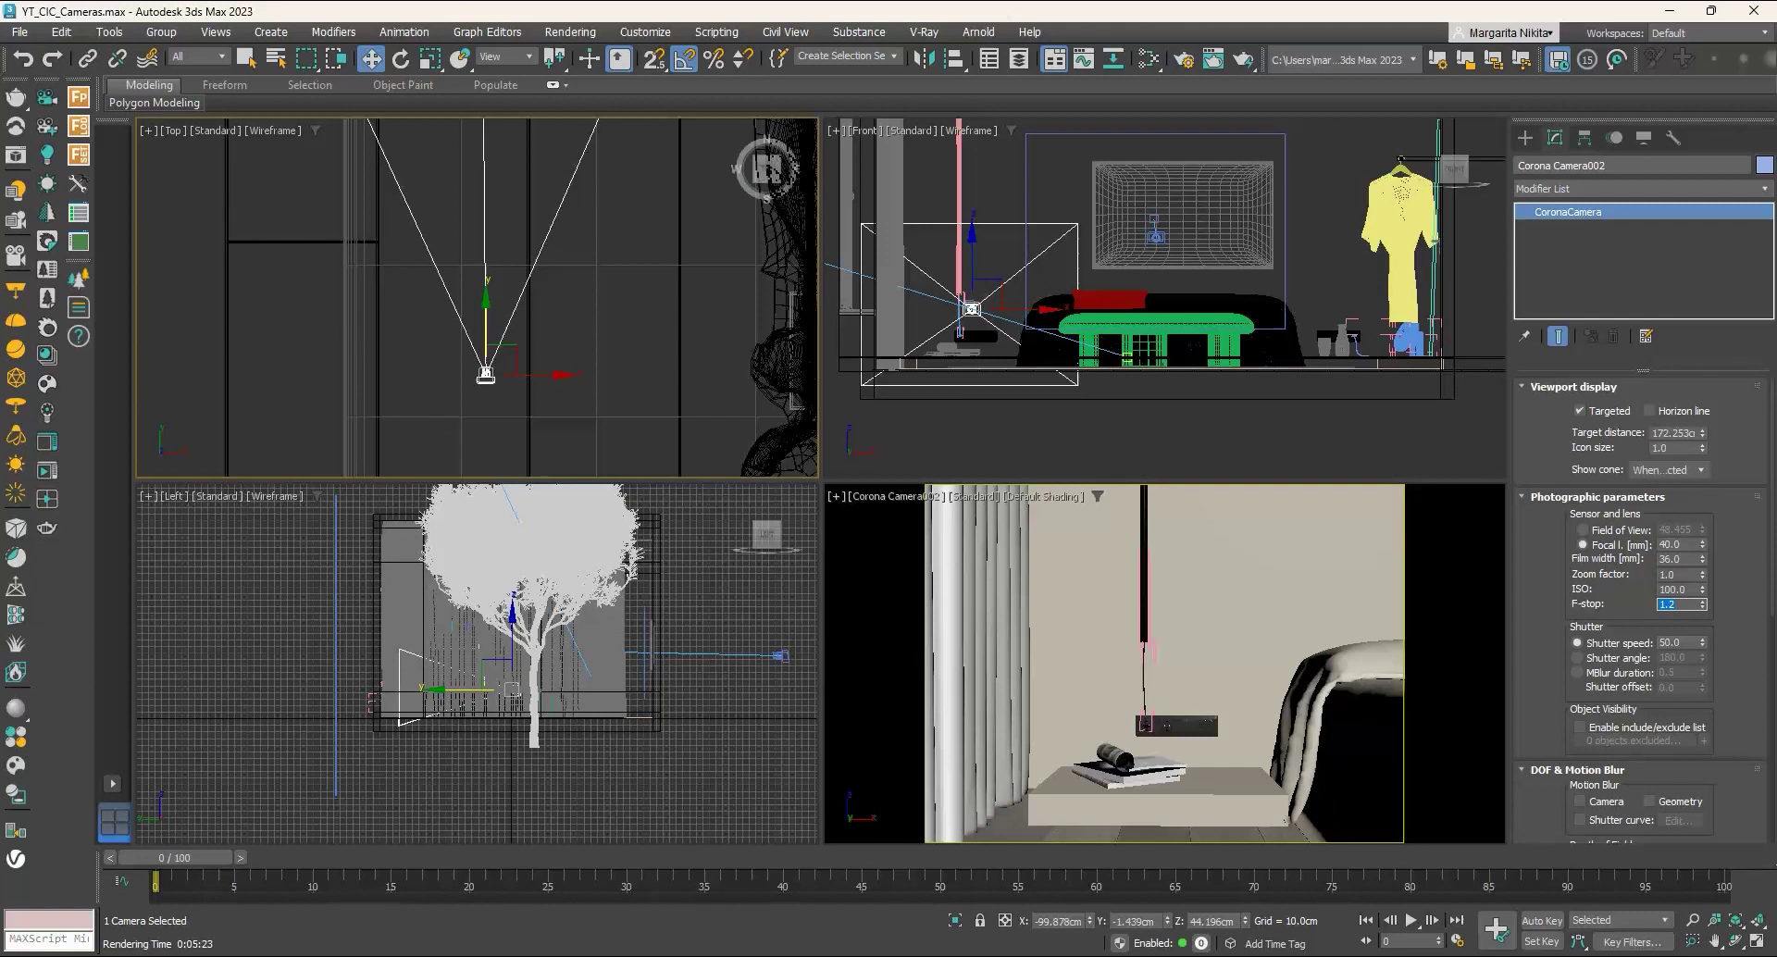
Step: Render the bedside view to check the depth-of-field blur, and close the render window
right_click(1464, 608)
click(1244, 59)
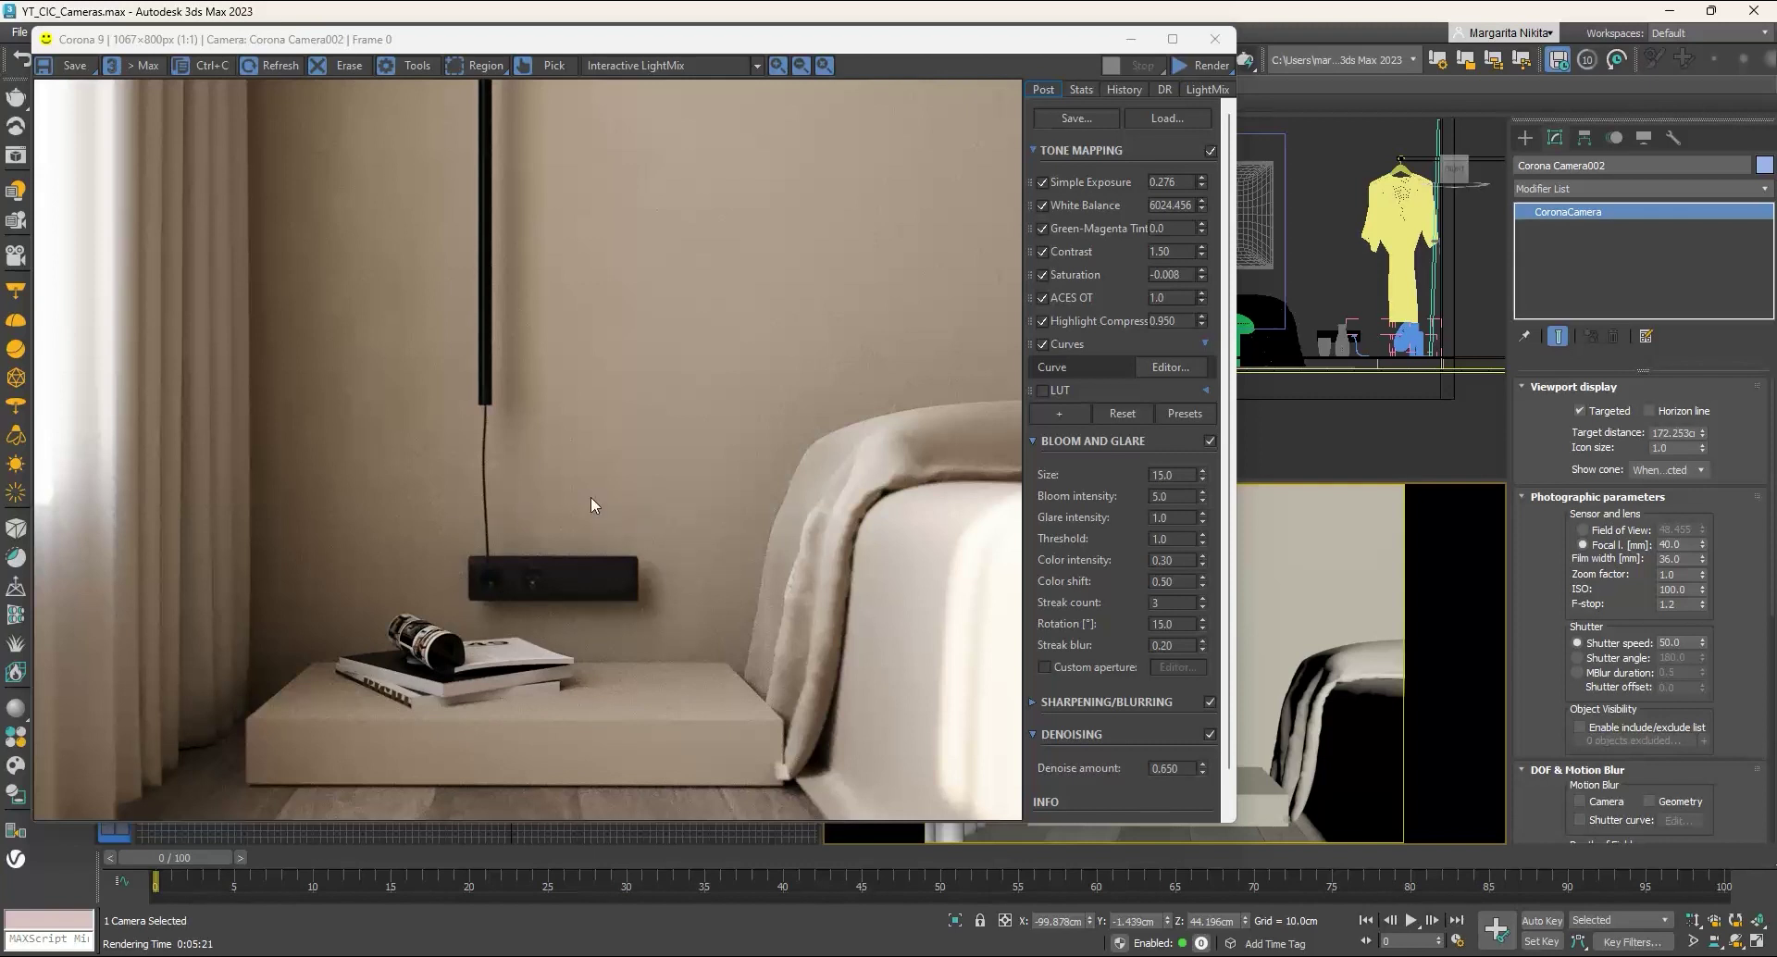
click(1214, 39)
Step: Move the second camera's target back toward the headboard wall, to about Y 197.4 cm
scroll(562, 333, down, 2)
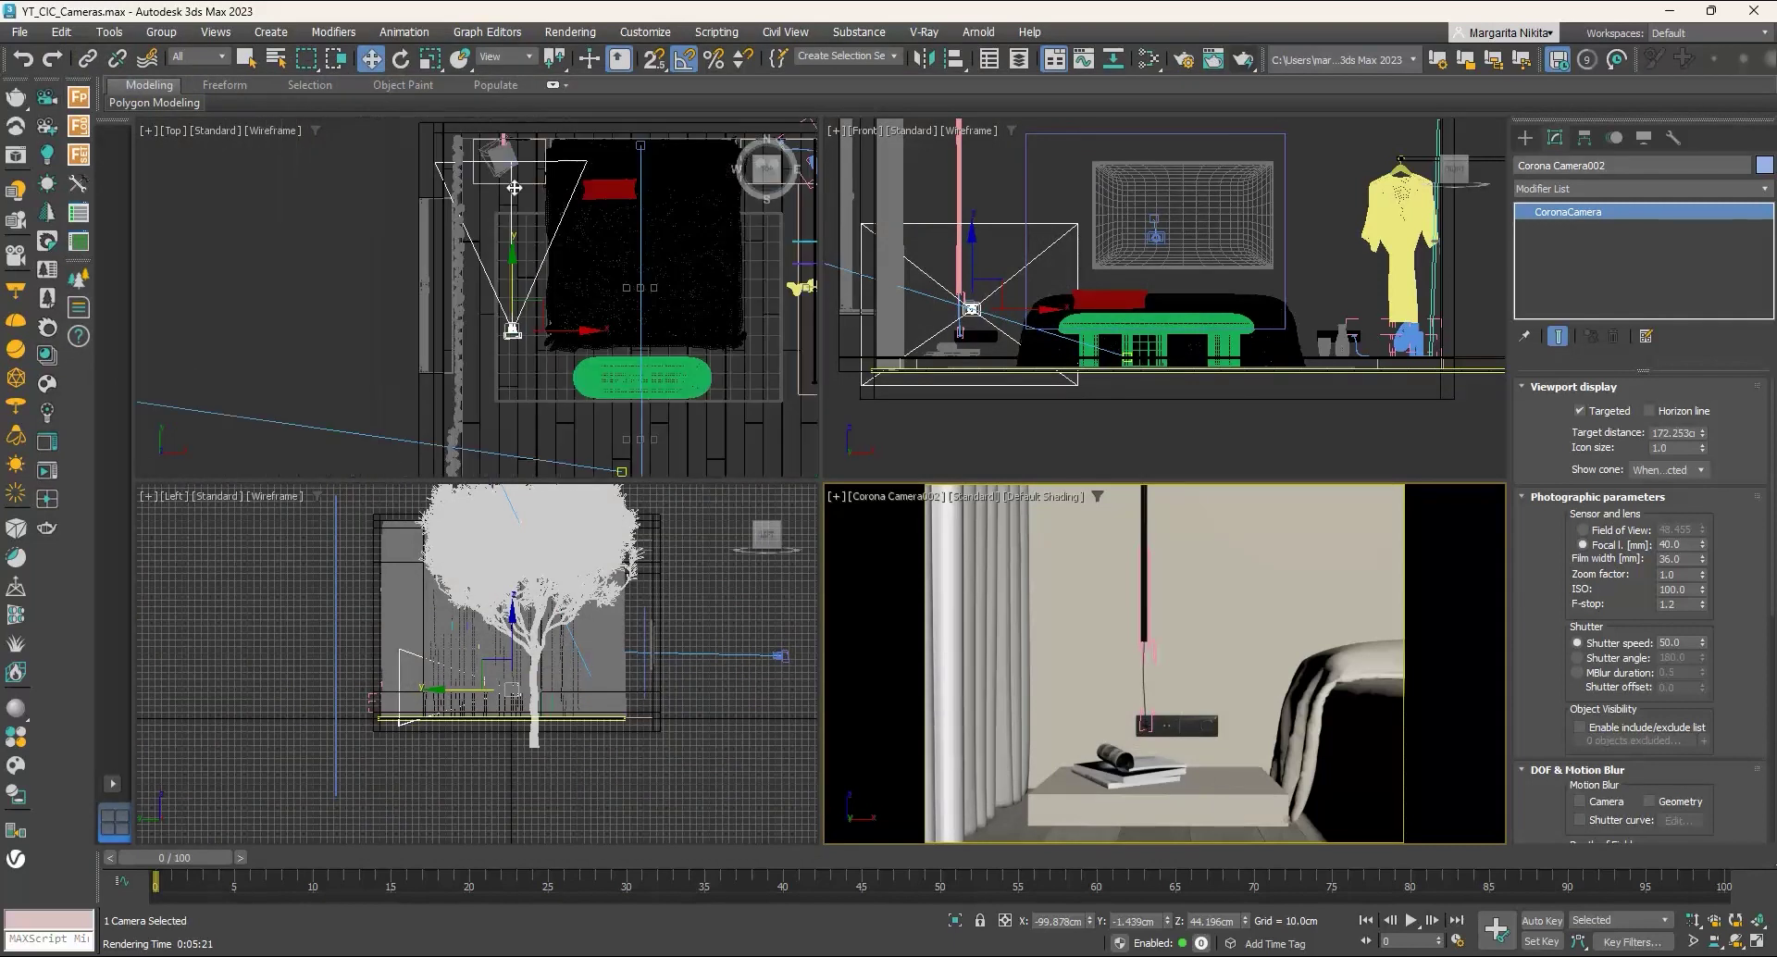
scroll(511, 158, up, 3)
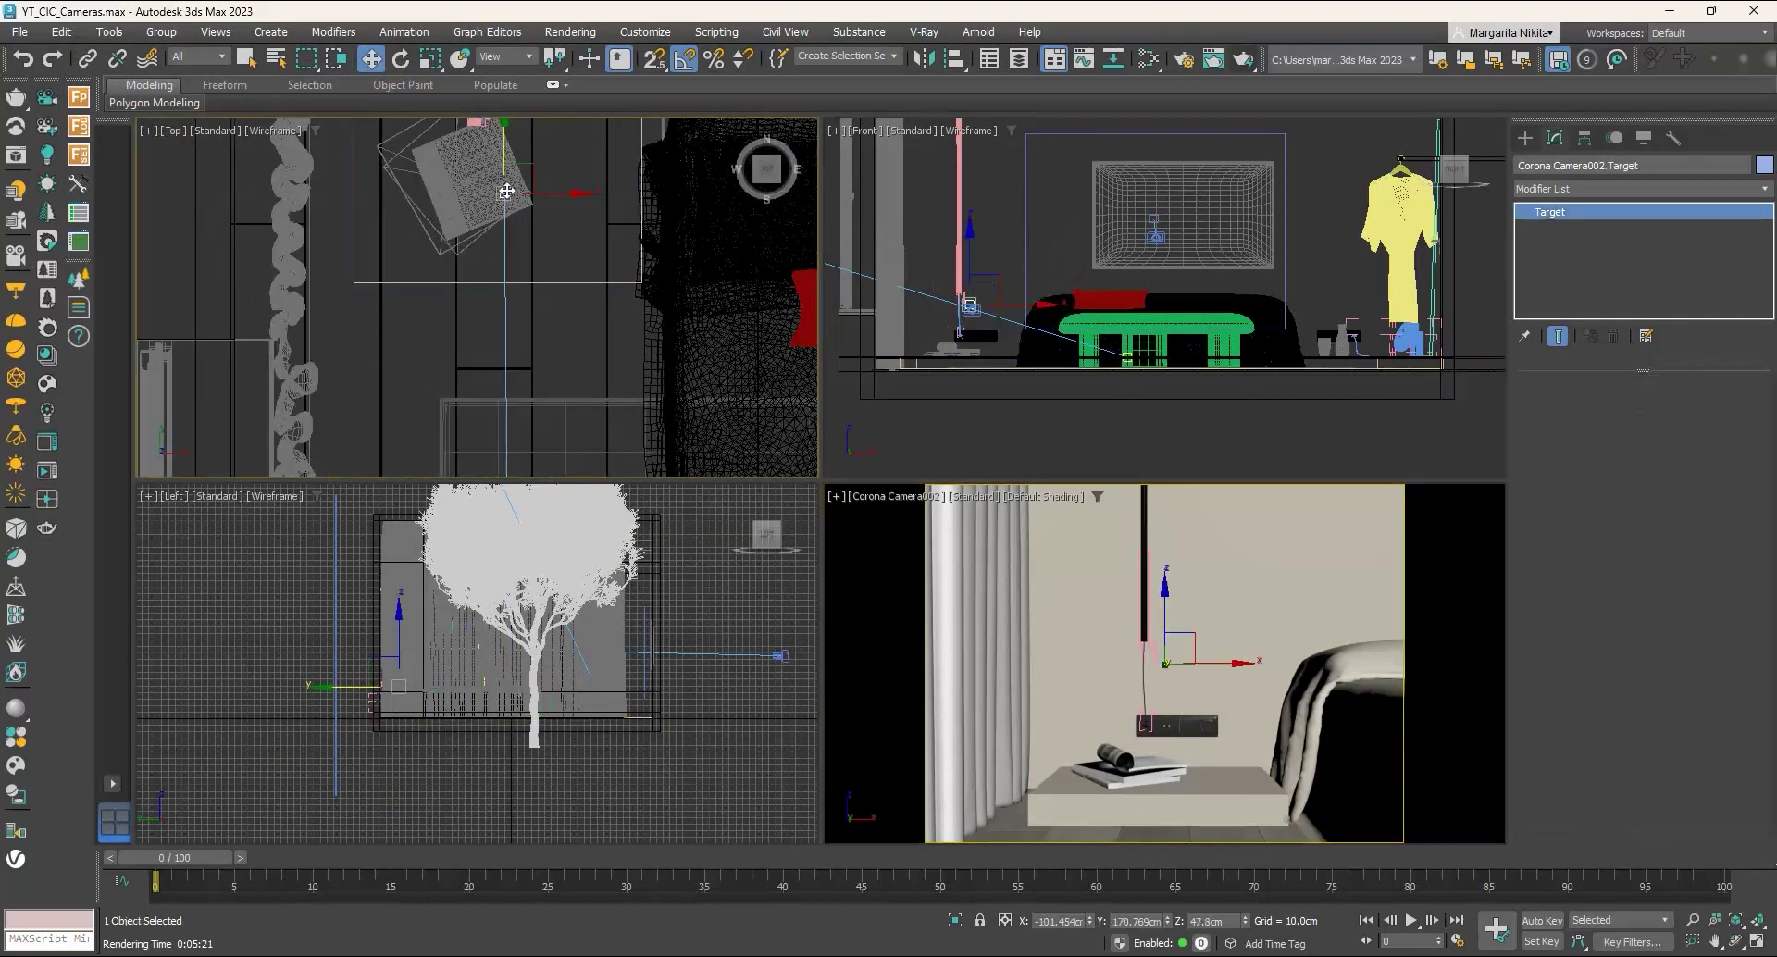
click(506, 191)
scroll(506, 190, down, 2)
scroll(515, 179, up, 2)
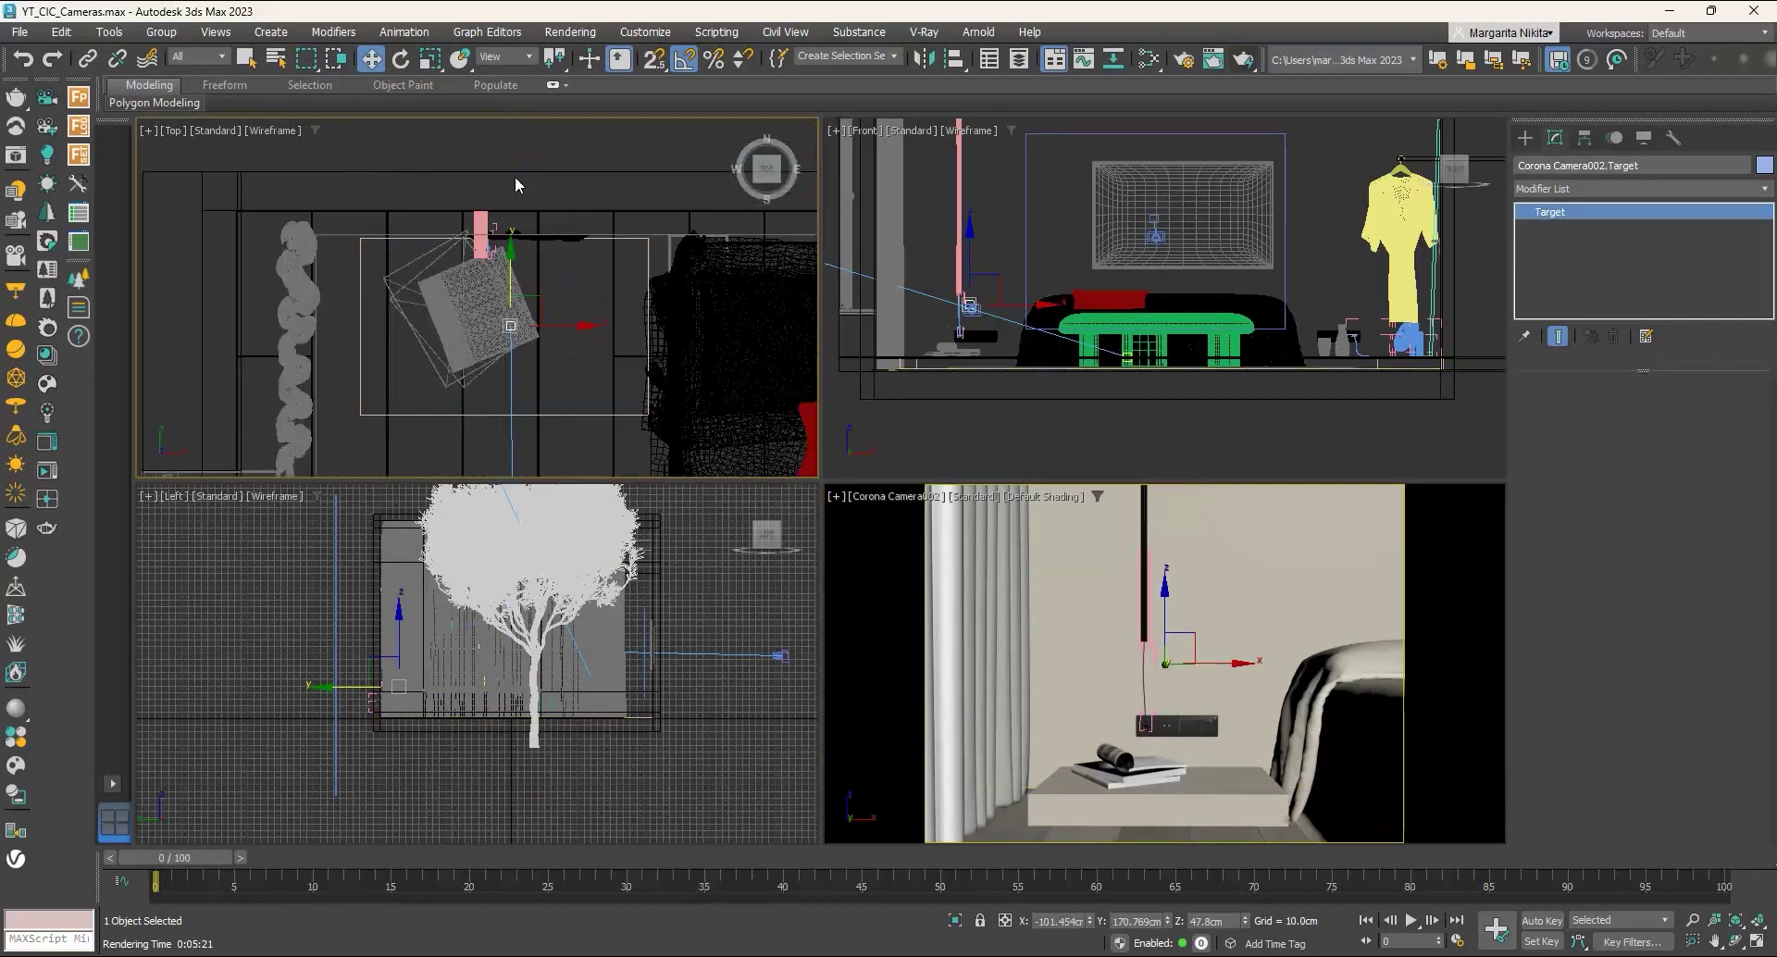
drag(514, 228, 524, 151)
scroll(523, 151, down, 3)
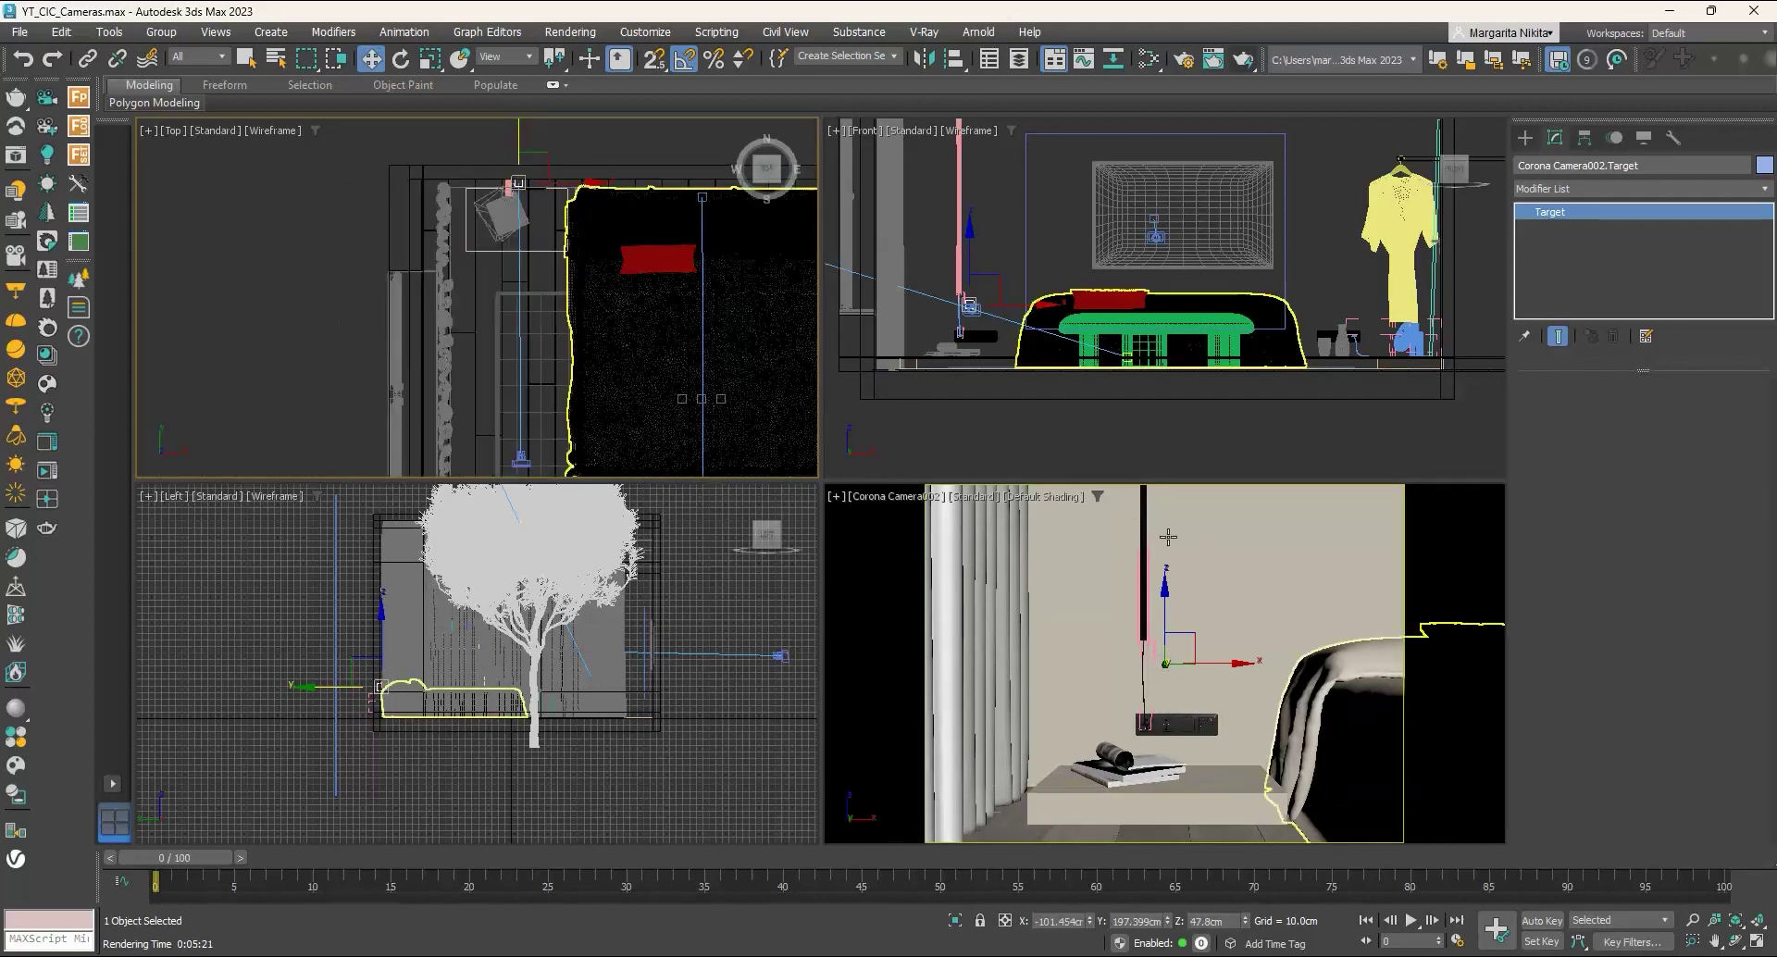
Step: Render with the focus on the wall, inspect the books and sockets up close, and close the render window
click(1244, 61)
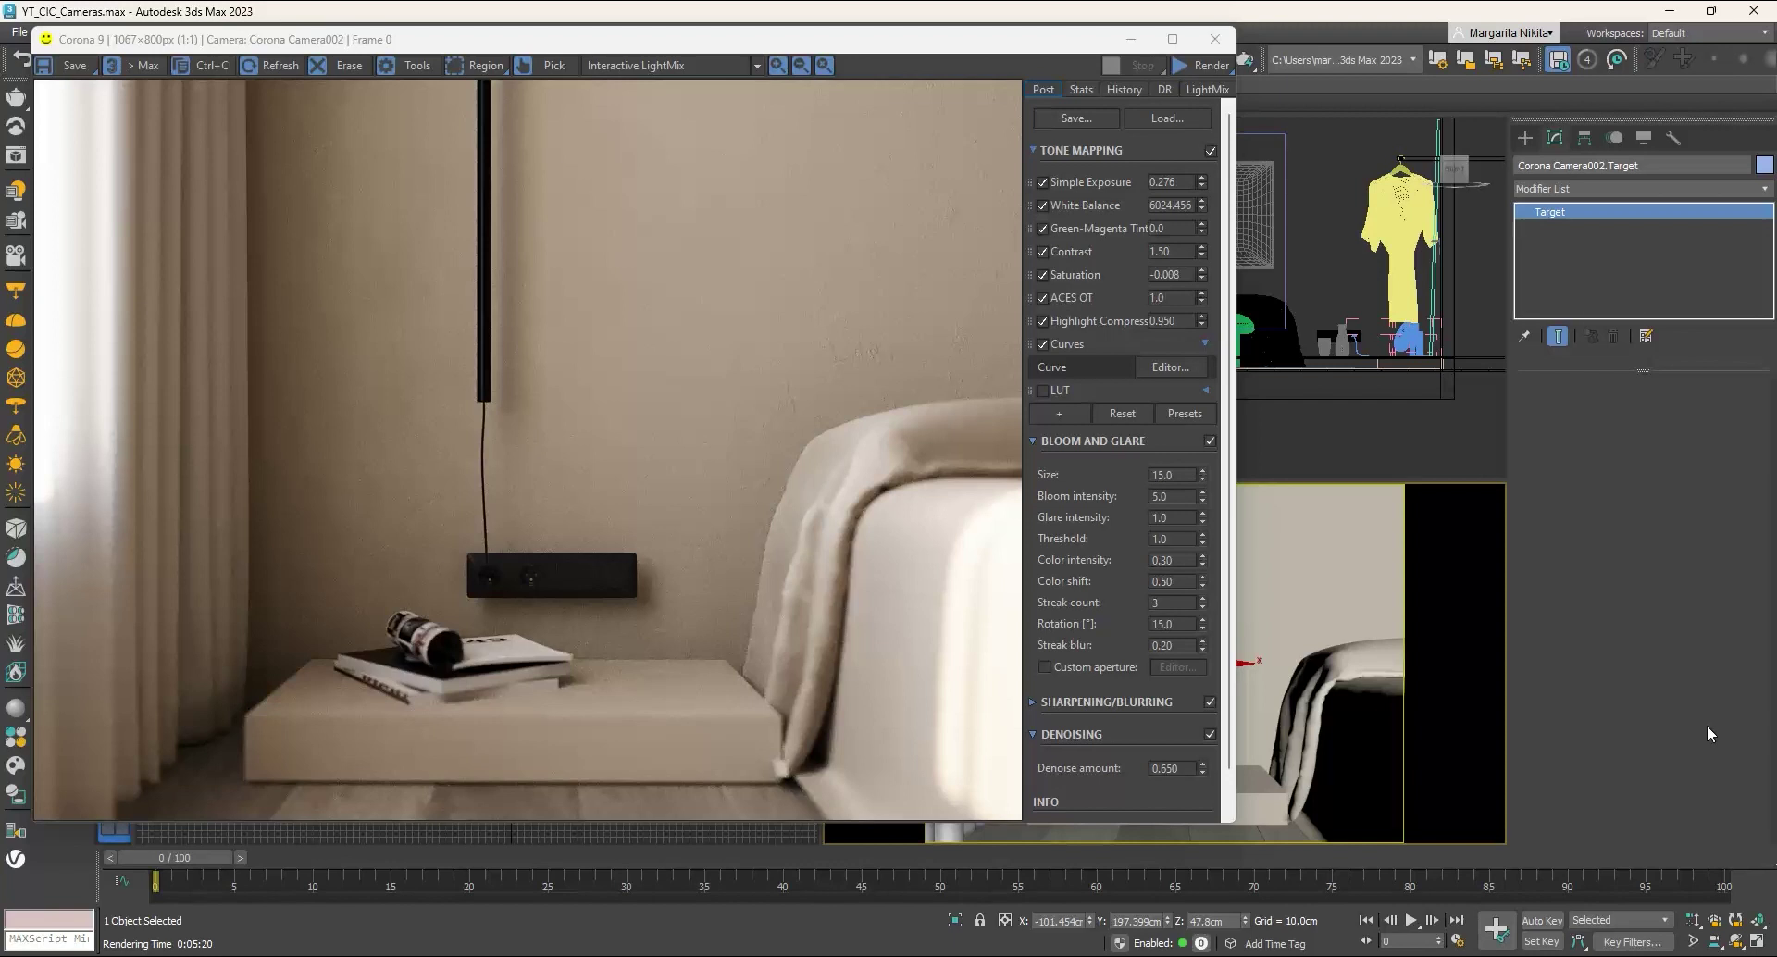
scroll(392, 703, up, 1)
scroll(458, 669, up, 1)
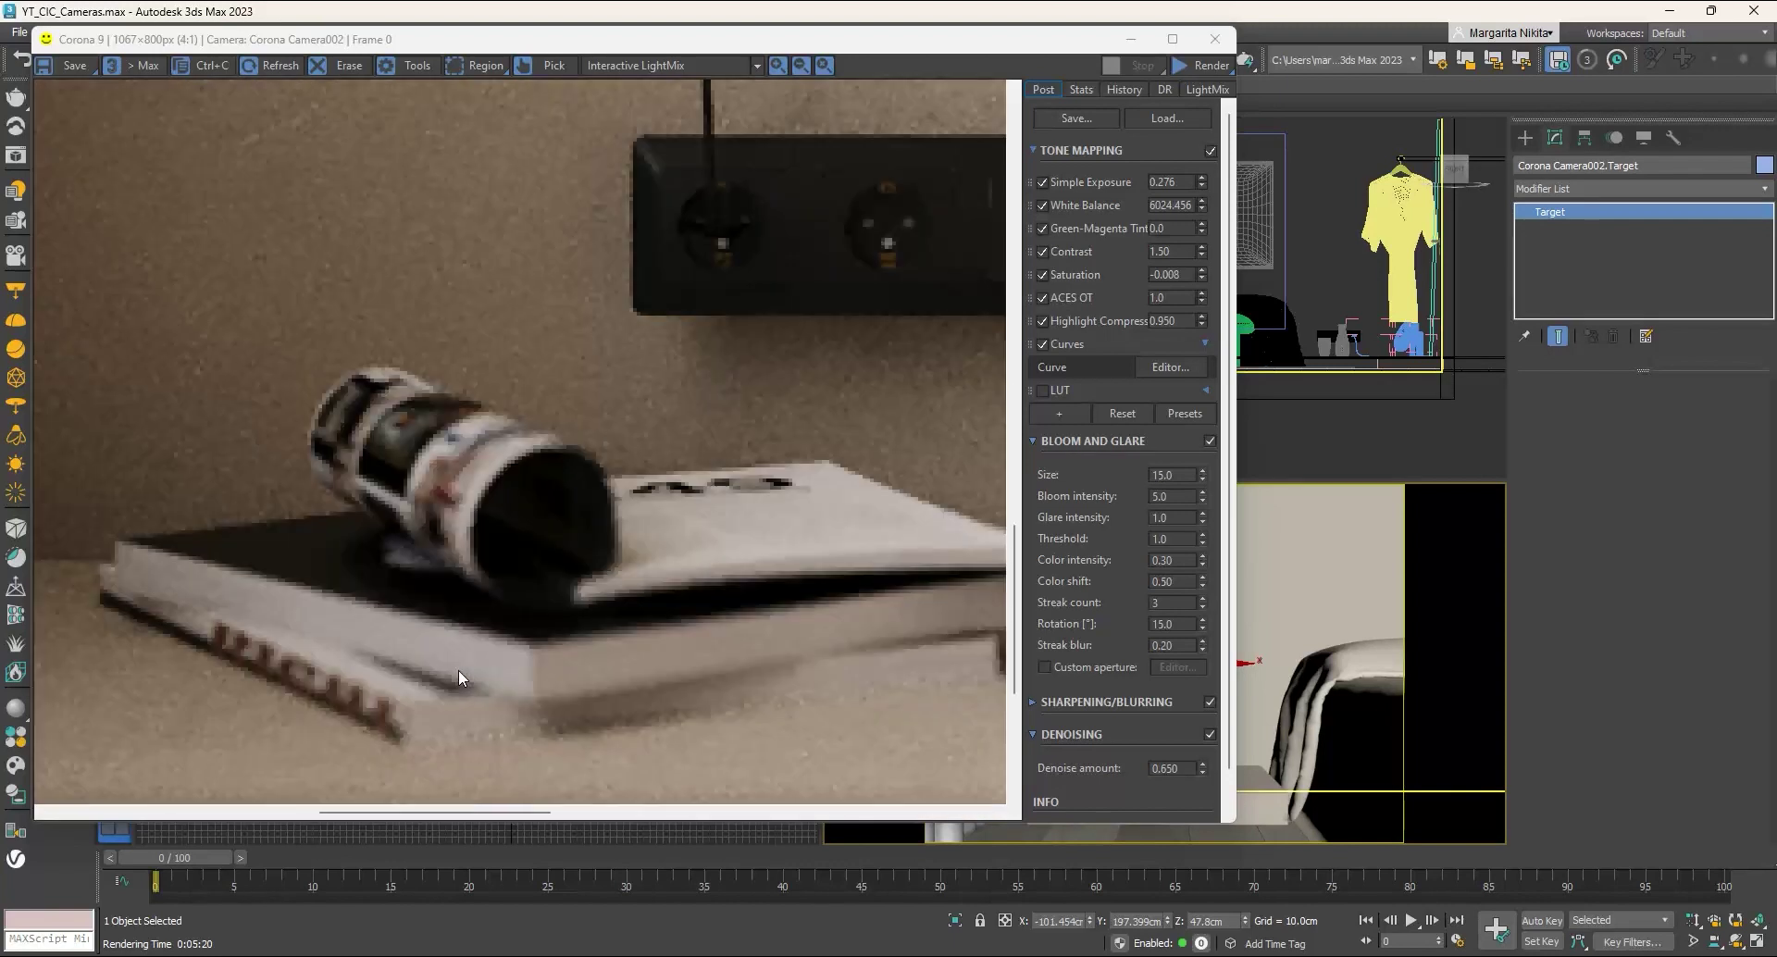
scroll(399, 697, down, 1)
scroll(406, 697, down, 1)
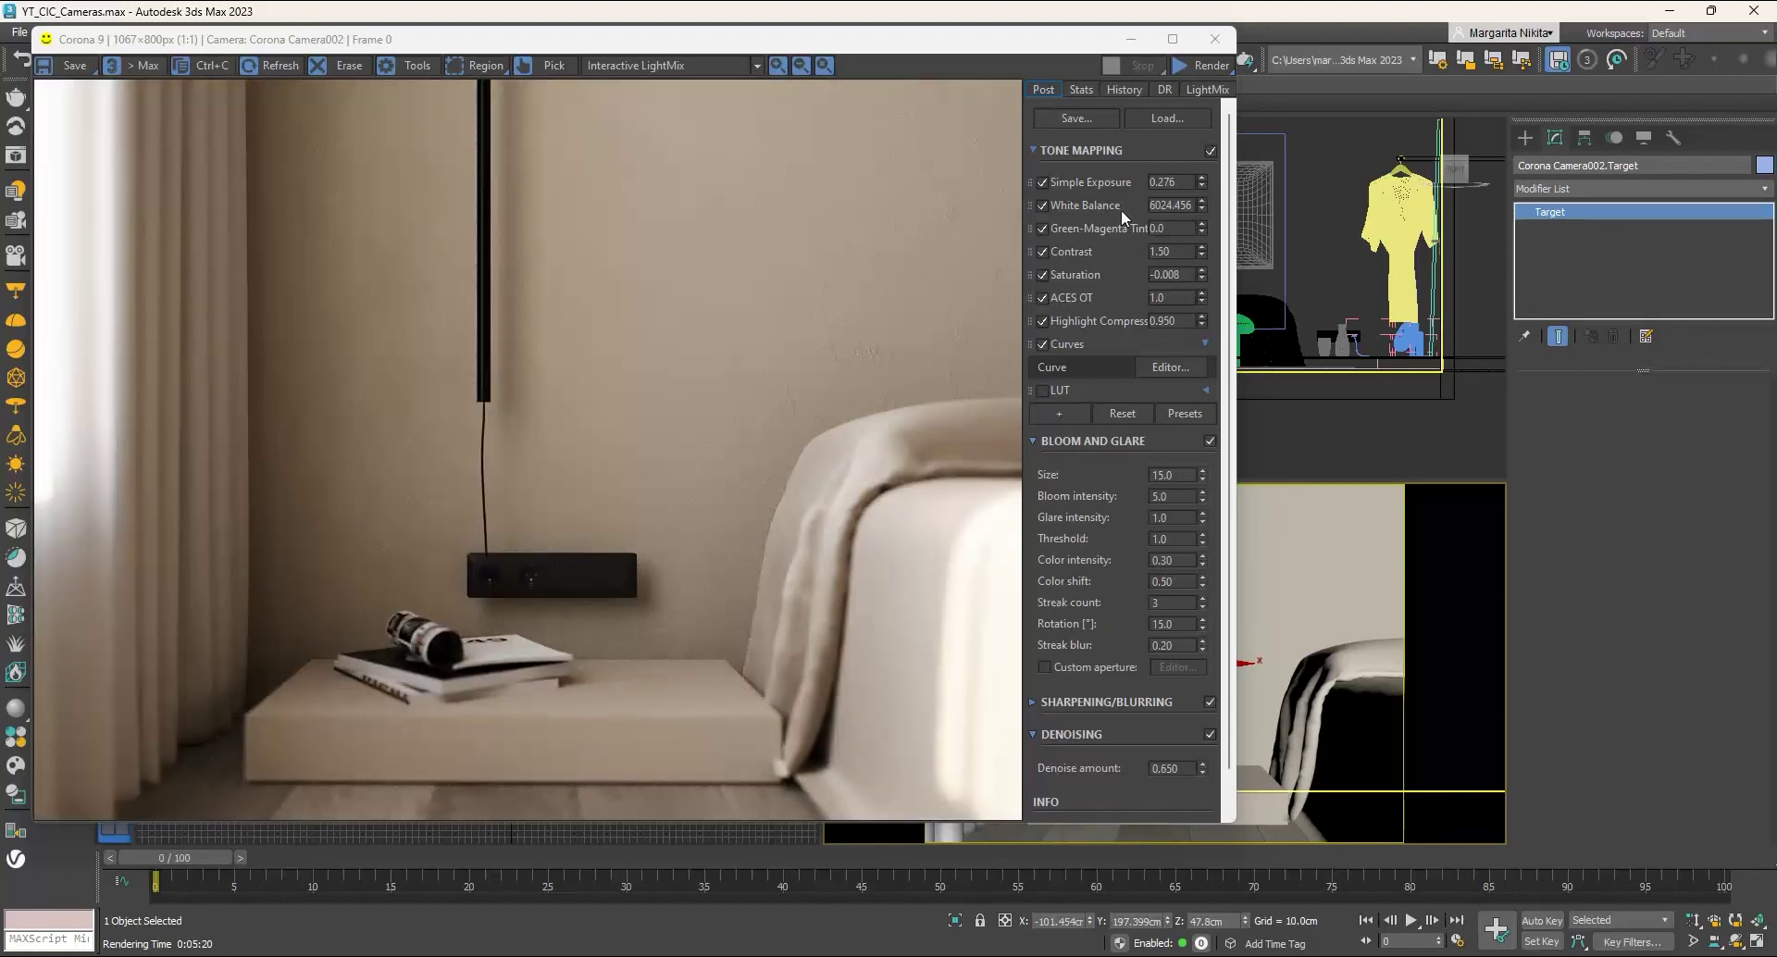
click(1214, 39)
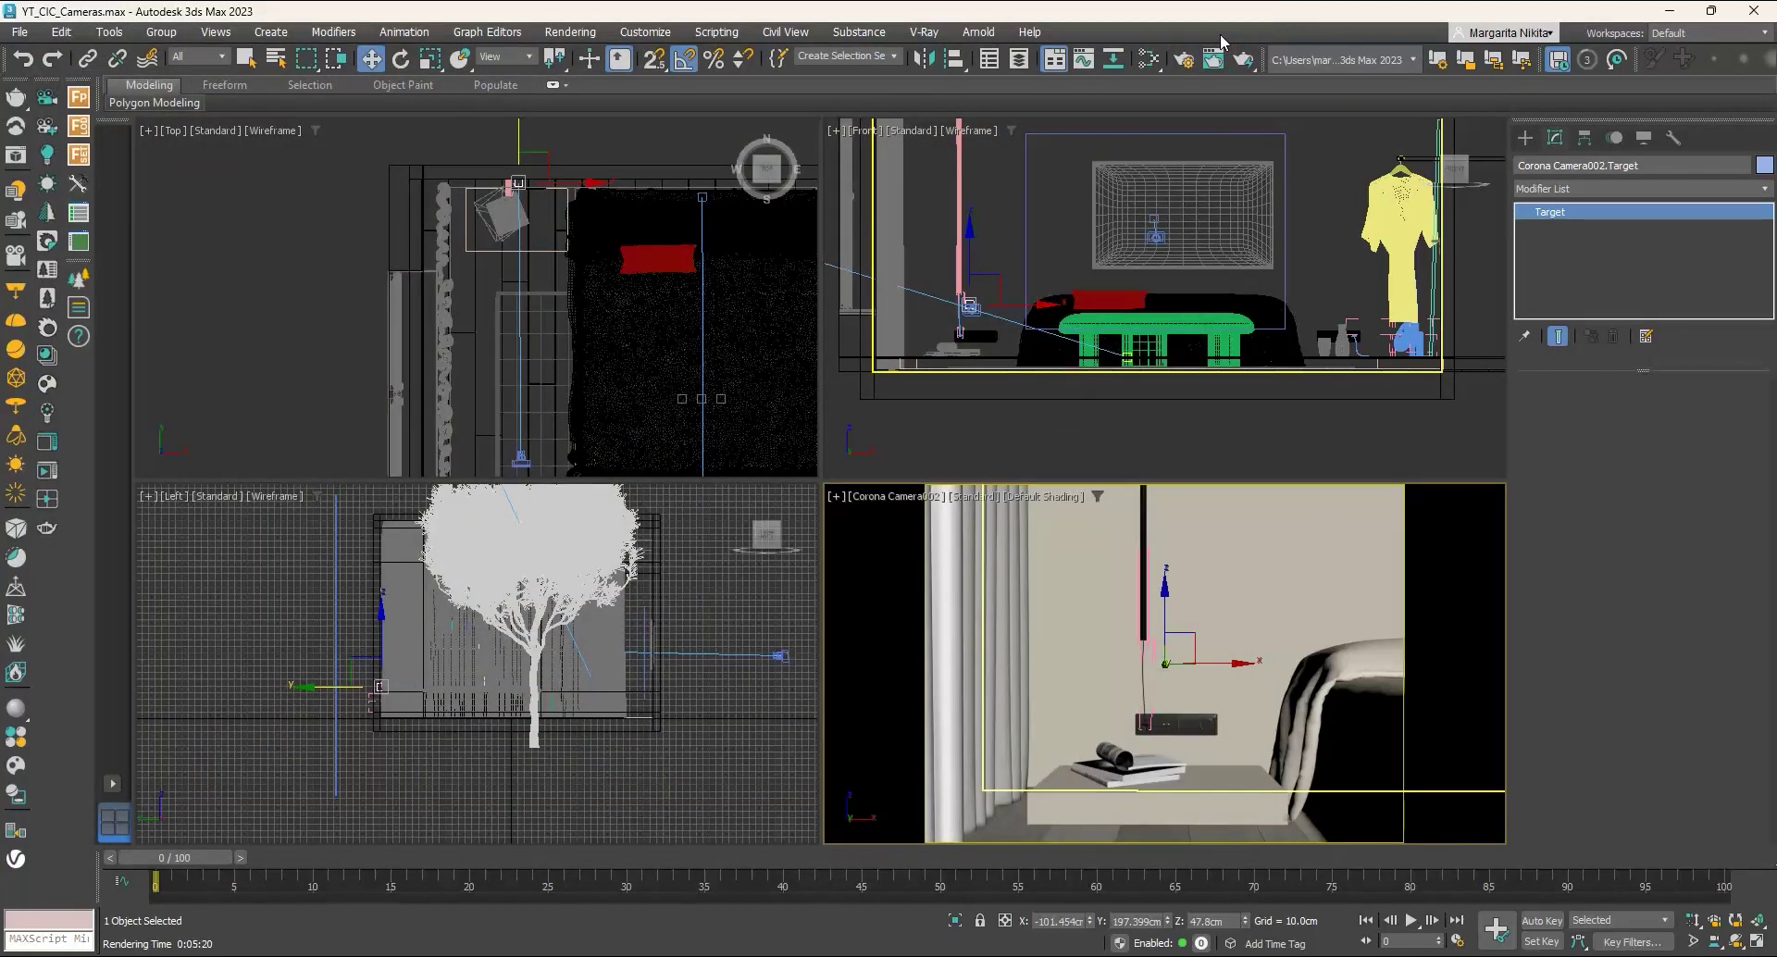
Step: Set the F-stop of Corona Camera002 to 16, render the bedside view for comparison, and close the render window
scroll(477, 345, up, 2)
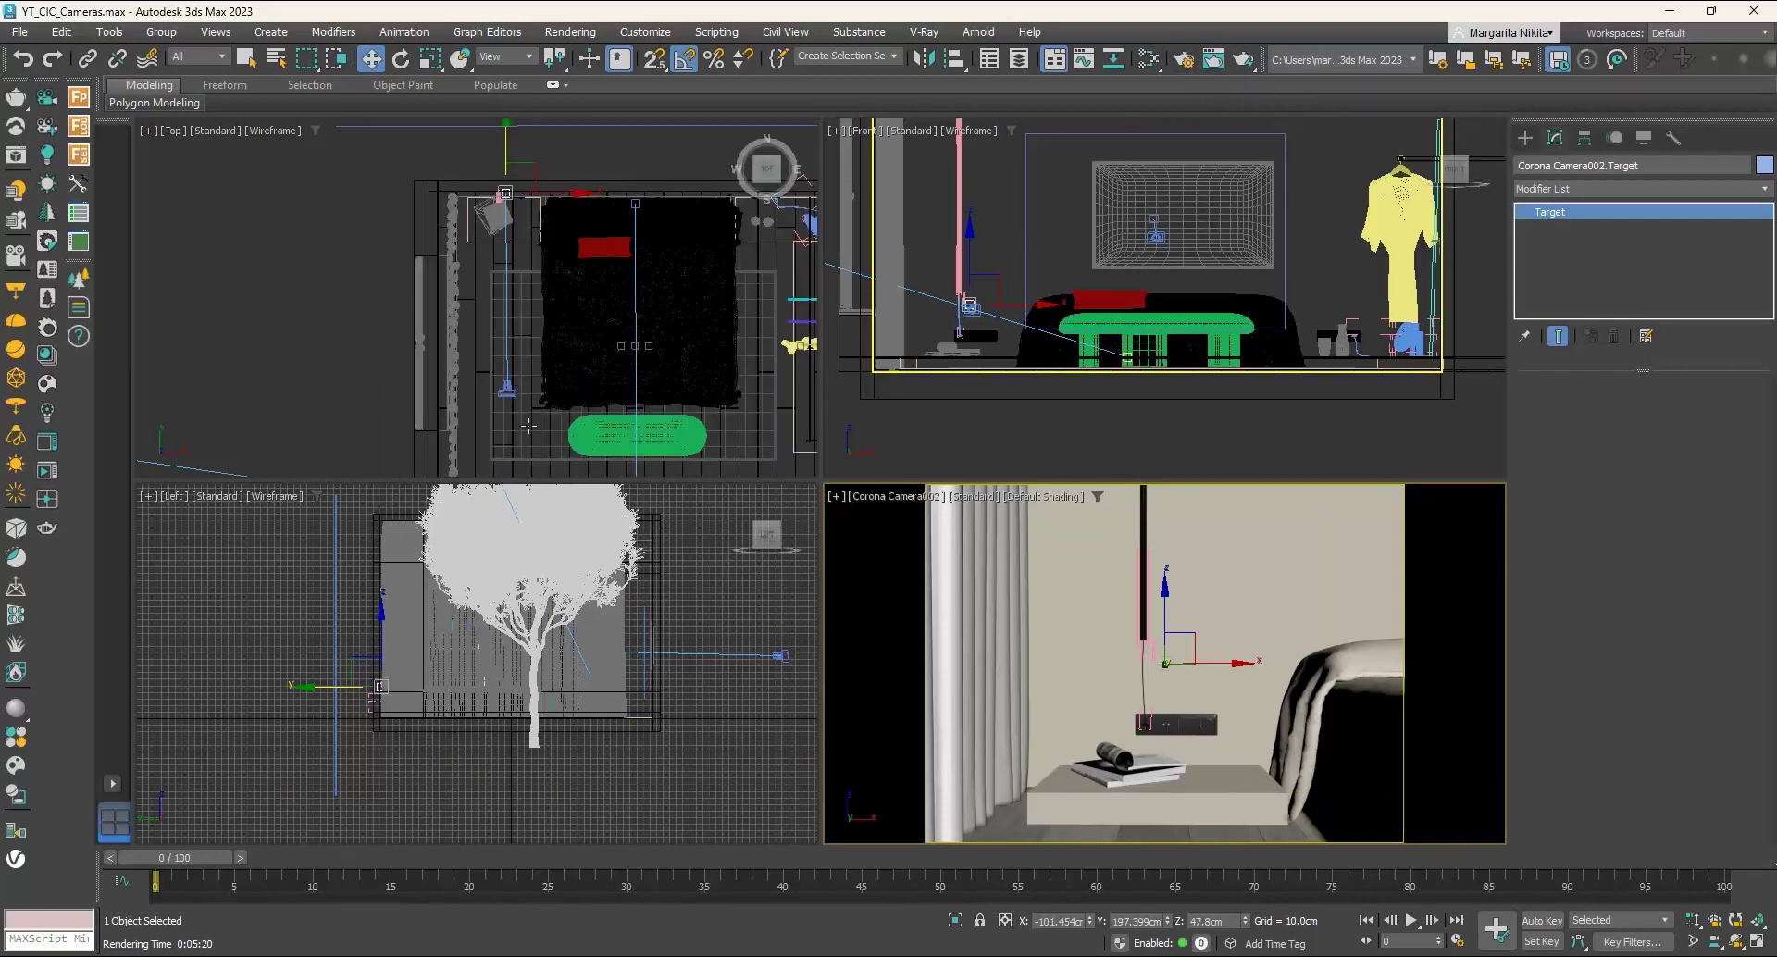
scroll(476, 345, up, 2)
click(509, 359)
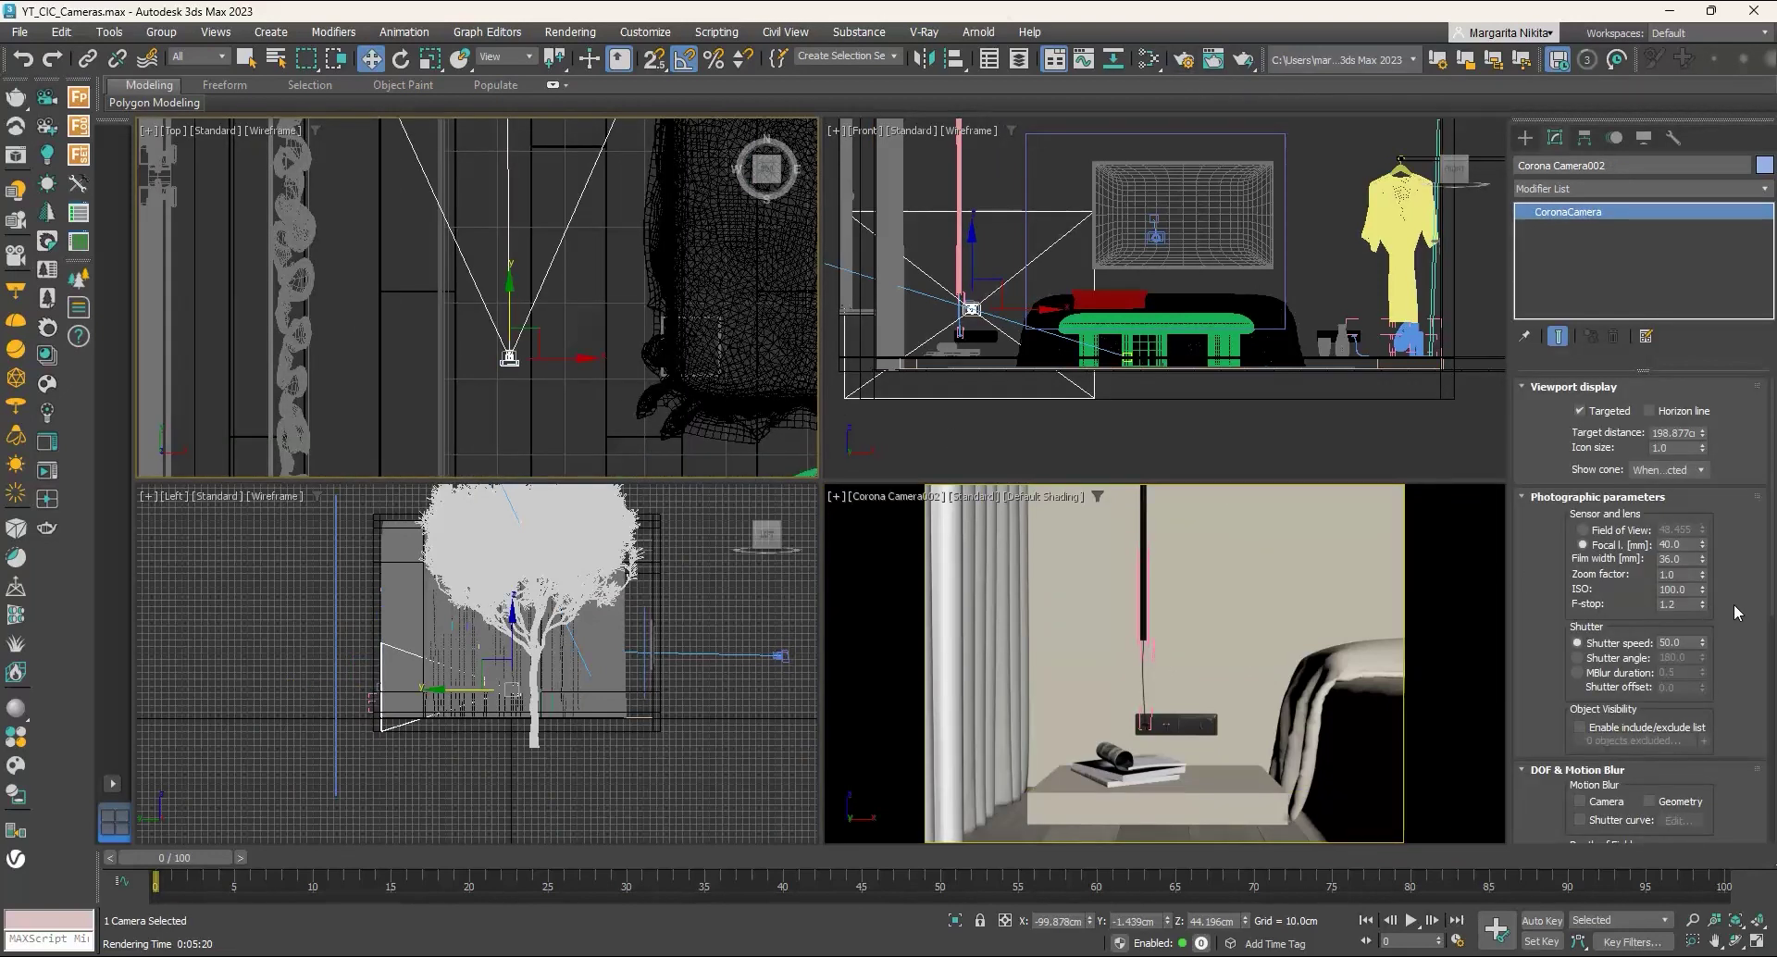
double_click(1677, 603)
text(16)
click(1242, 58)
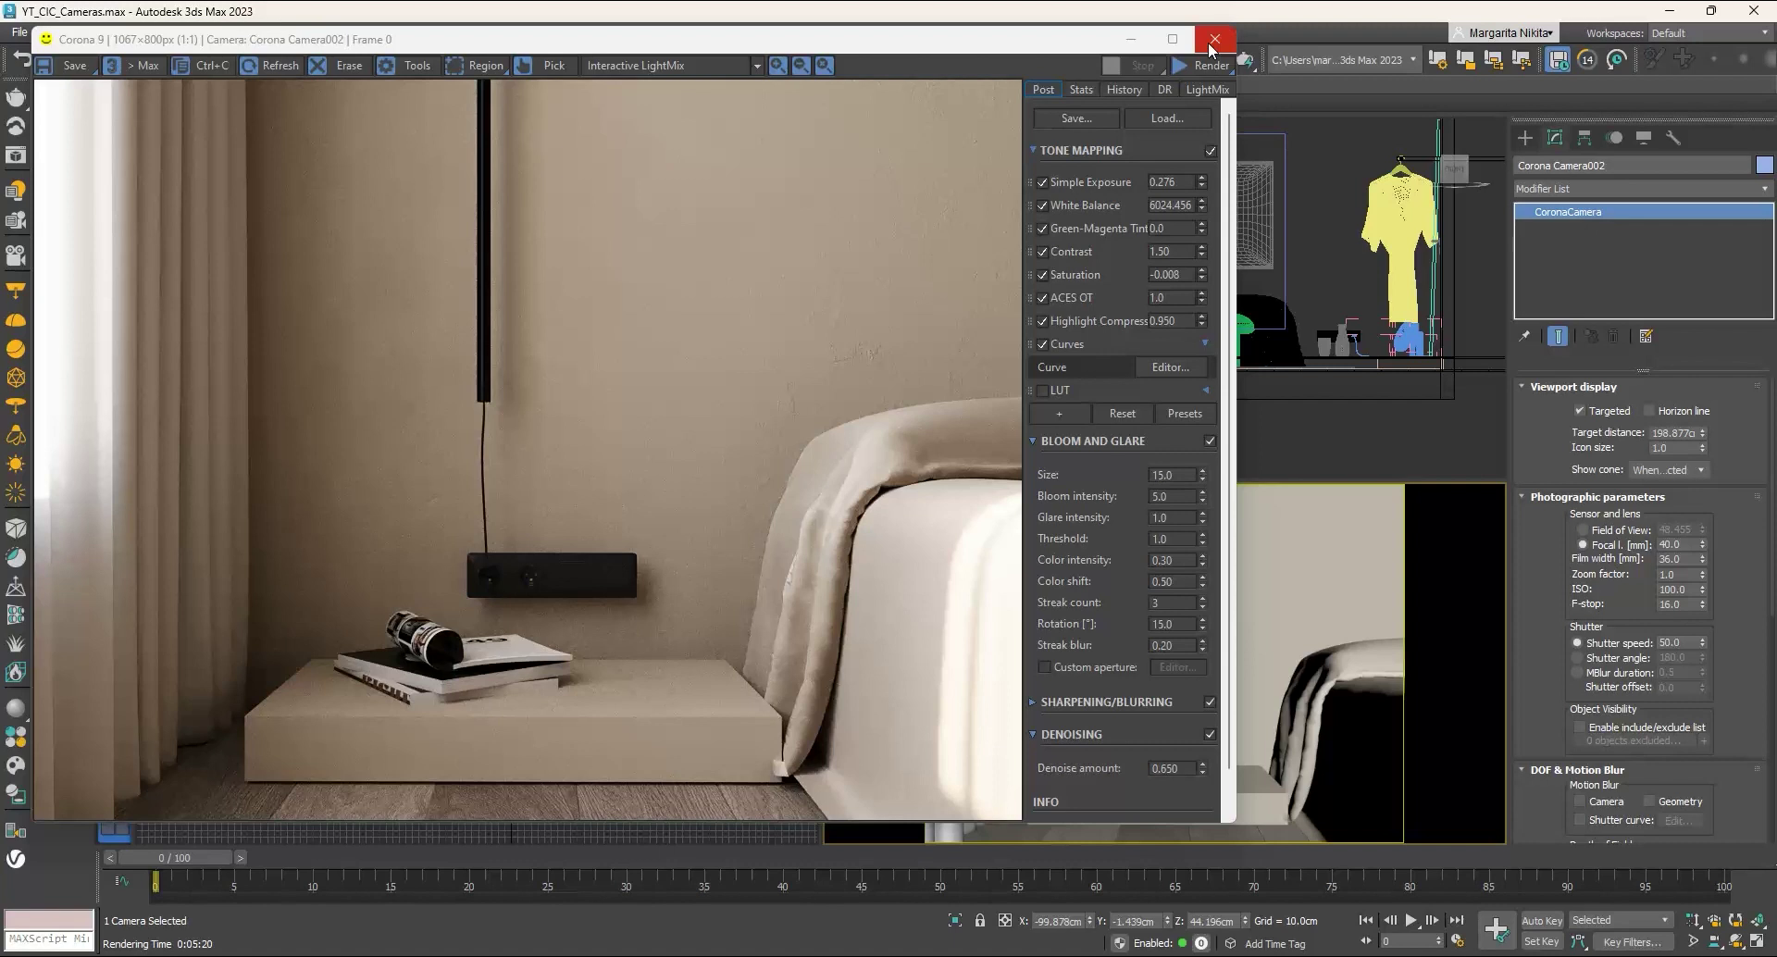
click(1214, 42)
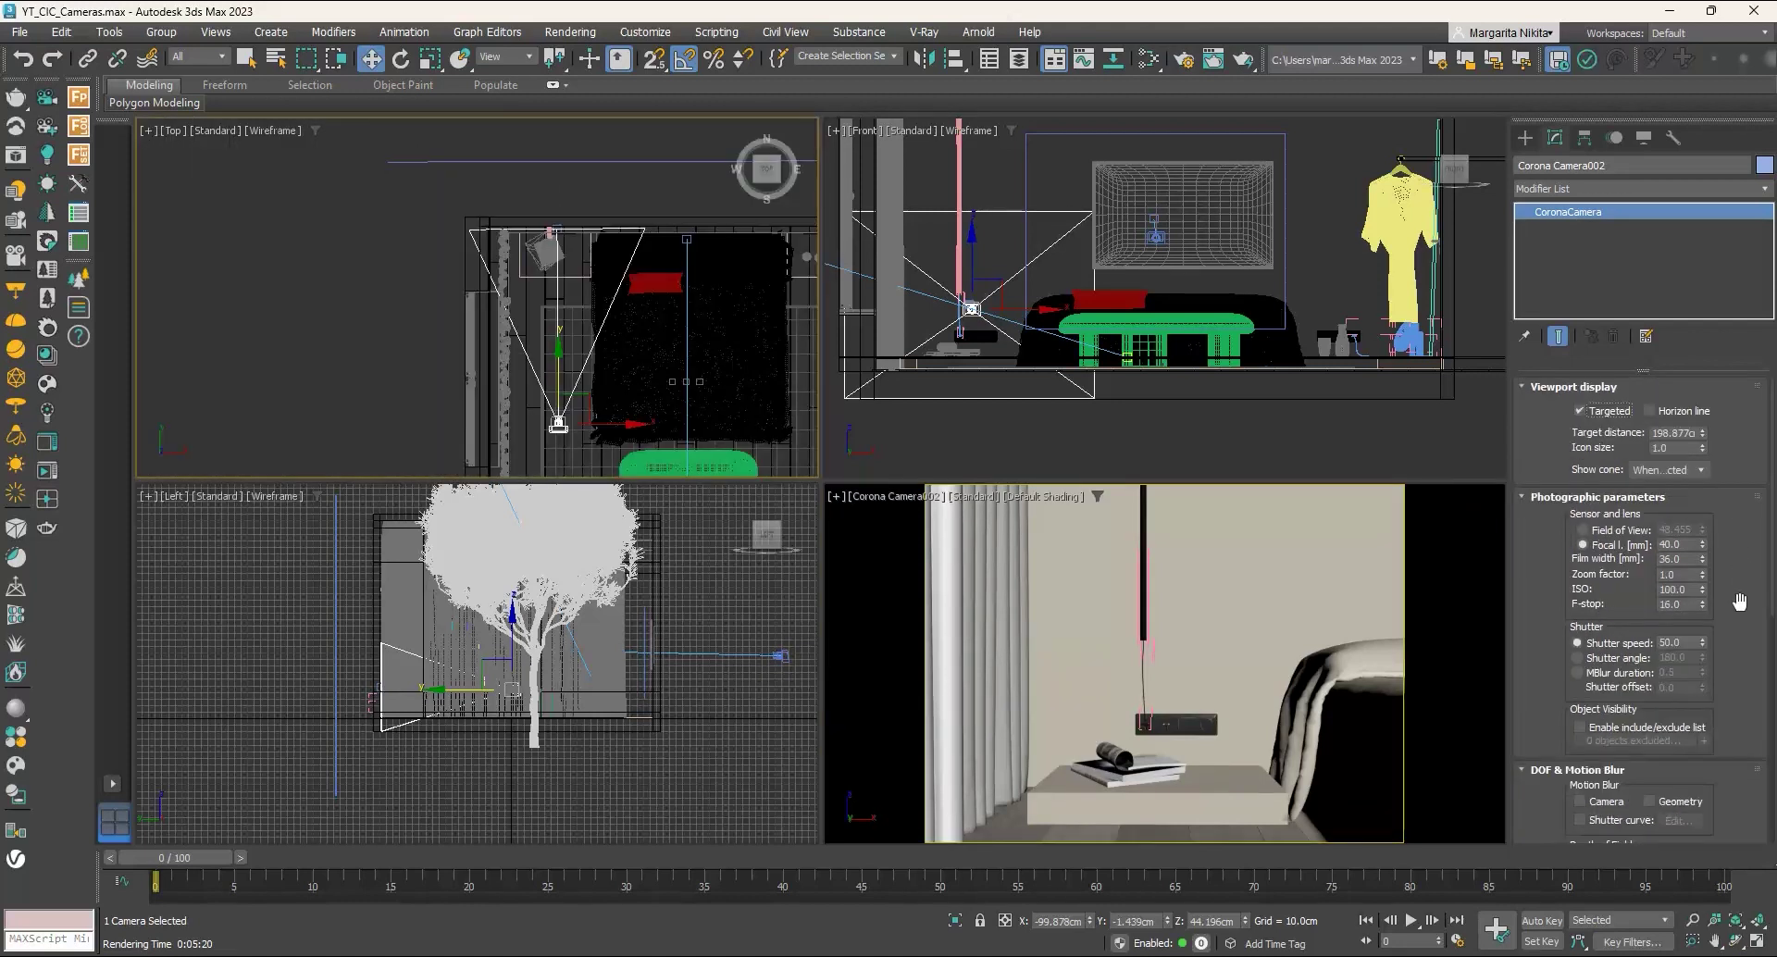
Step: Override the depth-of-field focus of Corona Camera002 and set its focus distance to 196 cm
drag(1740, 603, 1746, 500)
click(1630, 764)
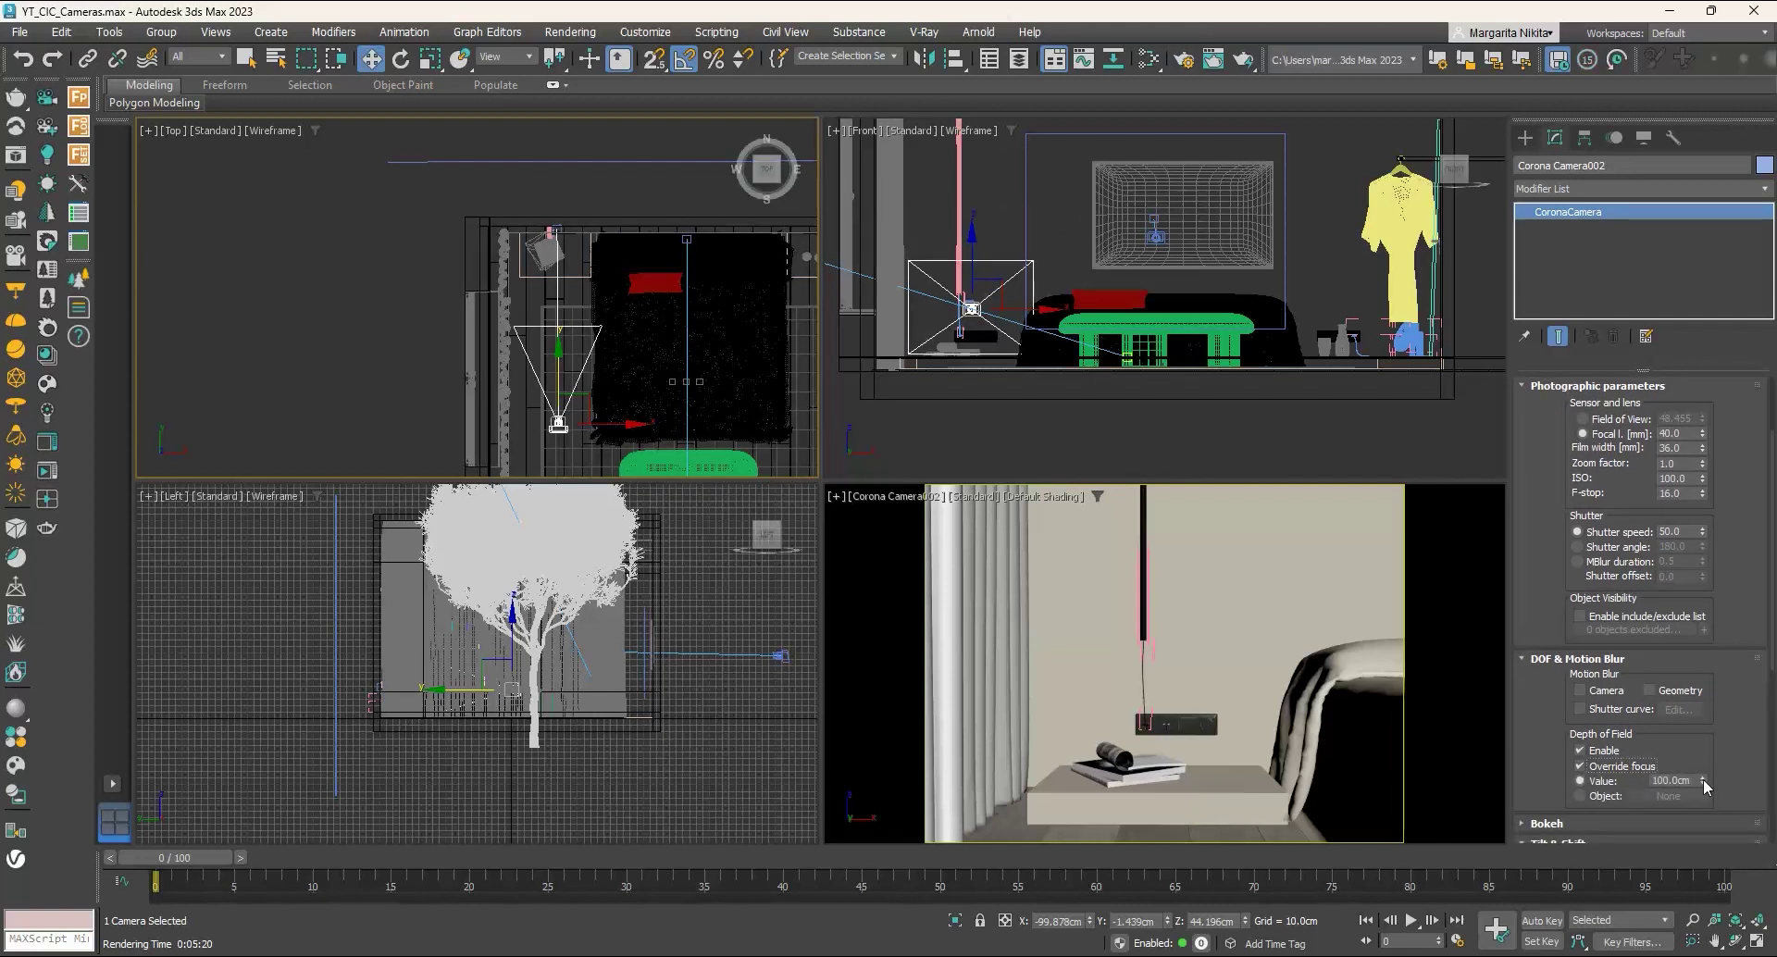
drag(1702, 779, 1703, 690)
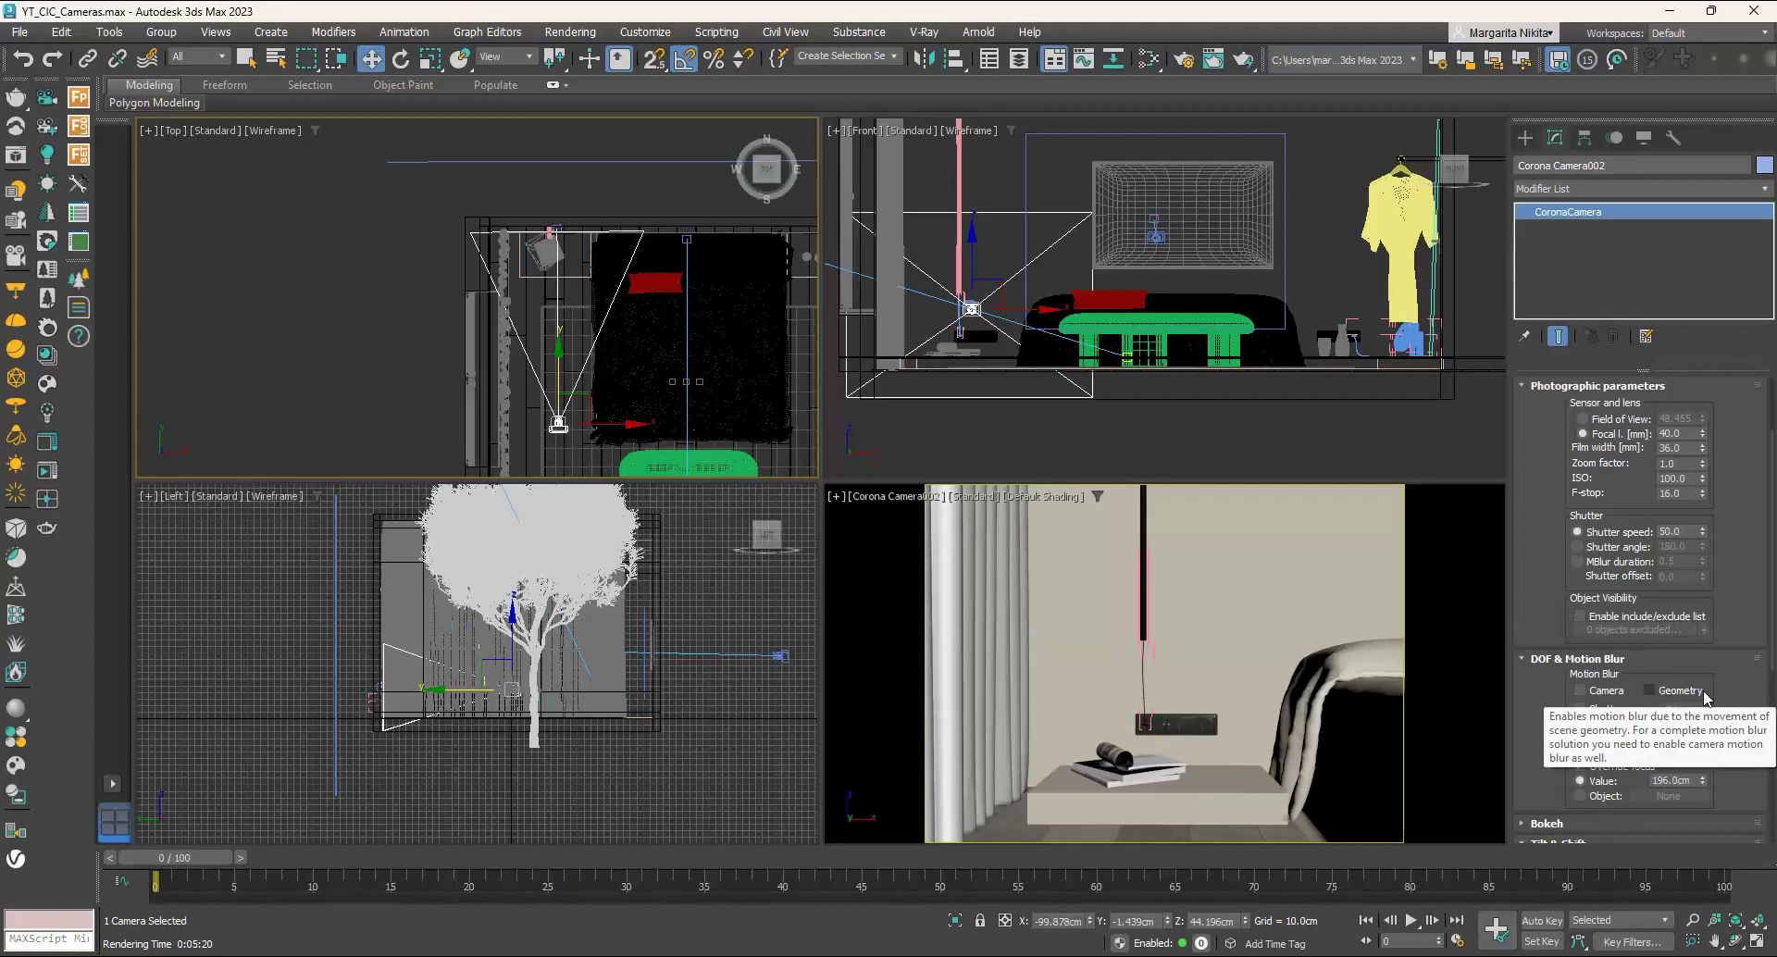